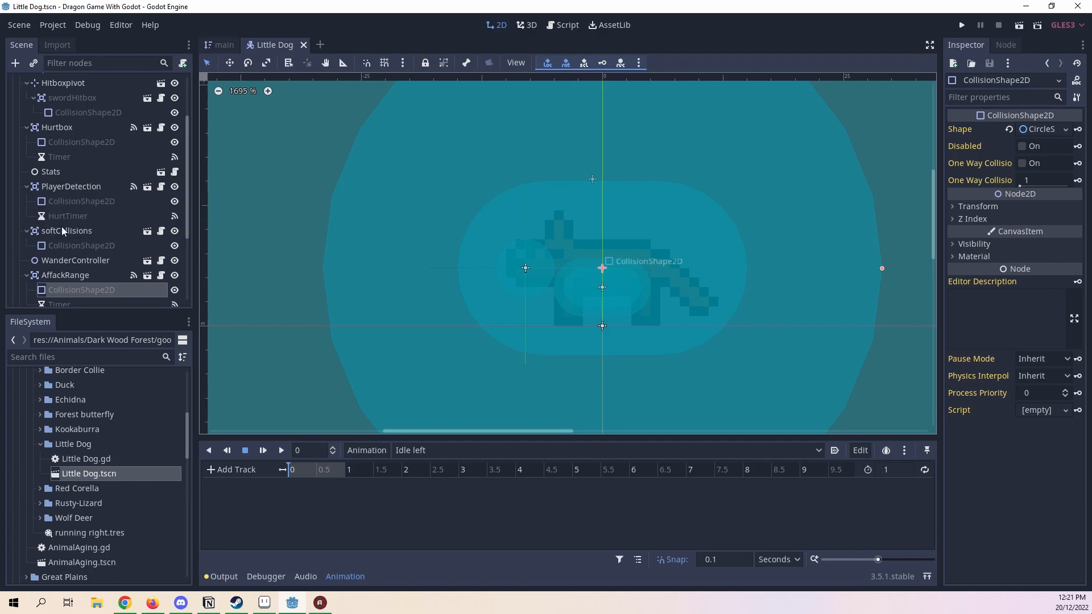
# Step: Examine the WanderController node's properties and the collision areas surrounding the dog sprite
pyautogui.scroll(5, 79, 257)
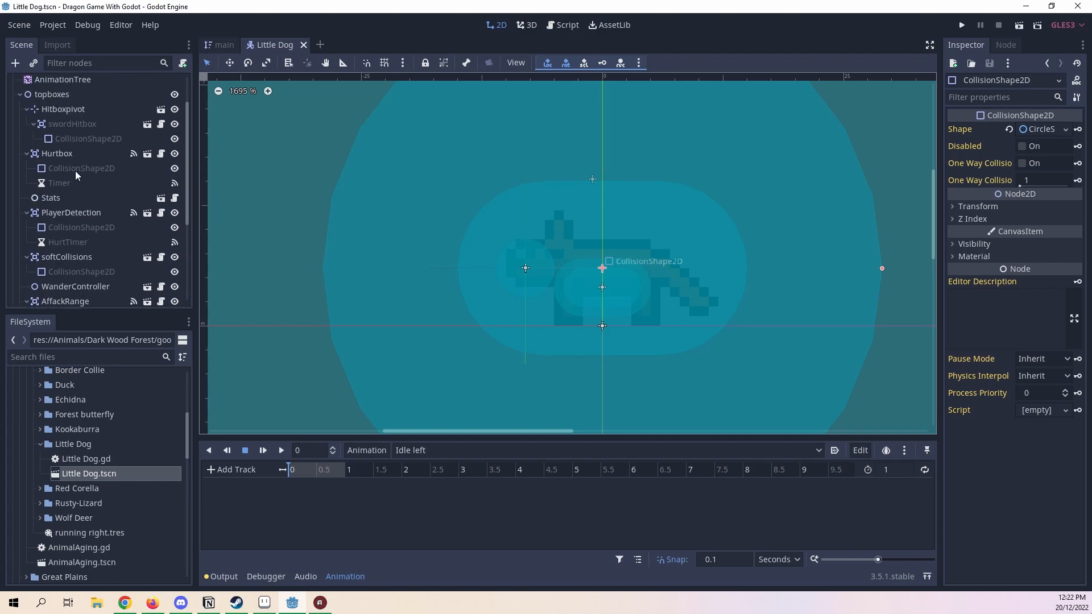
pyautogui.scroll(-1, 80, 205)
pyautogui.click(85, 230)
pyautogui.scroll(2, 569, 318)
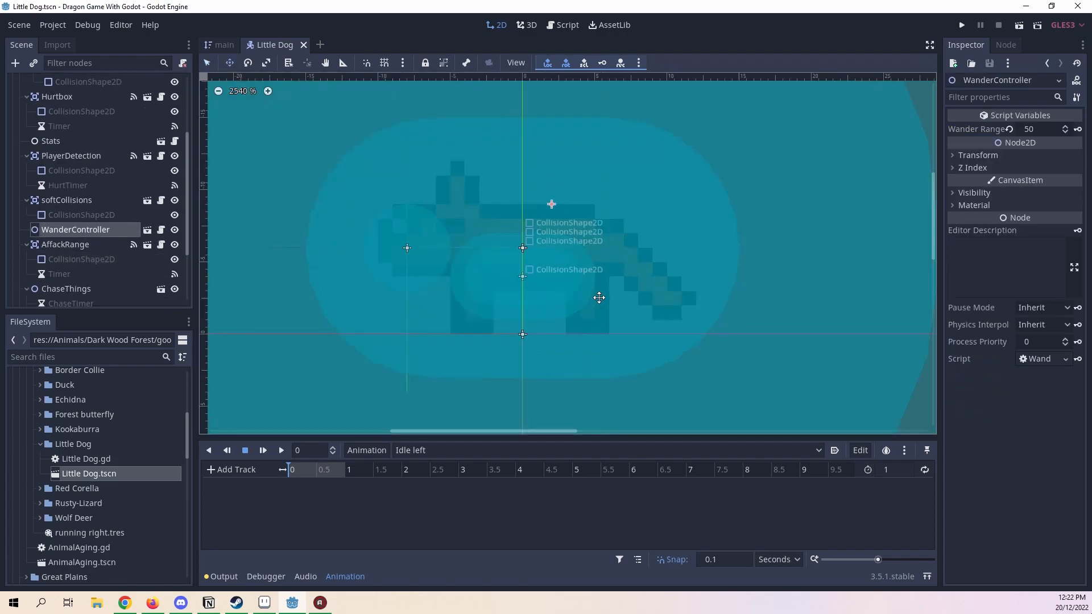
pyautogui.scroll(-1, 602, 224)
pyautogui.scroll(-1, 700, 246)
pyautogui.hotkey('ctrl', 's')
pyautogui.scroll(-1, 629, 230)
pyautogui.scroll(-1, 649, 241)
pyautogui.scroll(-3, 44, 189)
pyautogui.scroll(6, 15, 231)
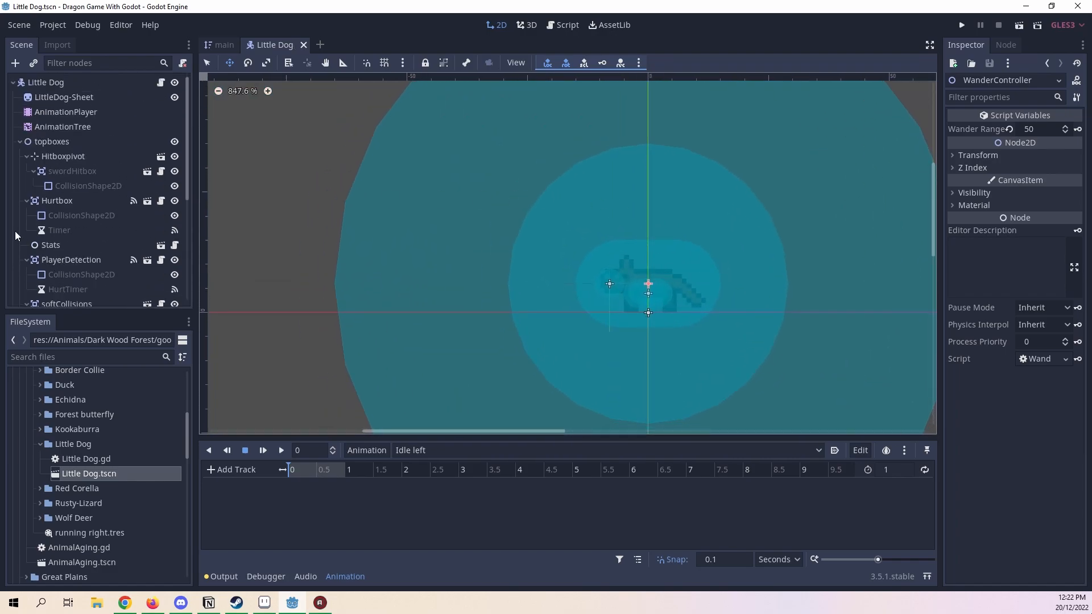
# Step: Select the AnimationPlayer node and look through its list of animations and its animation management commands
pyautogui.click(79, 115)
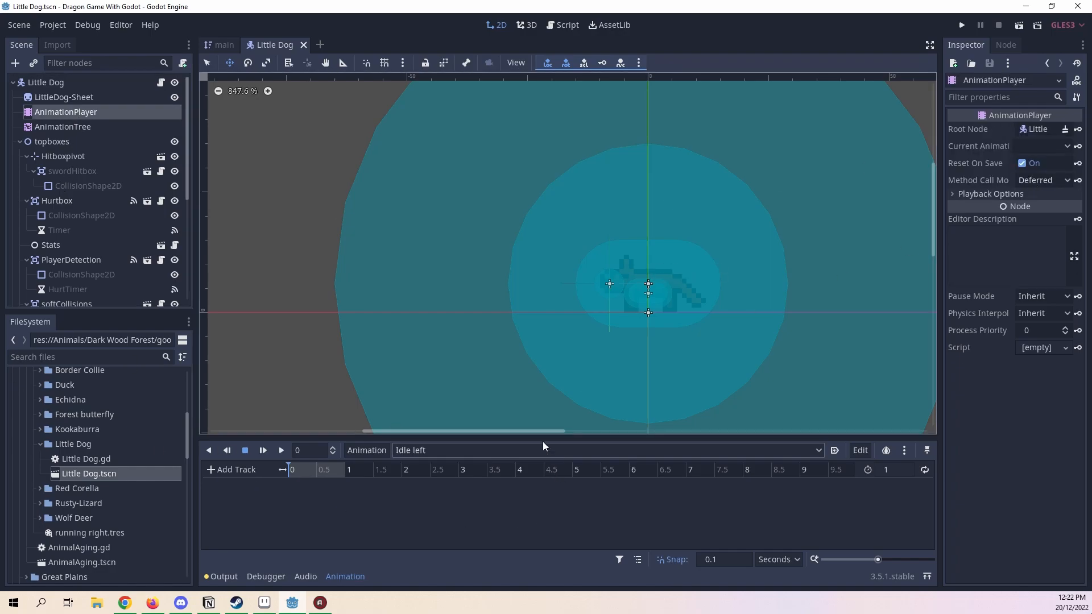
pyautogui.click(523, 450)
pyautogui.click(521, 445)
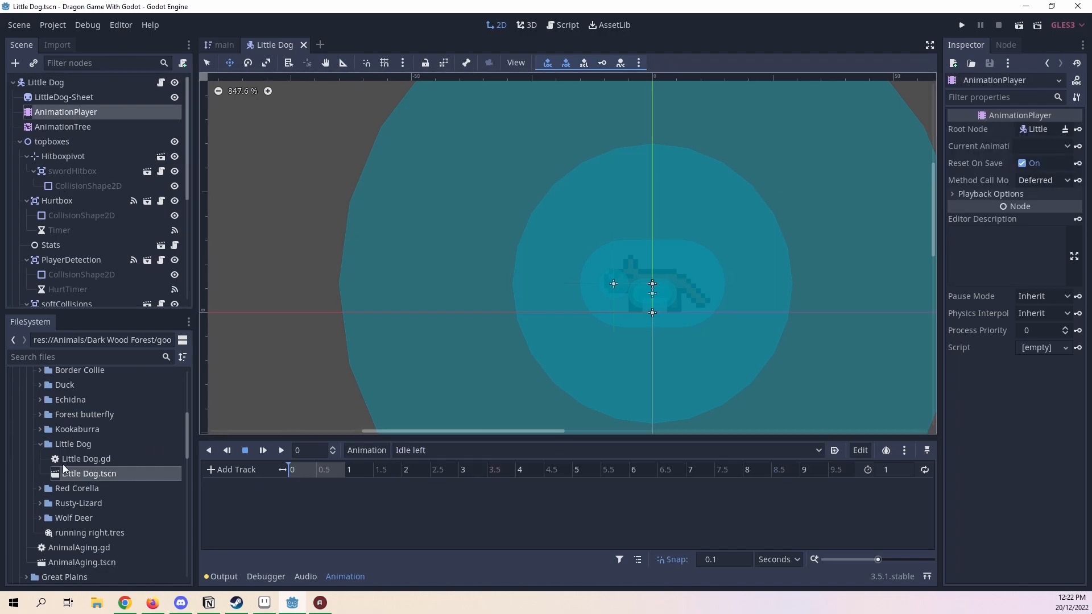
pyautogui.click(366, 450)
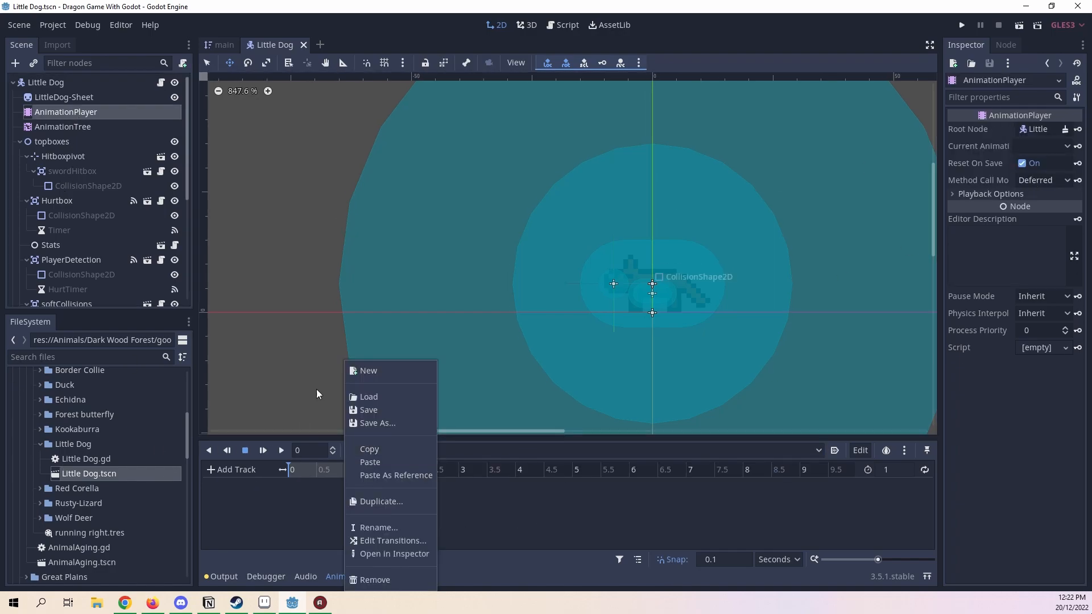
pyautogui.click(236, 514)
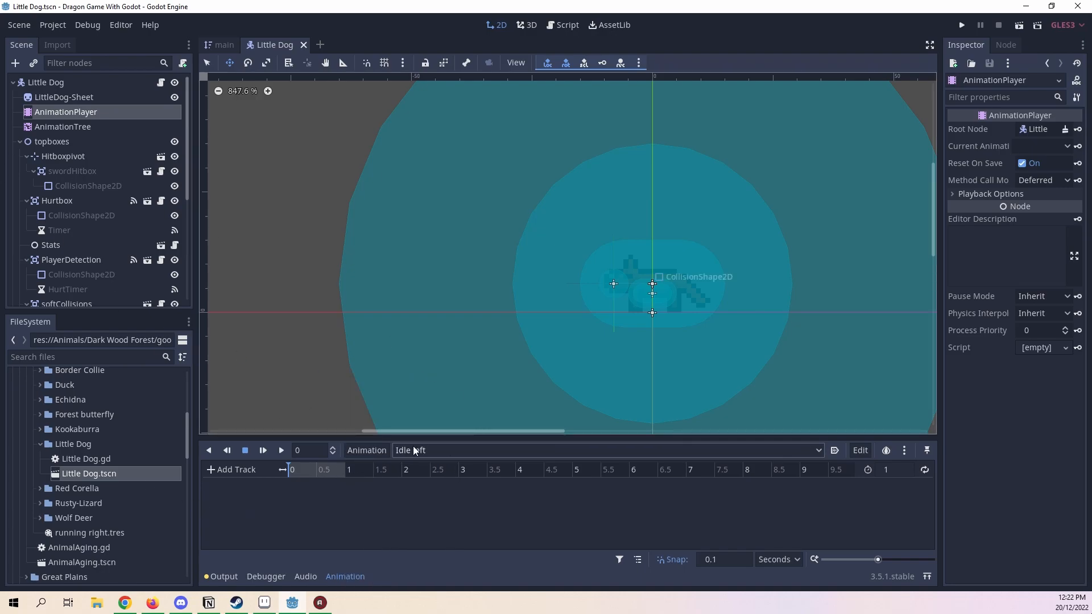
pyautogui.click(367, 450)
pyautogui.click(236, 517)
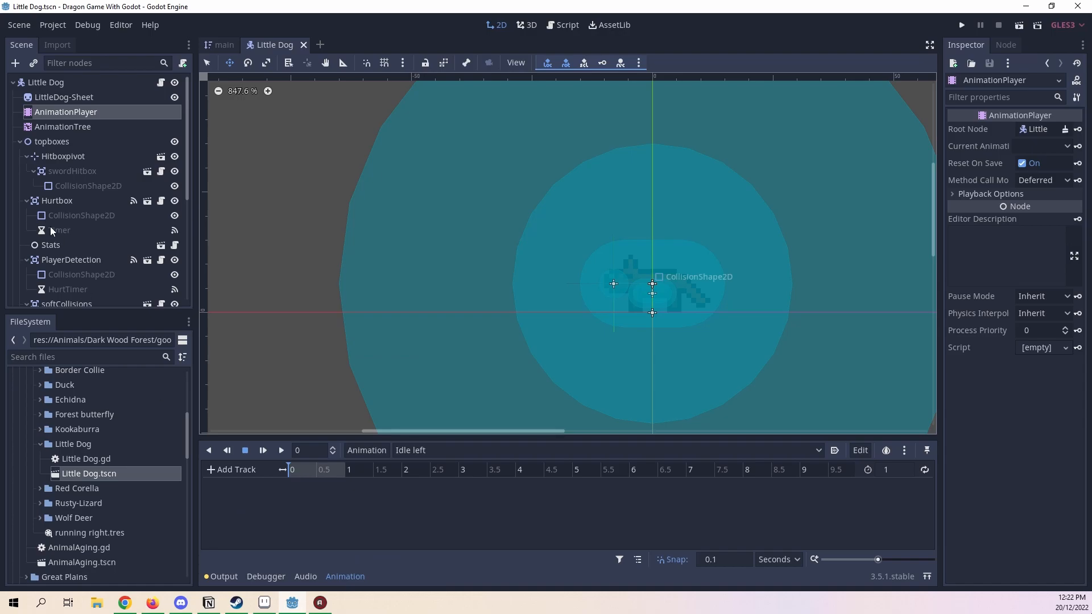
# Step: Examine the AnimationTree node's state machine graph and its Resource, Root Motion and Parameters properties
pyautogui.click(94, 127)
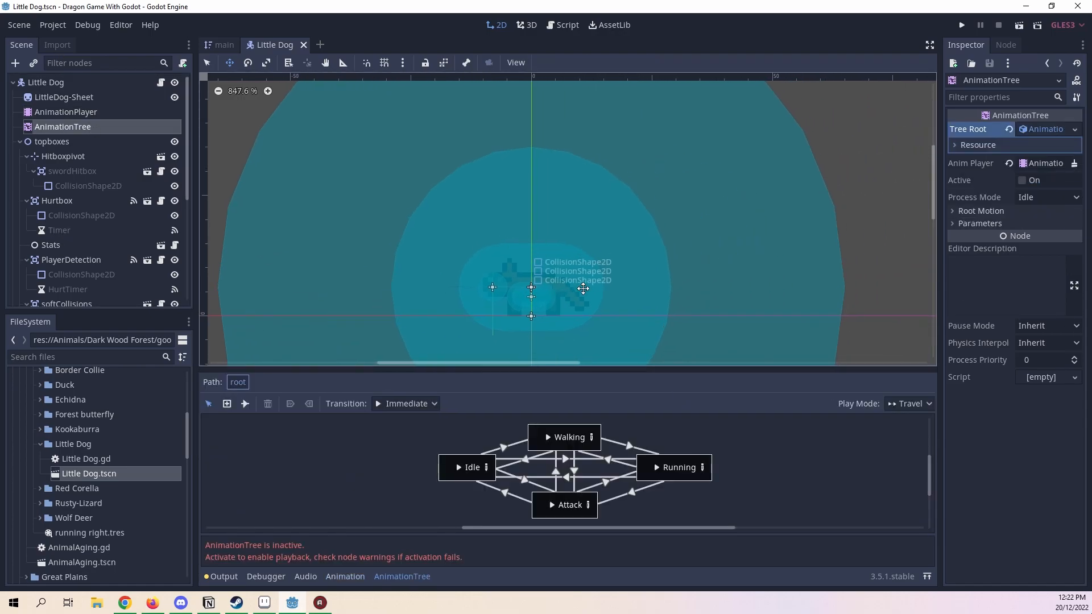
pyautogui.click(998, 146)
pyautogui.click(998, 146)
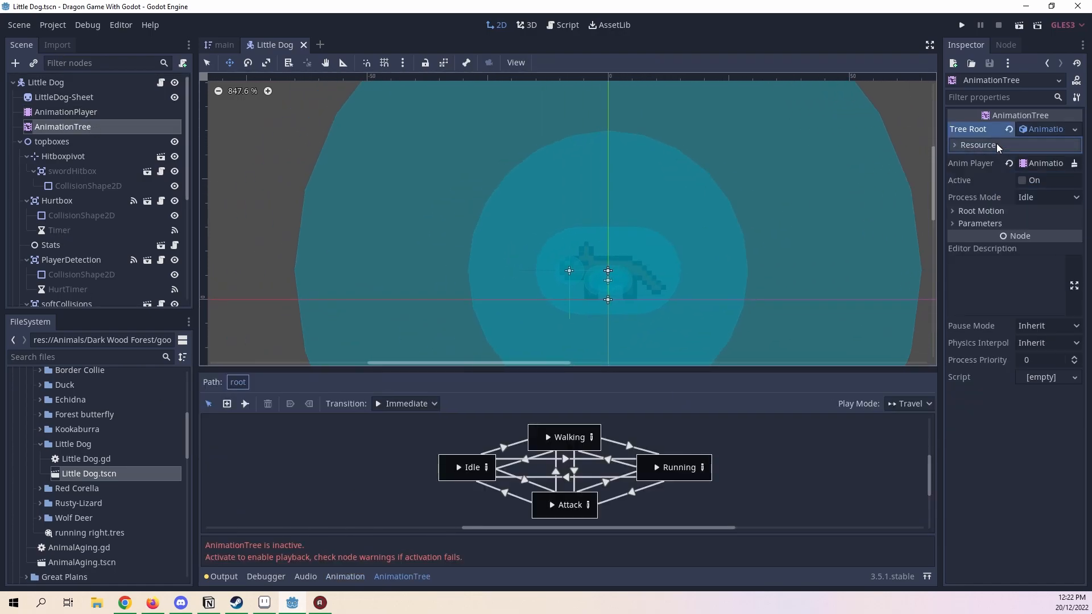
pyautogui.click(1012, 211)
pyautogui.click(1012, 211)
pyautogui.click(1019, 223)
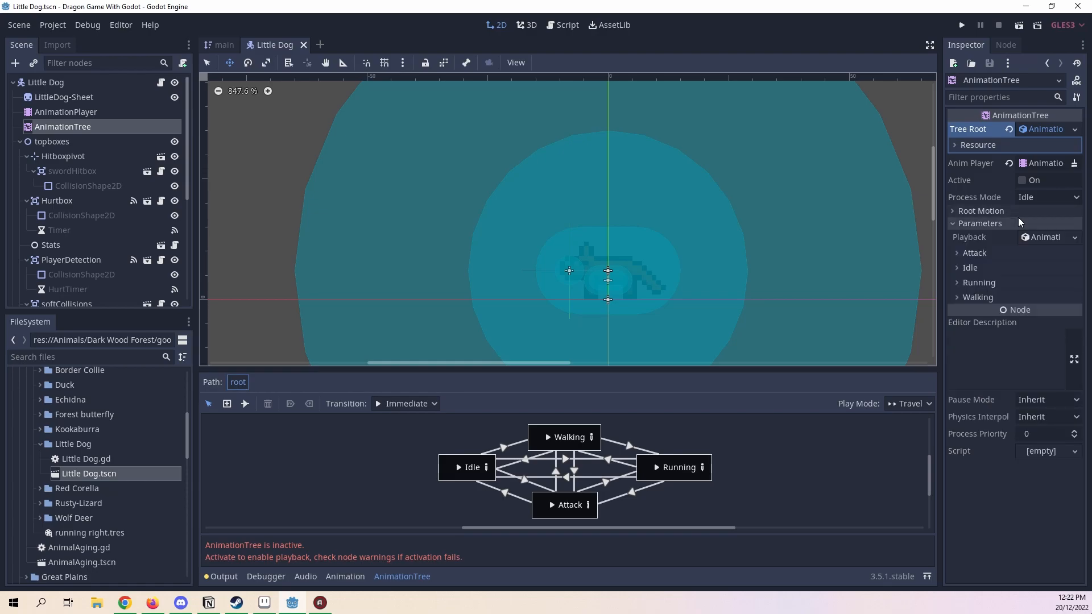
pyautogui.click(1018, 223)
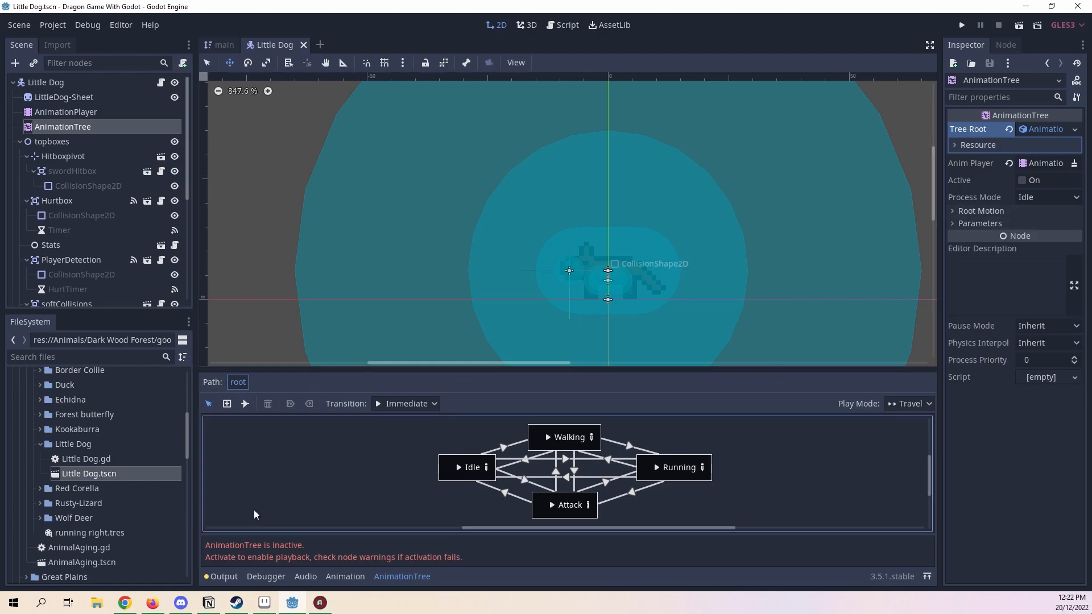
pyautogui.click(972, 146)
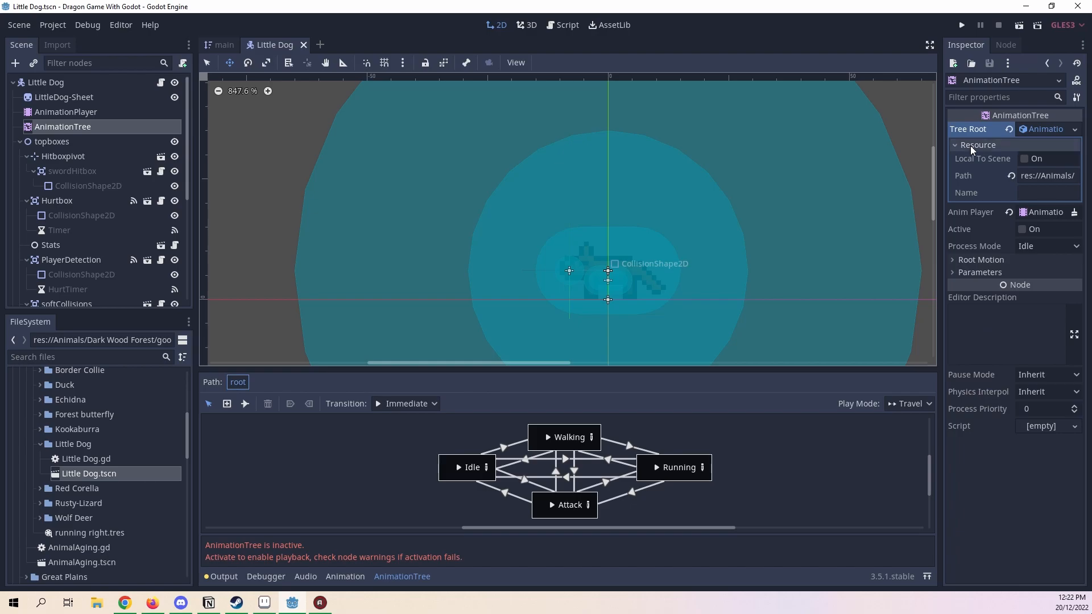
pyautogui.click(971, 148)
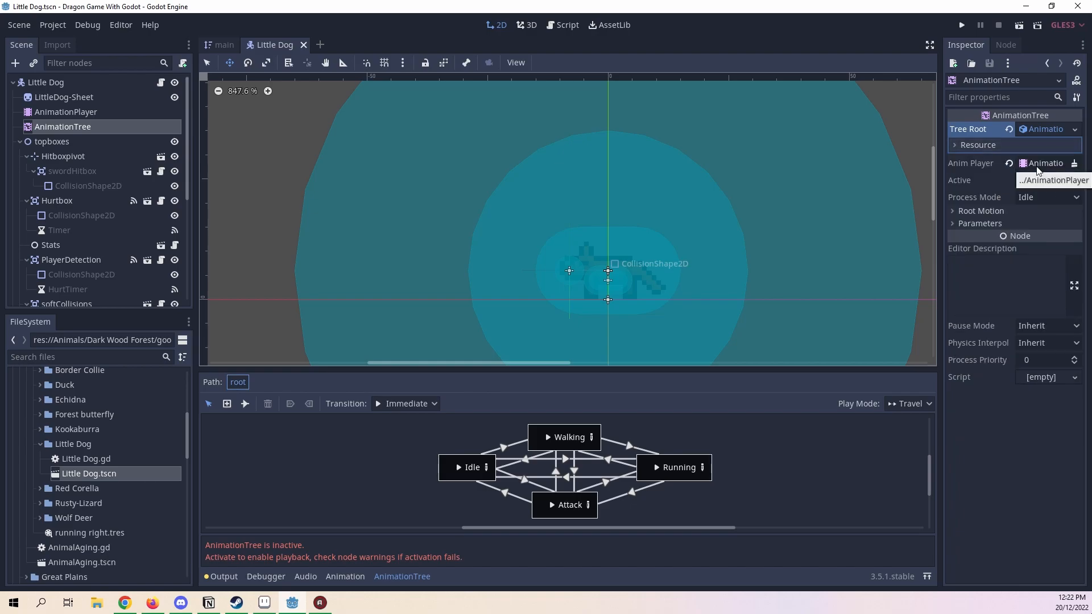
# Step: Look at the available Tree Root types for the AnimationTree and open the Walking state's blend space
pyautogui.click(1049, 130)
pyautogui.click(1049, 130)
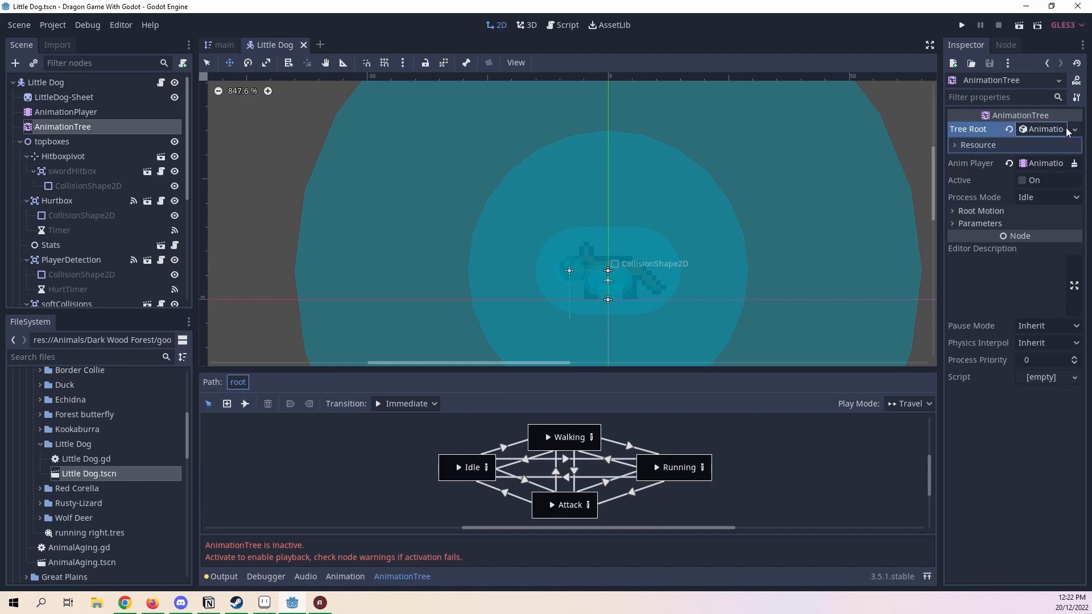
pyautogui.click(1061, 129)
pyautogui.click(1075, 129)
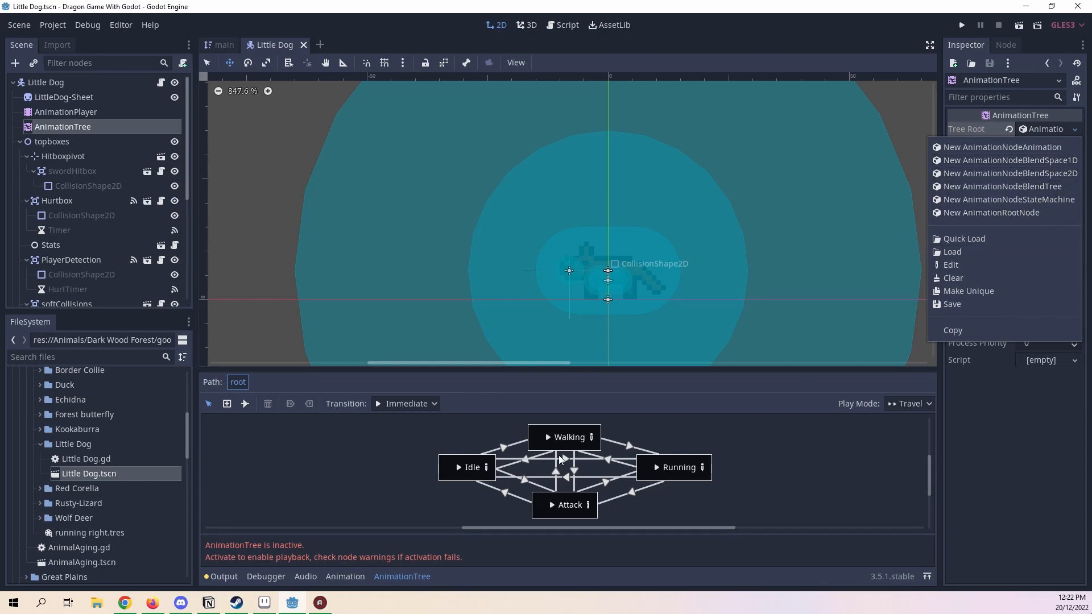
pyautogui.click(592, 437)
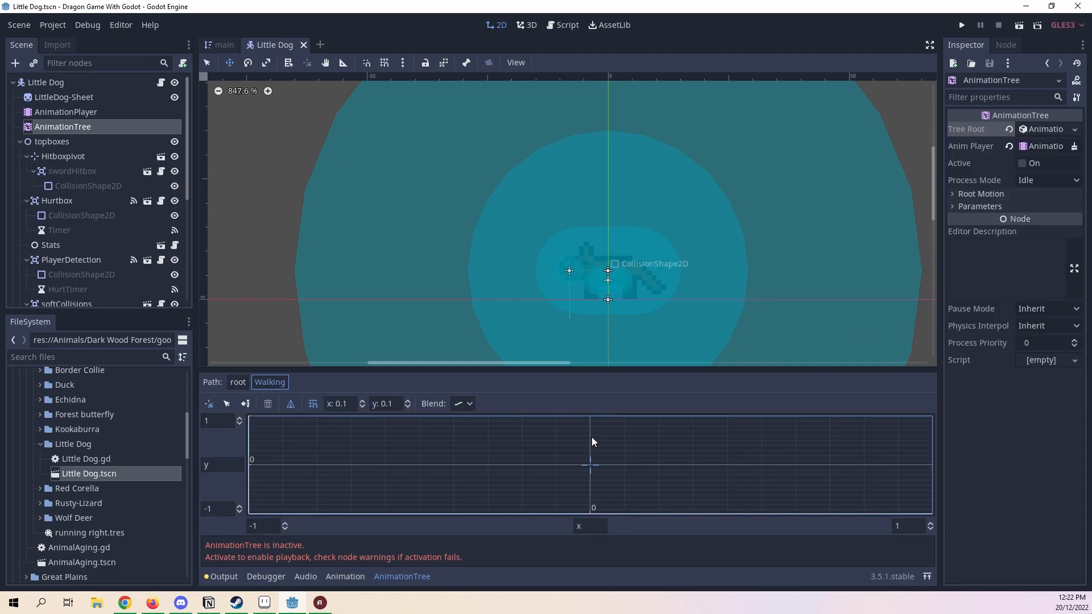
# Step: Try a new AnimationNodeBlendSpace2D as the AnimationTree's root and replace it with a new AnimationNodeStateMachine
pyautogui.click(1075, 129)
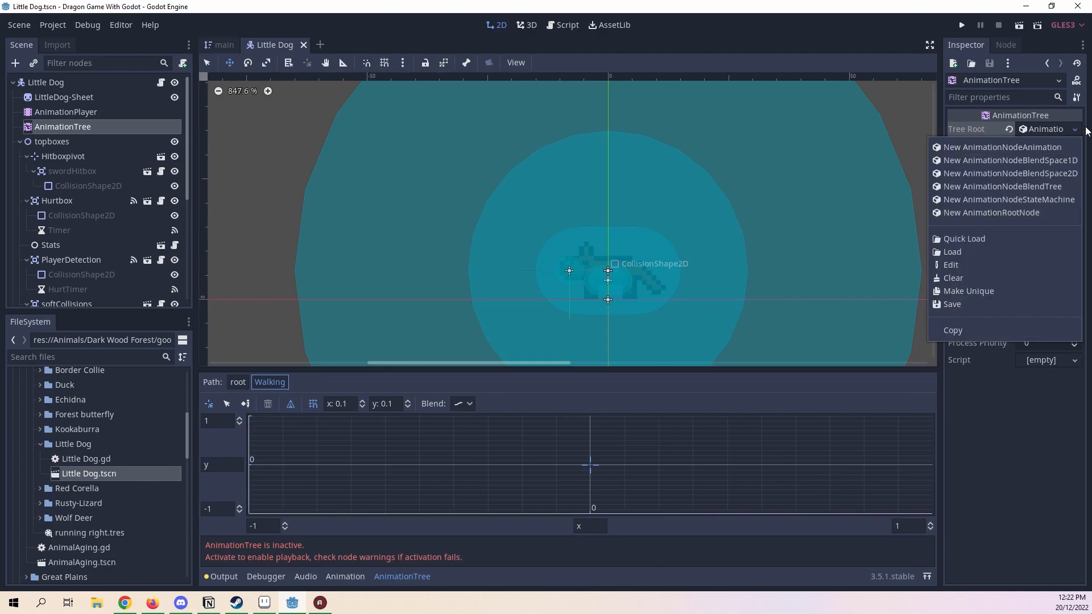
pyautogui.click(964, 174)
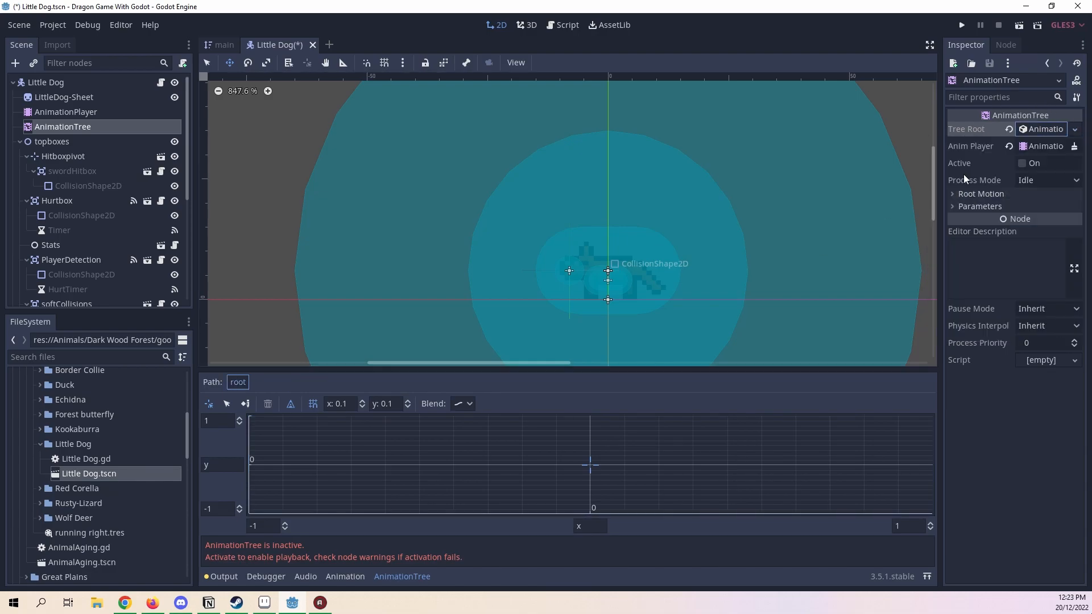
pyautogui.click(1075, 130)
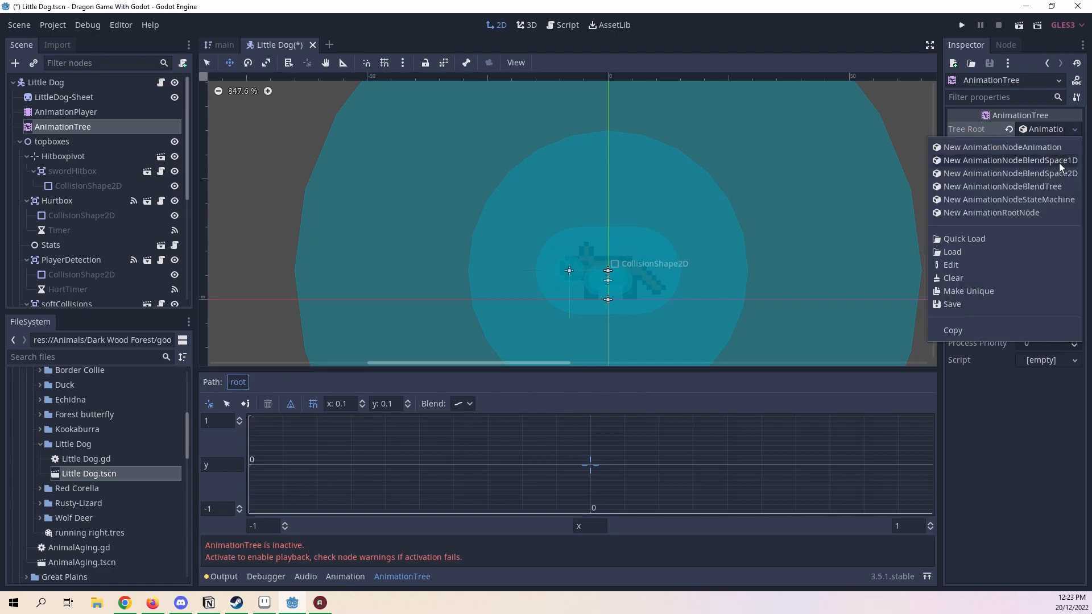
pyautogui.click(1042, 199)
# Step: Add a BlendSpace2D node to the empty state machine and rename it Idle
pyautogui.rightClick(444, 472)
pyautogui.moveTo(467, 481)
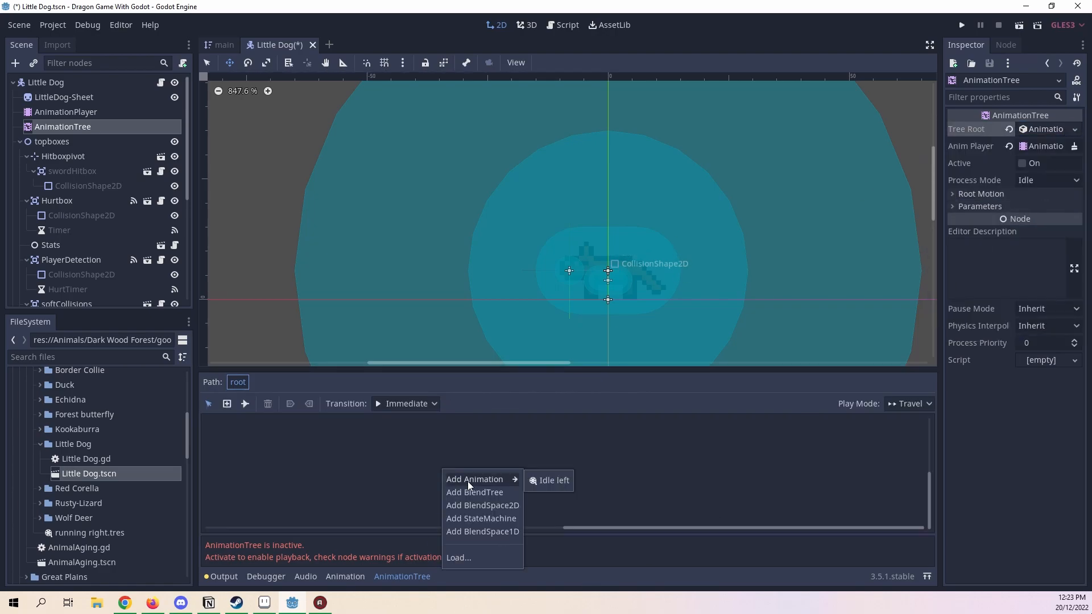
pyautogui.click(507, 506)
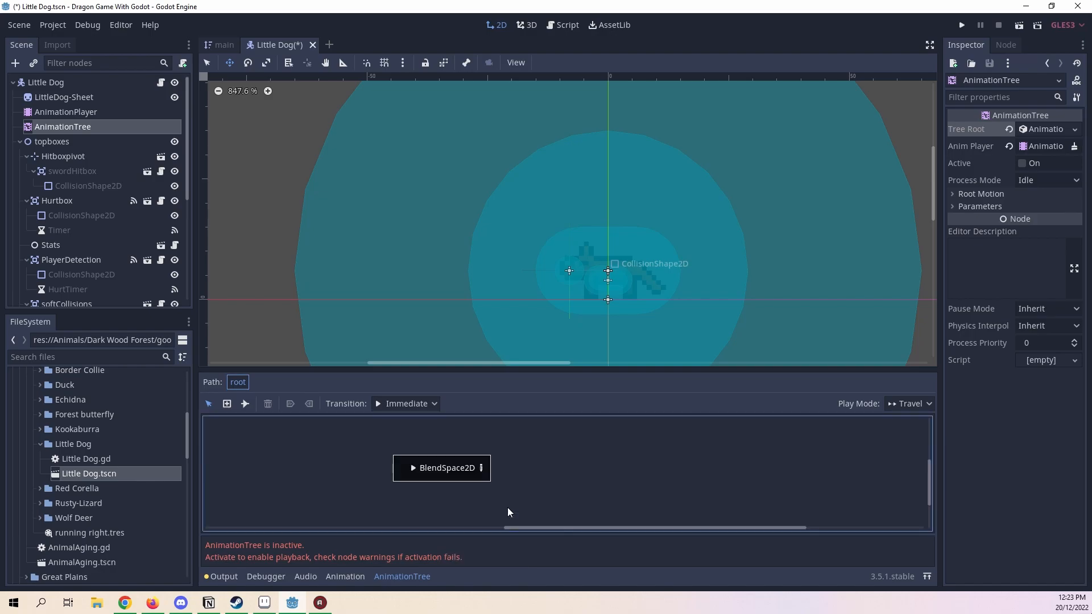
pyautogui.moveTo(428, 464); pyautogui.dragTo(432, 463)
pyautogui.click(476, 469)
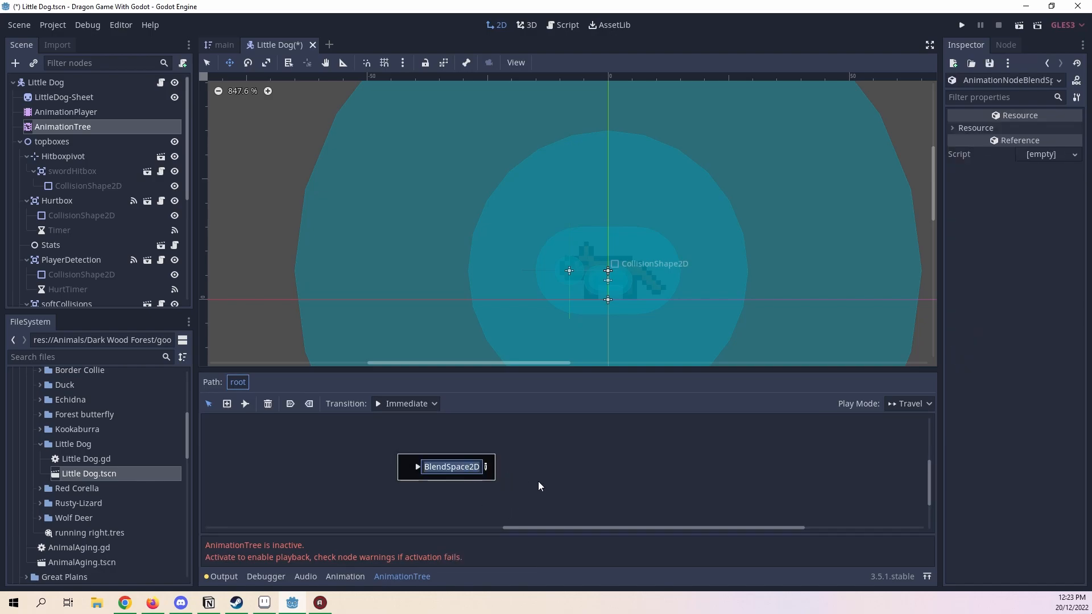
pyautogui.write('Idle')
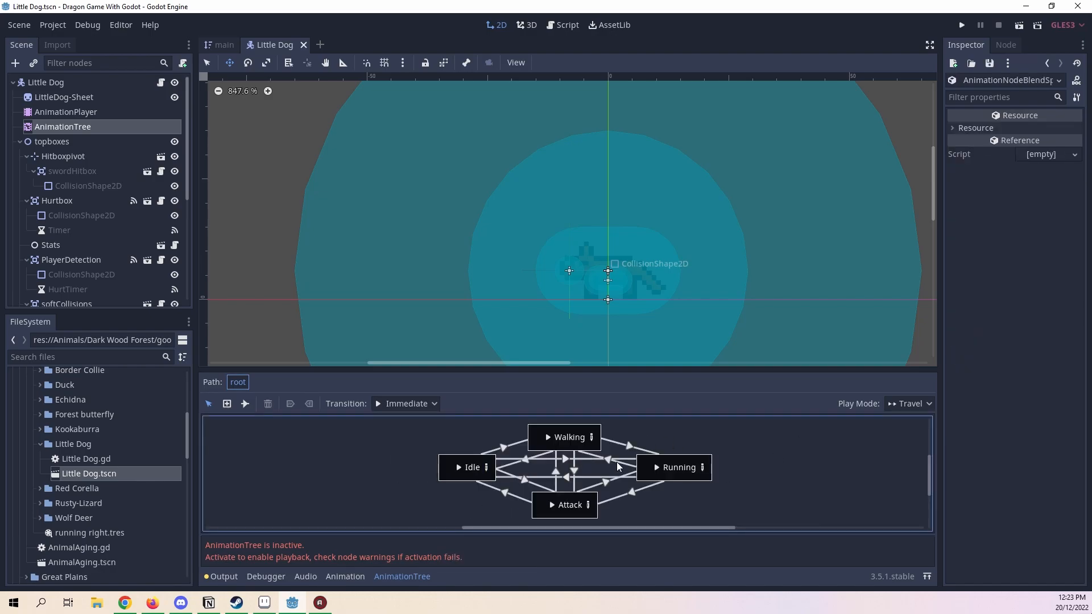
# Step: Activate the state machine's tool for connecting nodes and switch back to node selection
pyautogui.click(245, 403)
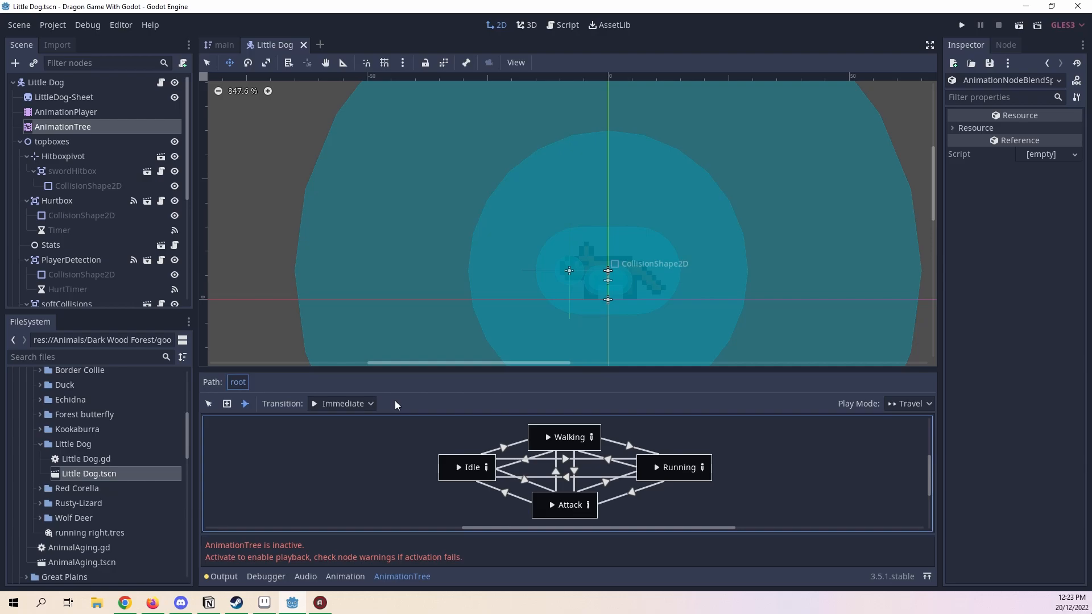
pyautogui.click(209, 403)
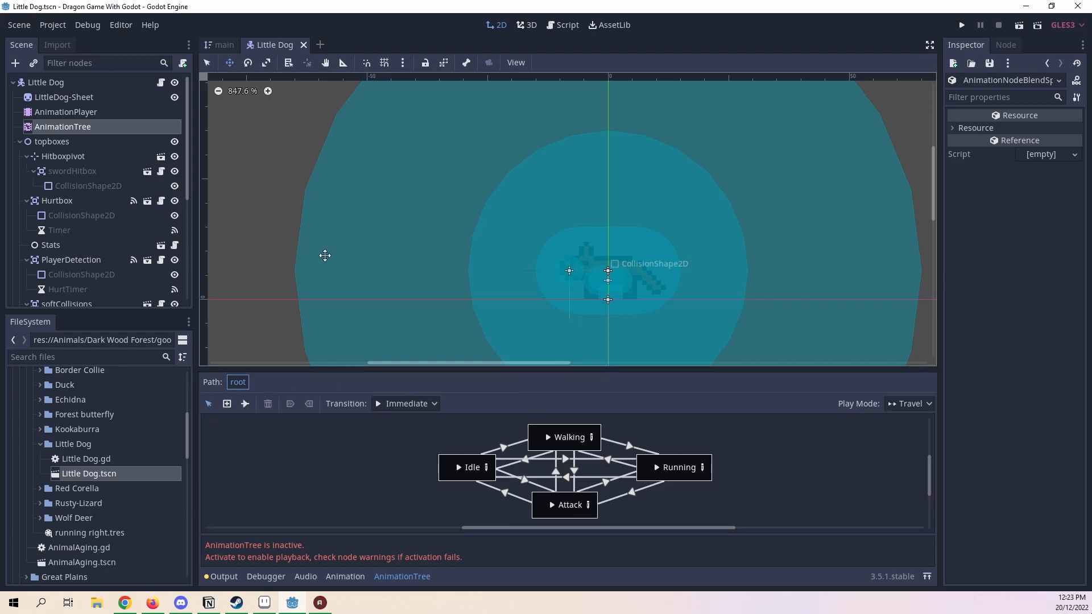
# Step: Select the AnimationPlayer node again and take a closer look at the dog sprite
pyautogui.doubleClick(96, 116)
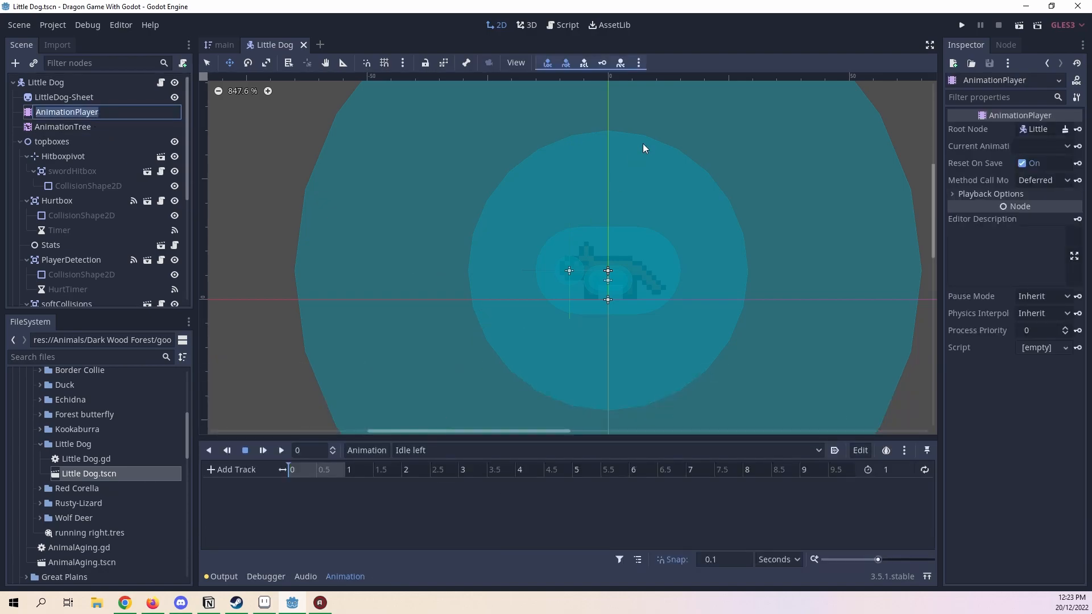
pyautogui.scroll(5, 619, 139)
pyautogui.moveTo(569, 277); pyautogui.dragTo(554, 240, button='middle')
pyautogui.scroll(-2, 14, 192)
pyautogui.scroll(2, 13, 192)
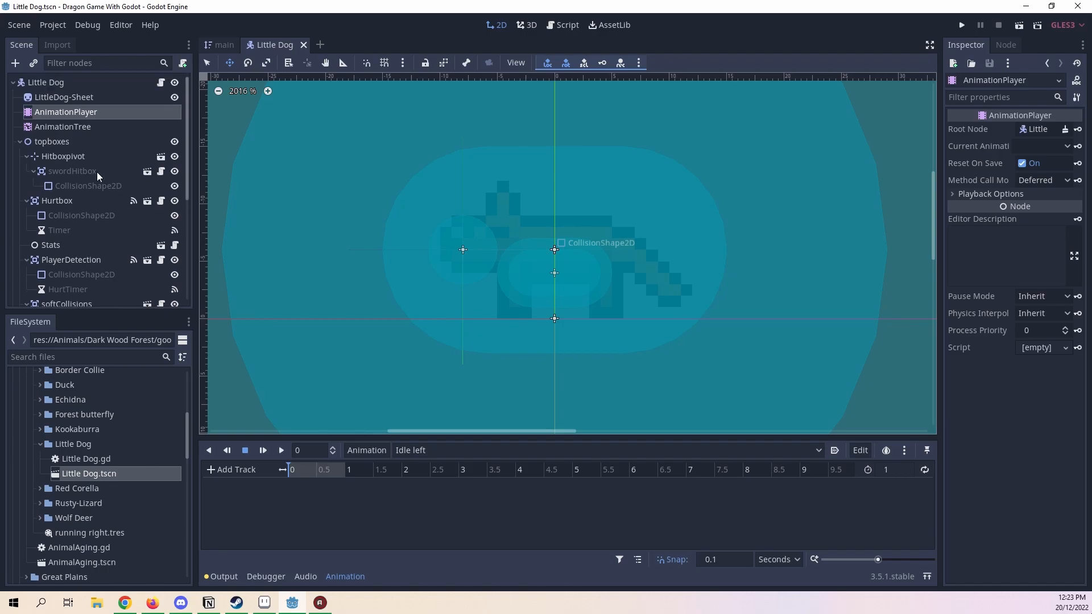
# Step: Examine the Hurtbox node's properties and how its collision shape fits over the dog's body
pyautogui.click(80, 201)
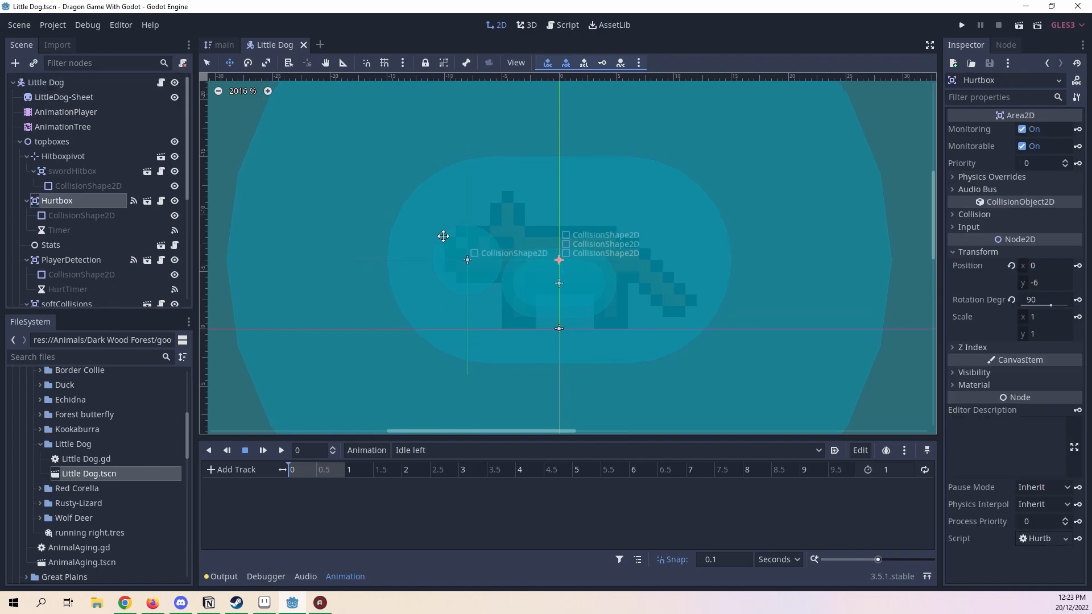
pyautogui.moveTo(523, 234); pyautogui.dragTo(524, 262, button='middle')
pyautogui.scroll(-2, 512, 261)
pyautogui.scroll(2, 489, 255)
pyautogui.scroll(1, 416, 264)
pyautogui.moveTo(416, 264); pyautogui.dragTo(377, 237, button='middle')
pyautogui.scroll(1, 382, 251)
pyautogui.scroll(1, 380, 236)
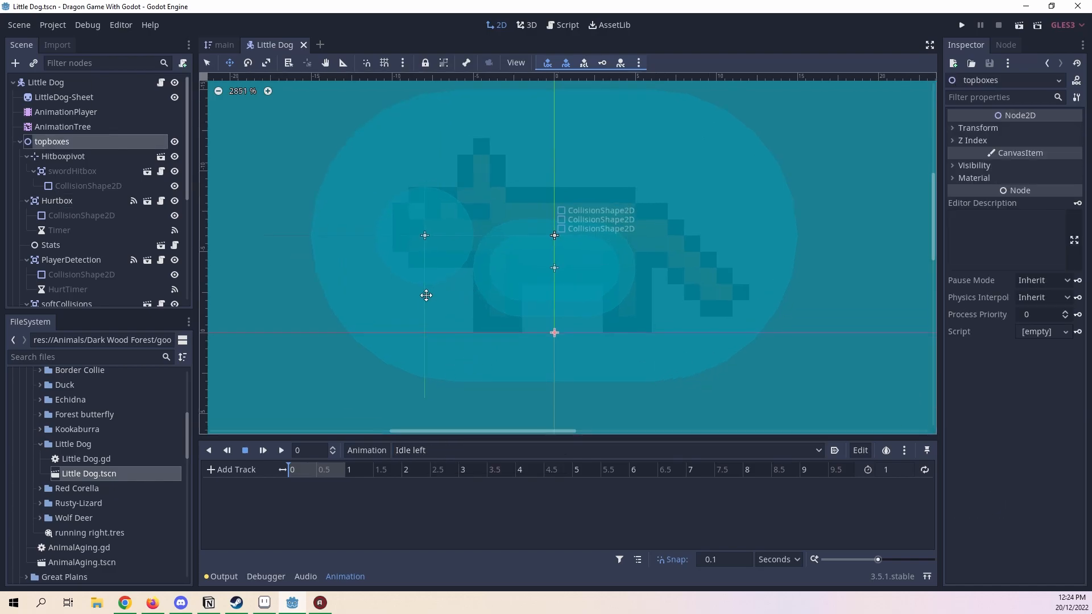
# Step: Examine the topboxes node's Transform properties and the child nodes grouped under it
pyautogui.moveTo(424, 295); pyautogui.dragTo(416, 308, button='middle')
pyautogui.click(970, 128)
pyautogui.click(970, 129)
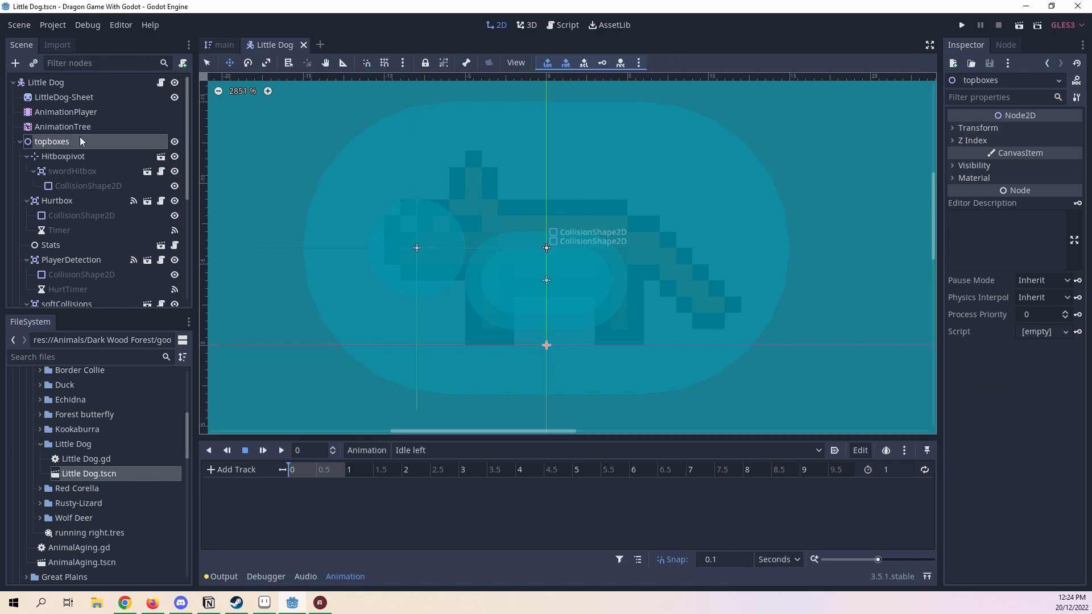
pyautogui.scroll(-1, 26, 138)
pyautogui.click(20, 114)
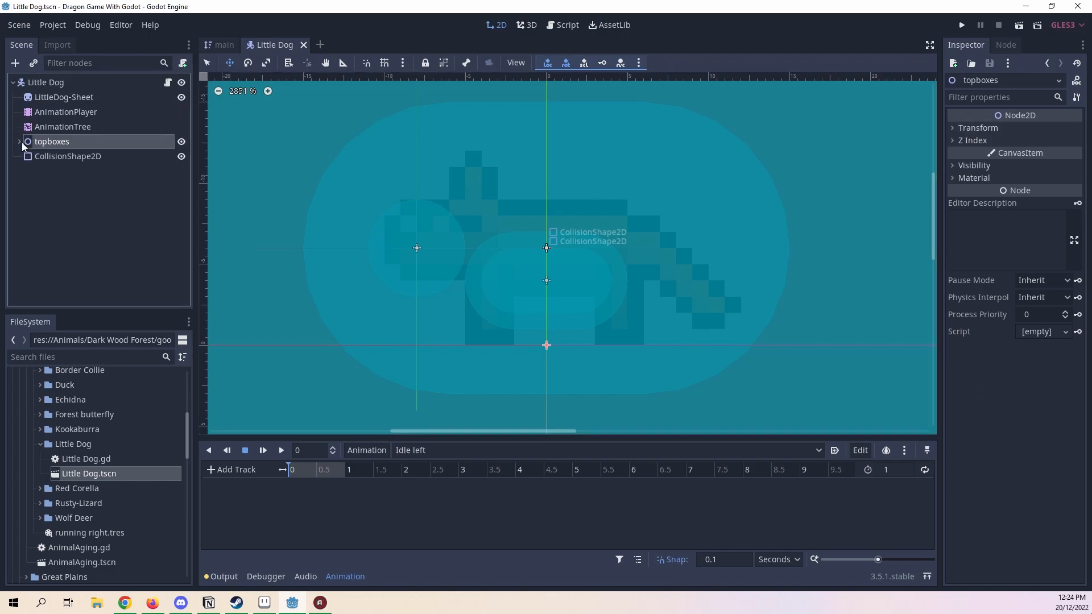
pyautogui.click(20, 141)
pyautogui.scroll(-3, 76, 174)
pyautogui.scroll(3, 80, 172)
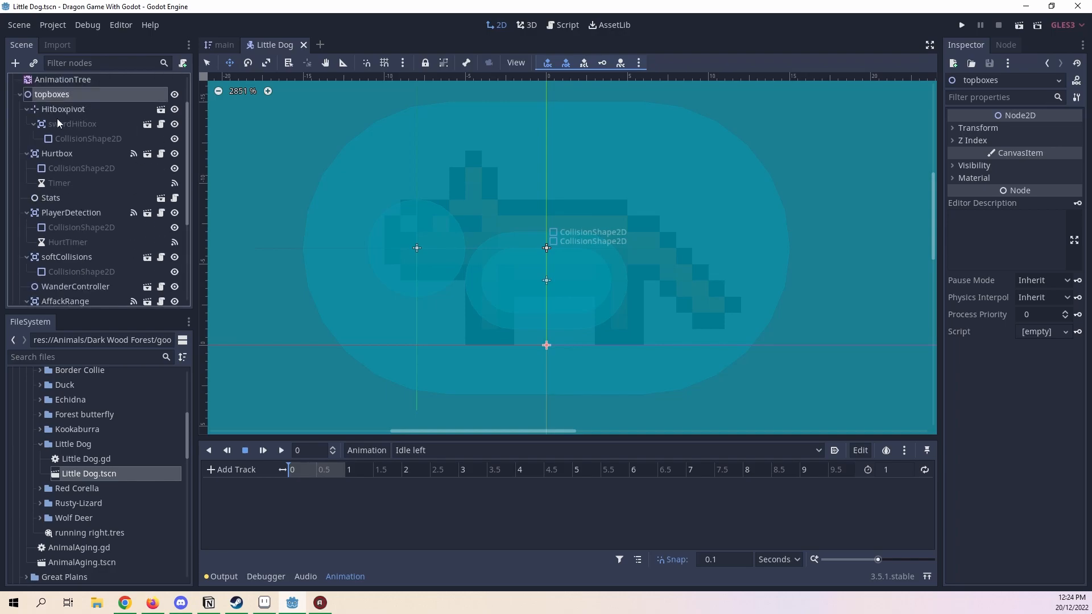
# Step: Inspect the properties of the AnimalSound node and its AudioStreamPlayer child, including the latter's Transform section
pyautogui.scroll(-3, 95, 216)
pyautogui.click(64, 238)
pyautogui.click(66, 249)
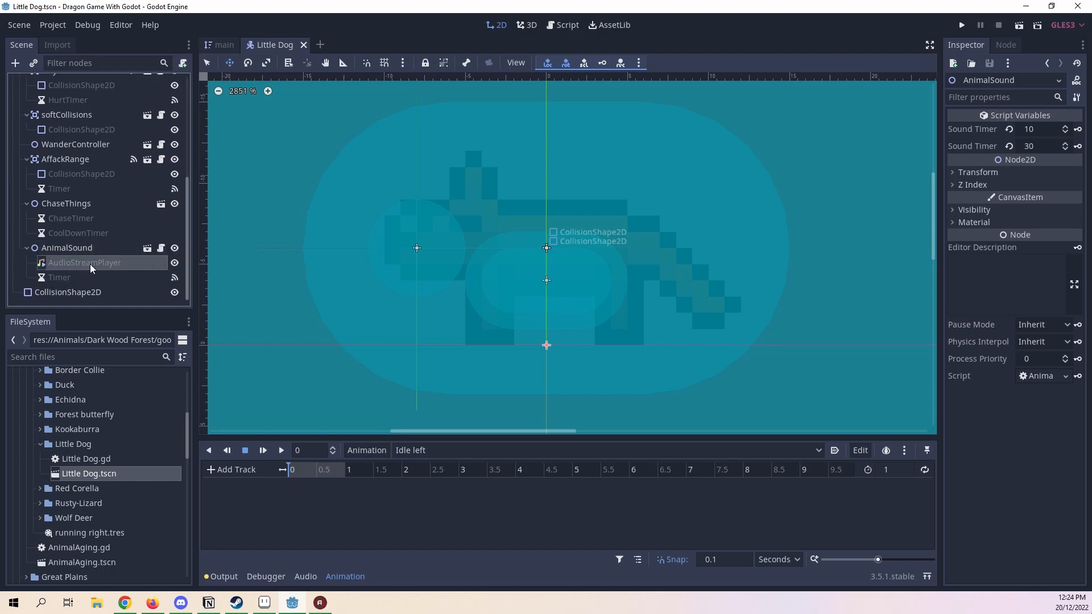
pyautogui.click(85, 263)
pyautogui.click(977, 365)
pyautogui.click(977, 364)
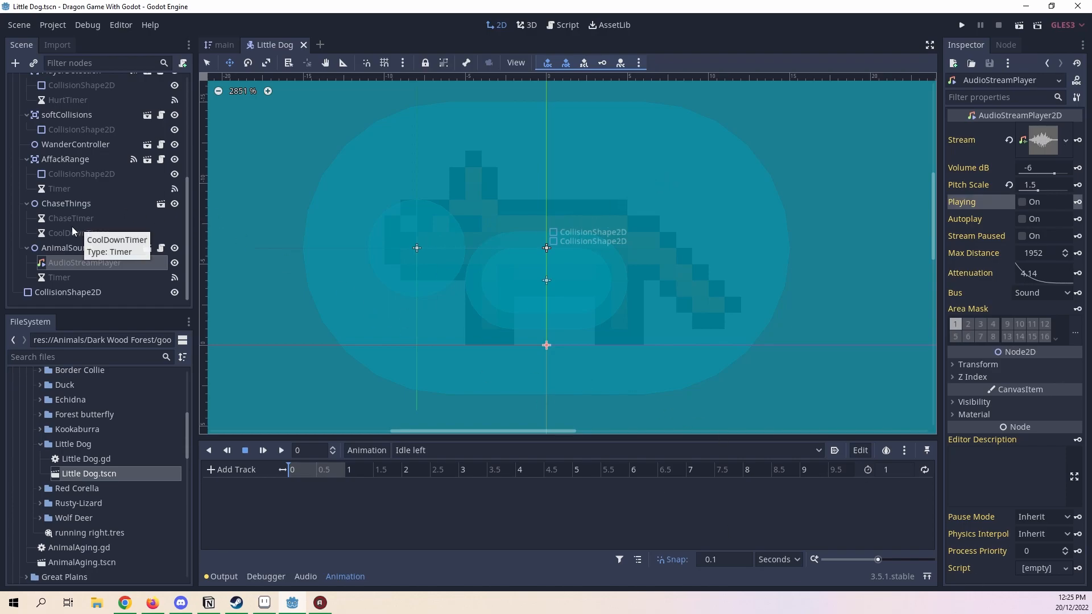
# Step: Add a frame track for the LittleDog-Sheet sprite to the Idle left animation, keying frame 0 at 0 s and frame 1 at 0.5 s
pyautogui.click(30, 243)
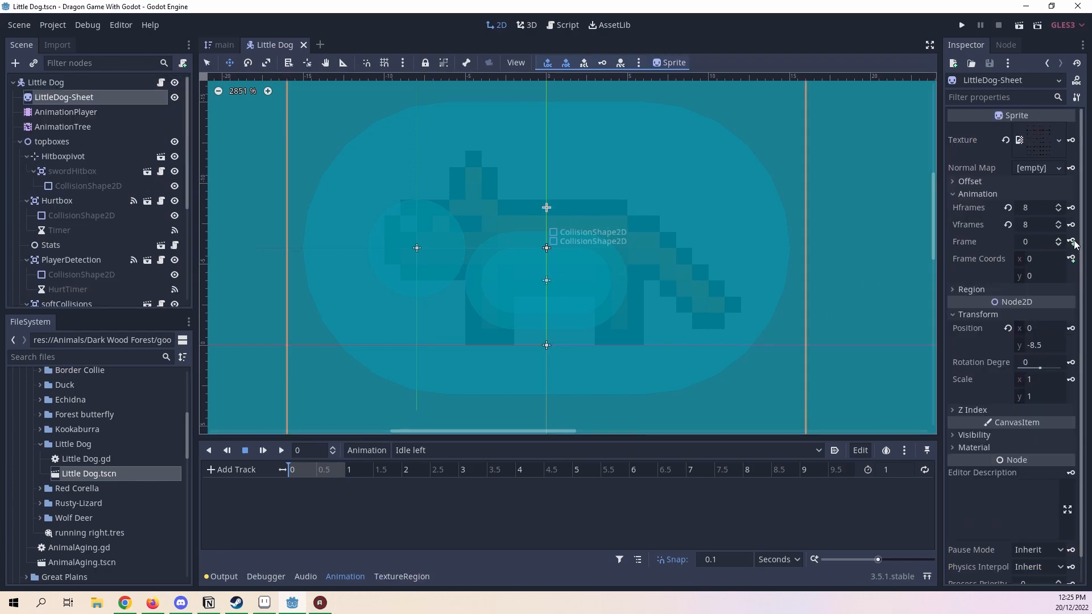
pyautogui.click(1072, 242)
pyautogui.click(503, 319)
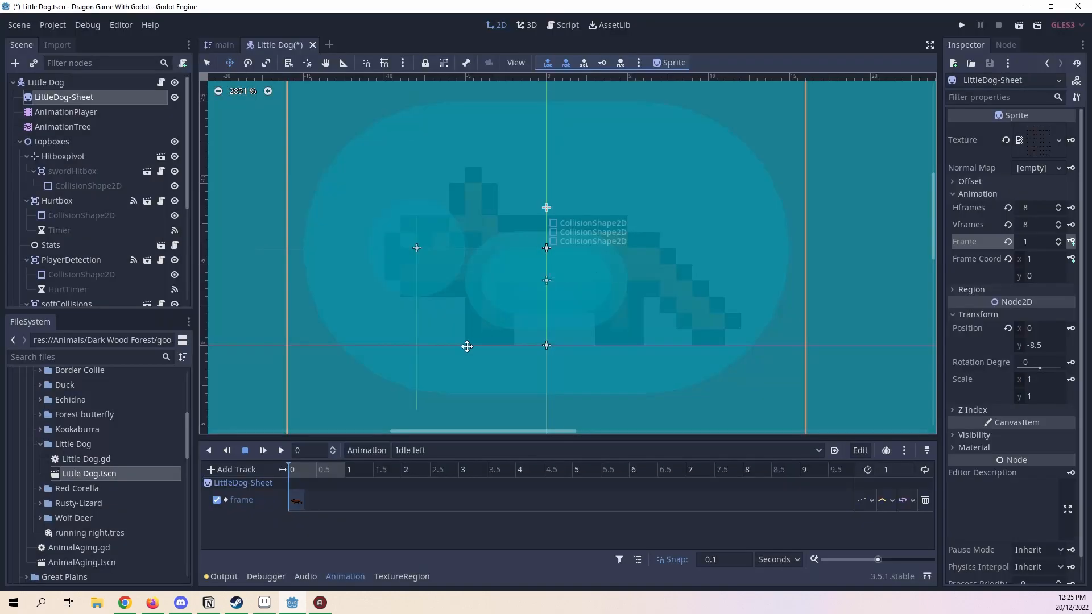
pyautogui.click(317, 472)
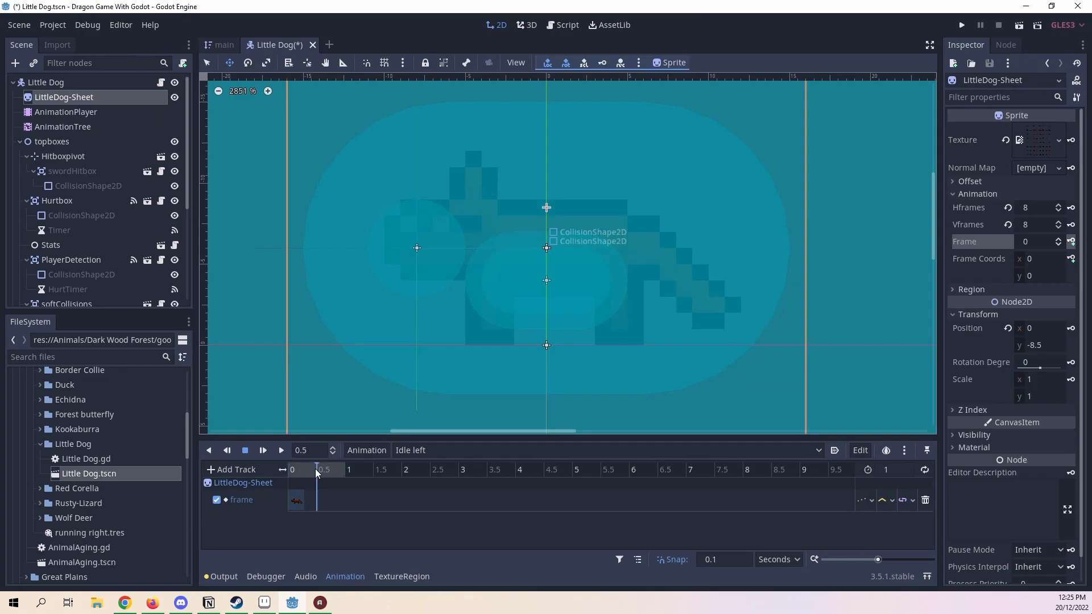
pyautogui.click(1059, 239)
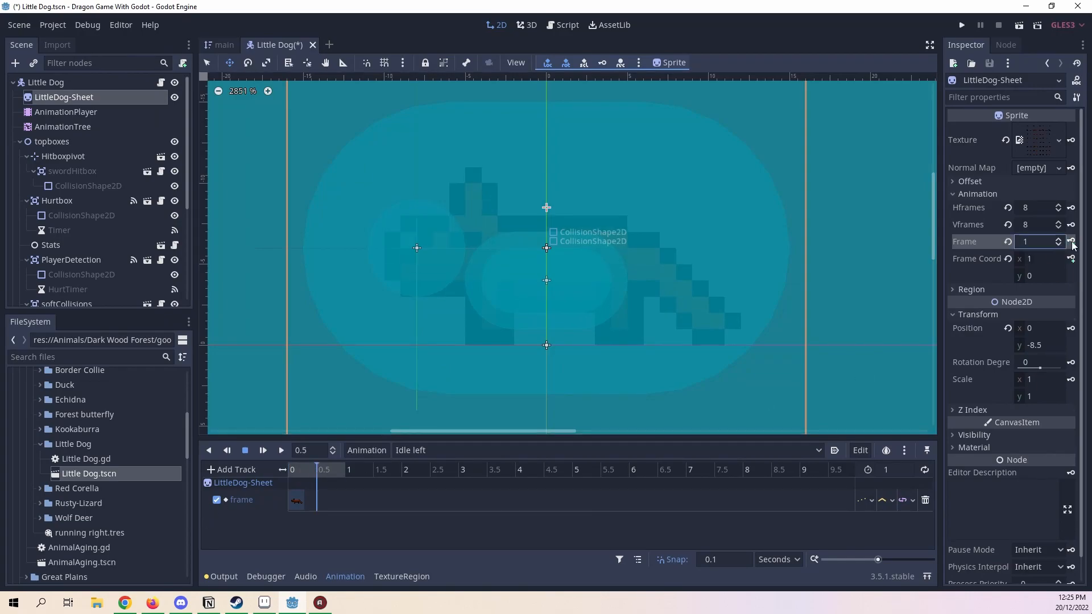
pyautogui.click(1070, 242)
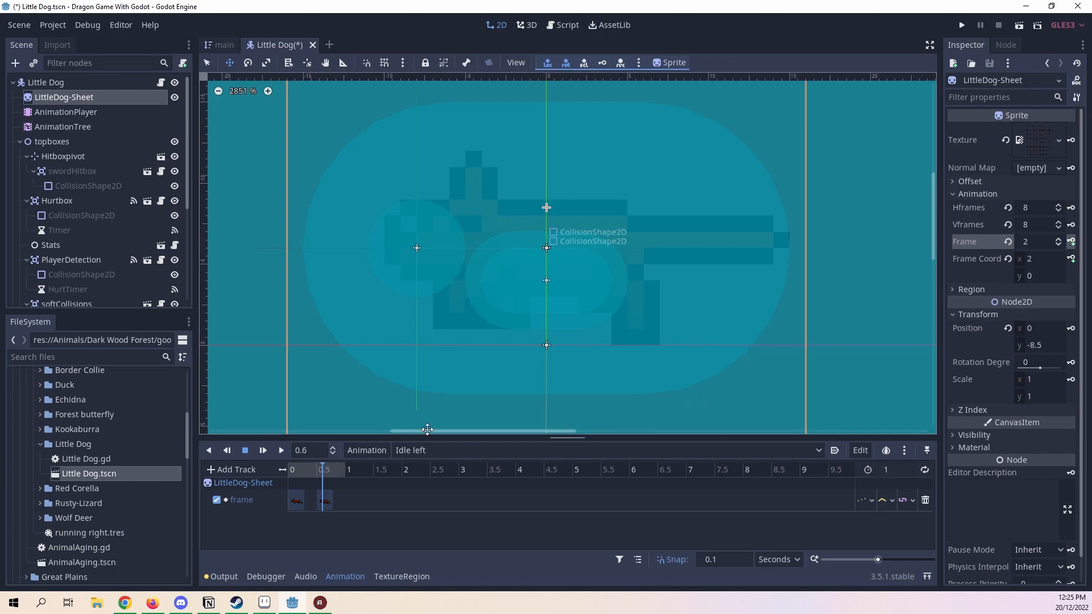
# Step: Turn on looping for the Idle left animation, preview its playback, and stop it
pyautogui.moveTo(306, 472); pyautogui.dragTo(190, 465)
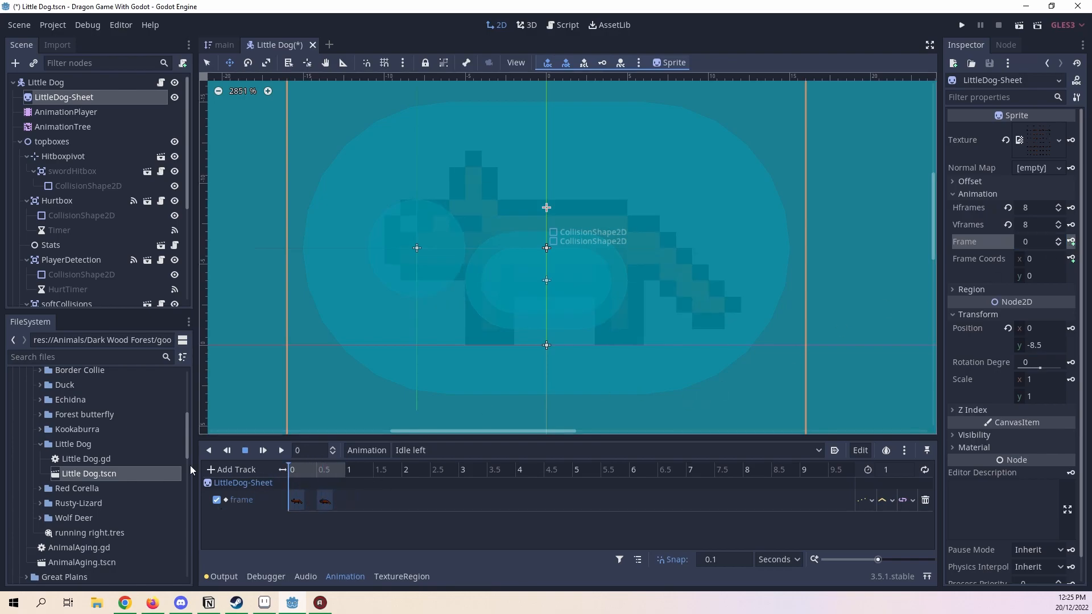
pyautogui.click(286, 451)
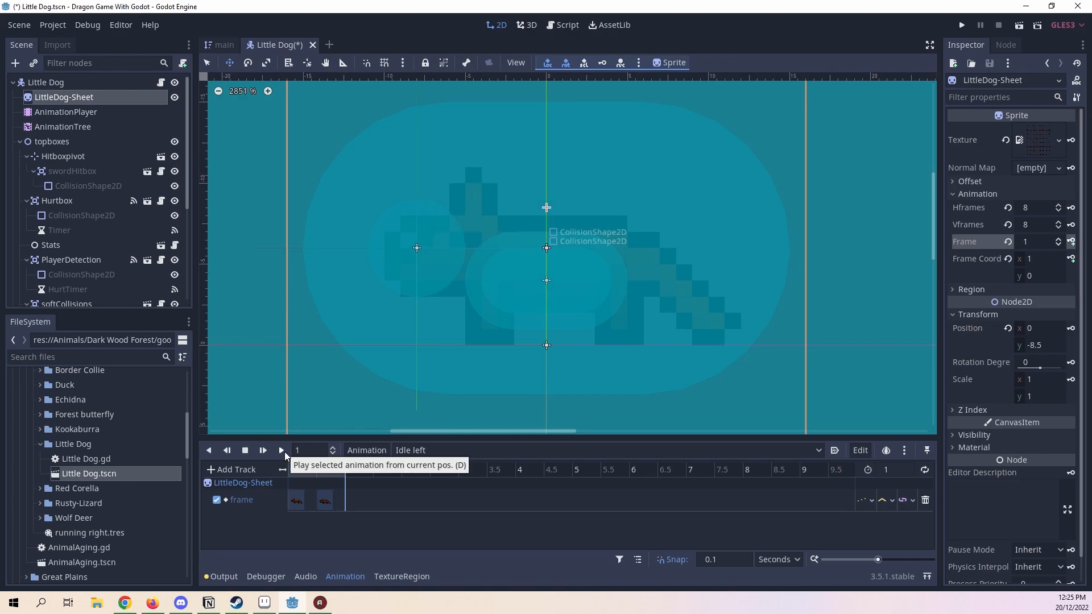
pyautogui.click(924, 470)
pyautogui.click(282, 451)
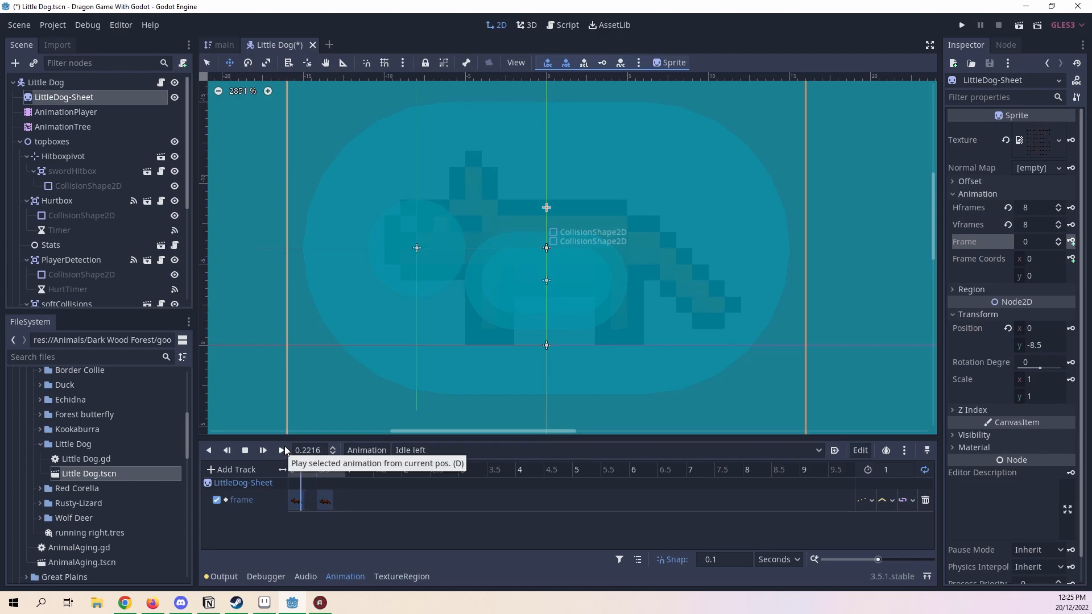
pyautogui.click(246, 450)
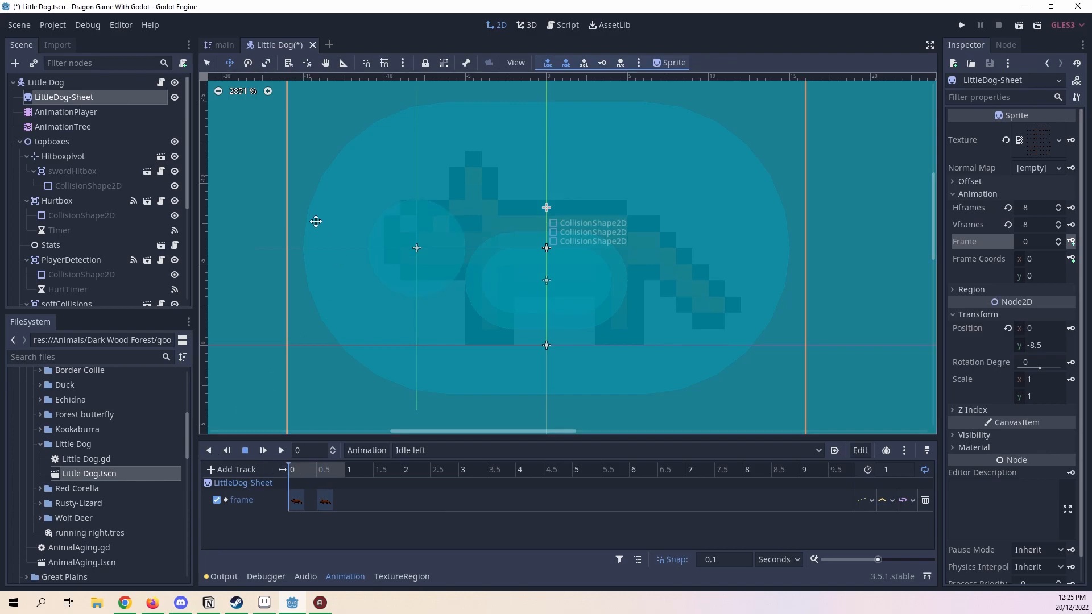
# Step: Add a position track for the Hurtbox node to the Idle left animation, keying its position of 0, -6 at 0 s
pyautogui.click(67, 158)
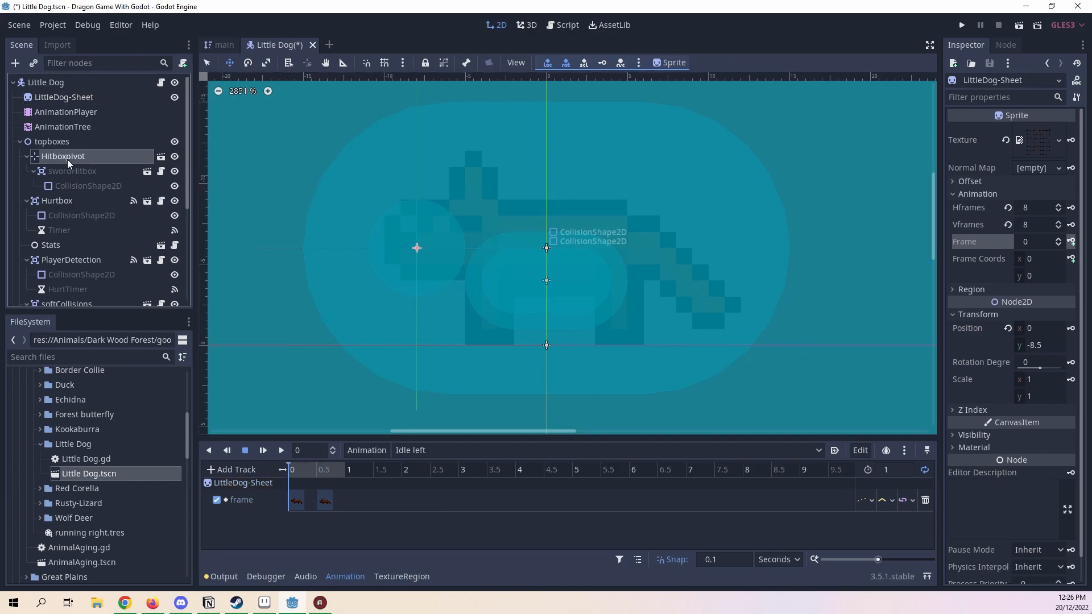
pyautogui.click(67, 200)
pyautogui.scroll(-4, 703, 251)
pyautogui.scroll(4, 719, 256)
pyautogui.moveTo(718, 246); pyautogui.dragTo(734, 231, button='middle')
pyautogui.scroll(-1, 637, 305)
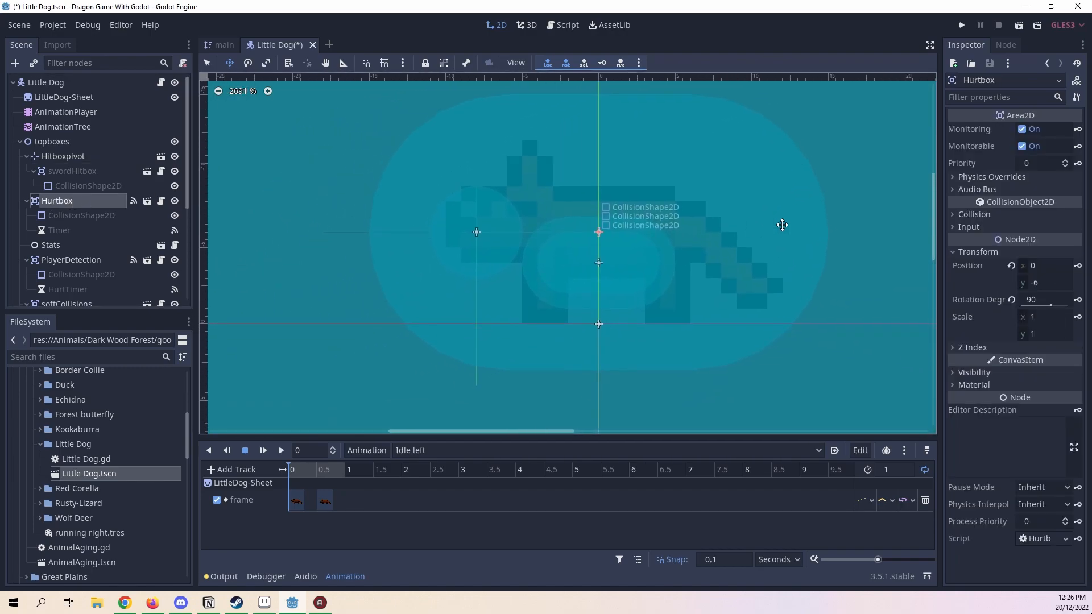
pyautogui.click(1078, 266)
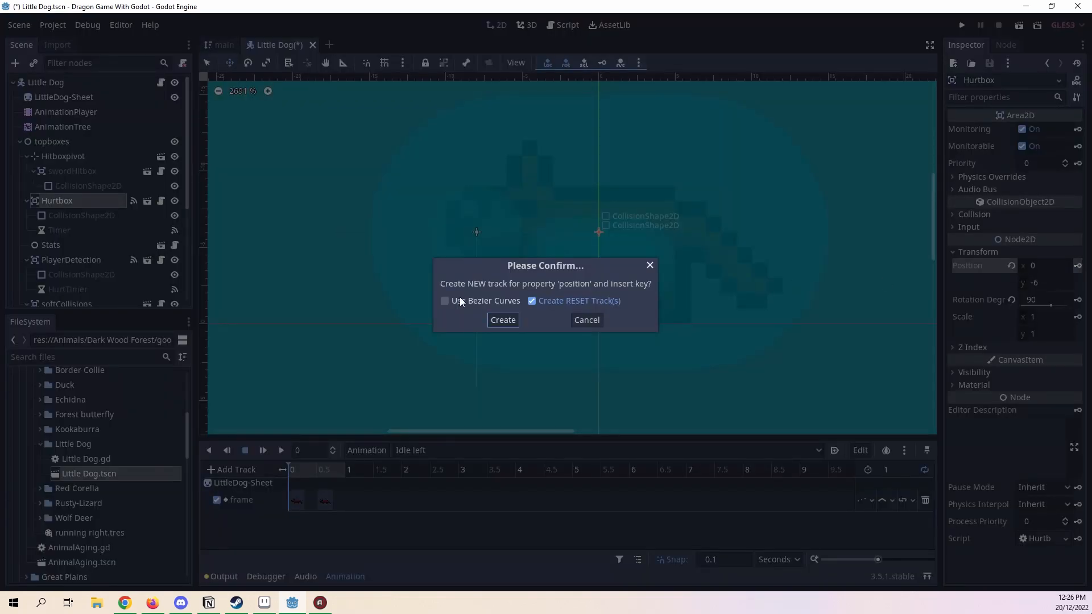
pyautogui.click(503, 320)
# Step: Add a position track for the topboxes node to the Idle left animation, keying its position of 0, 0 at 0 s
pyautogui.scroll(-2, 98, 247)
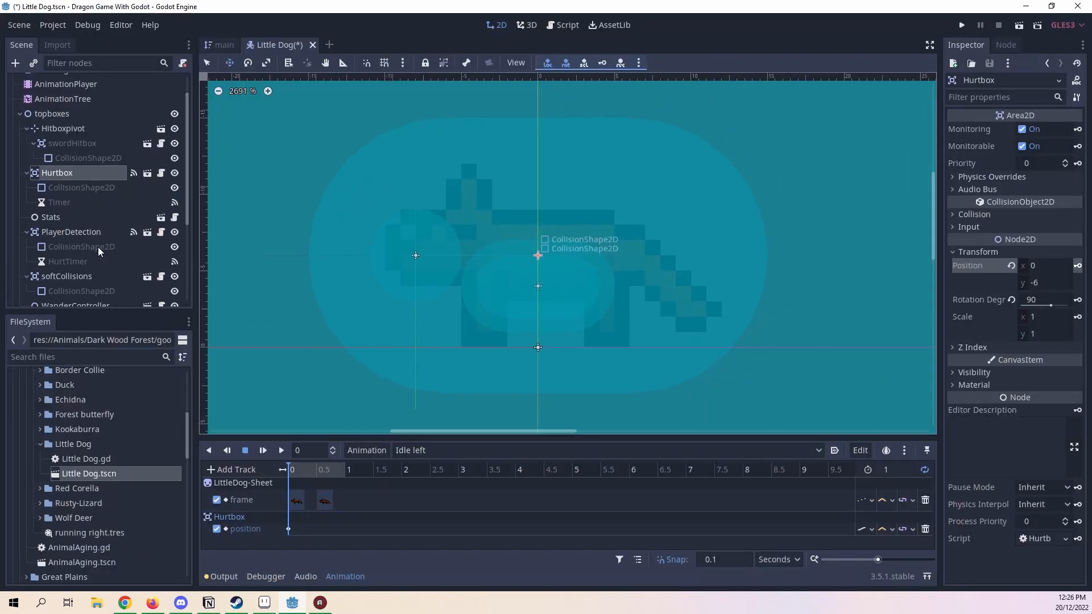
pyautogui.scroll(2, 92, 226)
pyautogui.click(63, 141)
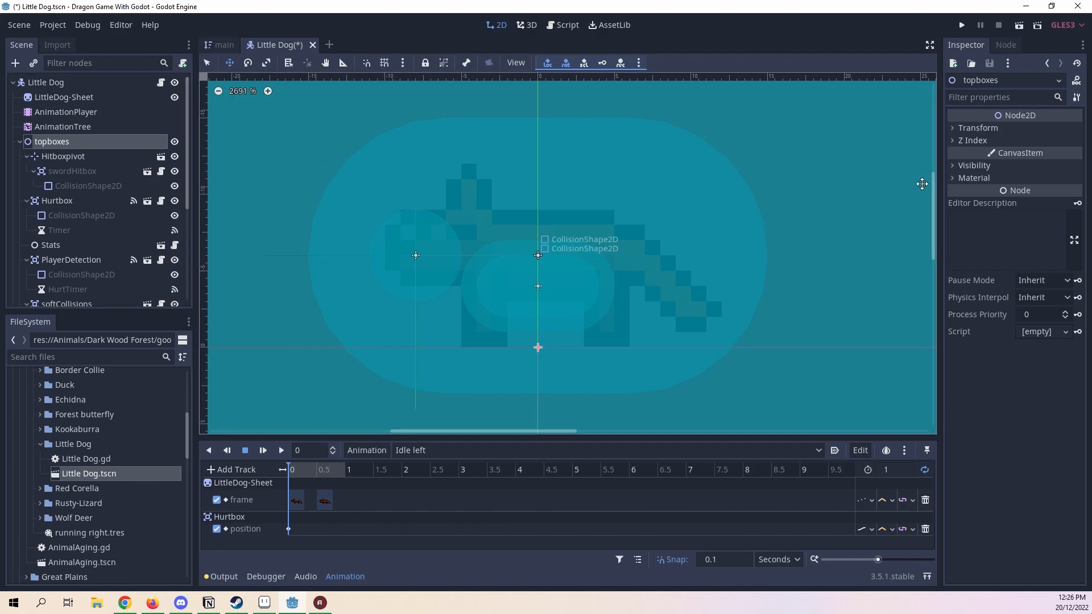
pyautogui.click(1002, 128)
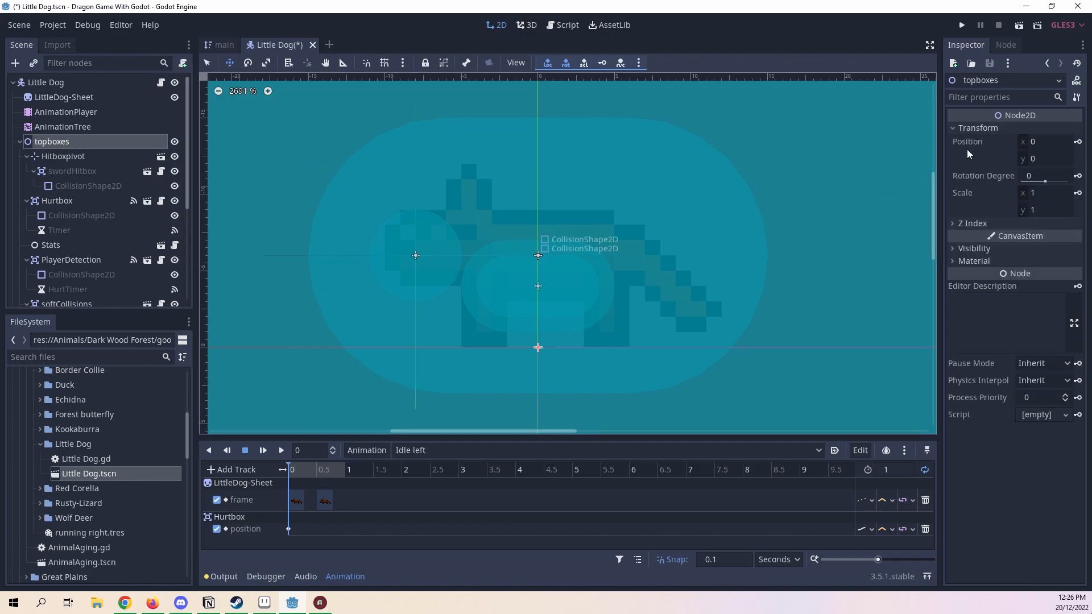
pyautogui.click(982, 235)
pyautogui.click(979, 235)
pyautogui.click(976, 228)
pyautogui.click(976, 228)
pyautogui.click(1078, 142)
pyautogui.click(511, 321)
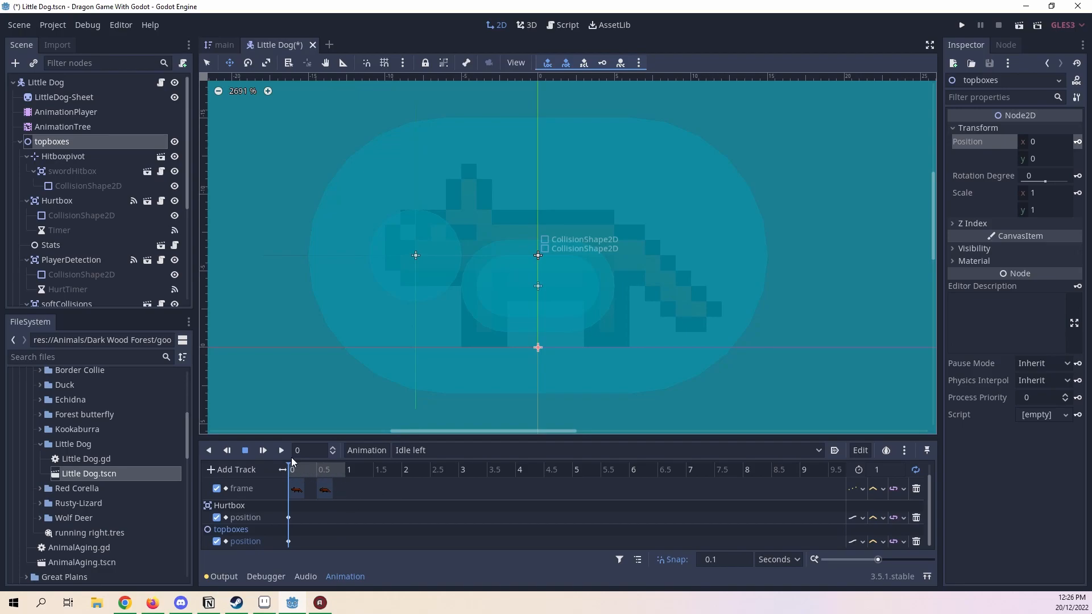
# Step: Examine the Hurtbox, PlayerDetection and AffackRange nodes and how their collision areas surround the dog
pyautogui.click(52, 200)
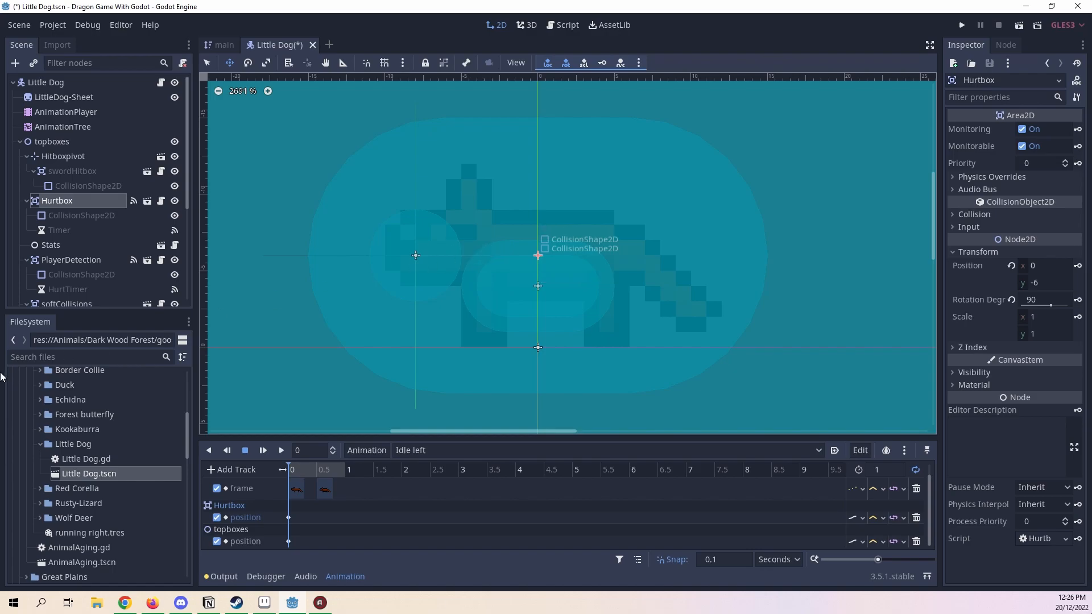
pyautogui.scroll(-3, 74, 171)
pyautogui.click(72, 175)
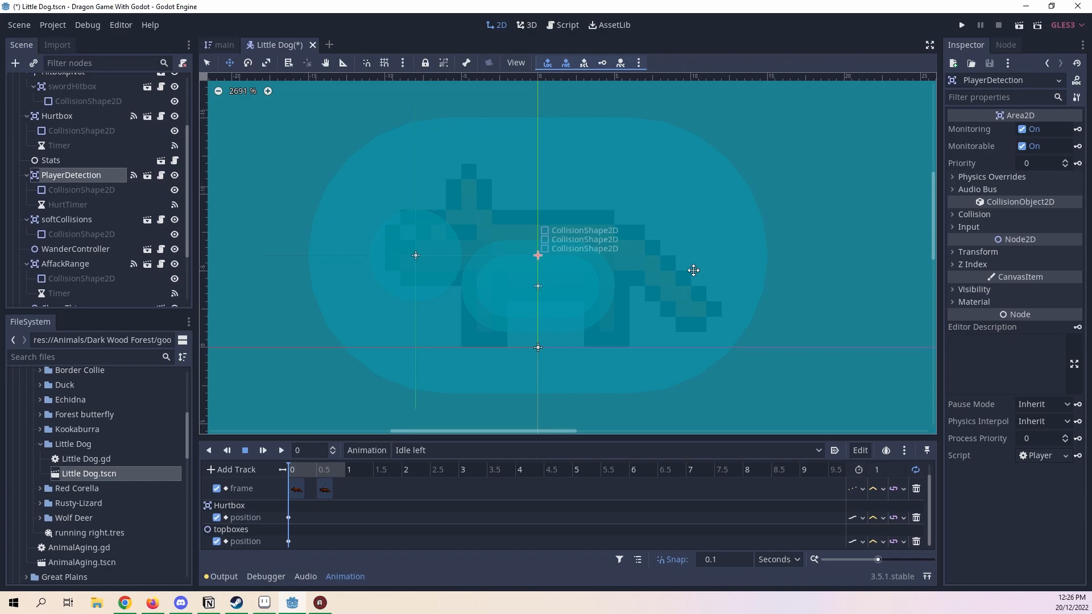
pyautogui.scroll(-2, 694, 269)
pyautogui.scroll(-7, 671, 227)
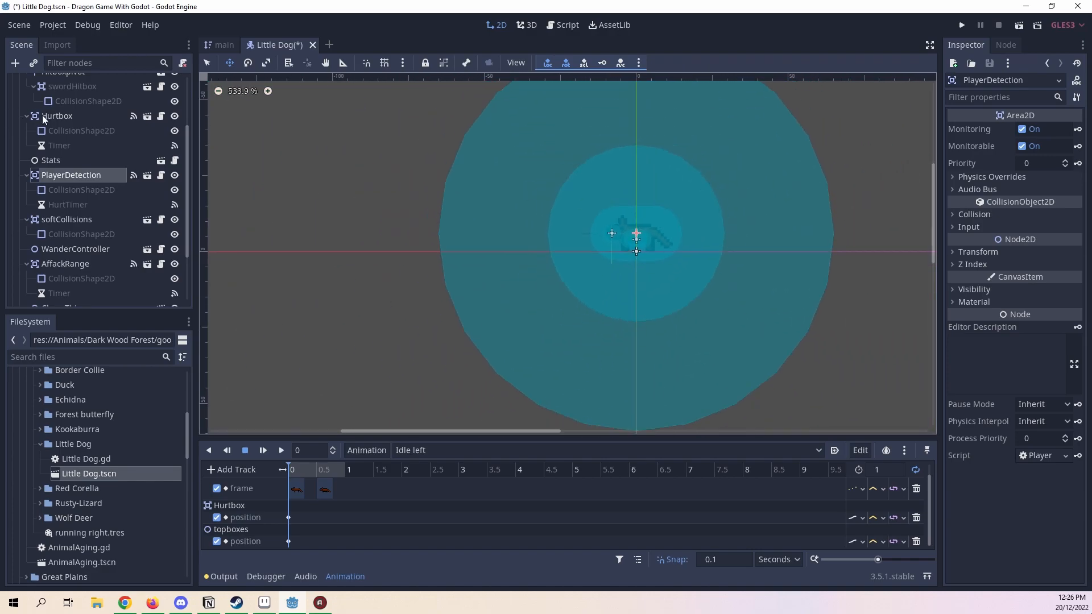
pyautogui.scroll(5, 626, 173)
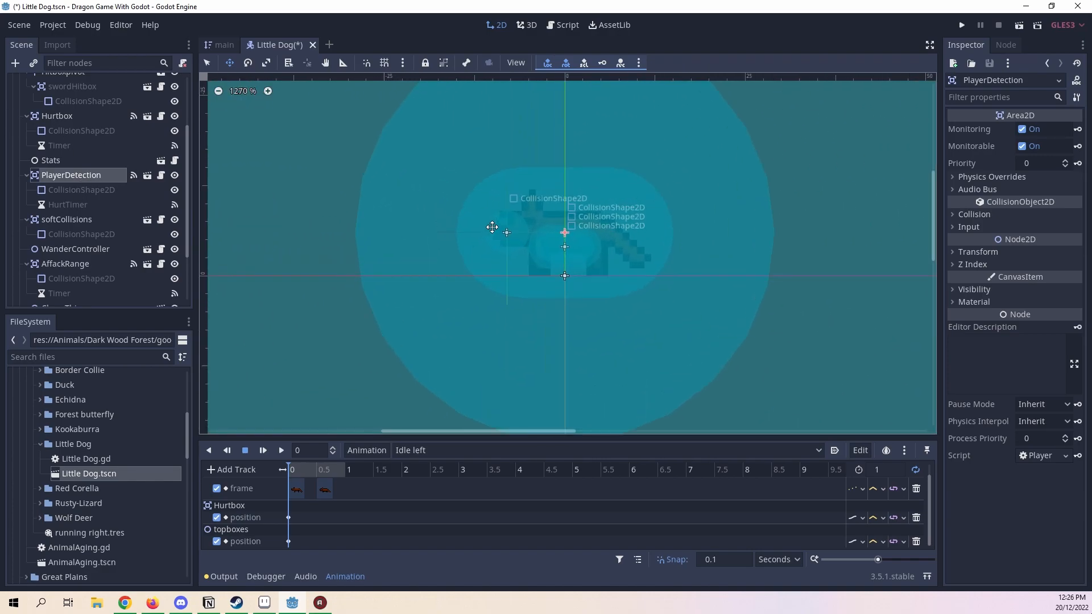
pyautogui.scroll(-1, 745, 253)
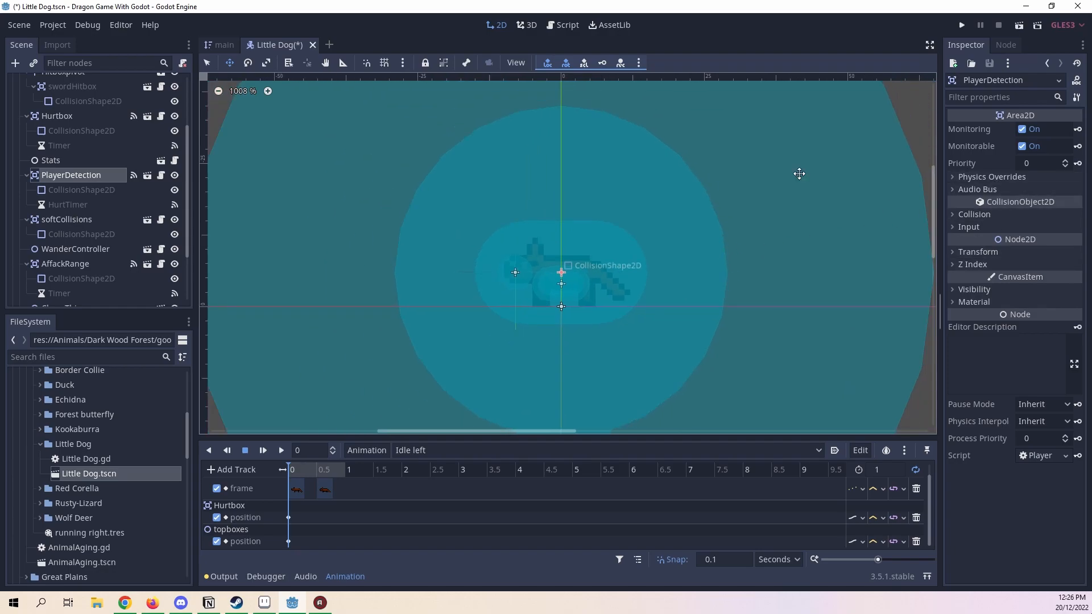
pyautogui.scroll(-2, 570, 139)
pyautogui.moveTo(690, 185); pyautogui.dragTo(742, 266, button='middle')
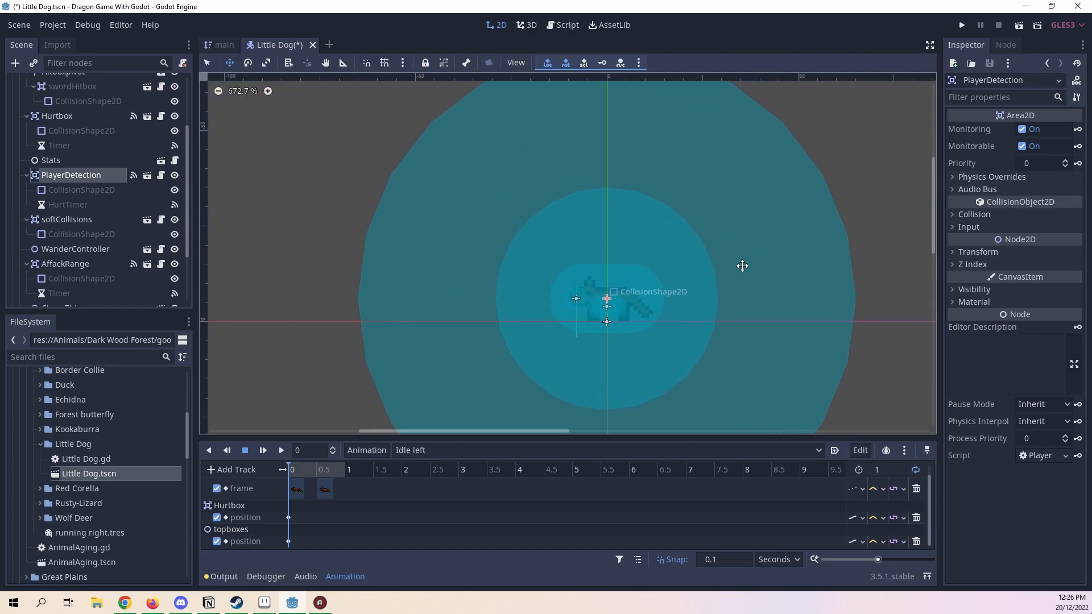
pyautogui.scroll(-3, 52, 212)
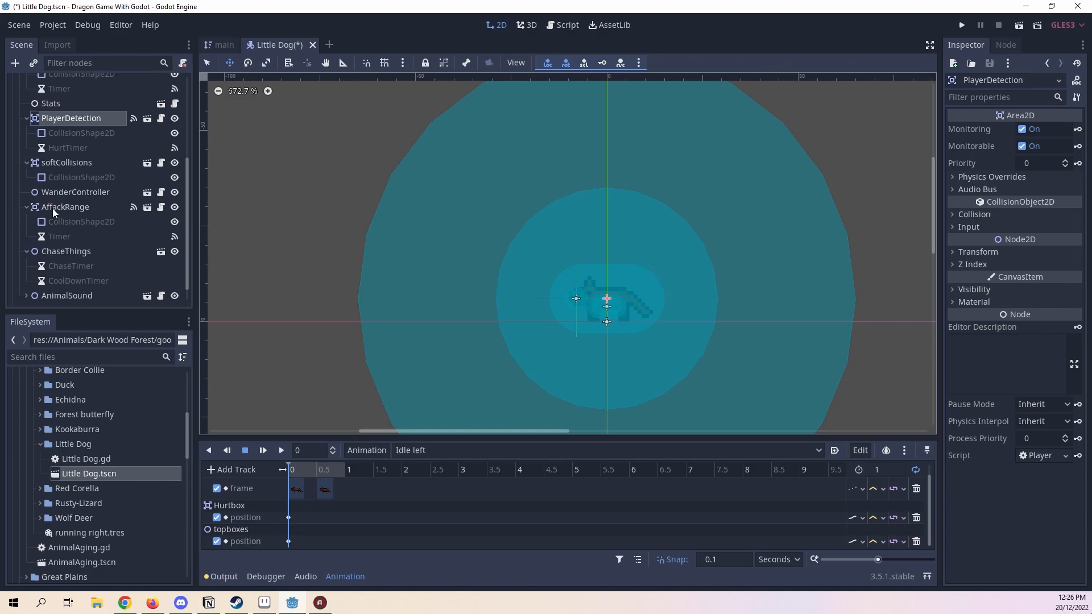
pyautogui.click(53, 208)
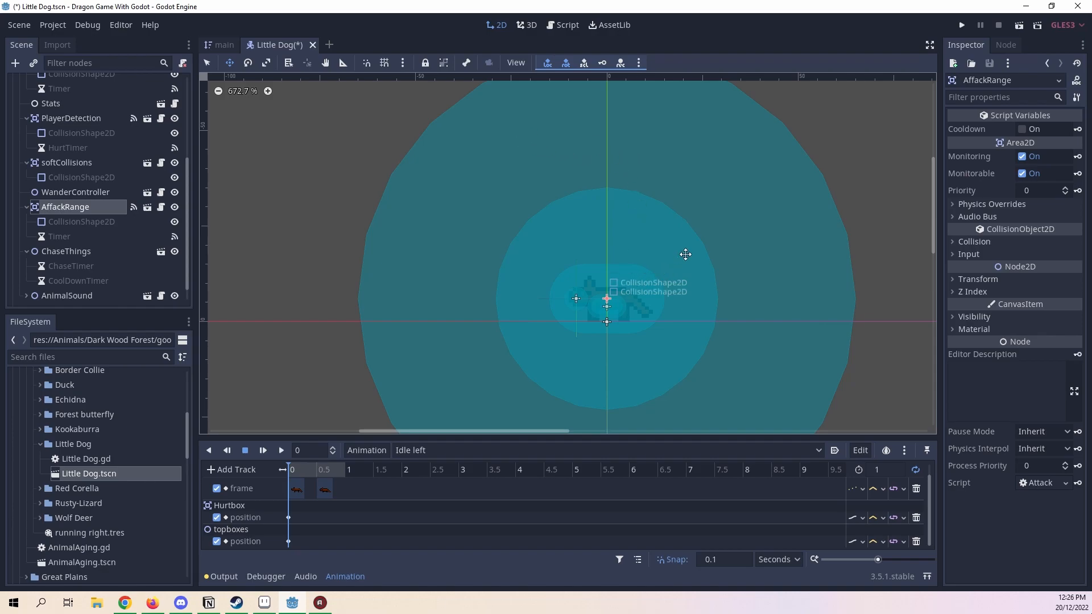
# Step: Add a position track for the LittleDog-Sheet sprite to the Idle left animation, keying its position of 0, -8.5 at 0 s
pyautogui.scroll(5, 43, 123)
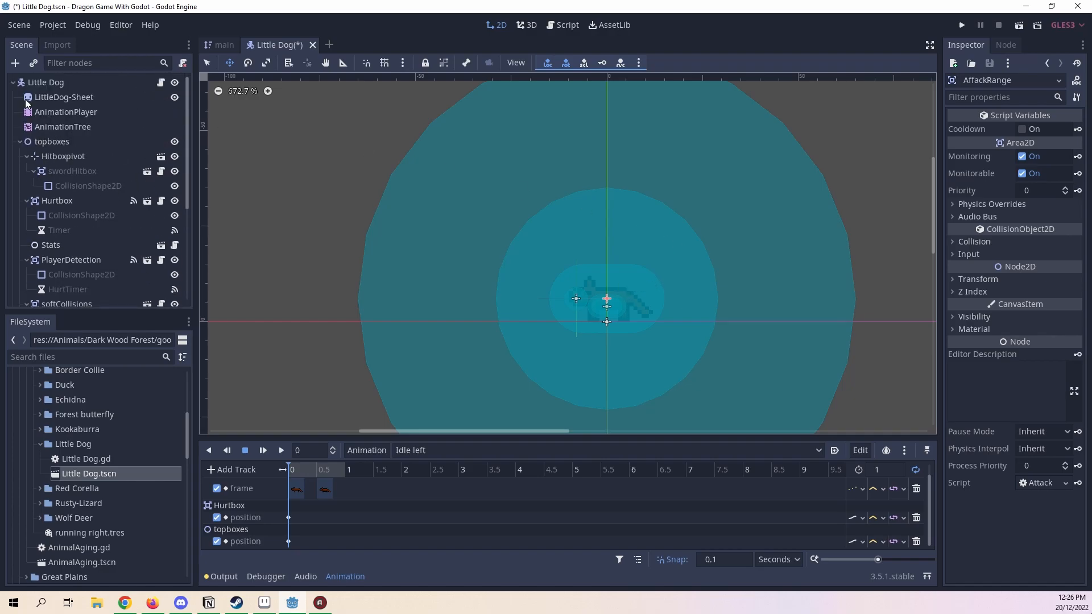
pyautogui.click(64, 97)
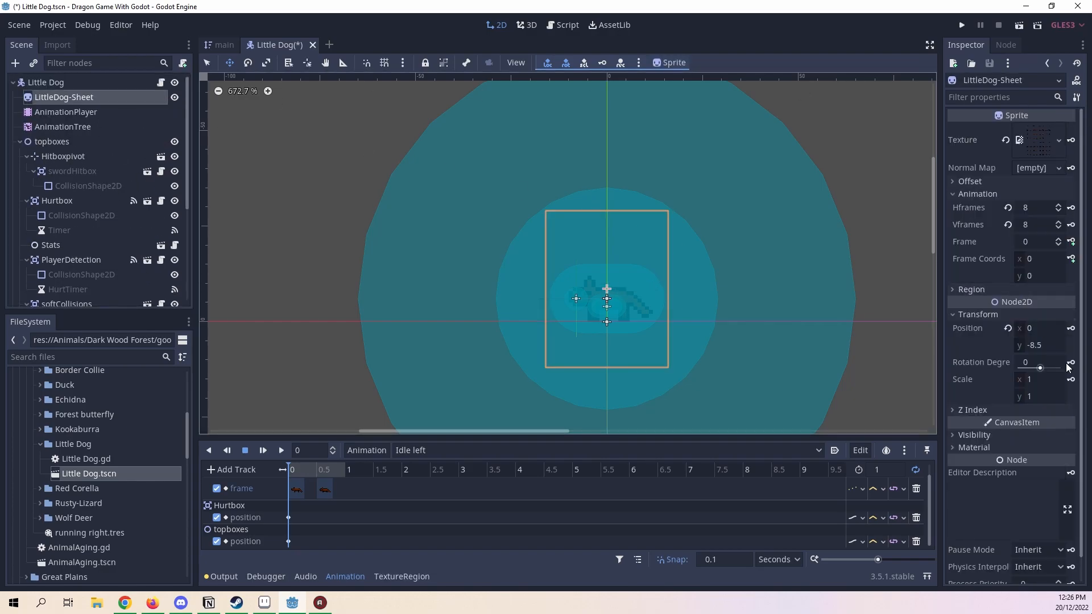
pyautogui.click(1072, 328)
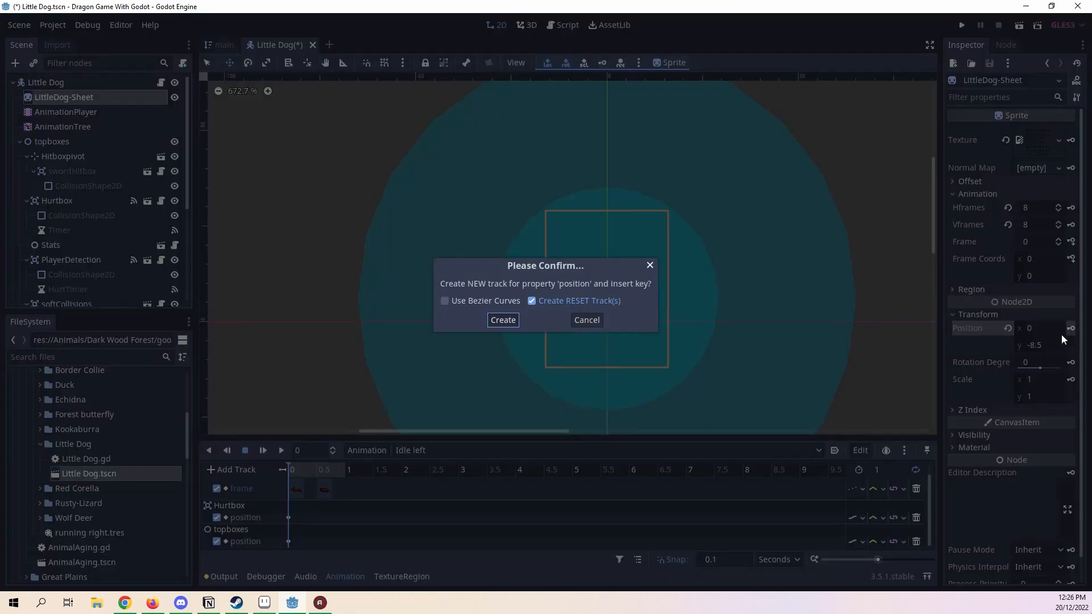
pyautogui.click(502, 320)
pyautogui.scroll(-2, 458, 490)
pyautogui.scroll(3, 458, 490)
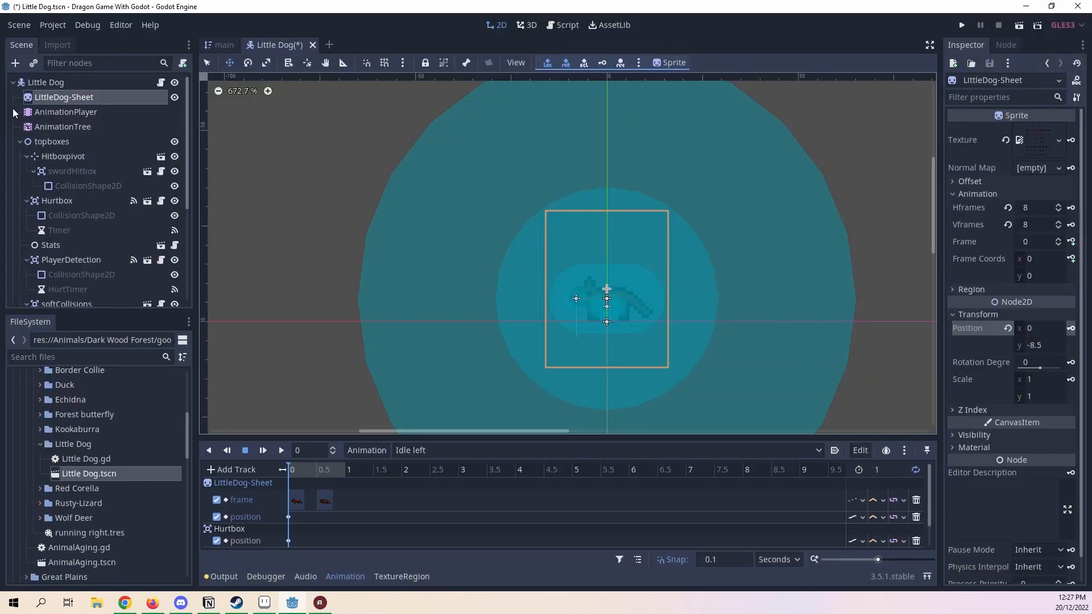
pyautogui.click(341, 470)
pyautogui.click(289, 470)
# Step: Examine the Hitboxpivot node's properties and where it sits on the dog's head
pyautogui.scroll(3, 669, 319)
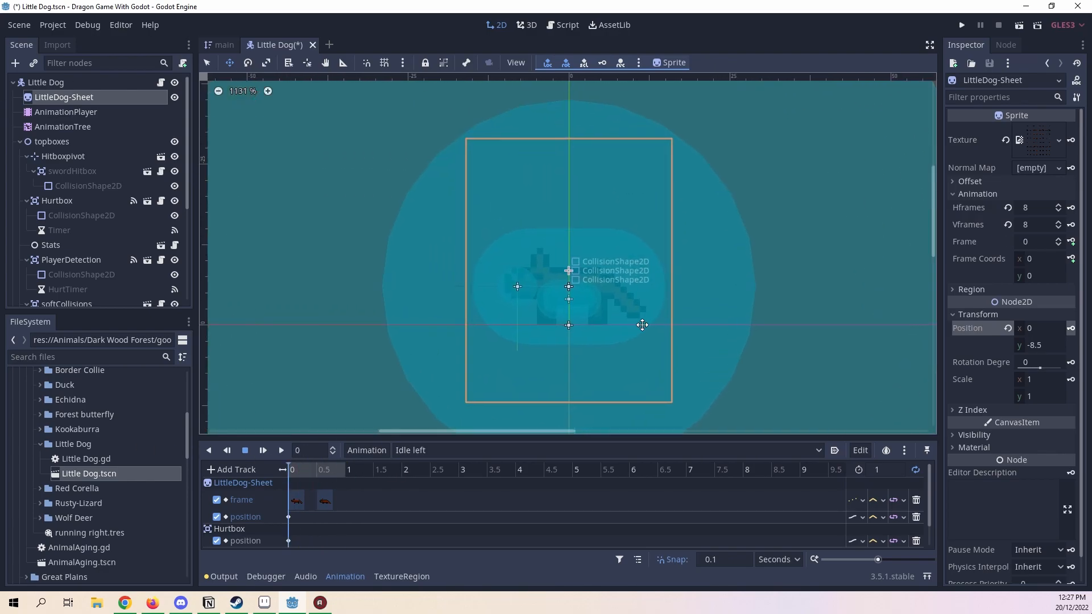
pyautogui.scroll(2, 475, 283)
pyautogui.click(63, 156)
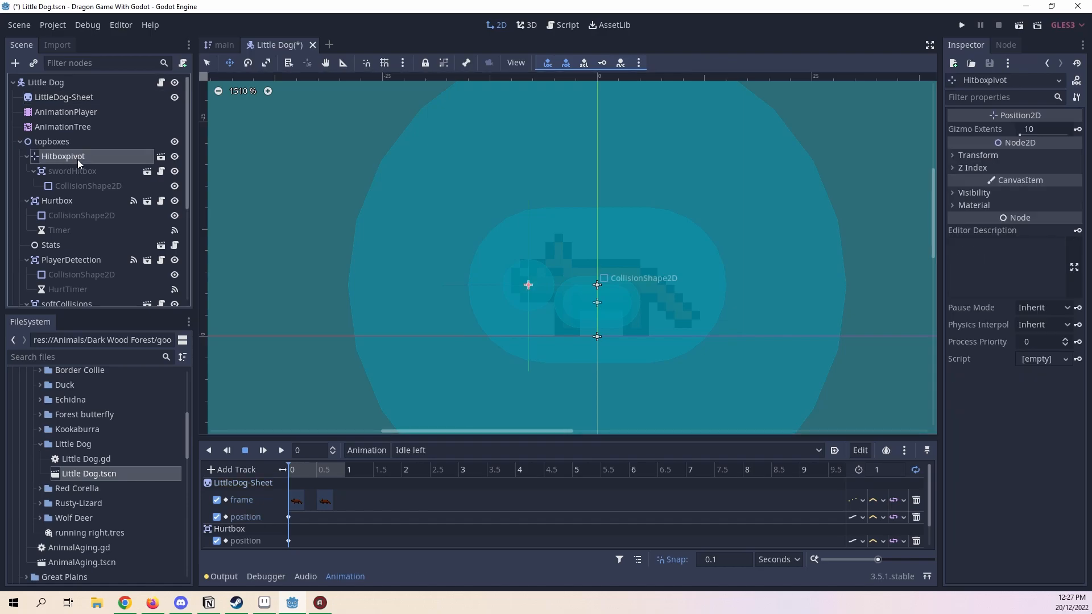
pyautogui.scroll(2, 579, 296)
pyautogui.moveTo(717, 273); pyautogui.dragTo(684, 264, button='middle')
pyautogui.scroll(1, 638, 194)
pyautogui.moveTo(637, 195); pyautogui.dragTo(664, 179, button='middle')
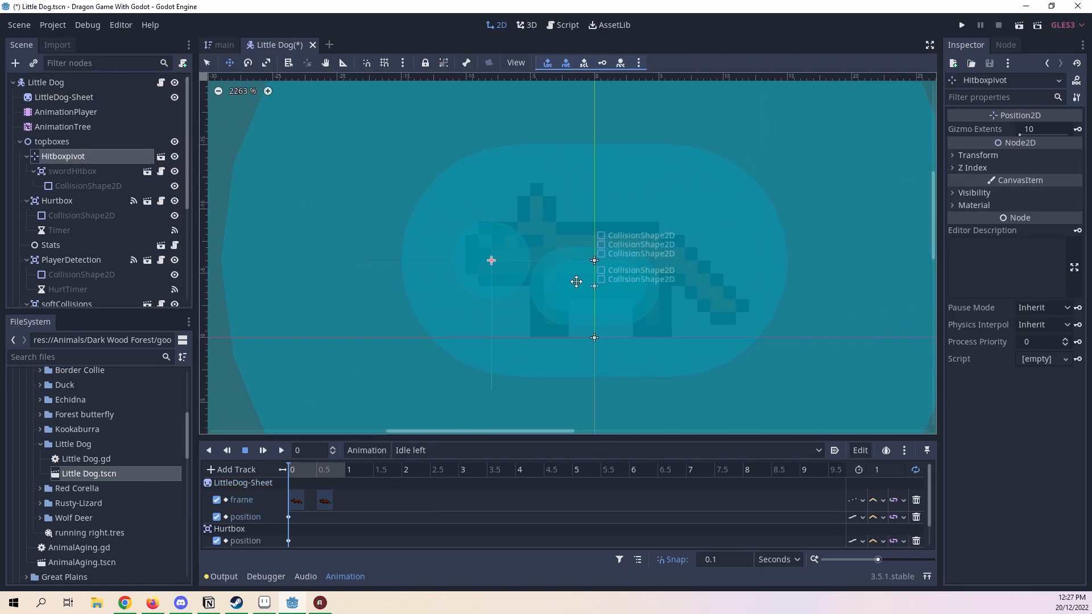
# Step: Examine the Hurtbox and softCollisions nodes and how their collision shapes fit around the dog's body
pyautogui.scroll(-1, 91, 212)
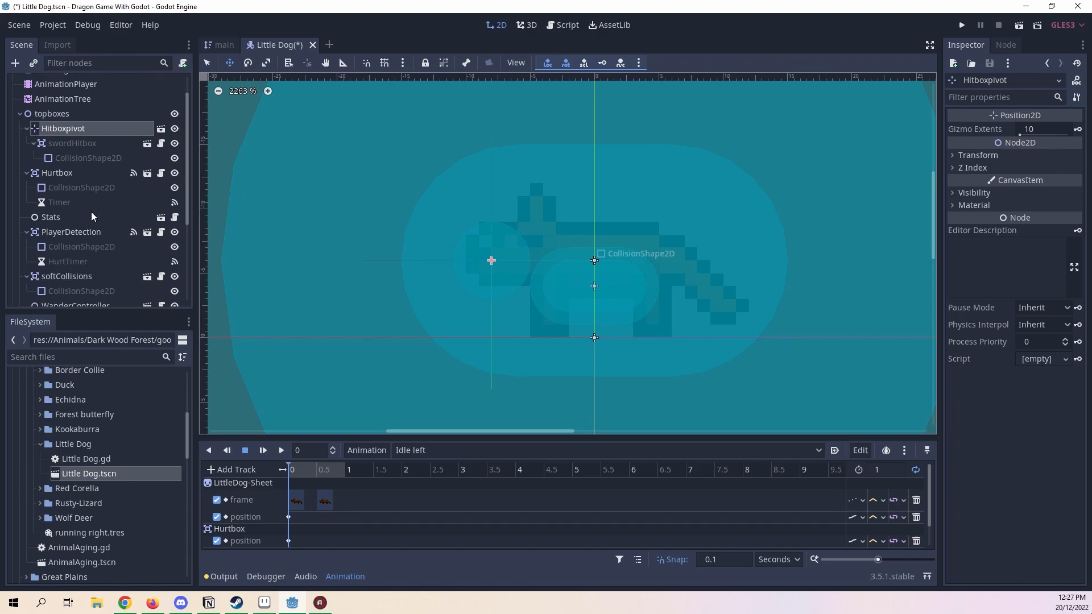
pyautogui.click(73, 174)
pyautogui.scroll(-2, 48, 188)
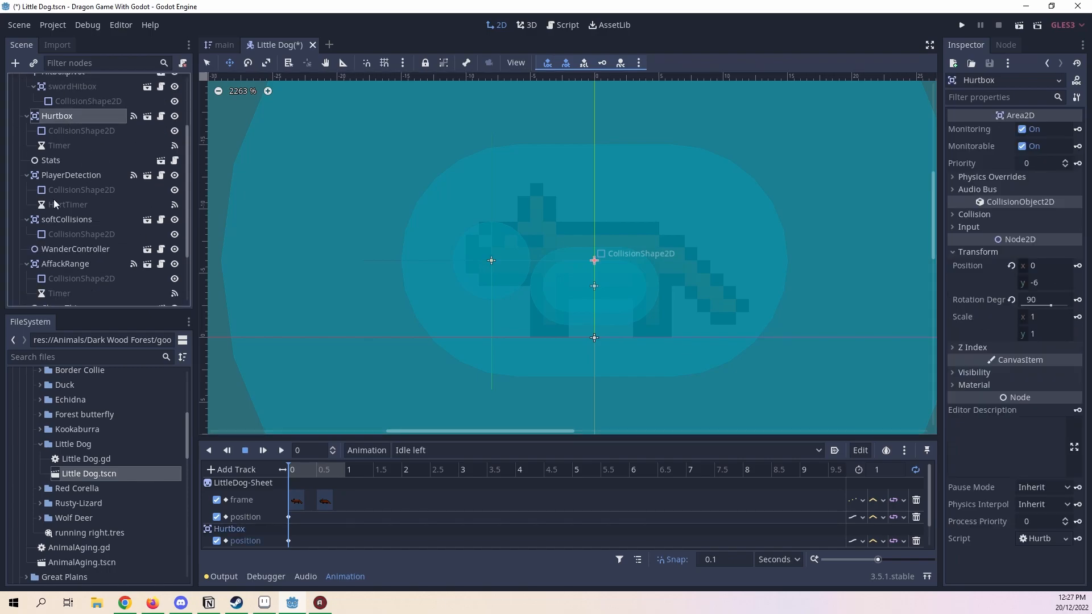
pyautogui.scroll(-2, 571, 259)
pyautogui.click(97, 219)
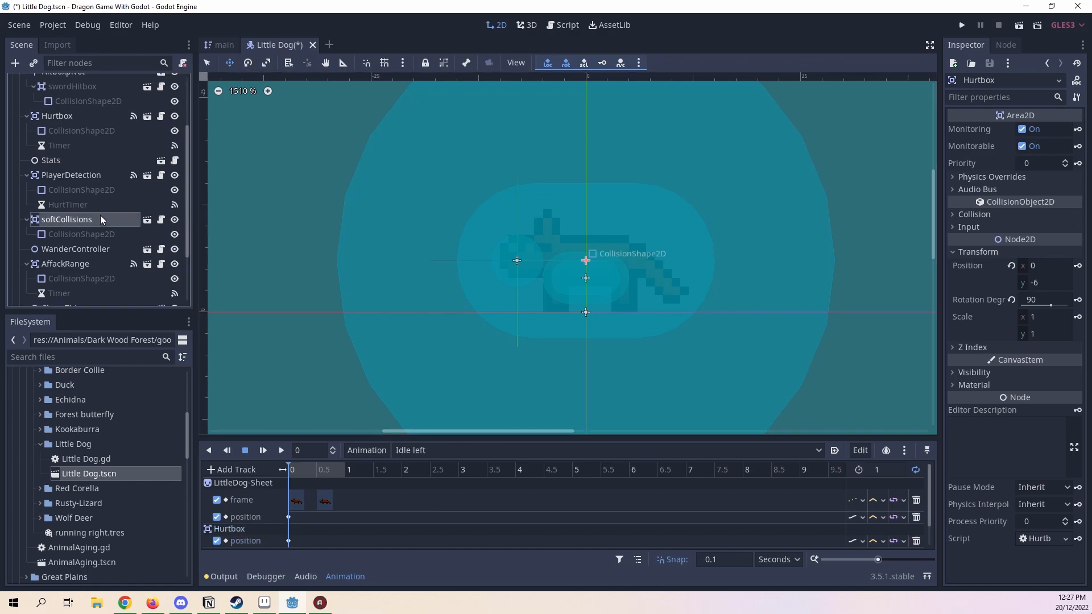
pyautogui.scroll(4, 726, 255)
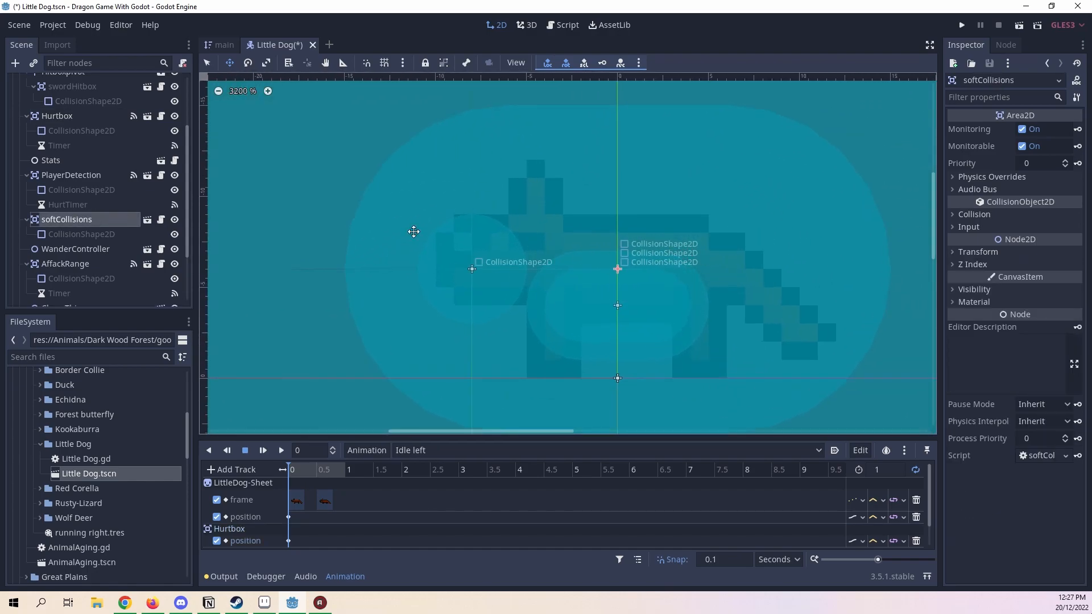
# Step: Move the softCollisions node down onto the dog's lower body, to position 0, -4
pyautogui.click(67, 239)
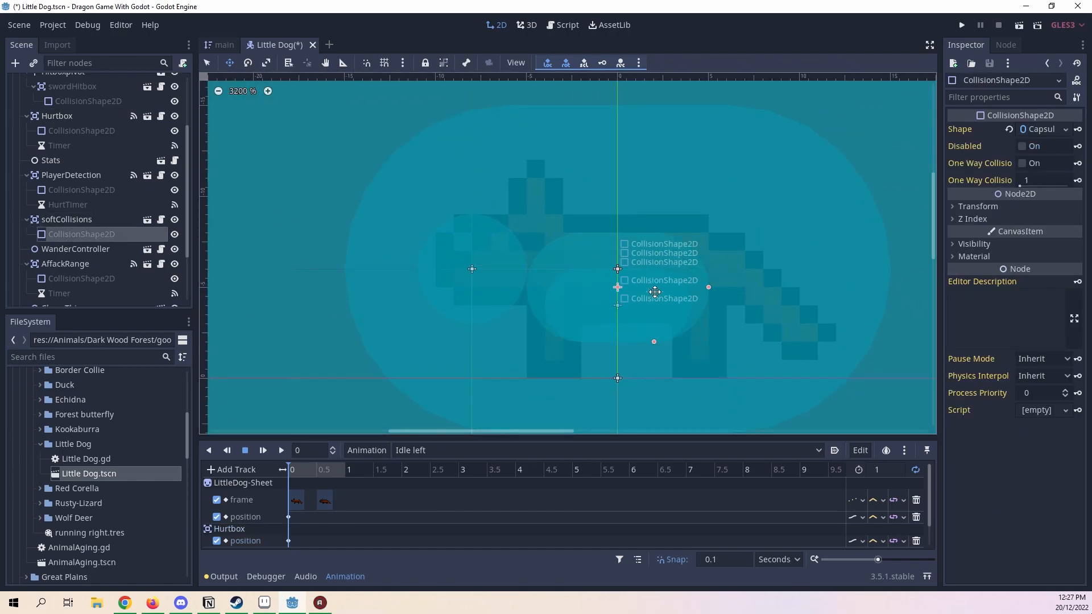
pyautogui.click(54, 216)
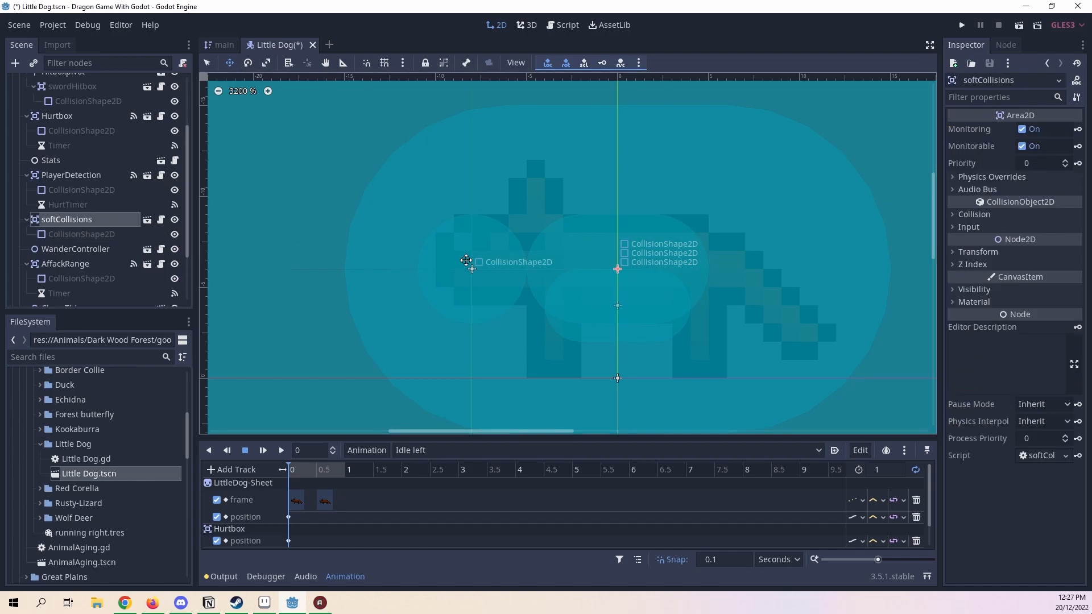
pyautogui.moveTo(693, 259); pyautogui.dragTo(680, 305)
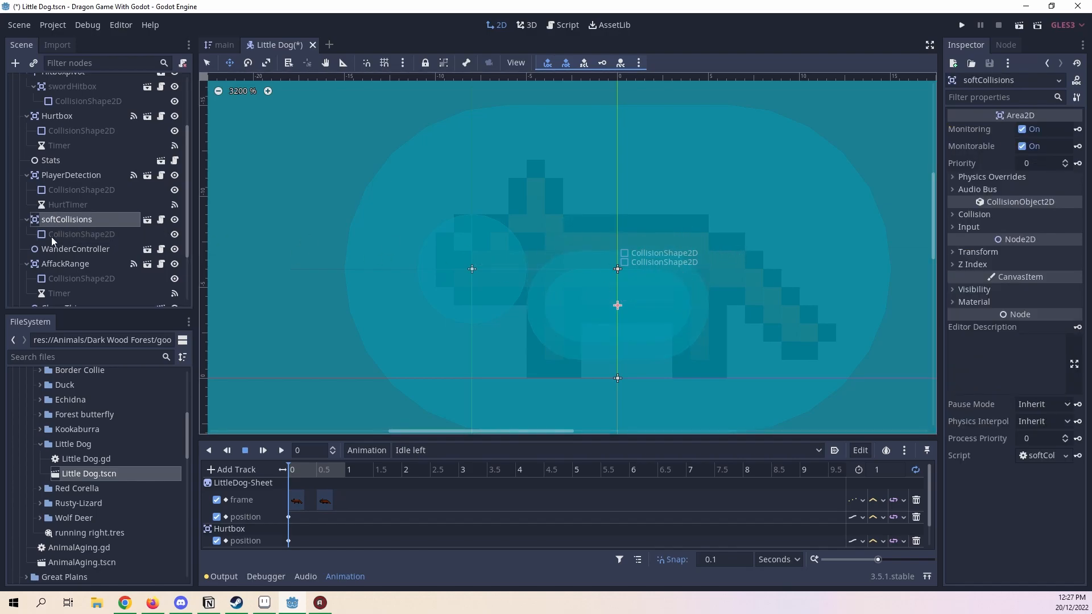
# Step: Add a position track for the softCollisions node to the Idle left animation, keying its position of 0, -4 at 0 s
pyautogui.click(990, 212)
pyautogui.click(990, 214)
pyautogui.click(1023, 252)
pyautogui.click(1077, 266)
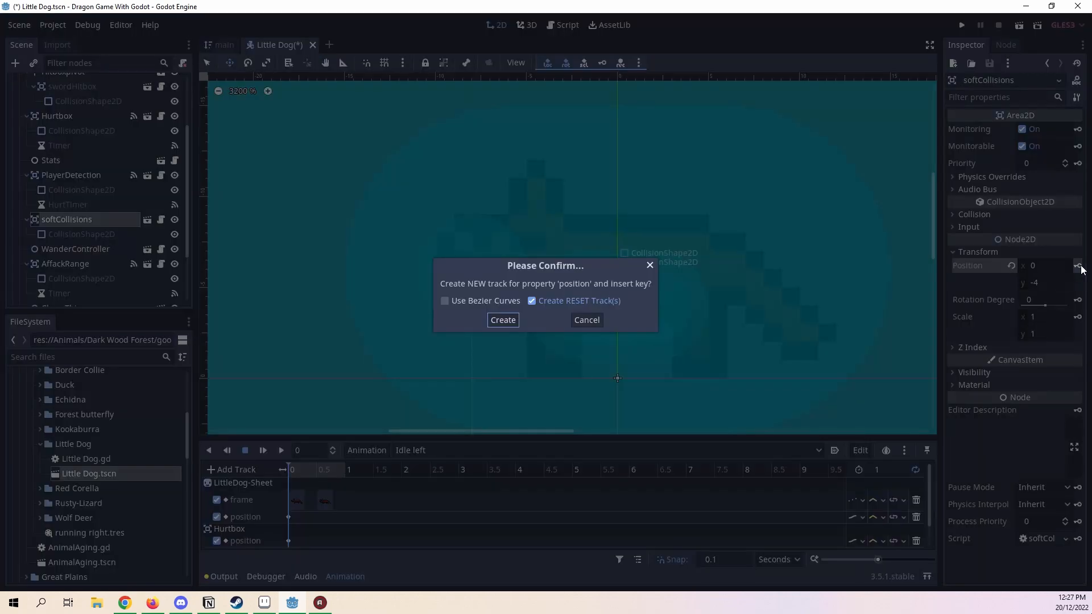
pyautogui.click(501, 322)
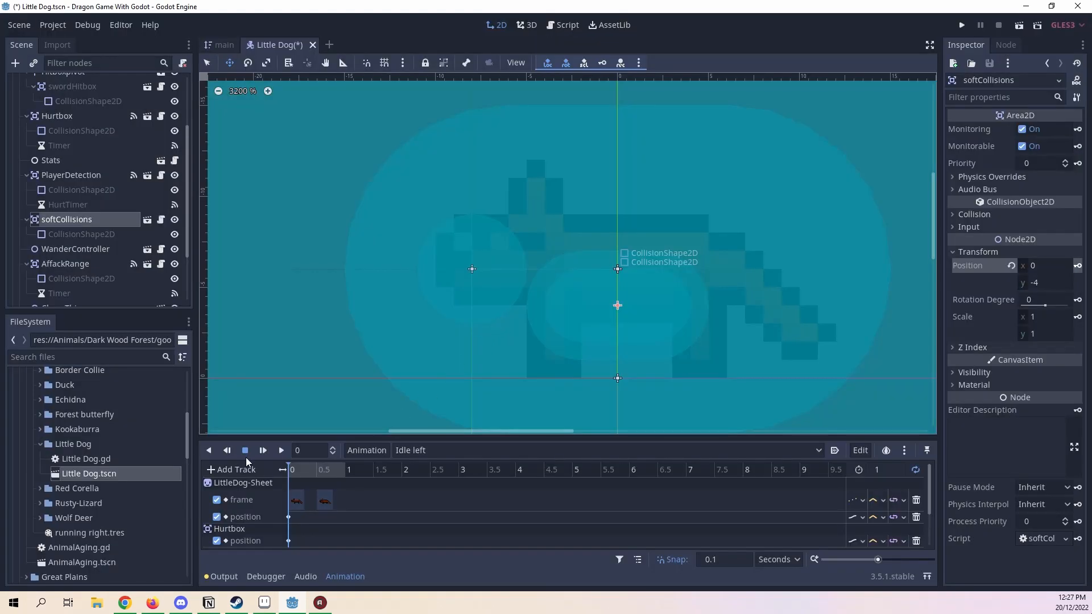
# Step: Examine the WanderController, AffackRange and ChaseThings nodes and the range areas surrounding the dog
pyautogui.scroll(-2, 117, 267)
pyautogui.click(87, 191)
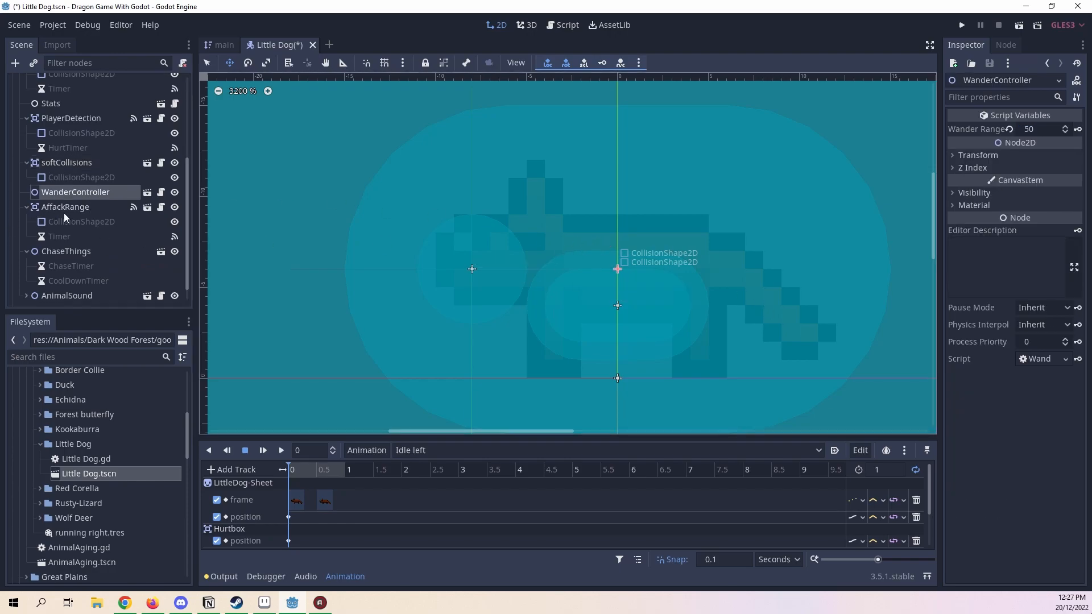
pyautogui.scroll(-1, 401, 180)
pyautogui.scroll(-8, 400, 180)
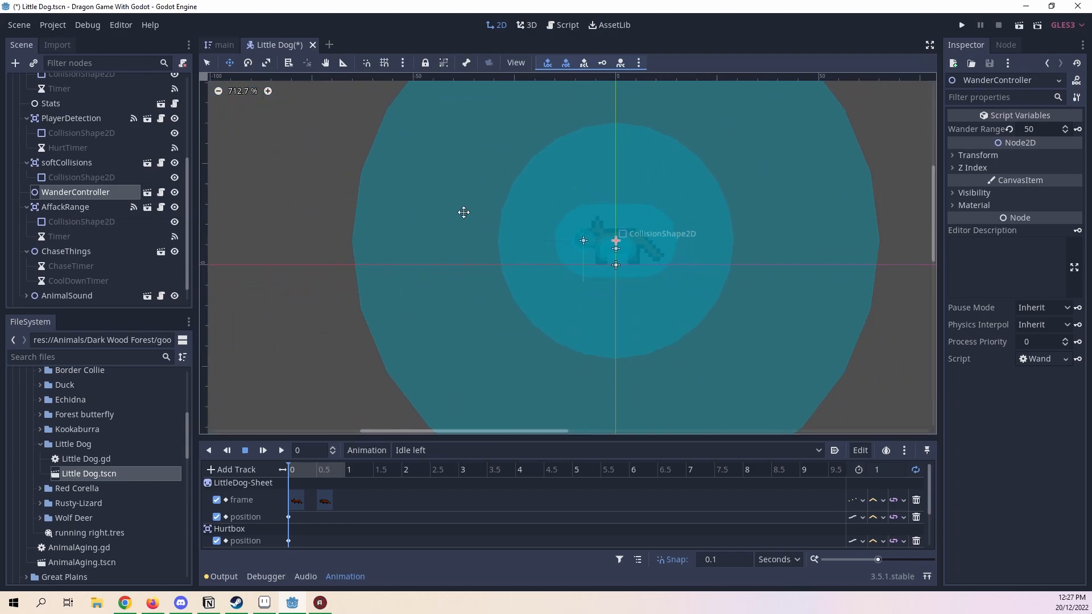
pyautogui.moveTo(463, 212); pyautogui.dragTo(434, 263, button='middle')
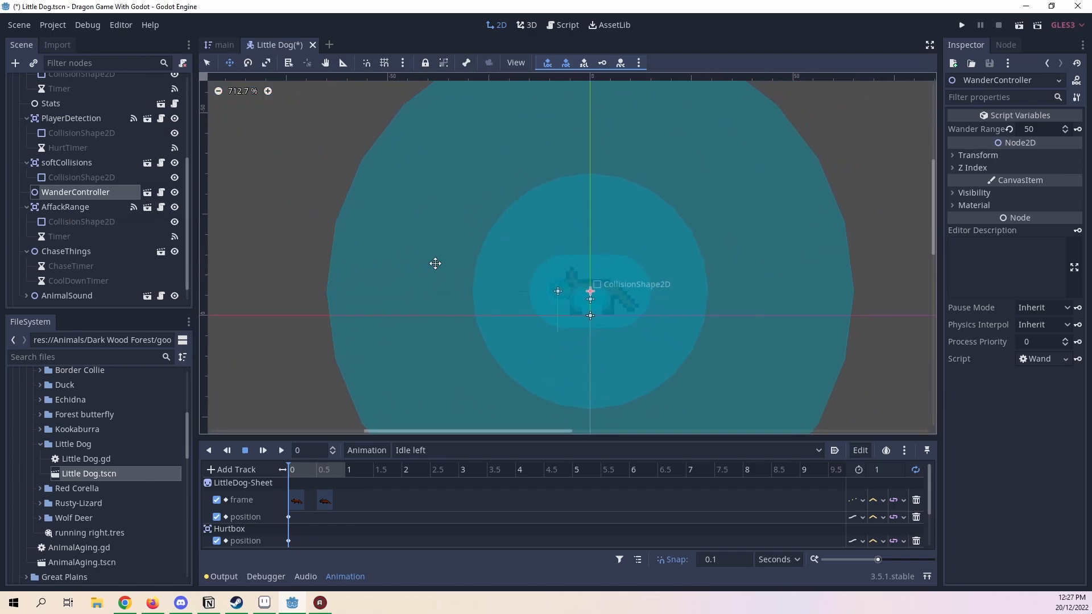
pyautogui.click(88, 205)
pyautogui.scroll(5, 587, 253)
pyautogui.scroll(-1, 47, 189)
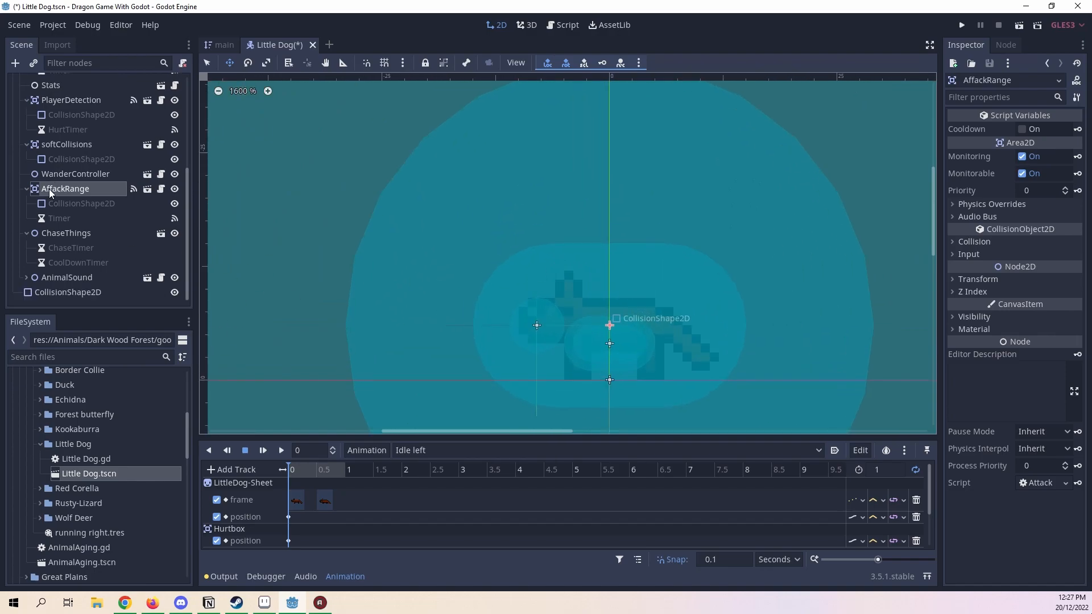
pyautogui.click(86, 237)
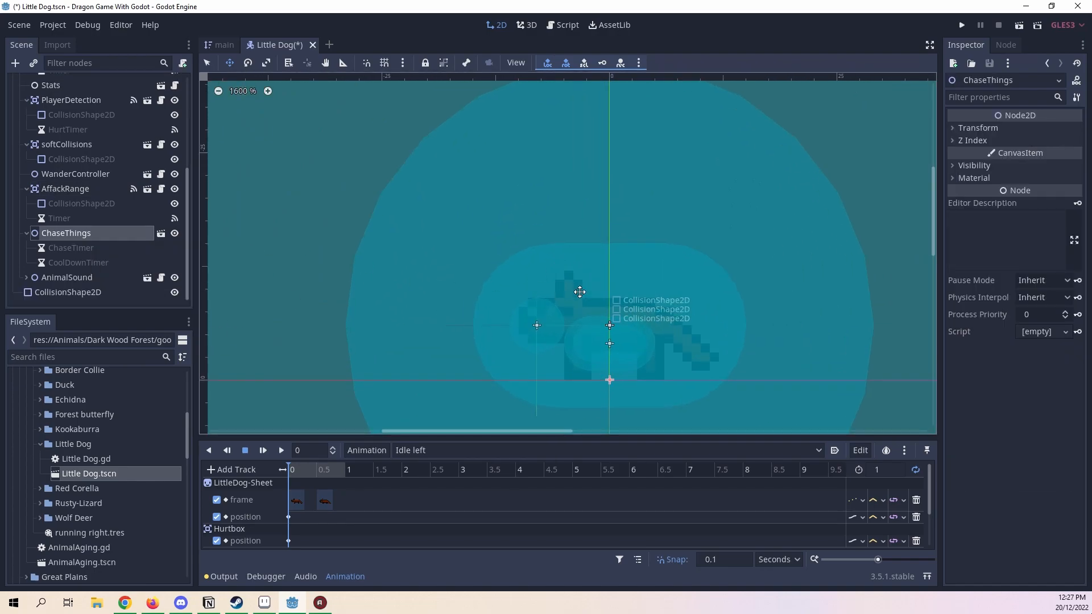
pyautogui.scroll(-4, 537, 201)
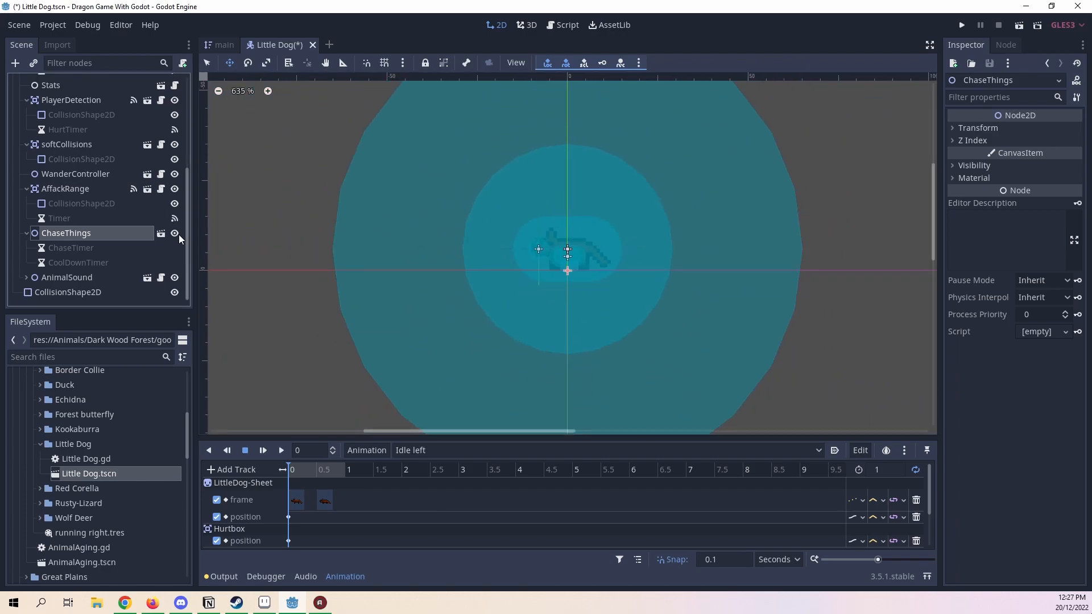
pyautogui.scroll(2, 574, 202)
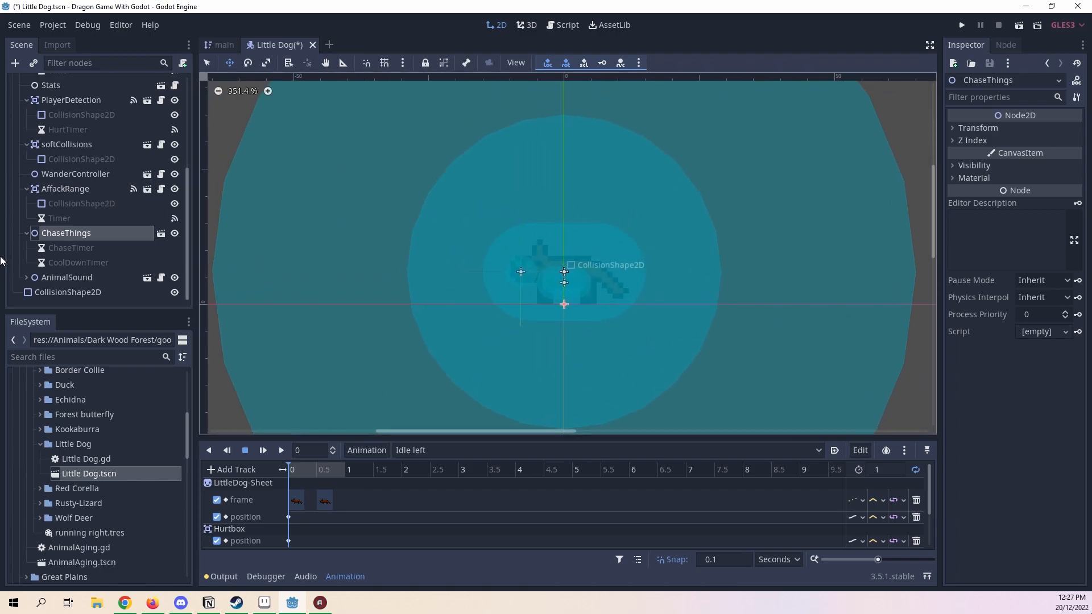
# Step: Save the Little Dog scene and open the ChaseThings node's own scene
pyautogui.click(161, 233)
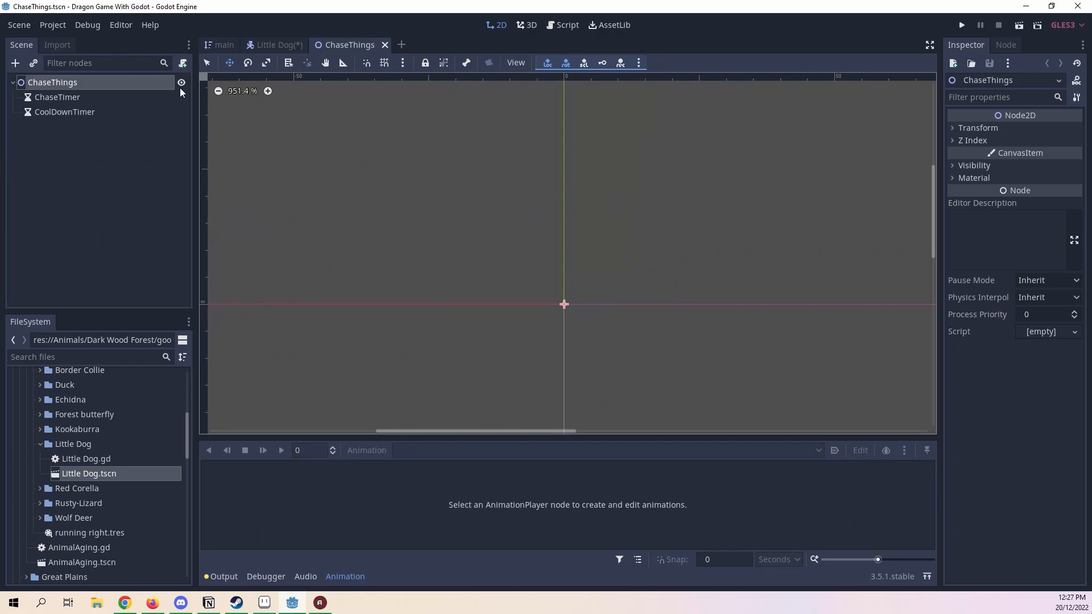
pyautogui.click(384, 45)
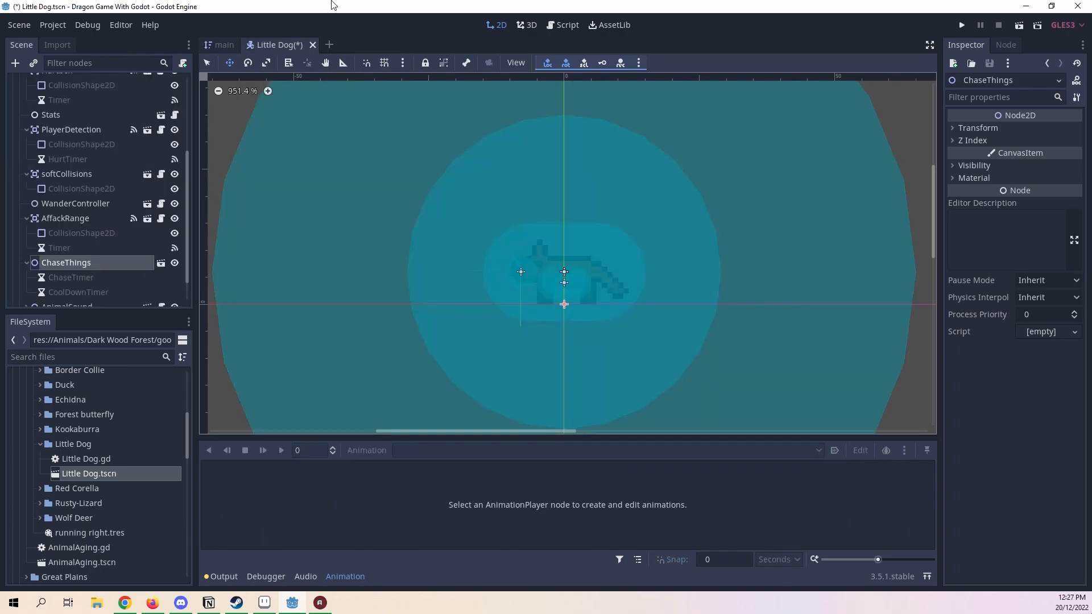
pyautogui.hotkey('ctrl', 's')
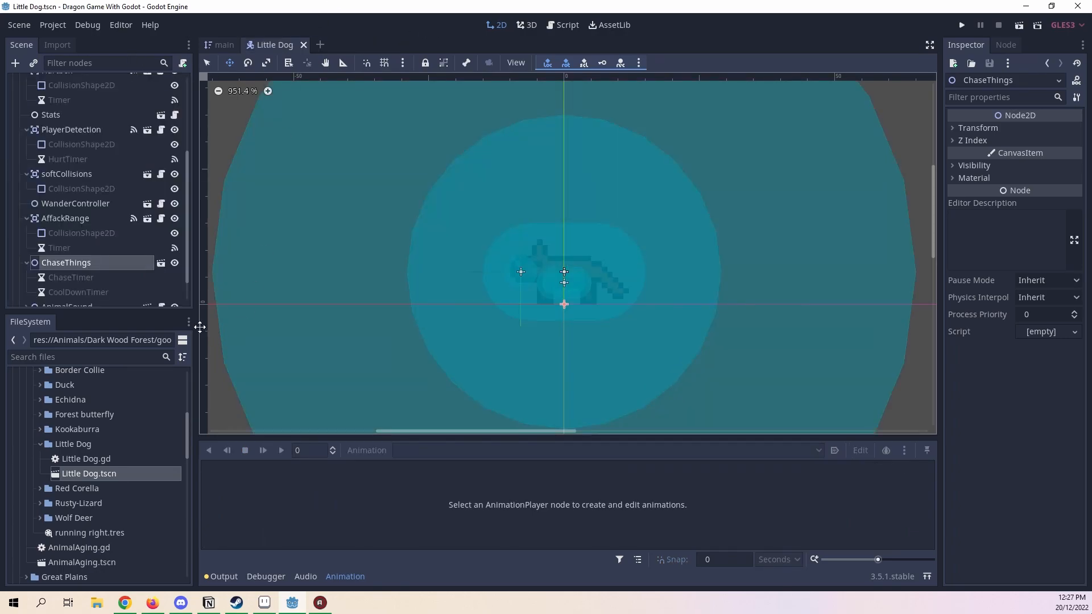
pyautogui.click(162, 264)
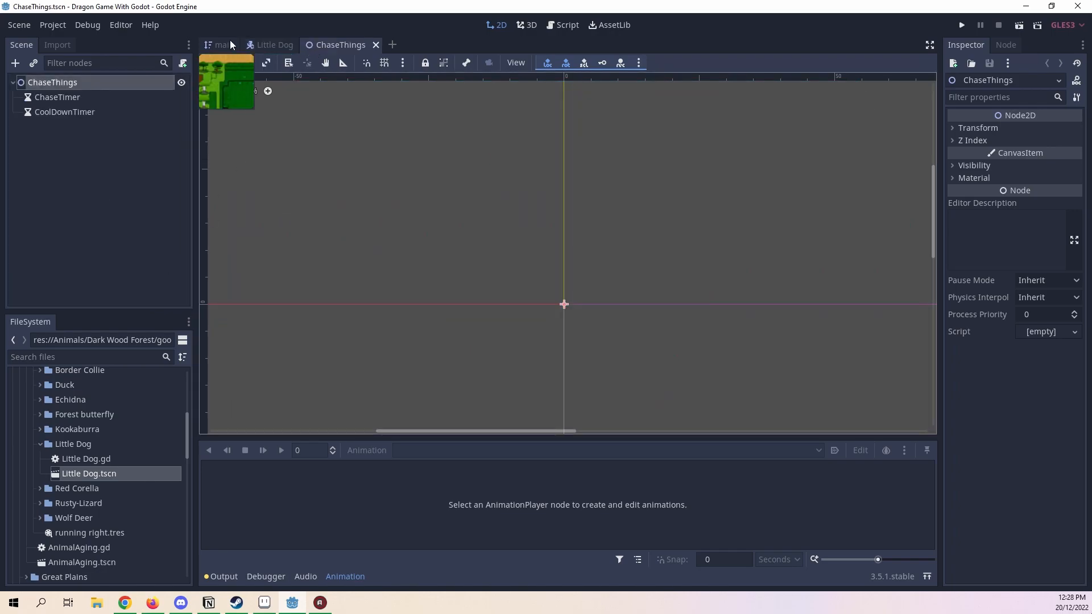
# Step: Look over the main scene's map for the animals already placed near the road and houses
pyautogui.click(213, 44)
pyautogui.moveTo(659, 169); pyautogui.dragTo(633, 268, button='middle')
pyautogui.scroll(-4, 634, 268)
pyautogui.moveTo(811, 182); pyautogui.dragTo(766, 263, button='middle')
pyautogui.scroll(-3, 765, 263)
pyautogui.moveTo(718, 151); pyautogui.dragTo(712, 272, button='middle')
pyautogui.scroll(4, 690, 227)
pyautogui.moveTo(670, 151); pyautogui.dragTo(554, 270, button='middle')
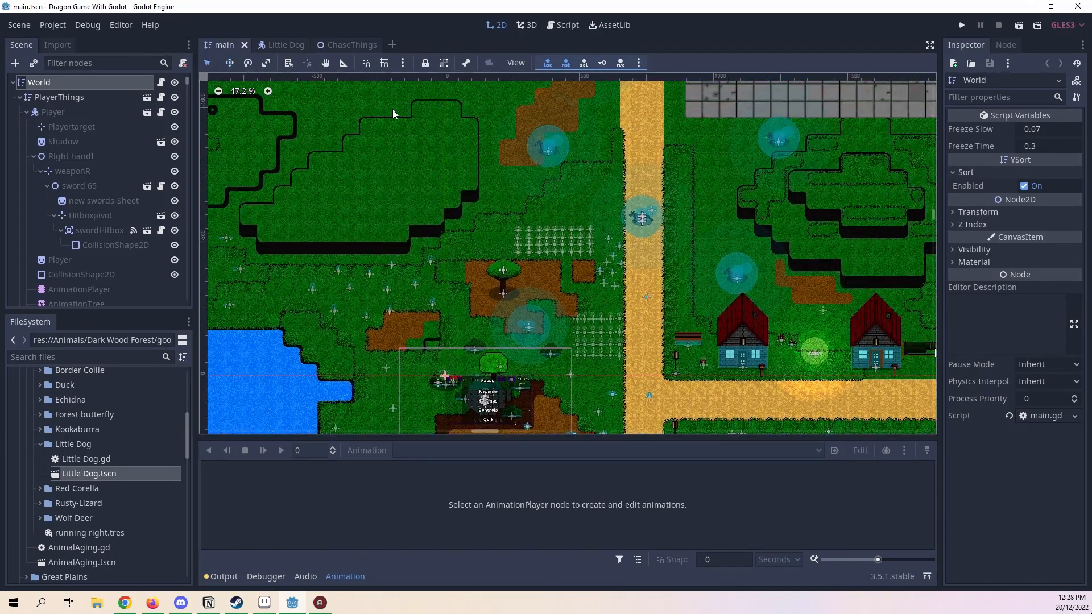
# Step: Open the scene of the BloodWolf2 instance and look through its node tree for a ChaseThings node
pyautogui.click(769, 171)
pyautogui.scroll(1, 781, 136)
pyautogui.click(780, 137)
pyautogui.moveTo(754, 247); pyautogui.dragTo(646, 296, button='middle')
pyautogui.click(146, 292)
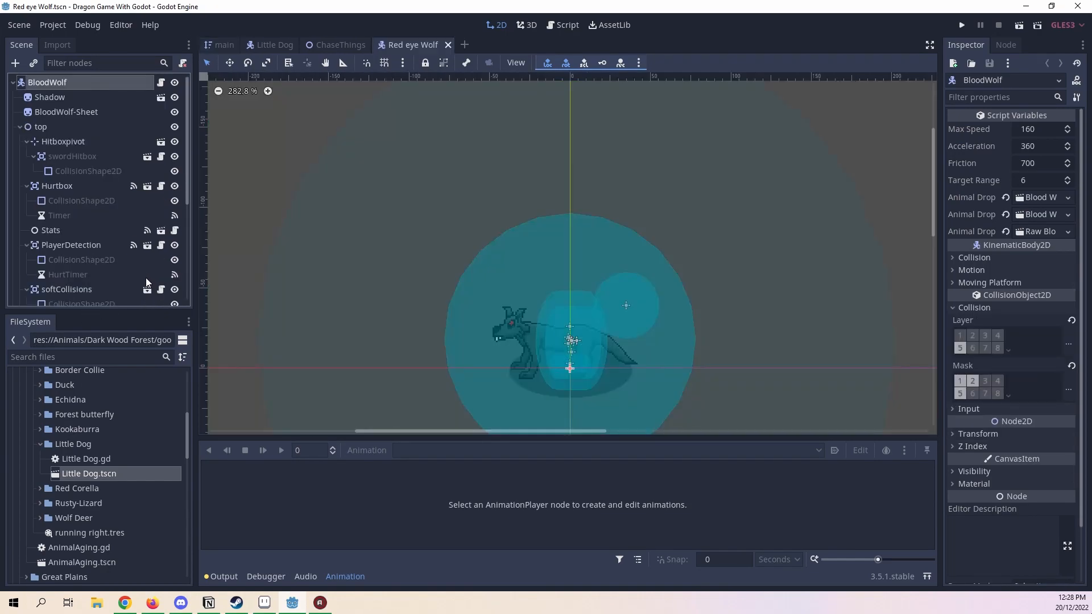
pyautogui.scroll(-5, 54, 209)
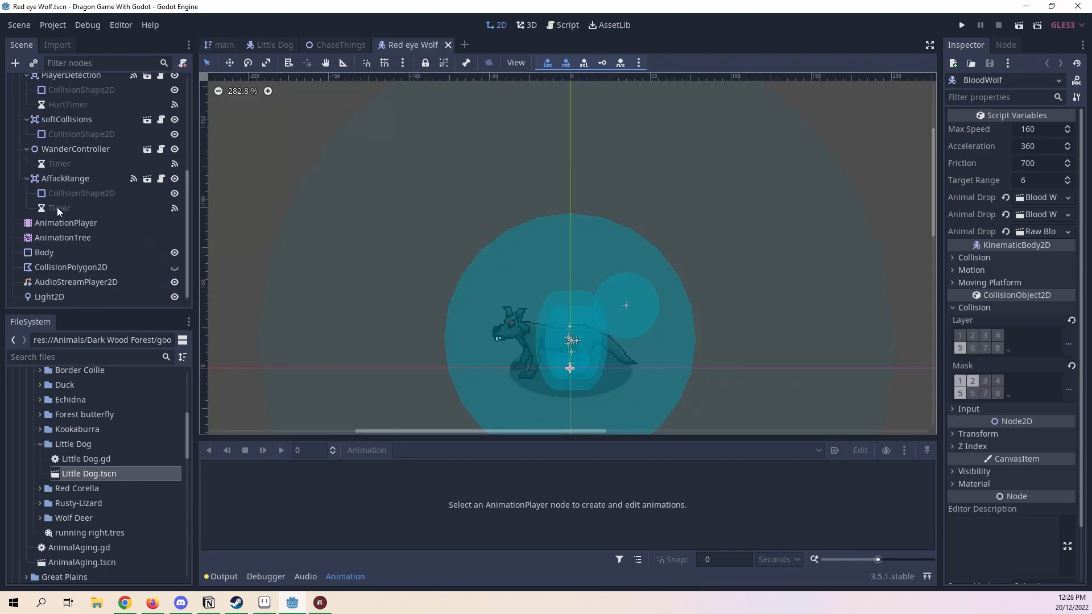
pyautogui.scroll(5, 74, 195)
pyautogui.scroll(-5, 114, 202)
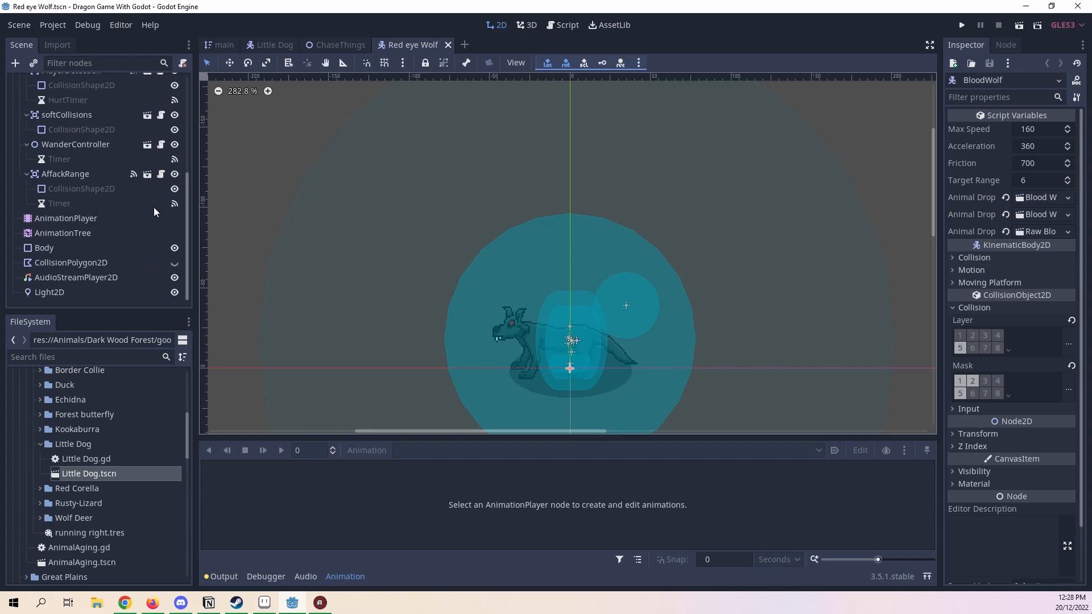
# Step: Find the border collies beside the road in the main scene and open the BorderCollie Red scene
pyautogui.click(215, 45)
pyautogui.scroll(-6, 582, 177)
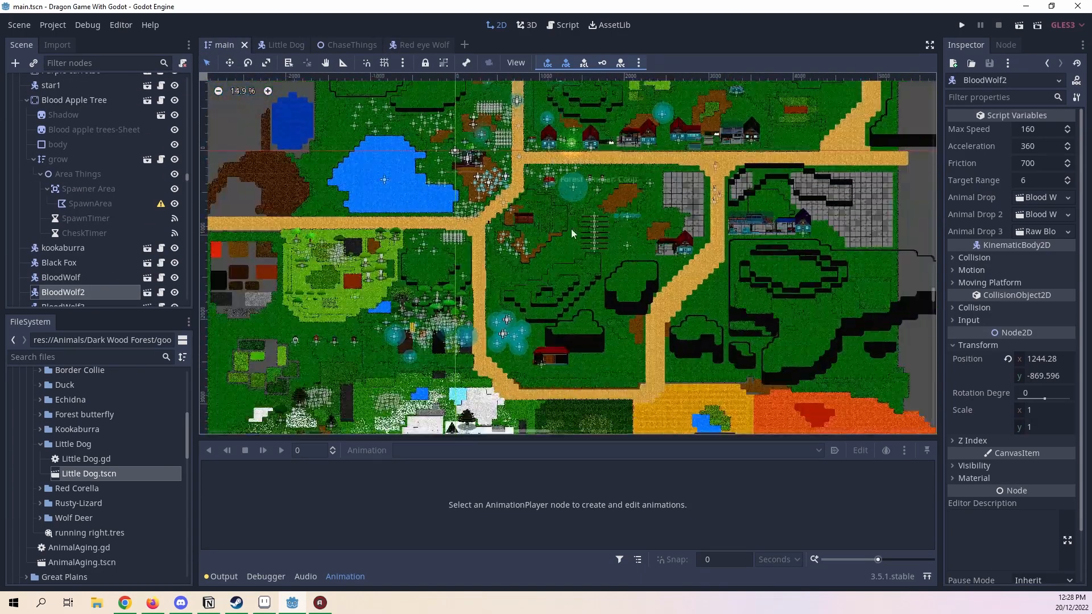
pyautogui.scroll(6, 452, 344)
pyautogui.click(510, 264)
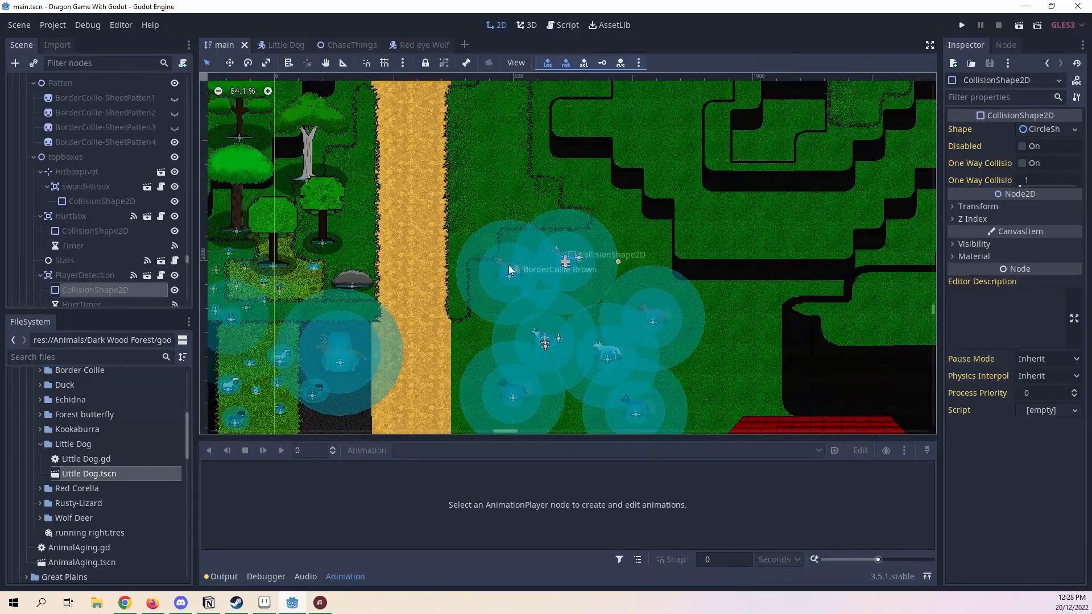
pyautogui.scroll(-5, 626, 273)
pyautogui.click(669, 251)
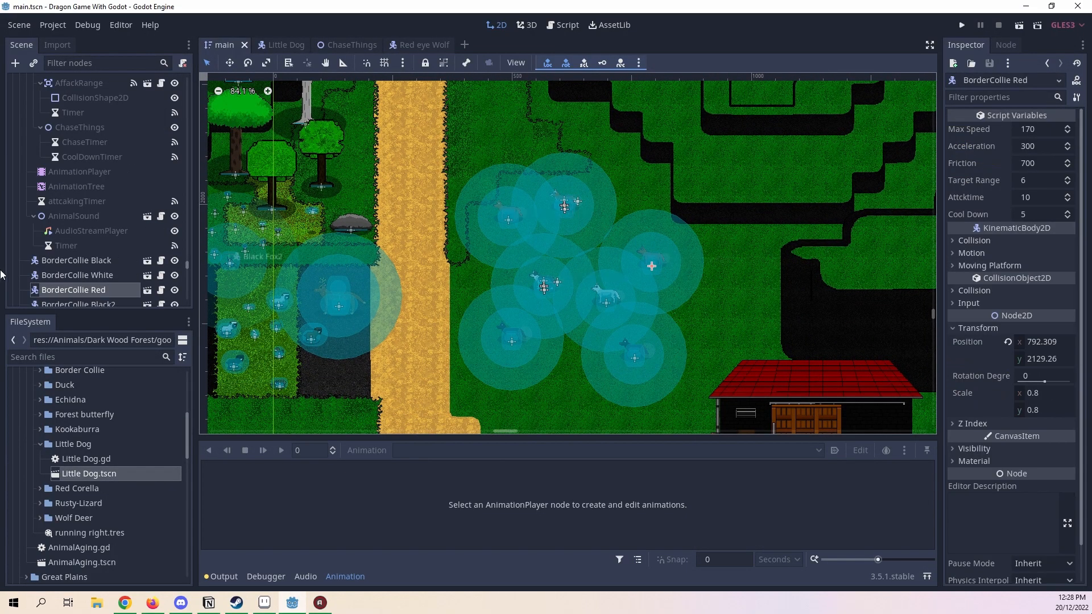
pyautogui.click(148, 290)
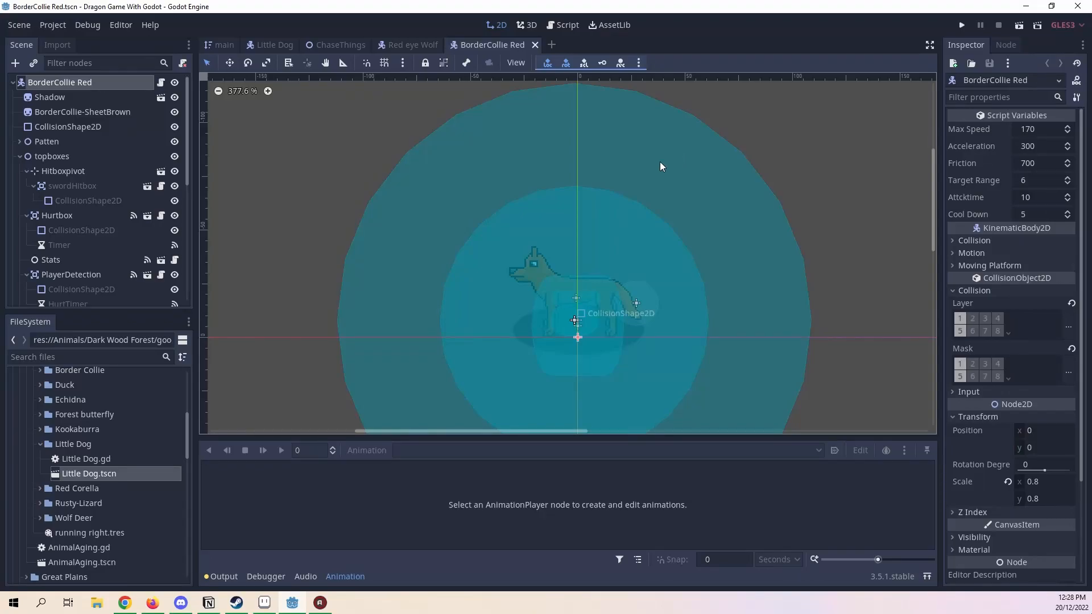
# Step: Examine the ChaseThings node in the BorderCollie Red scene, including its properties and signals
pyautogui.scroll(-8, 97, 228)
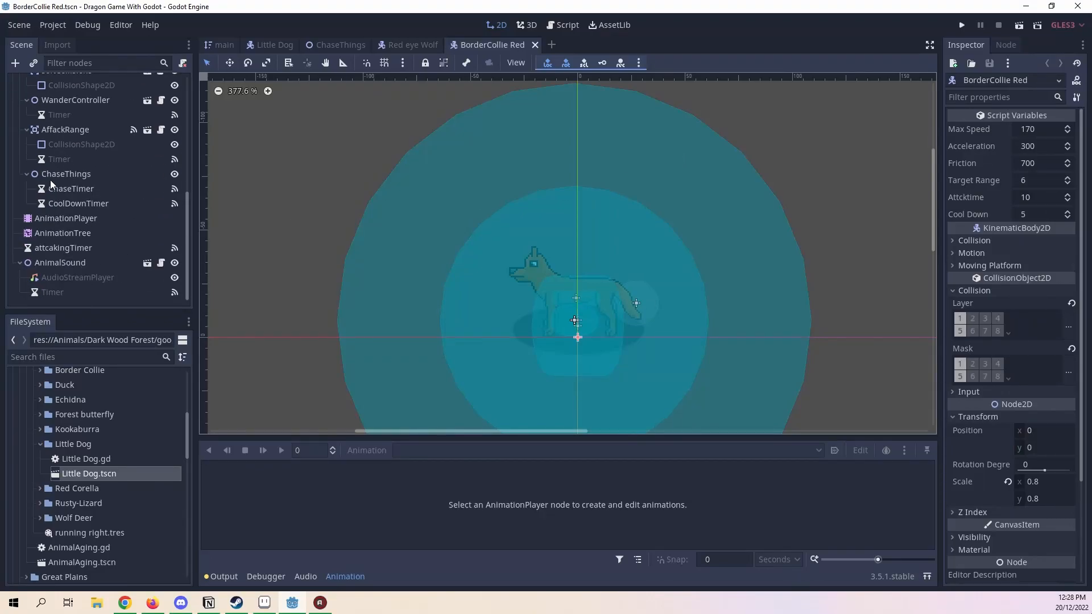
pyautogui.click(50, 177)
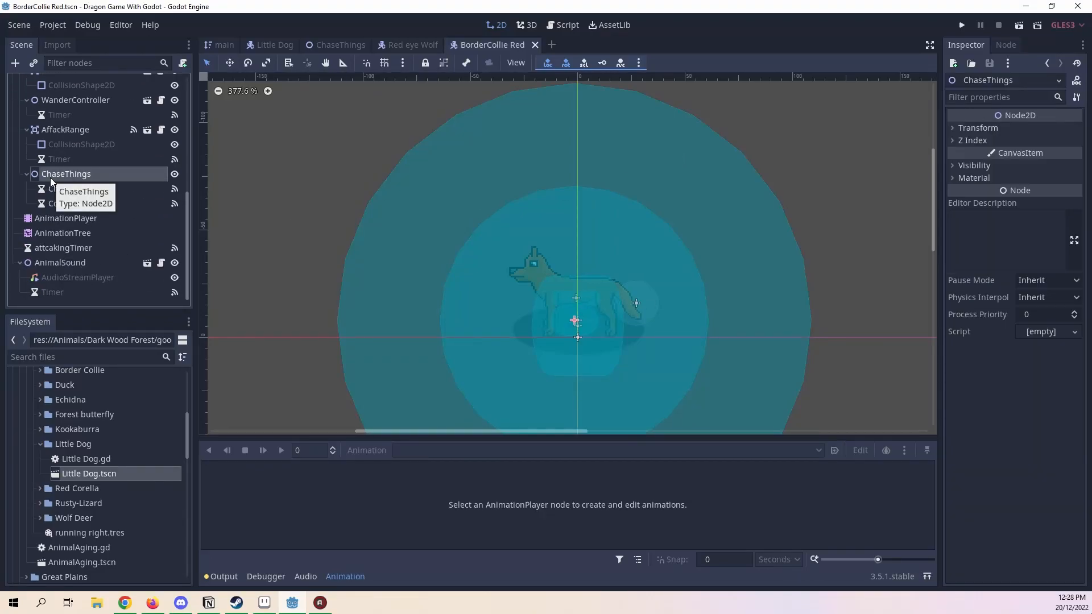
pyautogui.moveTo(373, 228); pyautogui.dragTo(491, 226, button='middle')
pyautogui.moveTo(274, 212); pyautogui.dragTo(269, 207, button='middle')
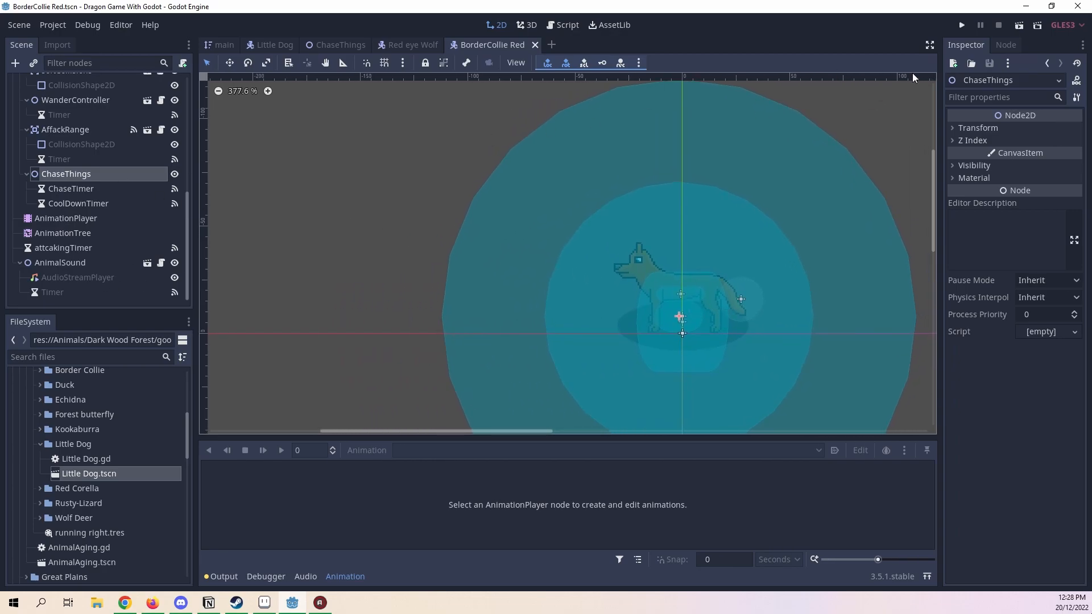
pyautogui.click(1006, 45)
pyautogui.click(975, 45)
# Step: View the BorderCollie.gd function connected to the ChaseTimer's timeout signal
pyautogui.scroll(2, 139, 212)
pyautogui.click(85, 246)
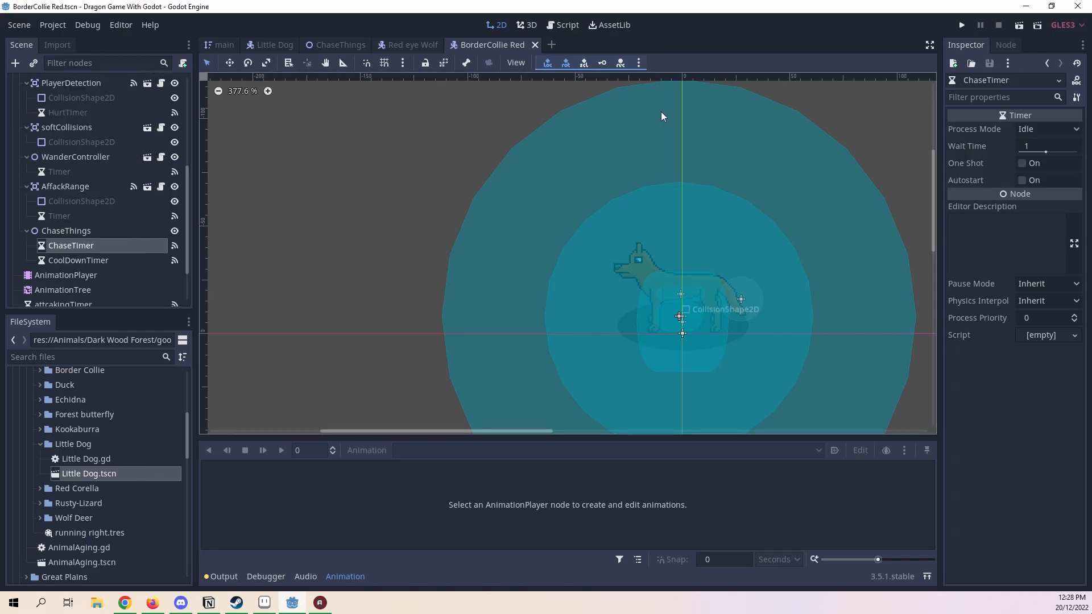
pyautogui.click(1008, 45)
pyautogui.doubleClick(1042, 128)
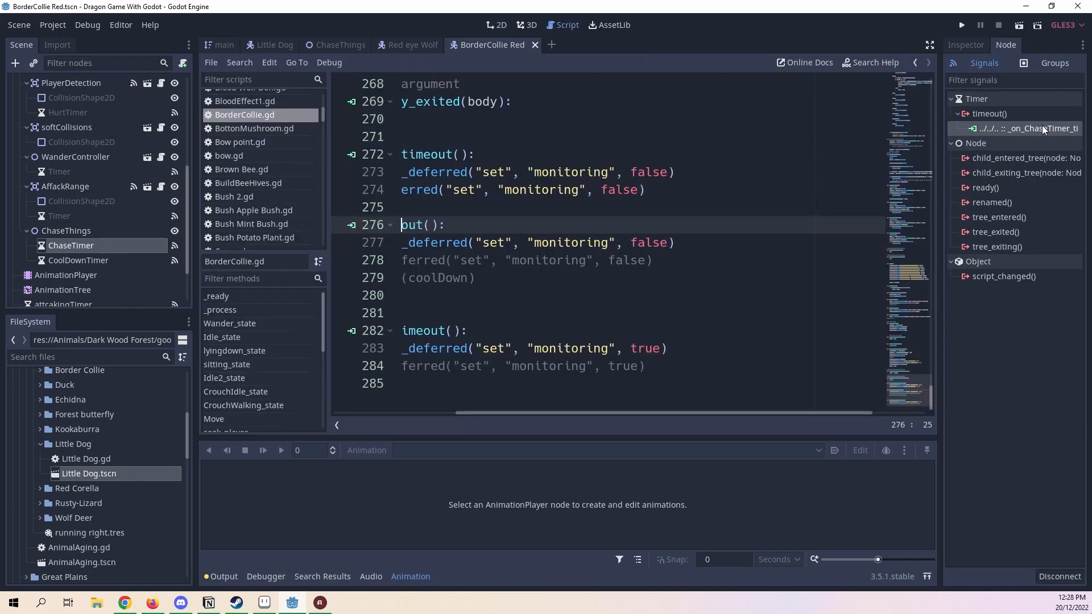
pyautogui.moveTo(605, 412); pyautogui.dragTo(442, 422)
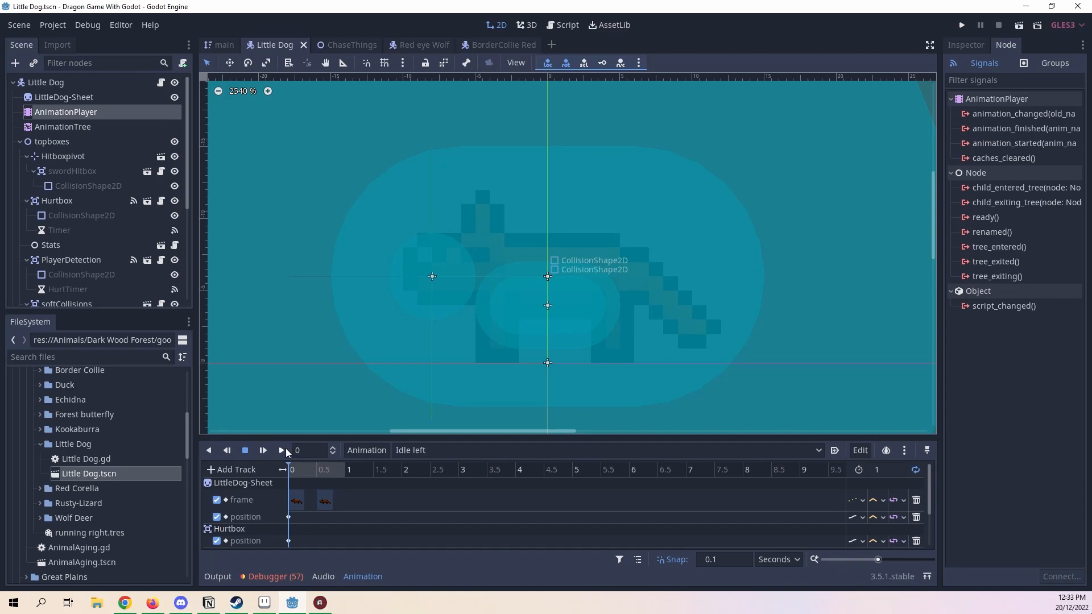
# Step: Play back Little Dog's Idle left animation, stop it and return to 0 s
pyautogui.click(284, 448)
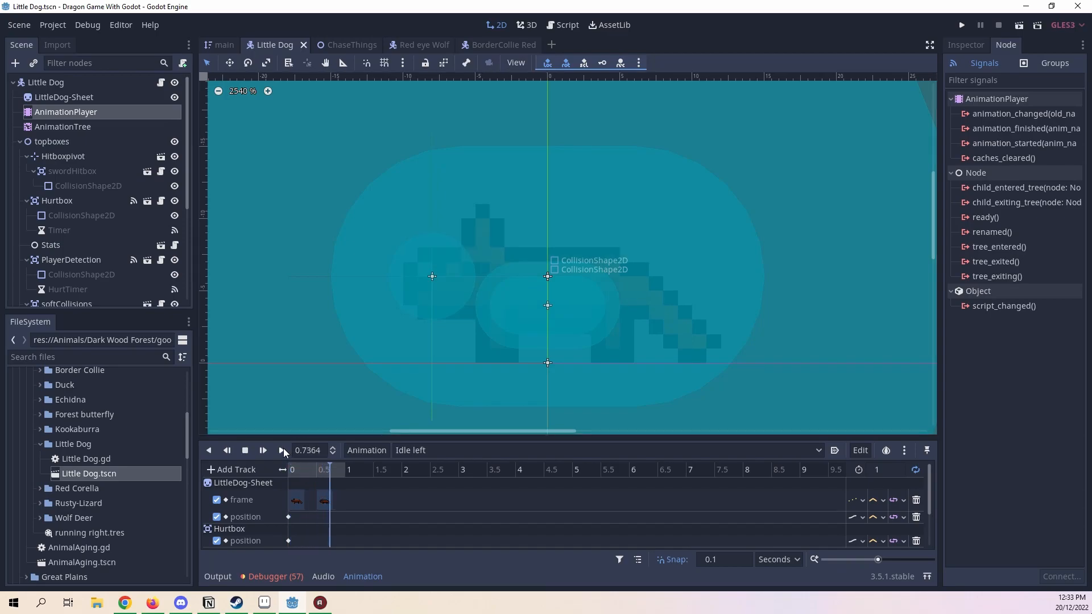
pyautogui.click(248, 450)
pyautogui.moveTo(317, 470); pyautogui.dragTo(358, 488)
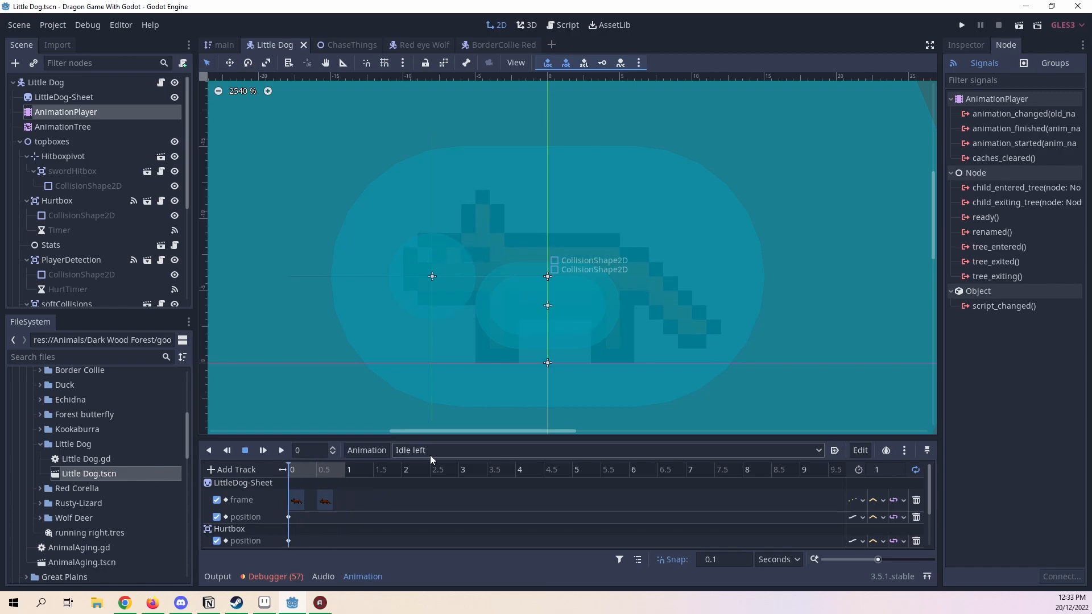
# Step: Duplicate Little Dog's Idle left animation and name the copy "Walking left"
pyautogui.click(460, 448)
pyautogui.click(433, 468)
pyautogui.click(355, 449)
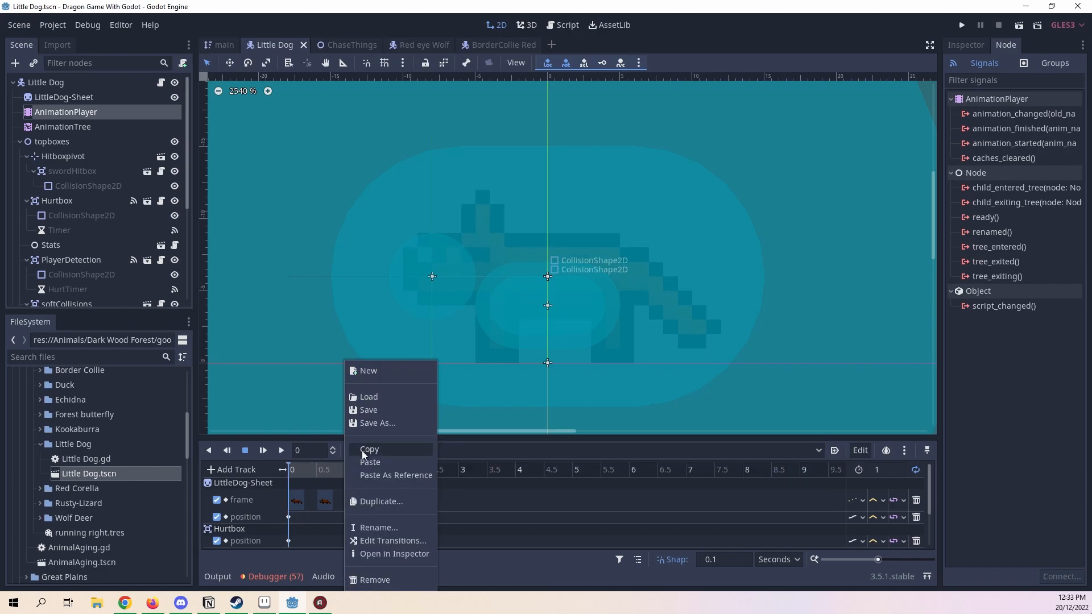
pyautogui.click(409, 505)
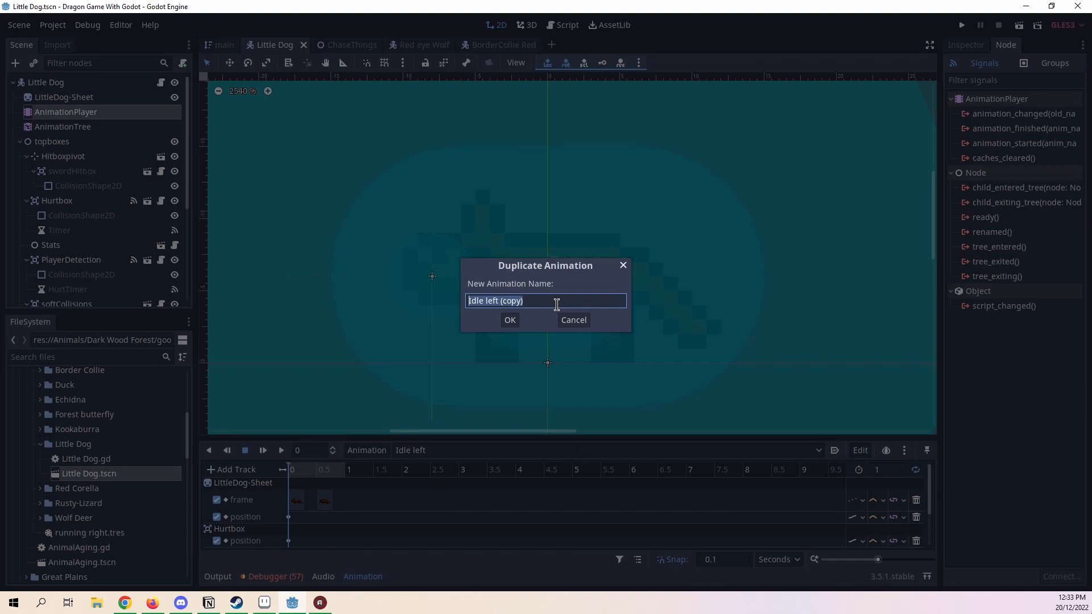
pyautogui.moveTo(554, 302); pyautogui.dragTo(500, 302)
pyautogui.press('BackSpace')
pyautogui.write('t')
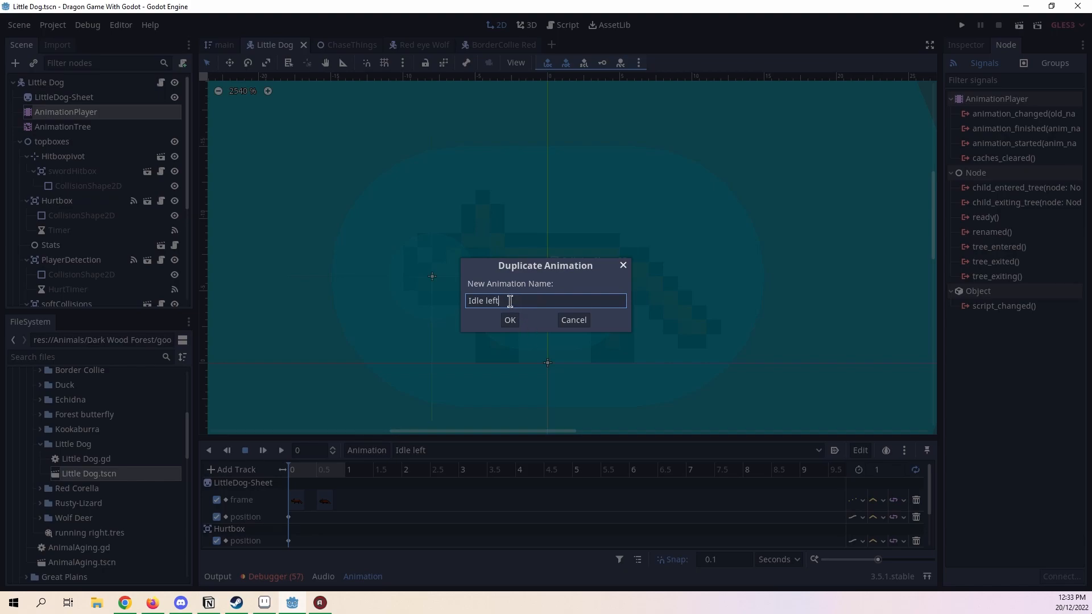
pyautogui.write('Walking')
pyautogui.click(505, 323)
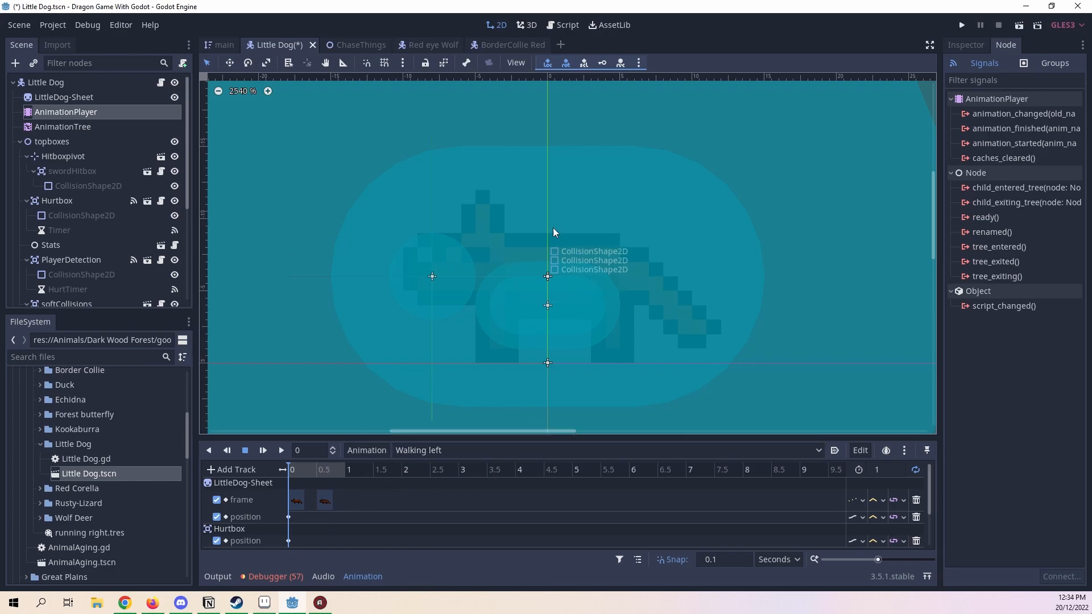
# Step: Delete the copied sprite frame keys from the Walking left animation, keeping the AnimationPlayer node
pyautogui.moveTo(369, 482); pyautogui.dragTo(318, 515)
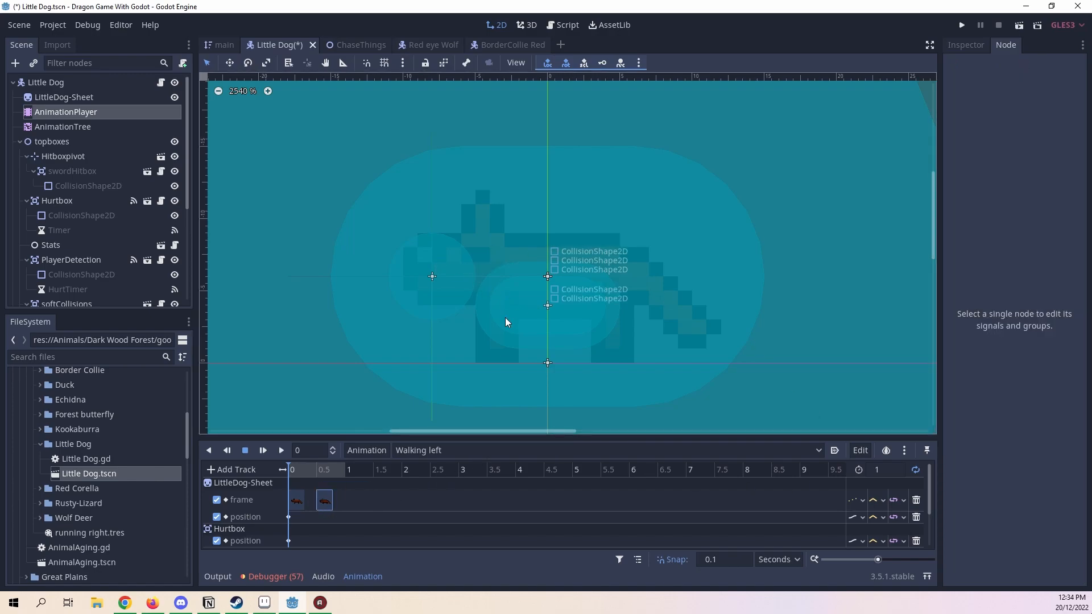
pyautogui.press('Delete')
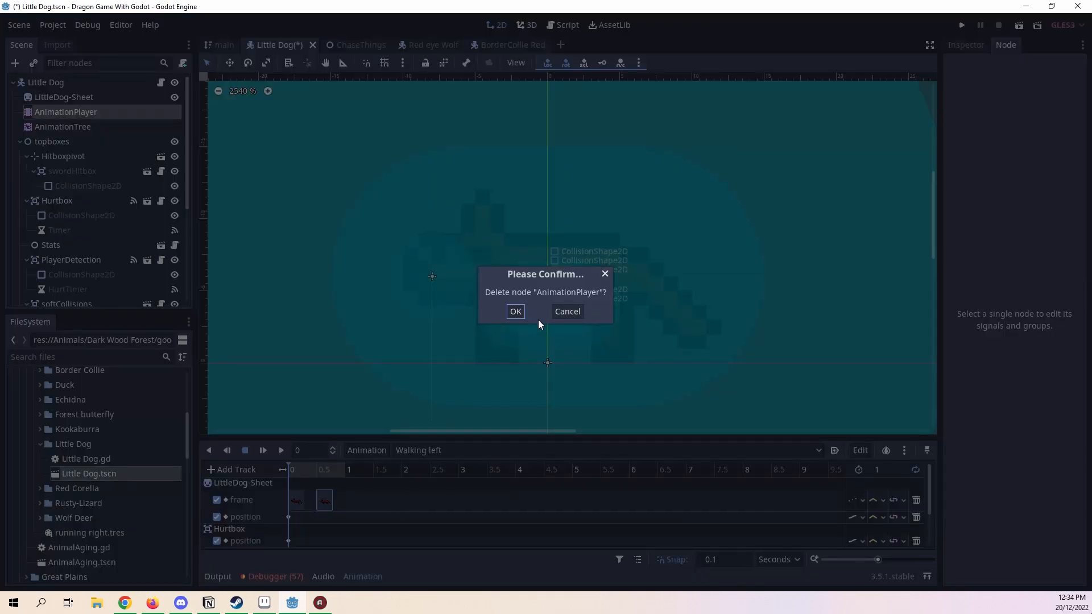
pyautogui.click(567, 312)
pyautogui.moveTo(378, 505); pyautogui.dragTo(292, 503)
pyautogui.press('Delete')
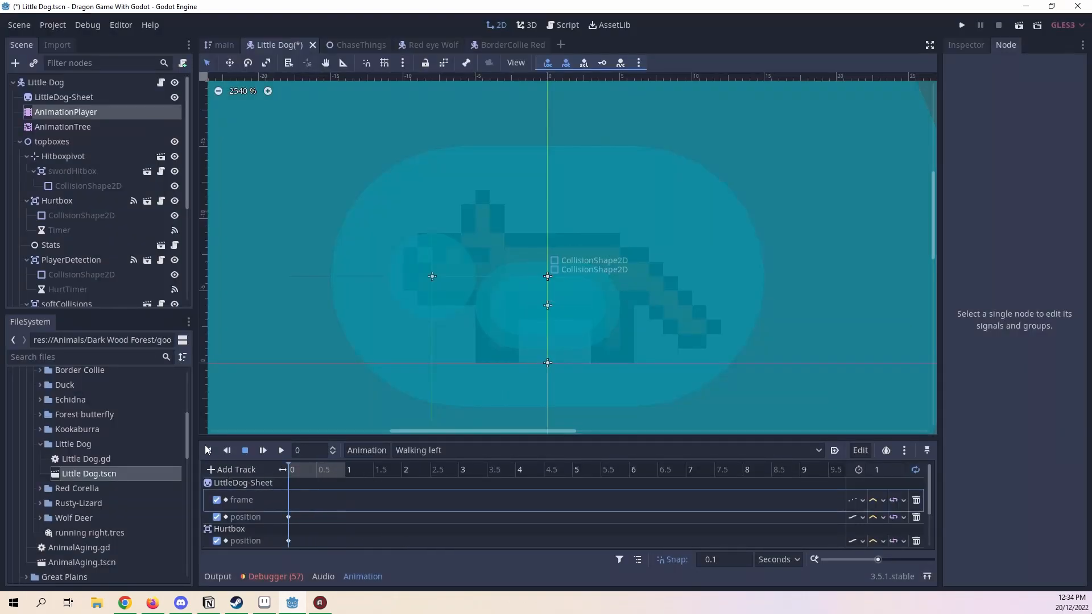
# Step: Key LittleDog-Sheet frames 2 to 7 in the Walking left animation every 0.1 s from 0 to 0.5 s
pyautogui.click(99, 113)
pyautogui.moveTo(333, 470); pyautogui.dragTo(448, 477)
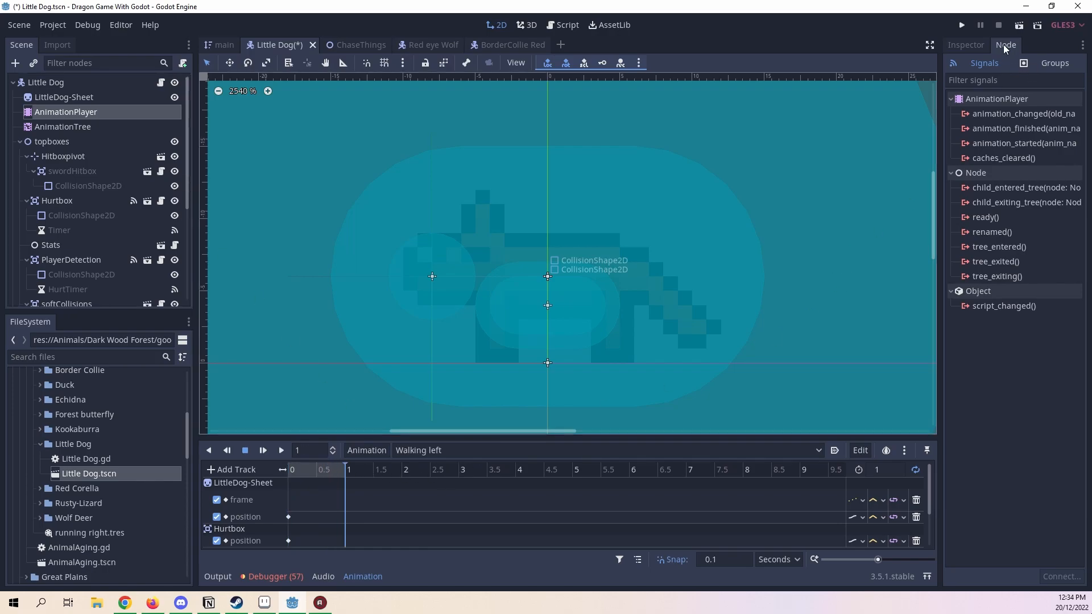
pyautogui.click(972, 45)
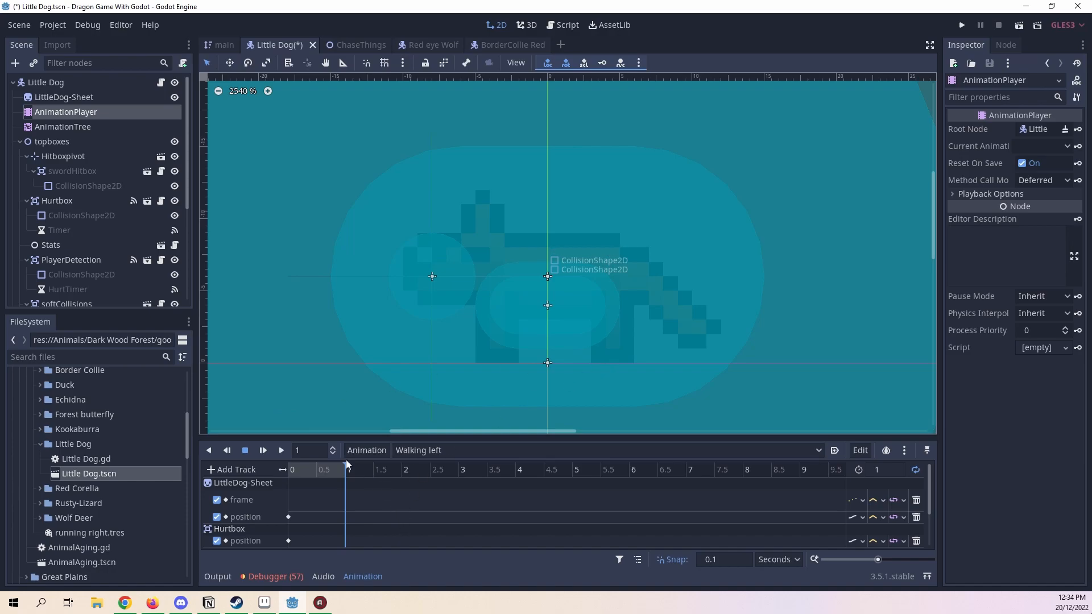
pyautogui.moveTo(292, 470); pyautogui.dragTo(156, 442)
pyautogui.click(84, 96)
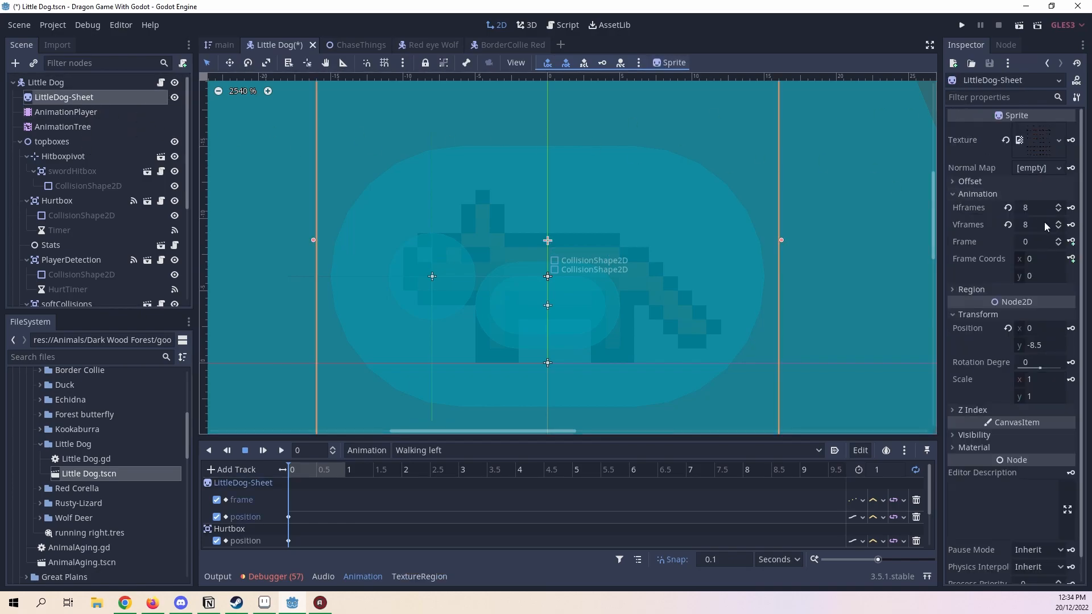
pyautogui.click(1059, 239)
pyautogui.click(1059, 239)
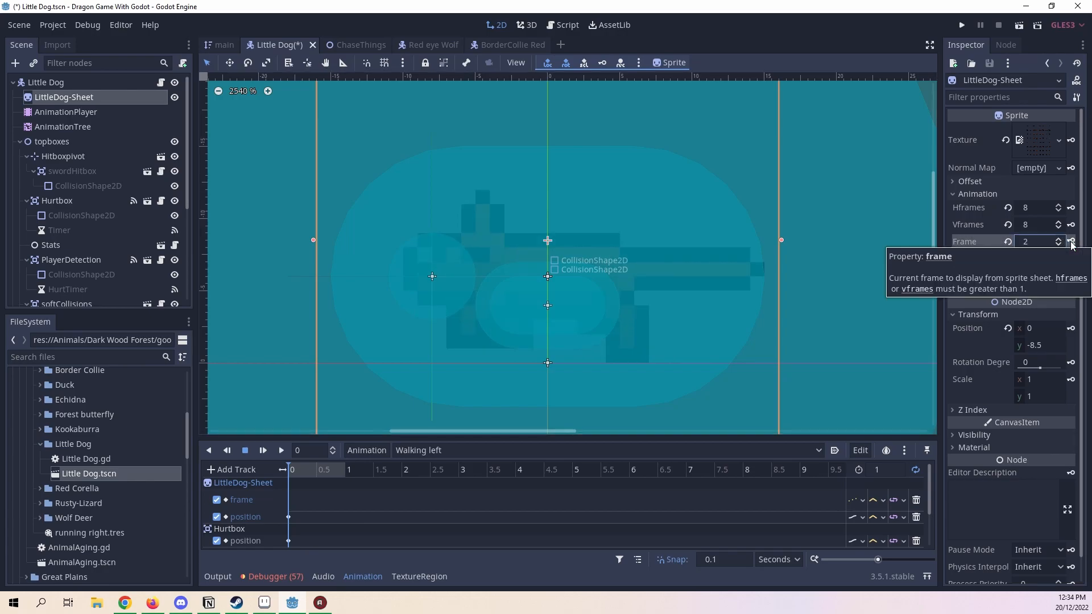
pyautogui.click(1071, 241)
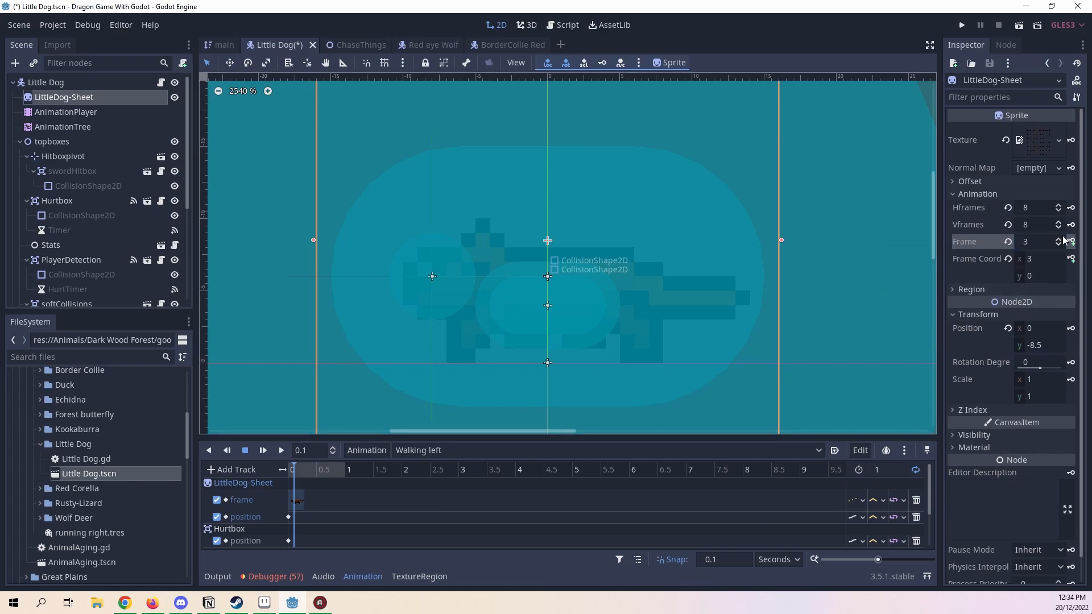
pyautogui.click(1071, 241)
pyautogui.click(1071, 241)
pyautogui.click(1071, 242)
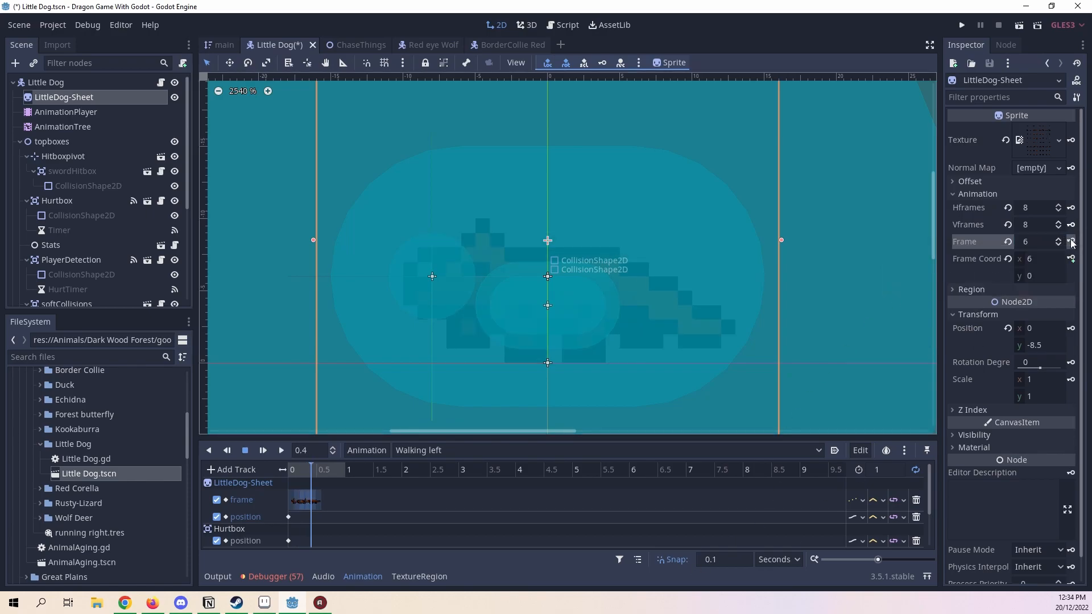
pyautogui.click(1071, 241)
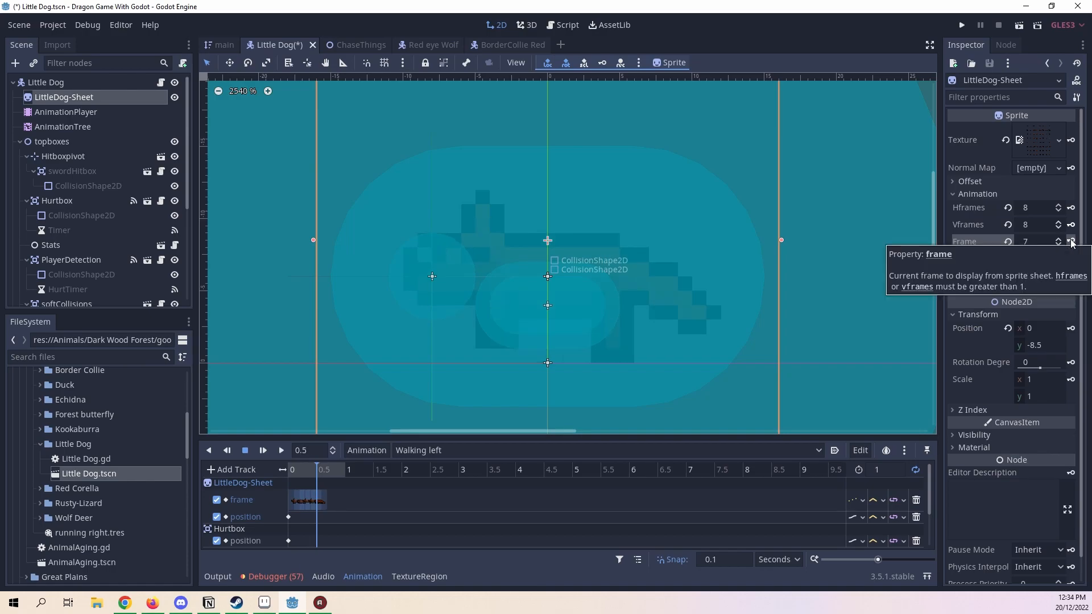
pyautogui.click(1071, 241)
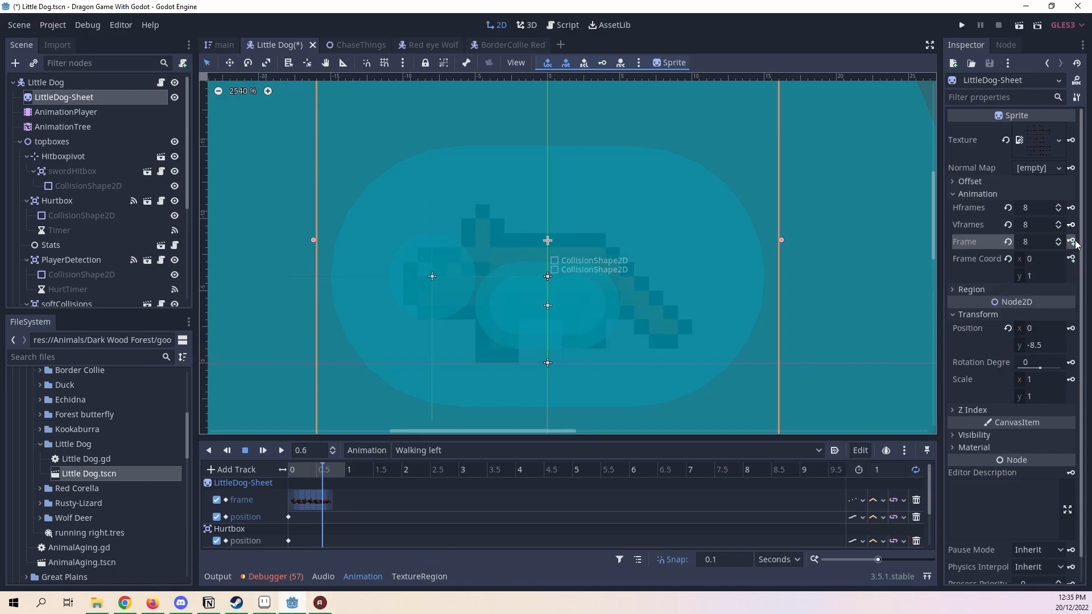
# Step: Set the Walking left animation's length to 0.5 s and play it back from the start
pyautogui.click(281, 450)
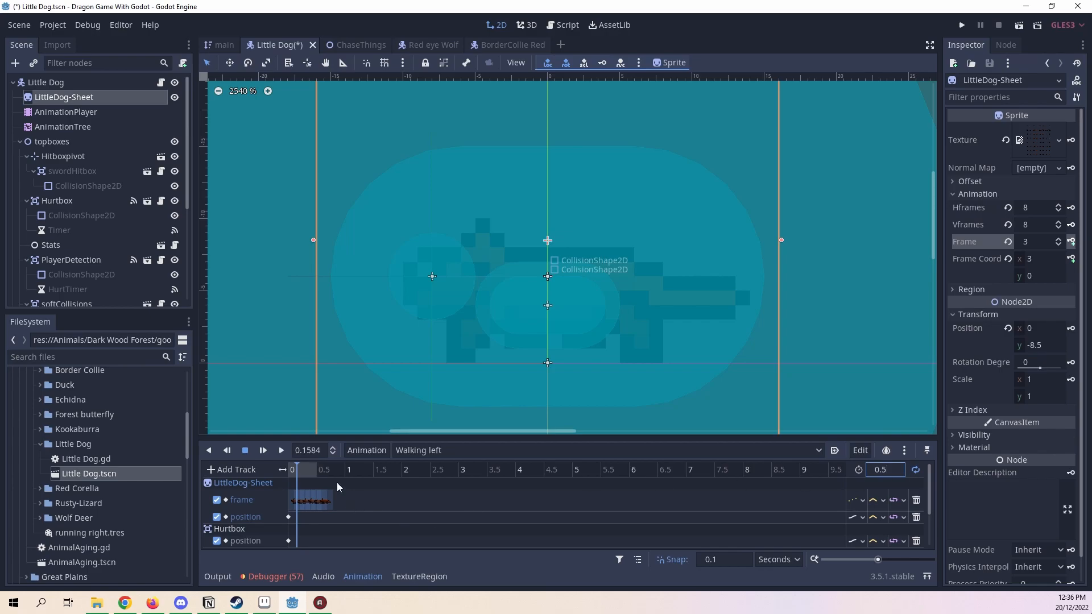
pyautogui.moveTo(298, 468); pyautogui.dragTo(262, 465)
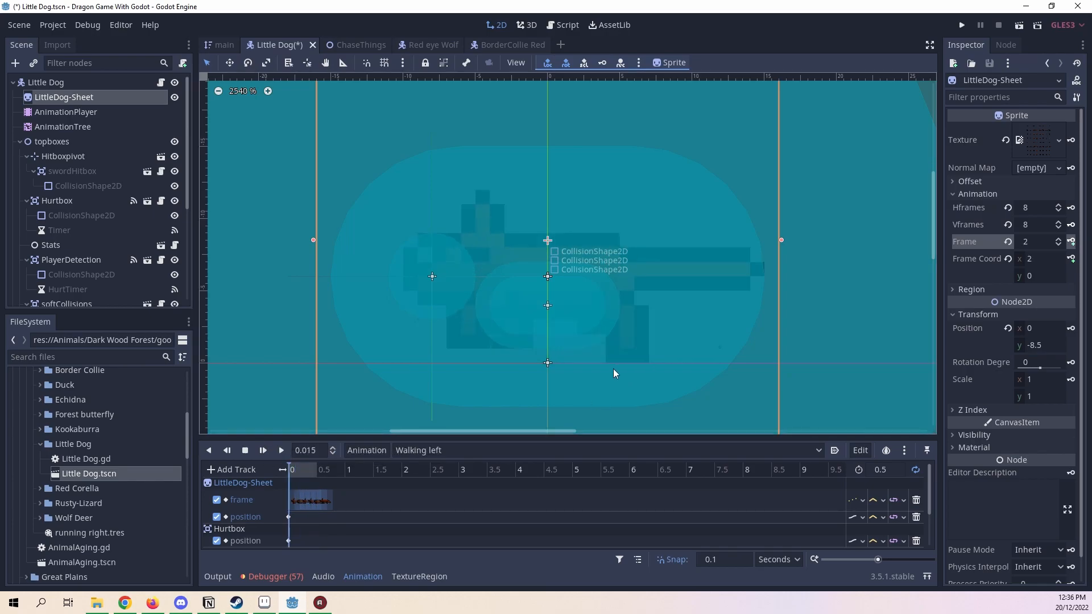
pyautogui.moveTo(496, 334); pyautogui.dragTo(548, 289, button='middle')
pyautogui.scroll(-1, 548, 288)
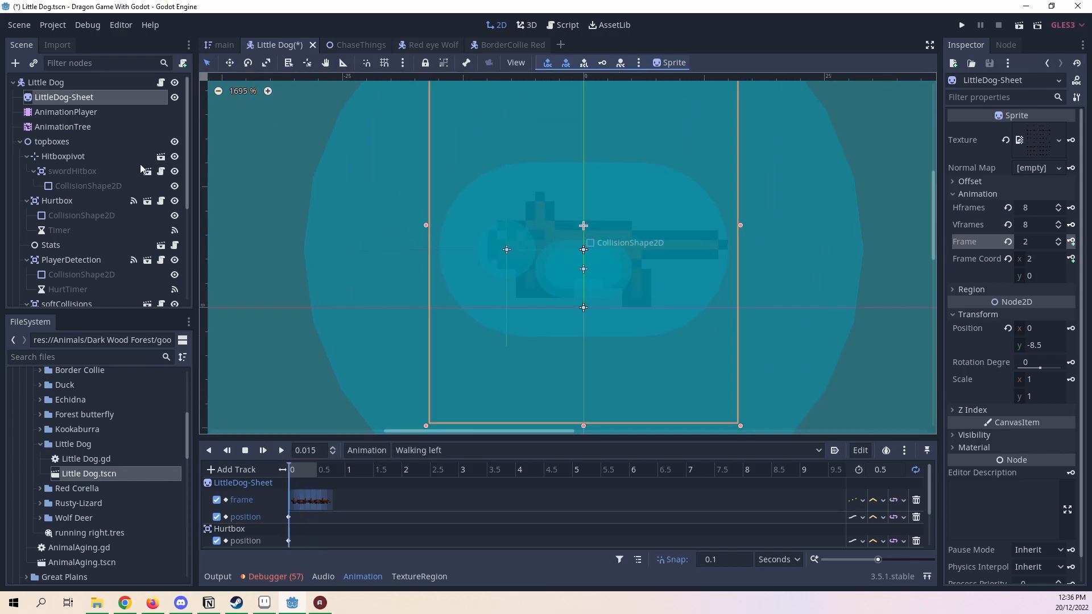
# Step: Hide the topboxes node to view the walking dog sprite without its collision shapes, and save the scene
pyautogui.click(175, 144)
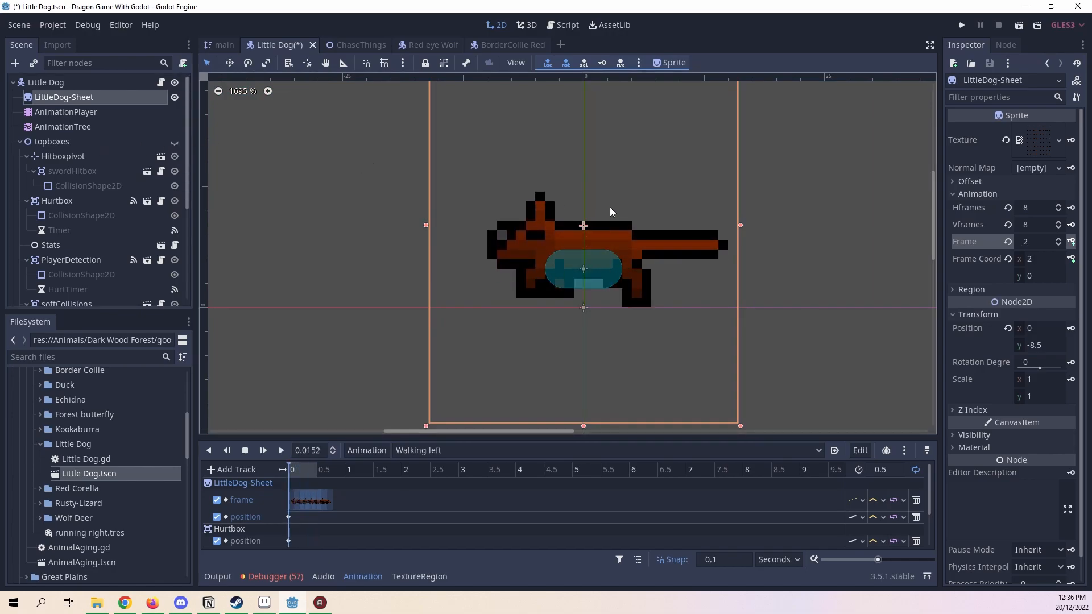
pyautogui.moveTo(299, 202); pyautogui.dragTo(278, 209, button='middle')
pyautogui.moveTo(411, 209); pyautogui.dragTo(430, 217, button='middle')
pyautogui.scroll(1, 656, 307)
pyautogui.hotkey('ctrl', 's')
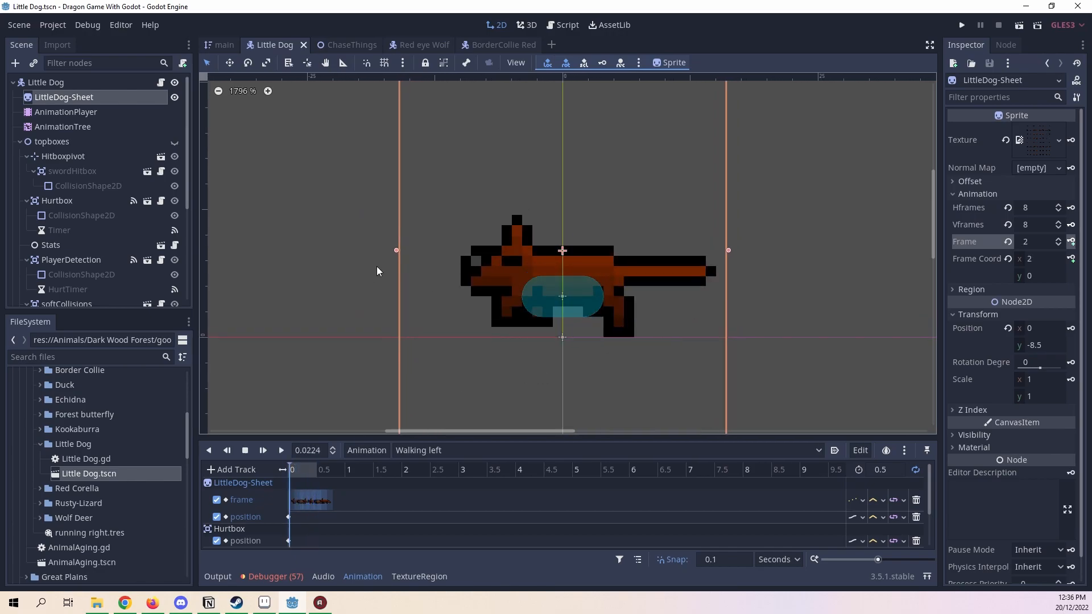
# Step: Make the topboxes node visible again and save the Little Dog scene
pyautogui.click(170, 143)
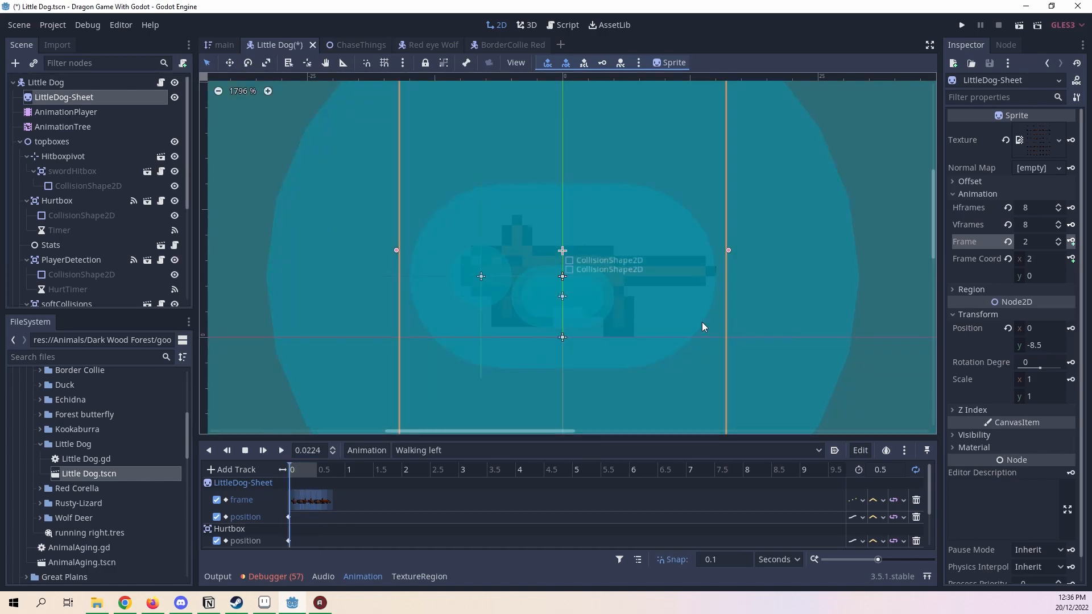
pyautogui.scroll(-5, 591, 373)
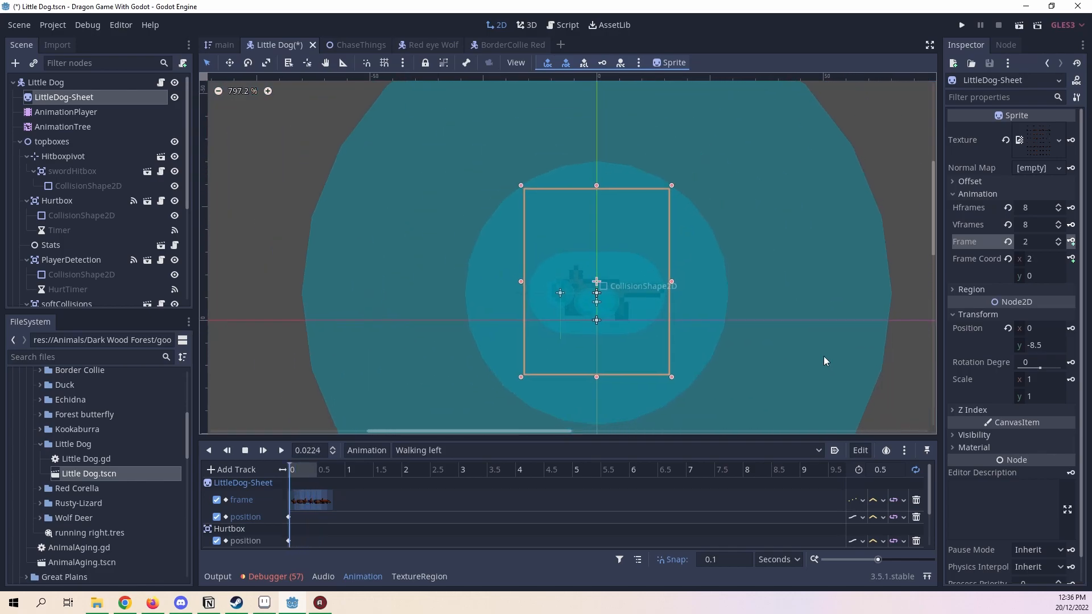
pyautogui.click(886, 360)
pyautogui.scroll(3, 662, 283)
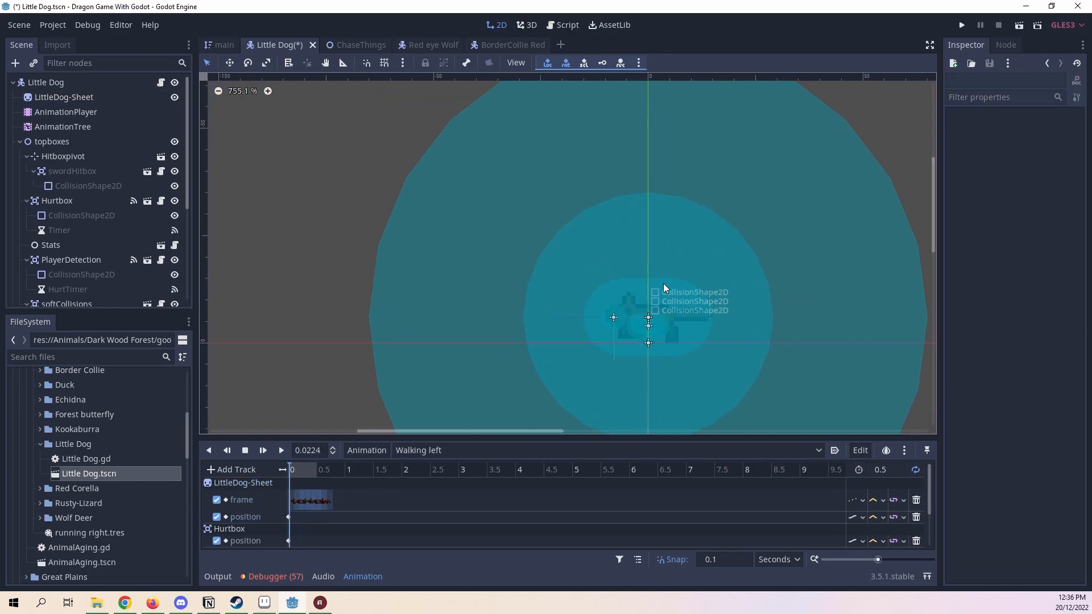
pyautogui.hotkey('ctrl', 's')
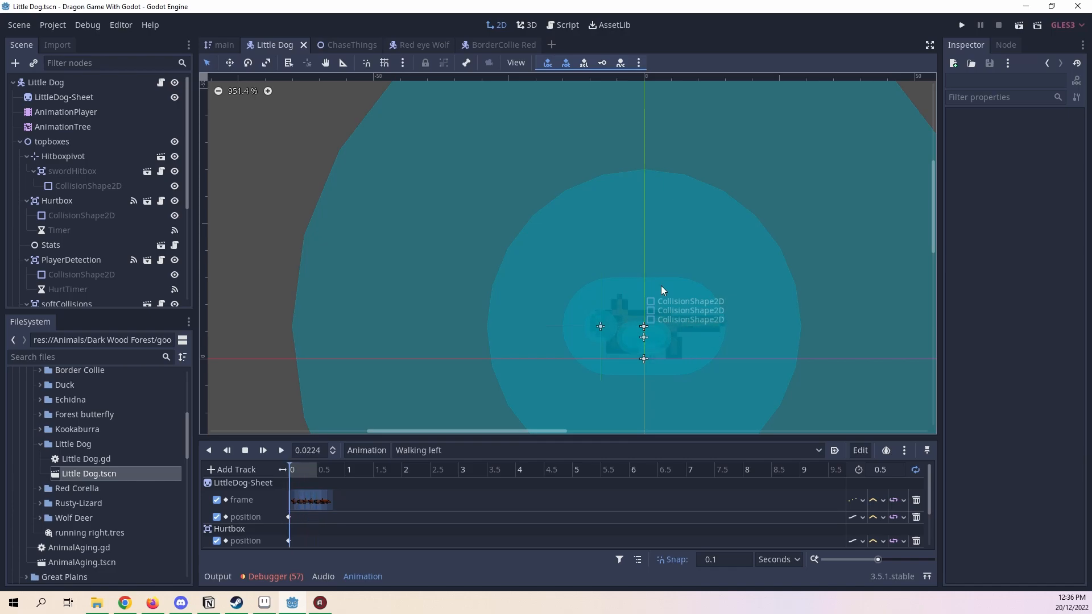
# Step: Stop the Walking left playback, check the dog's pose at 0.5 s and return to 0 s
pyautogui.scroll(-1, 679, 332)
pyautogui.moveTo(679, 332); pyautogui.dragTo(648, 239, button='middle')
pyautogui.scroll(6, 631, 237)
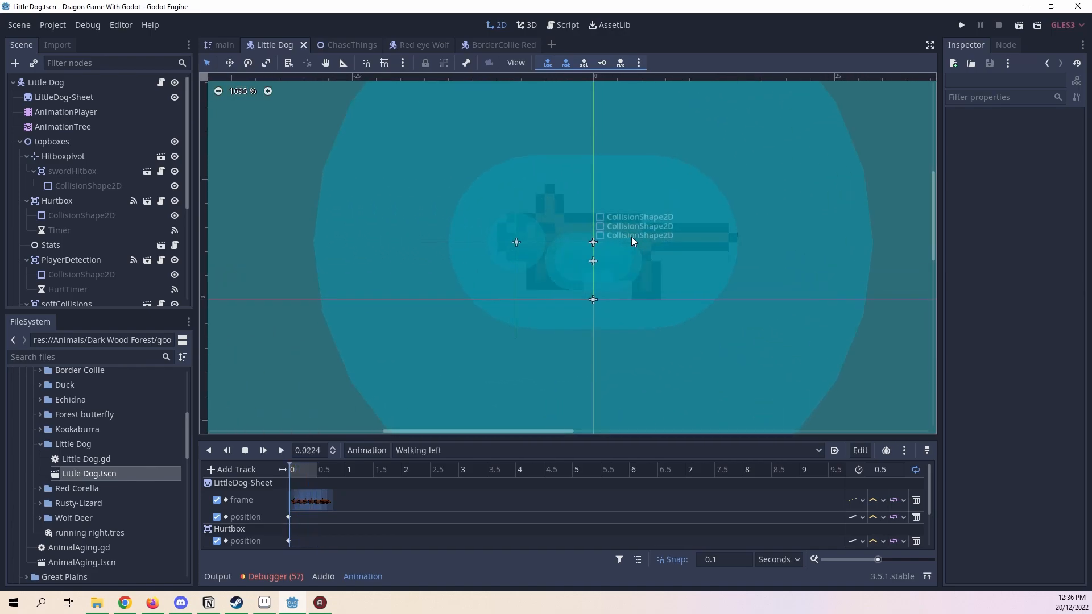
pyautogui.scroll(-2, 644, 261)
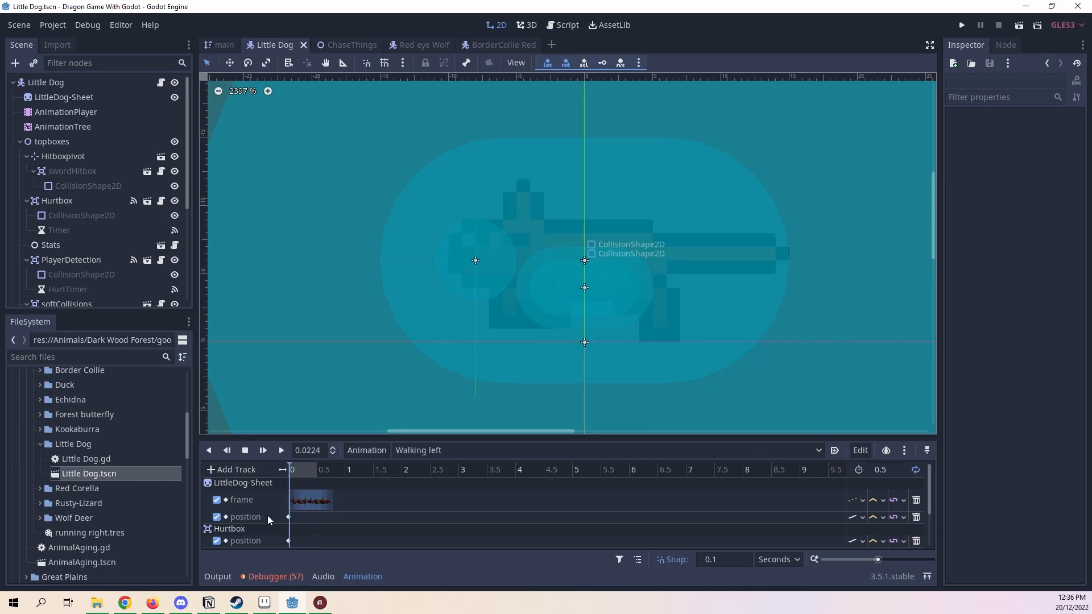
pyautogui.click(246, 450)
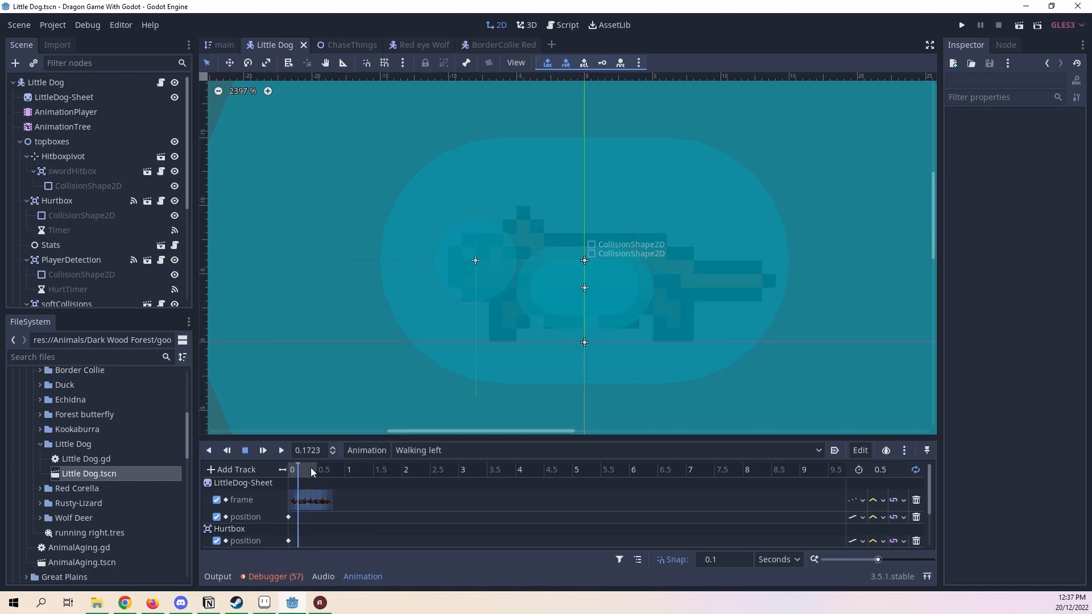
pyautogui.scroll(-2, 353, 521)
pyautogui.scroll(2, 315, 510)
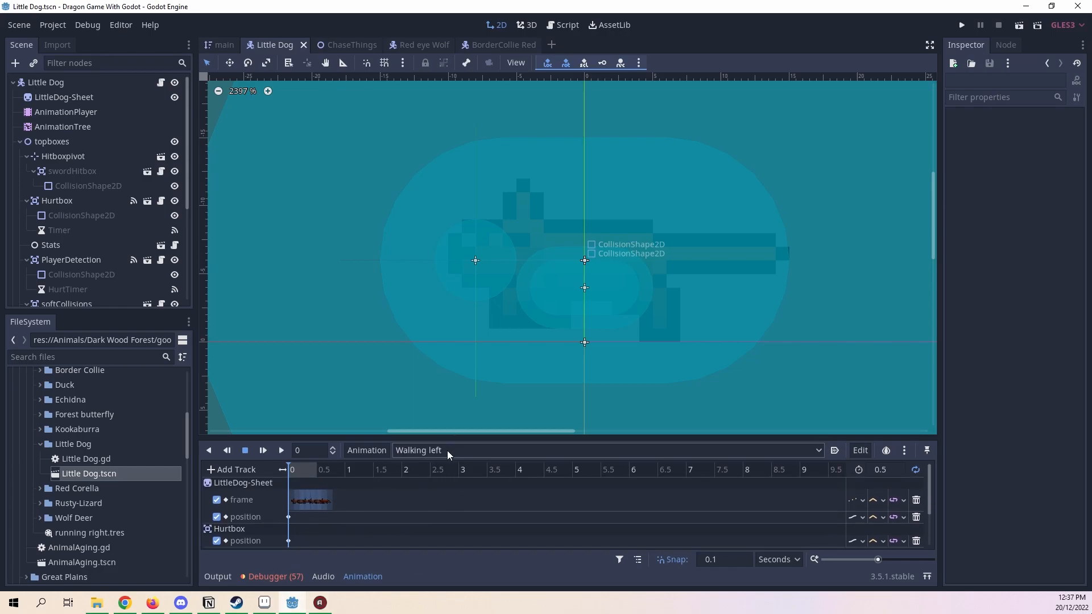
pyautogui.click(317, 470)
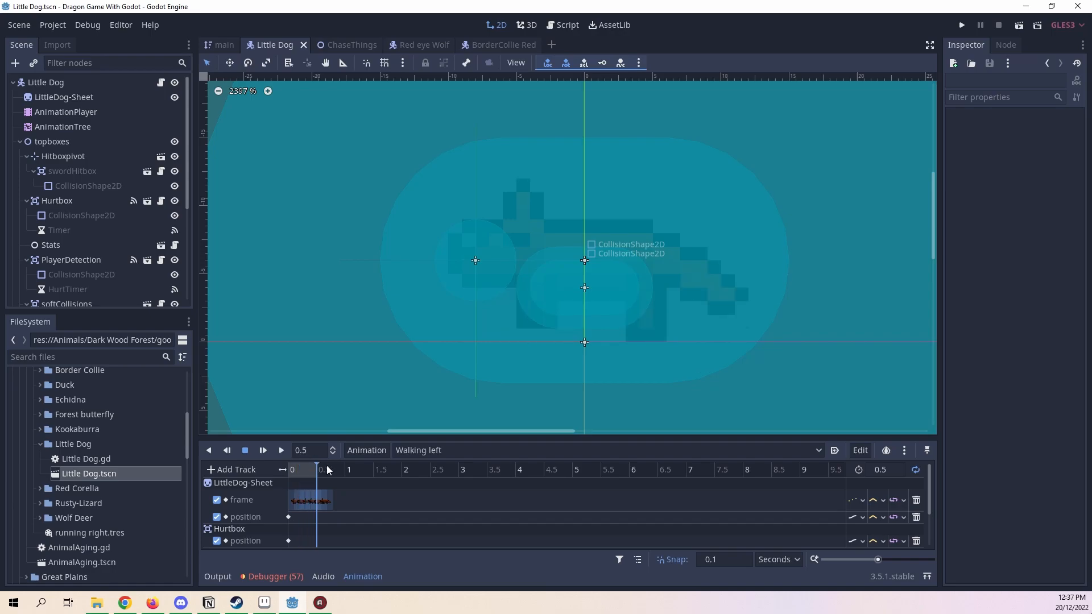
pyautogui.click(294, 469)
pyautogui.click(409, 452)
pyautogui.click(409, 452)
pyautogui.click(407, 449)
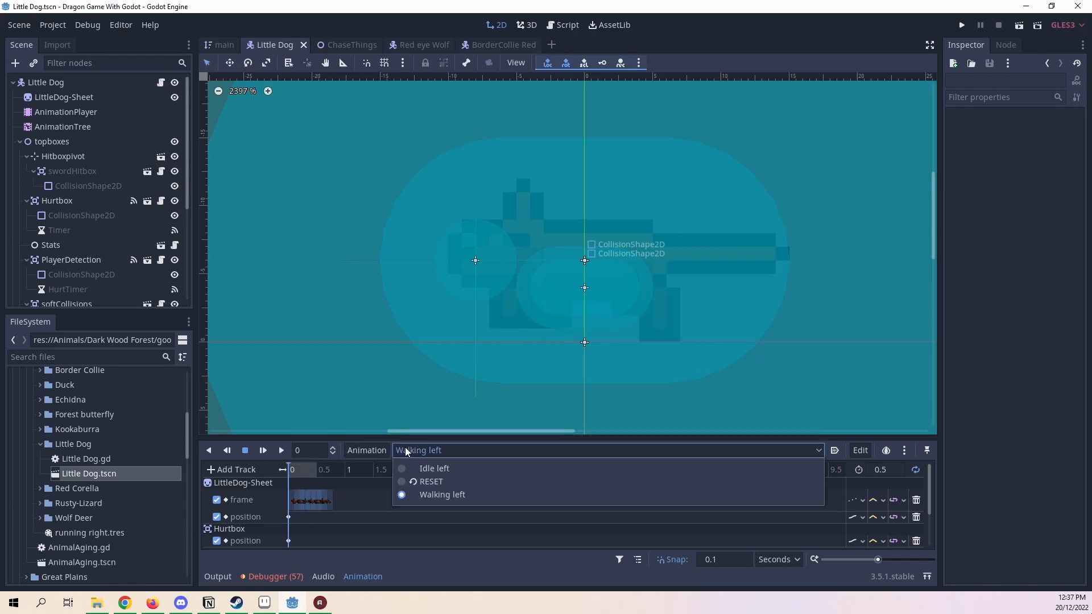
pyautogui.click(405, 449)
# Step: Switch to Aseprite and examine the first and last Running left frames, 9 and 13, in little dog.aseprite
pyautogui.click(265, 603)
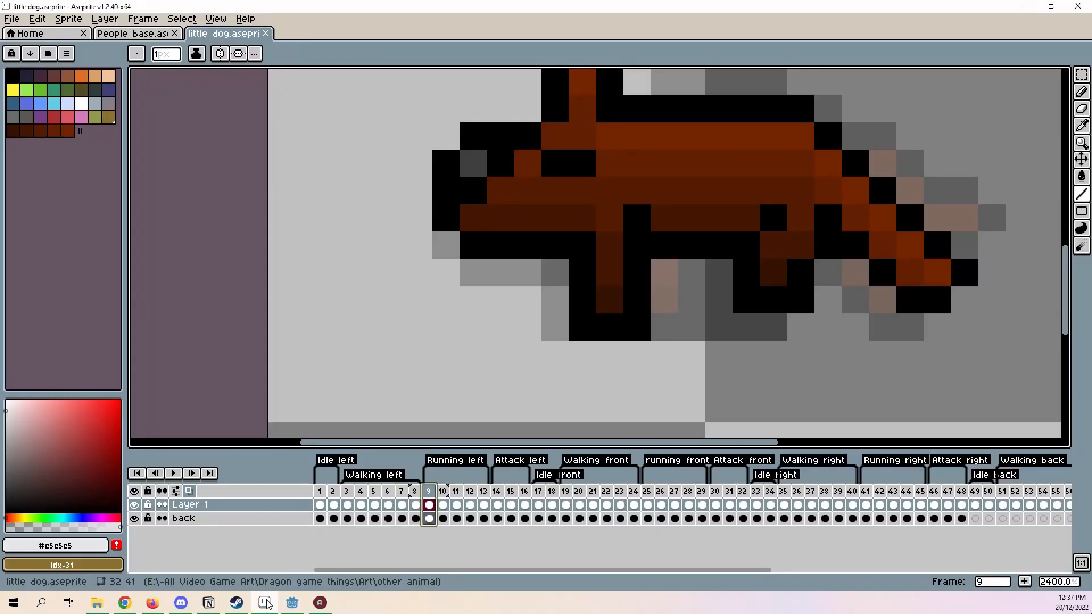
pyautogui.scroll(-4, 579, 225)
pyautogui.scroll(1, 640, 214)
pyautogui.moveTo(627, 254); pyautogui.dragTo(588, 348, button='middle')
pyautogui.scroll(3, 477, 408)
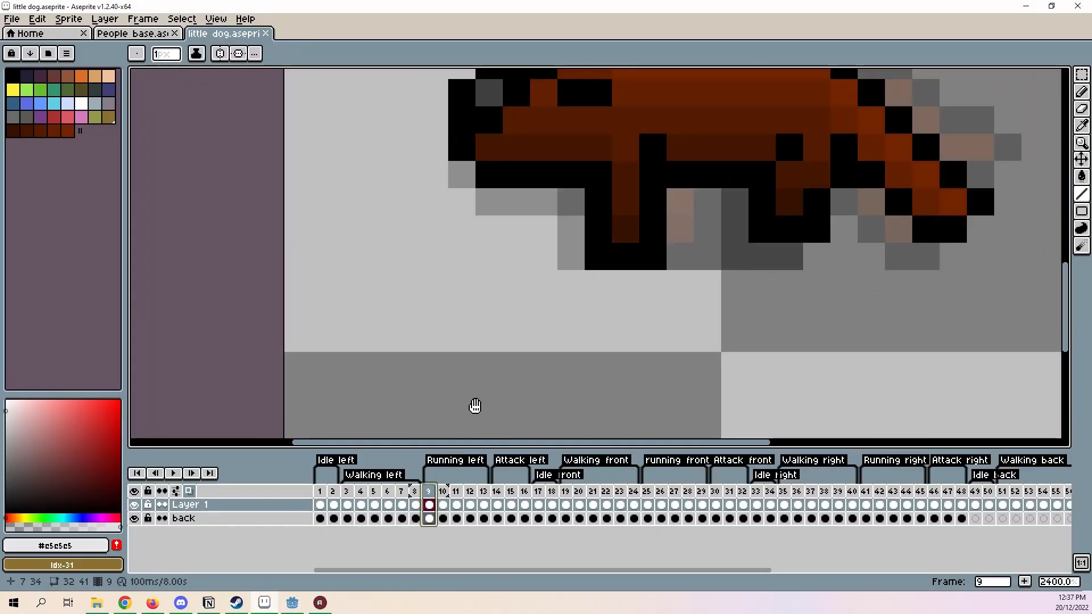
pyautogui.scroll(-3, 471, 416)
pyautogui.moveTo(436, 506)
pyautogui.mouseDown()
pyautogui.moveTo(455, 504)
pyautogui.moveTo(433, 503)
pyautogui.mouseUp()
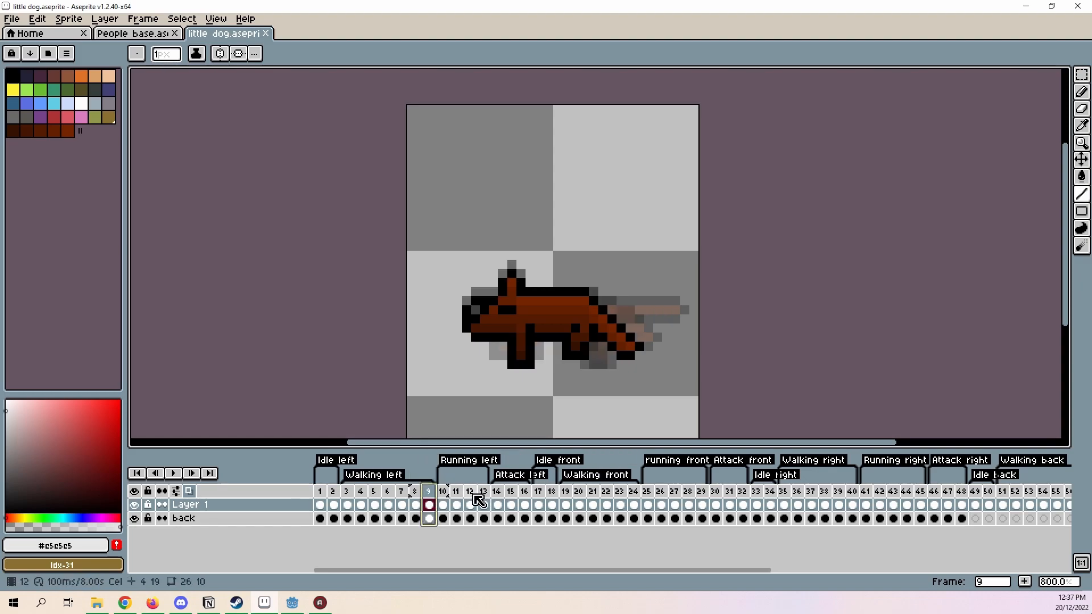
pyautogui.click(485, 493)
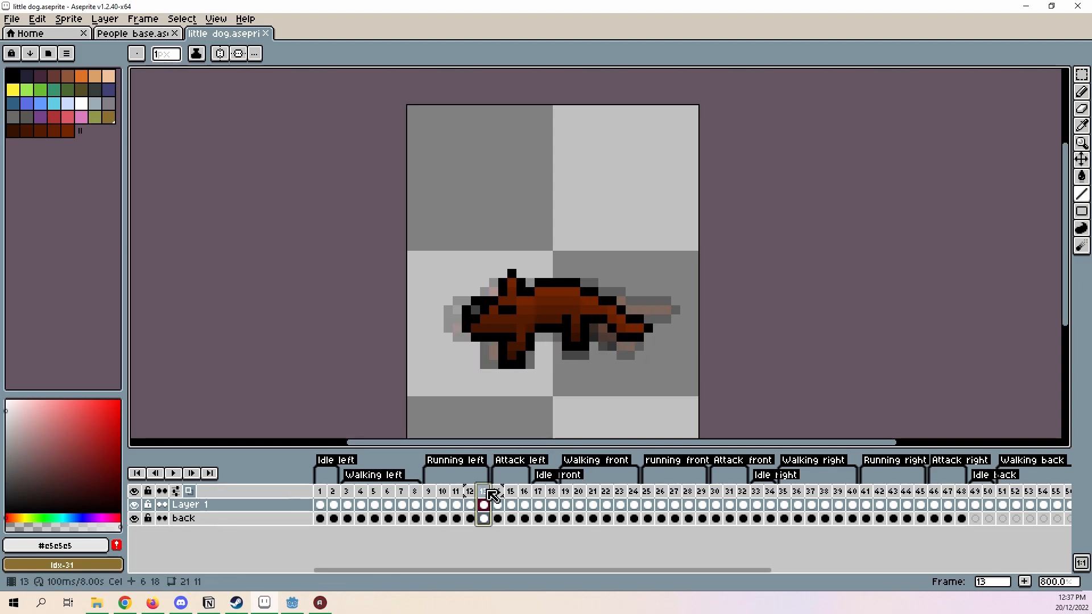
pyautogui.moveTo(631, 270); pyautogui.dragTo(652, 264, button='middle')
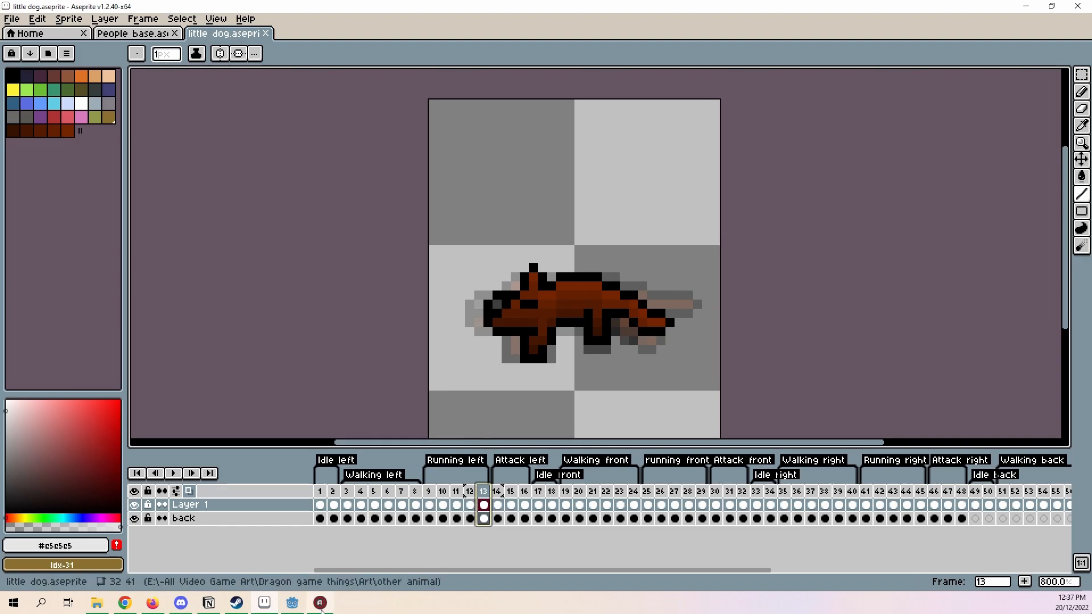
# Step: Return to Godot, check LittleDog-Sheet's Walking left pose at 0.5 s, and compare it with the last running frame in Aseprite
pyautogui.click(302, 612)
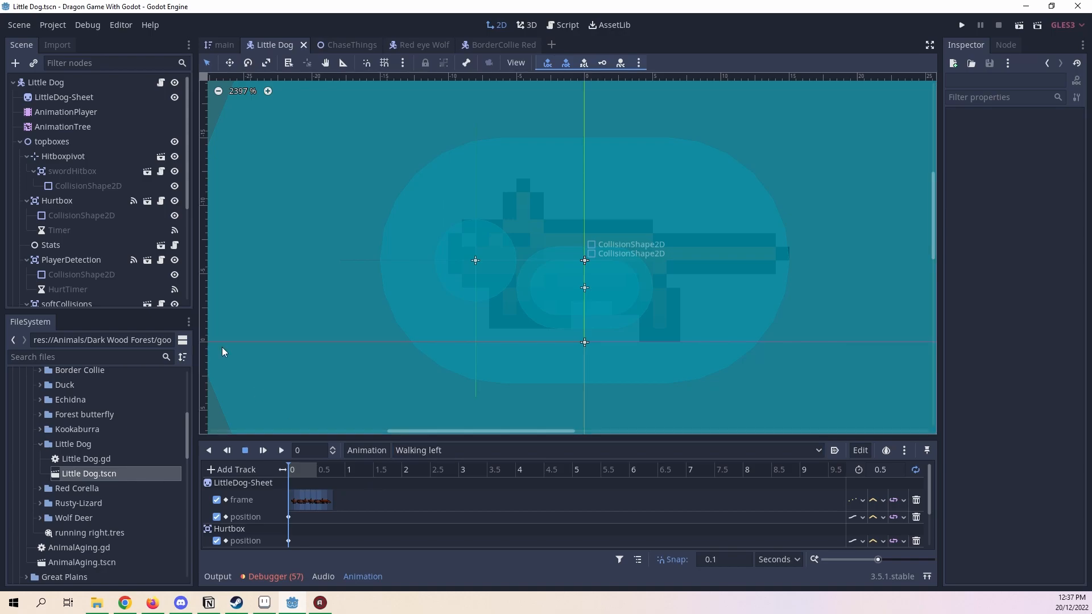
pyautogui.click(75, 102)
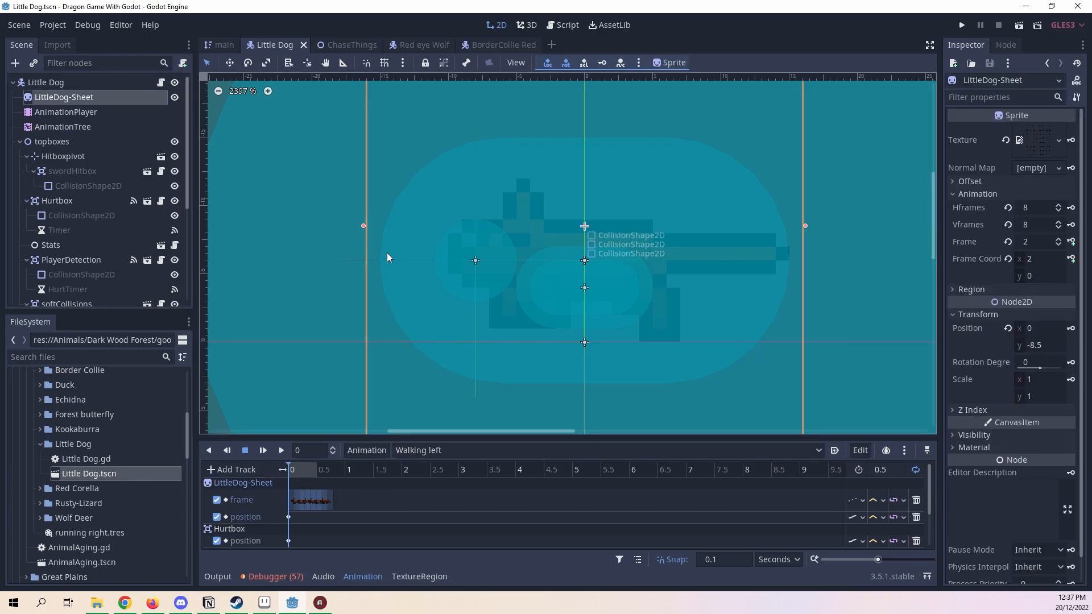
pyautogui.moveTo(307, 474); pyautogui.dragTo(422, 477)
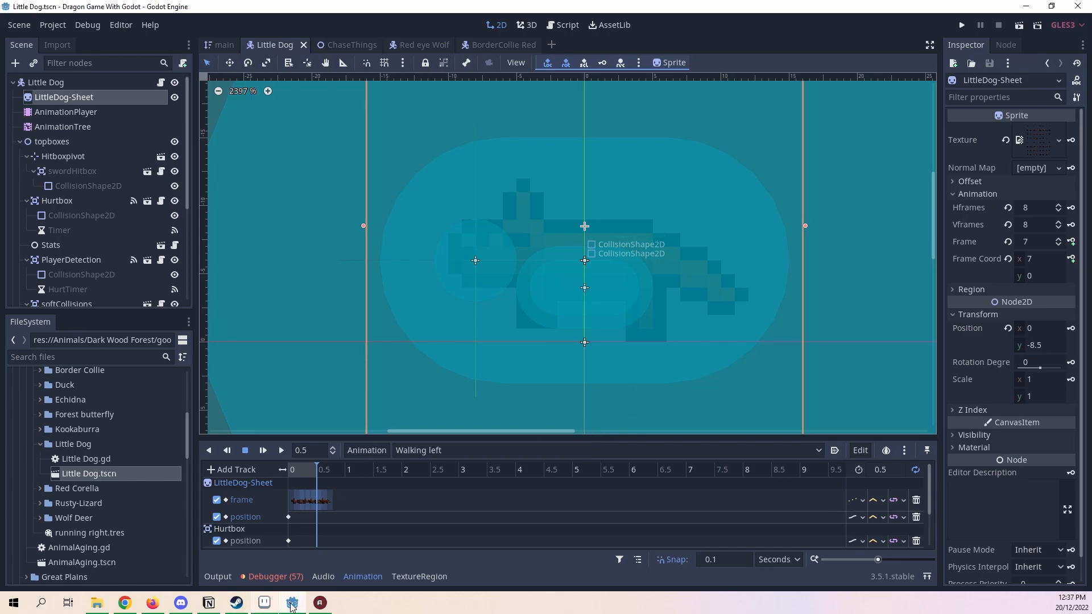
pyautogui.click(259, 610)
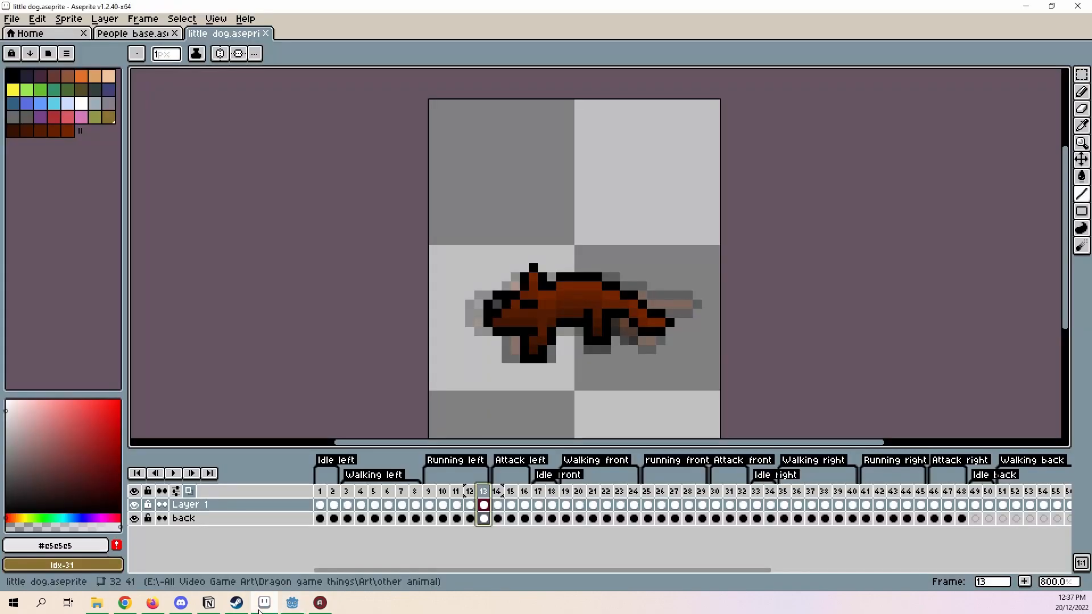
pyautogui.click(262, 607)
pyautogui.moveTo(235, 608)
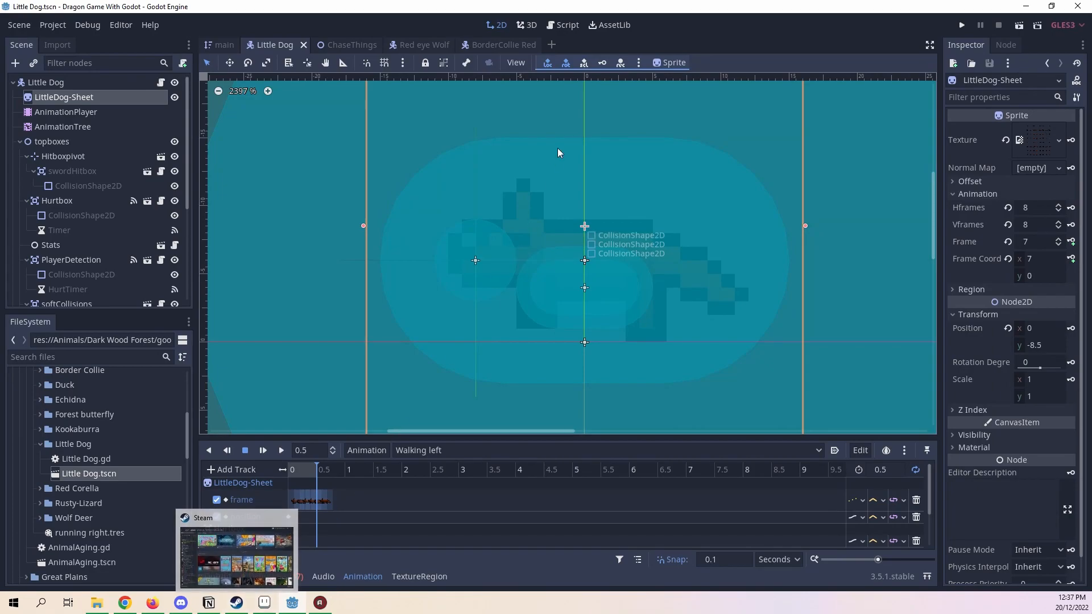
pyautogui.scroll(-5, 566, 219)
pyautogui.scroll(3, 563, 227)
pyautogui.scroll(2, 563, 227)
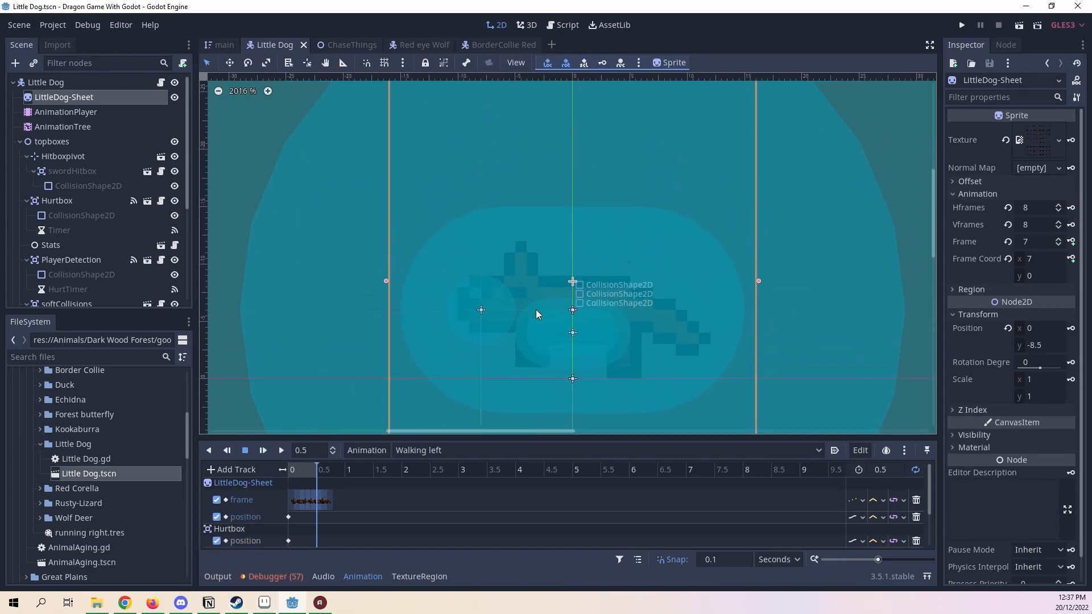
# Step: Duplicate the Walking left animation as Running left
pyautogui.click(376, 447)
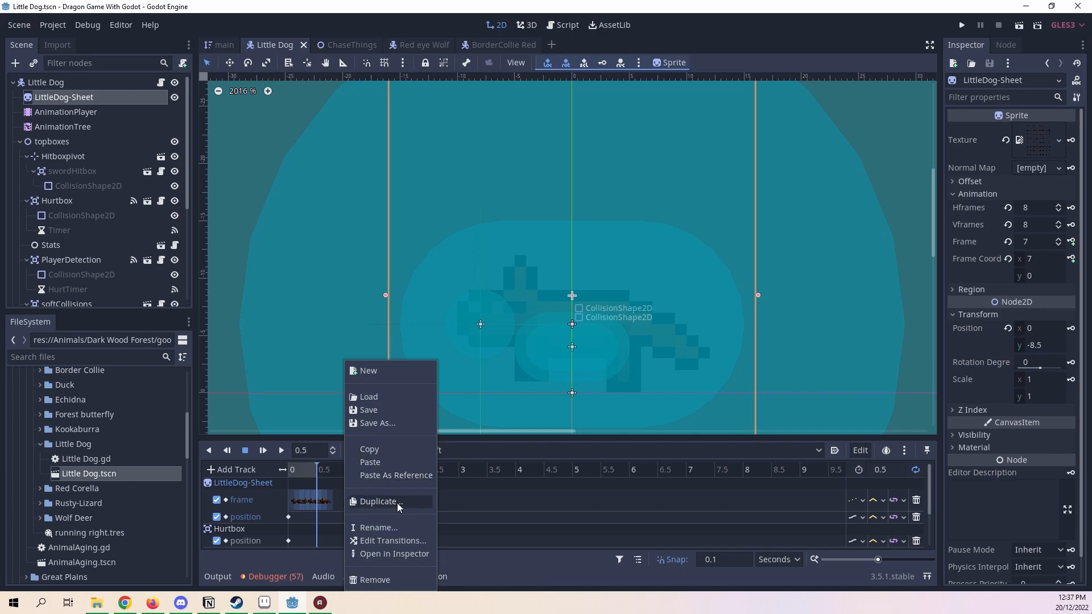
pyautogui.click(398, 502)
pyautogui.click(546, 302)
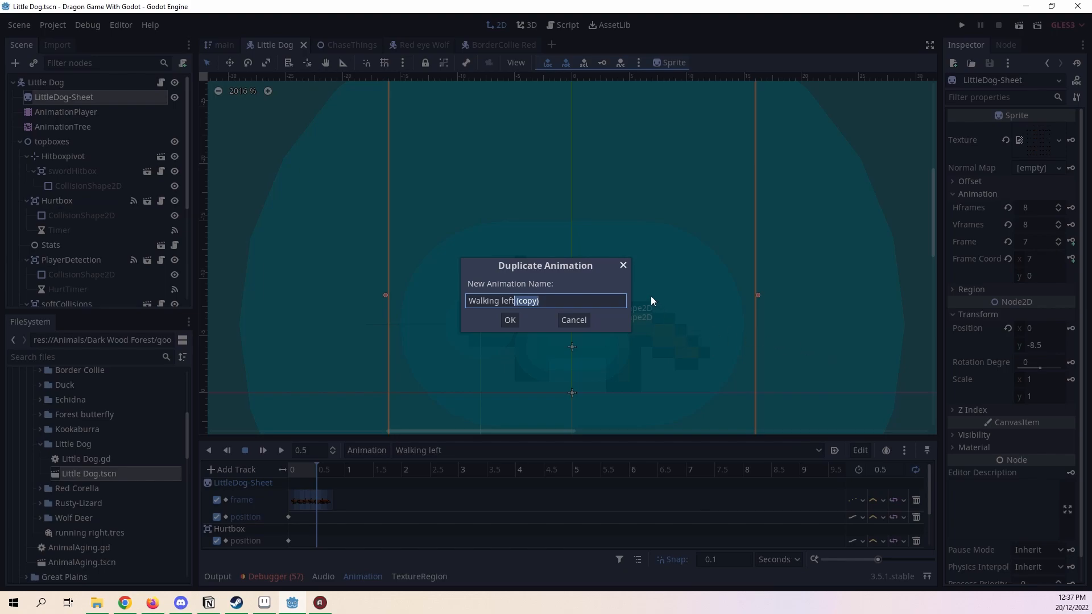
pyautogui.press('BackSpace')
pyautogui.press('BackSpace')
pyautogui.press('BackSpace')
pyautogui.press('BackSpace')
pyautogui.write('le')
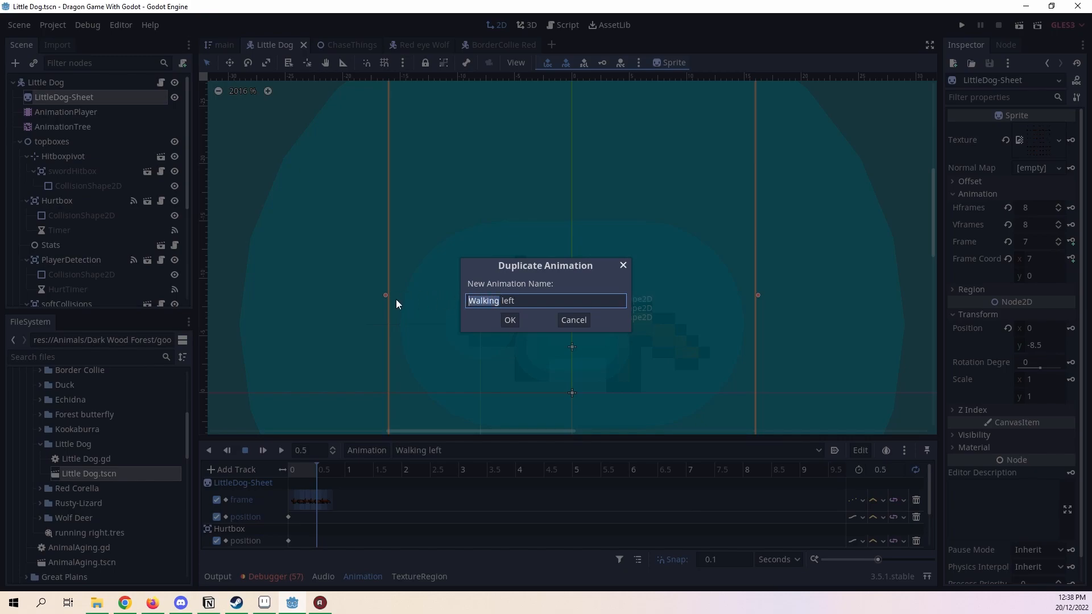
pyautogui.write('Running')
pyautogui.press('Return')
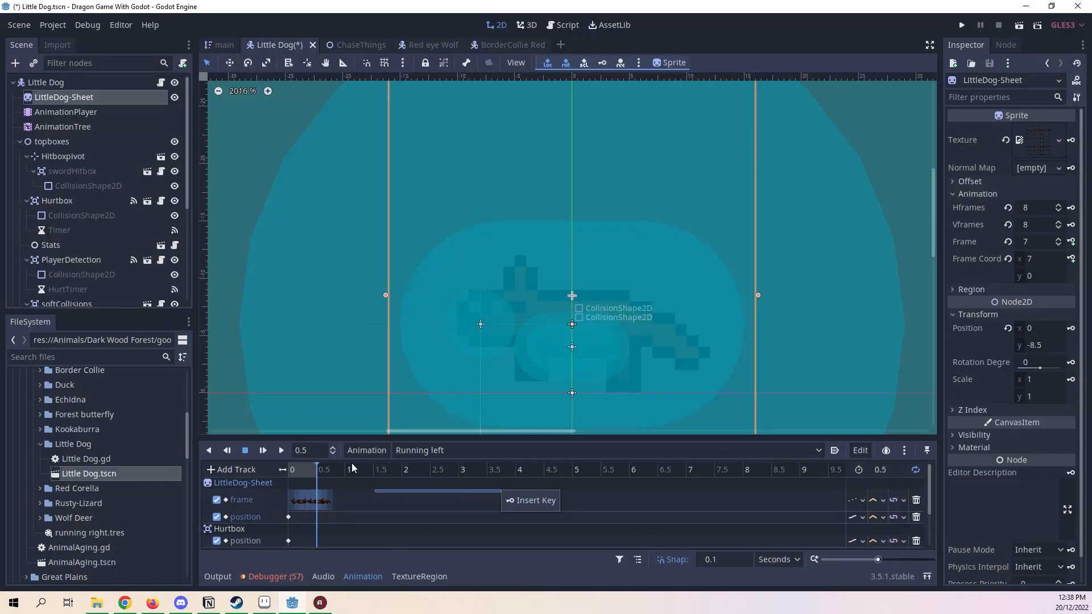
# Step: Return Running left to 0 s and delete the frame keys copied from the walking animation
pyautogui.click(296, 470)
pyautogui.moveTo(295, 470)
pyautogui.mouseDown()
pyautogui.moveTo(260, 471)
pyautogui.moveTo(476, 476)
pyautogui.moveTo(290, 503)
pyautogui.moveTo(289, 472)
pyautogui.mouseUp()
pyautogui.press('Delete')
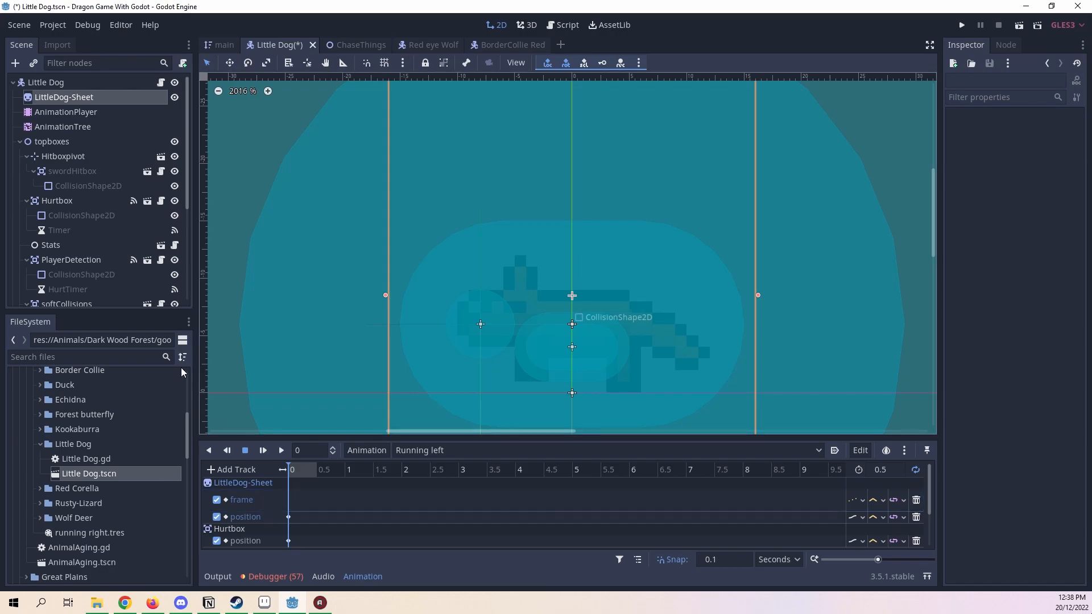
# Step: Key LittleDog-Sheet frames 8 to 12 in Running left at 0.1 s intervals, from 0 s to 0.4 s
pyautogui.click(72, 103)
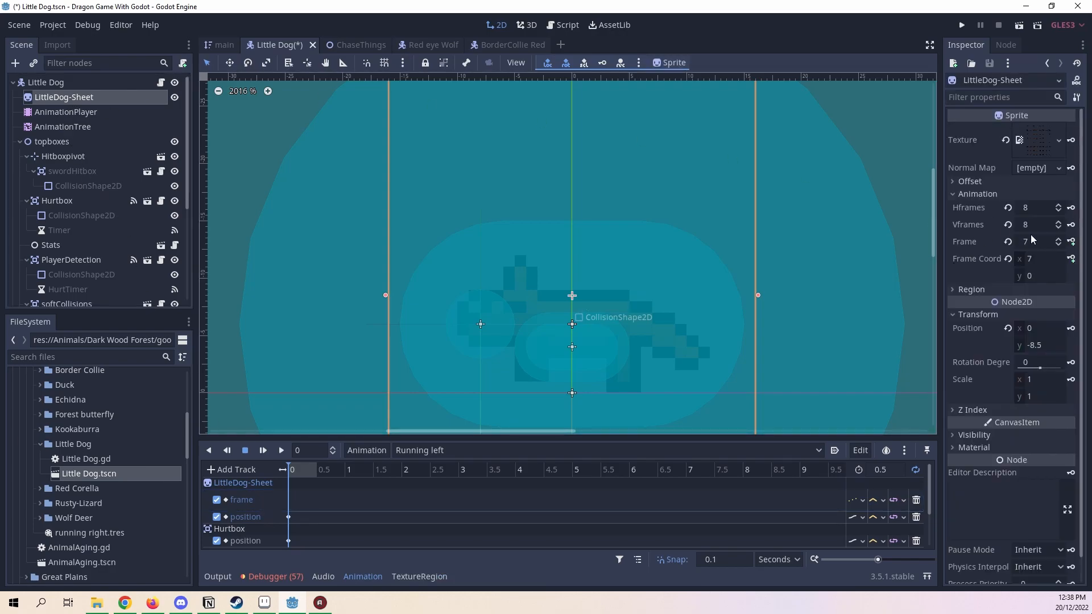
pyautogui.click(1061, 241)
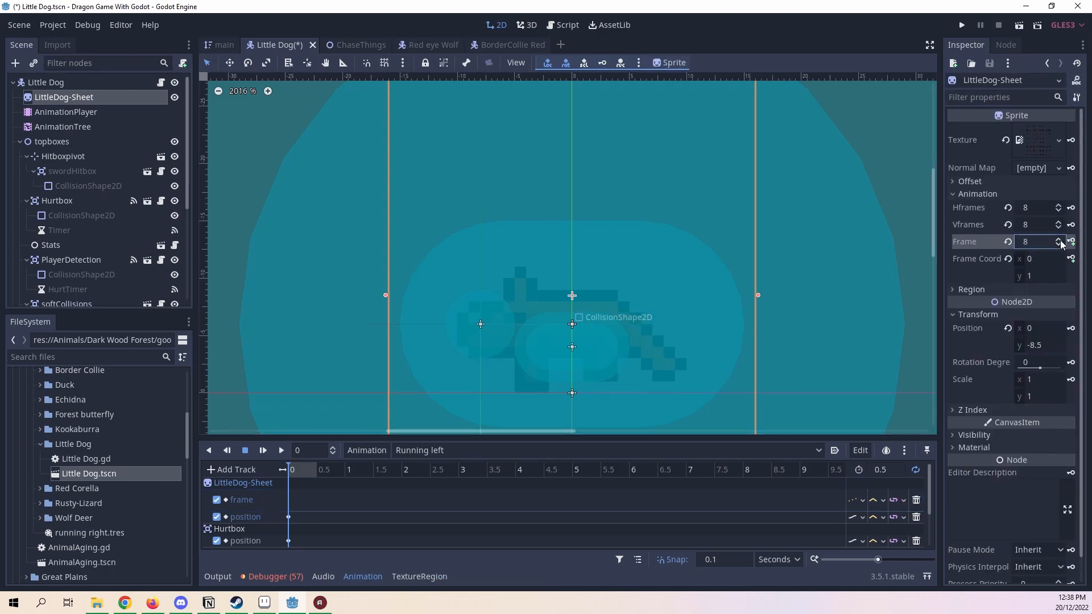
pyautogui.click(1069, 244)
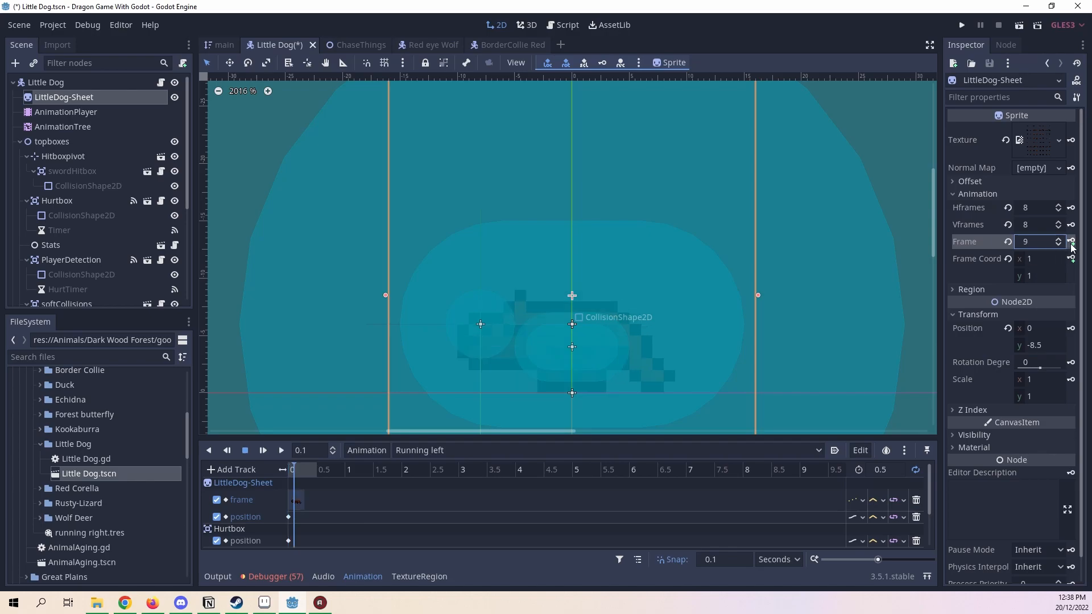
pyautogui.click(1071, 243)
pyautogui.click(1073, 244)
pyautogui.click(1075, 245)
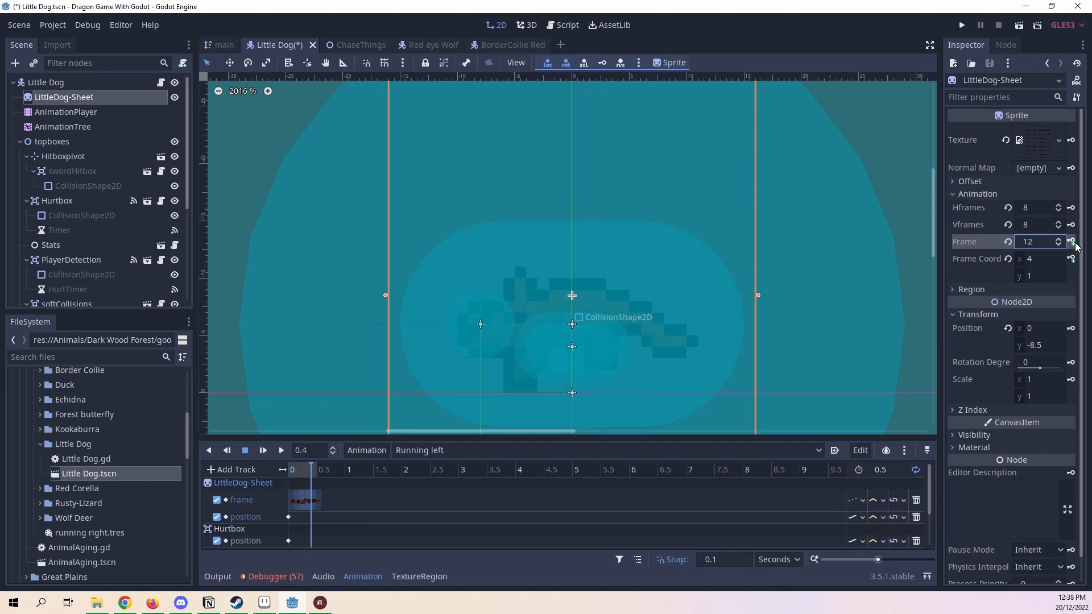
pyautogui.click(1075, 243)
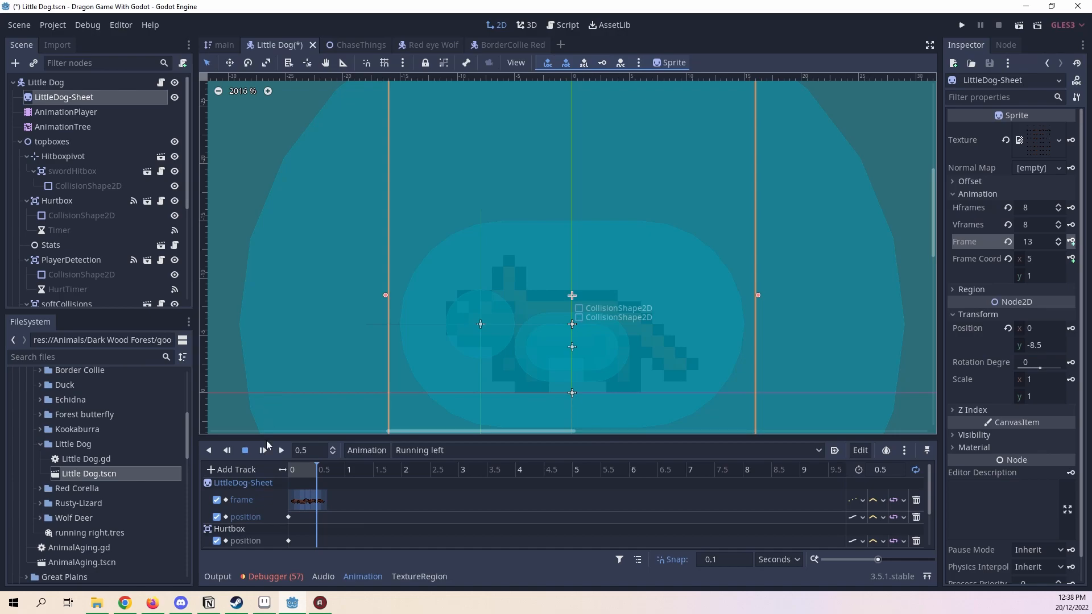
# Step: Check the Running left frame range in Aseprite, then play the Running left animation in Godot from 0 s
pyautogui.click(266, 603)
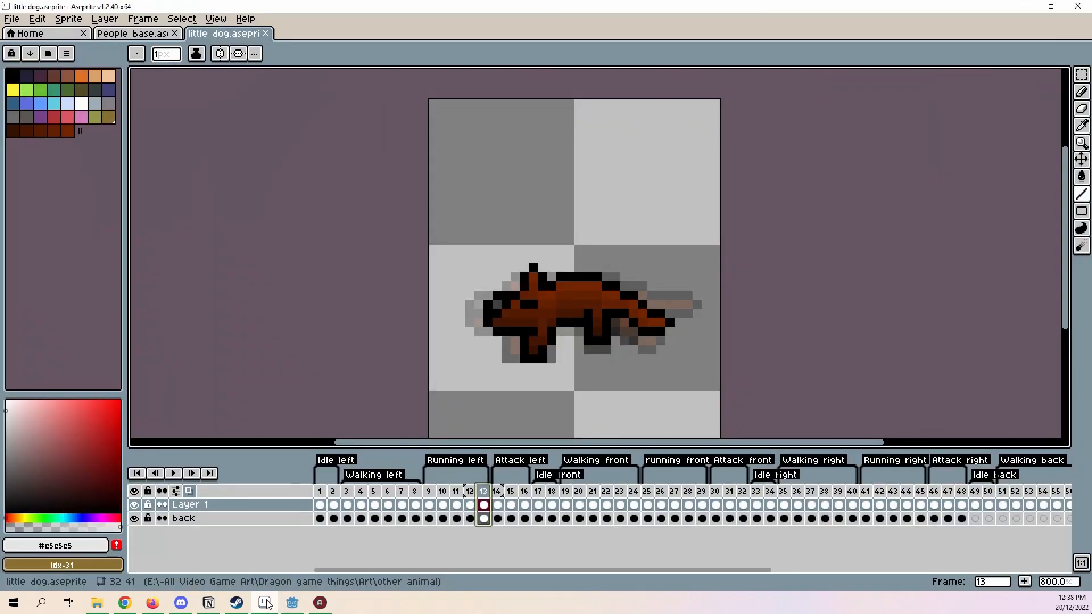
pyautogui.click(266, 603)
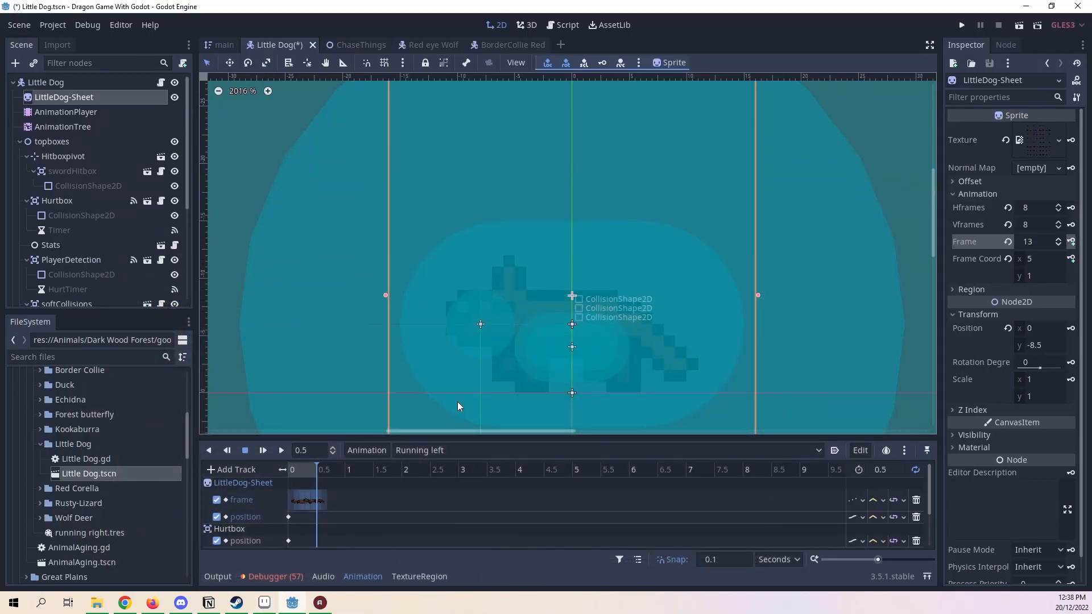
pyautogui.moveTo(318, 468); pyautogui.dragTo(216, 461)
pyautogui.moveTo(302, 467); pyautogui.dragTo(113, 428)
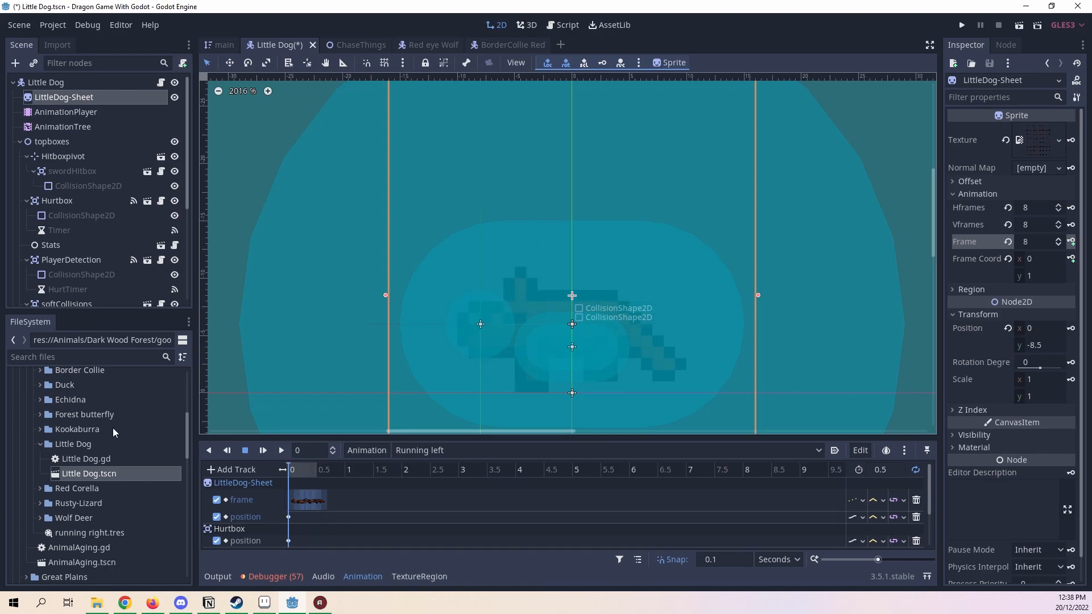
pyautogui.click(276, 453)
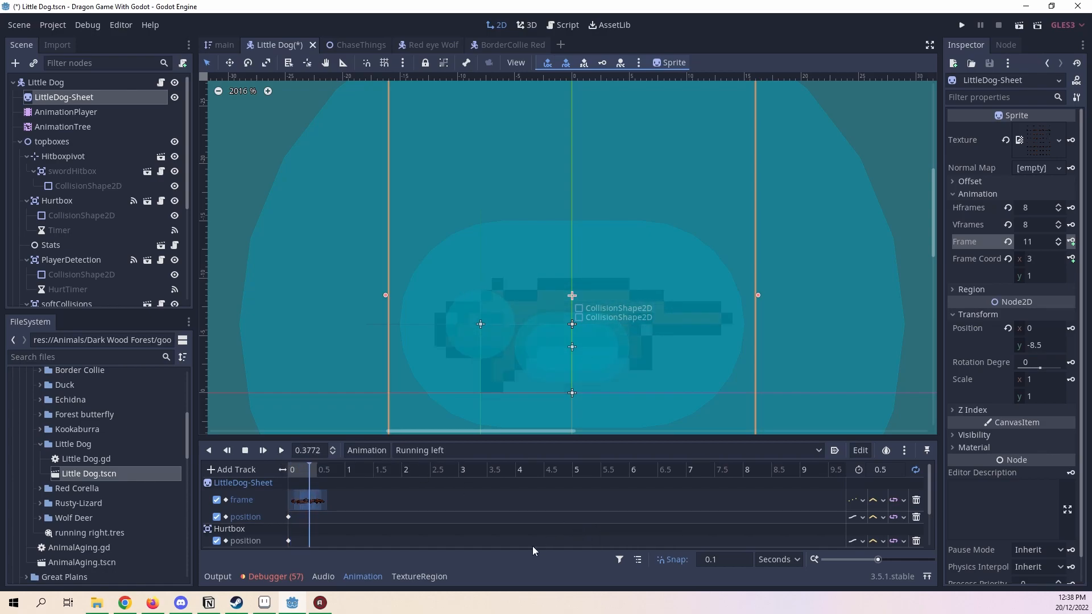
# Step: Set the Running left length to 0.4 s, play it, and hide the topboxes node to see the sprite clearly
pyautogui.moveTo(305, 469)
pyautogui.mouseDown()
pyautogui.moveTo(288, 470)
pyautogui.moveTo(319, 473)
pyautogui.mouseUp()
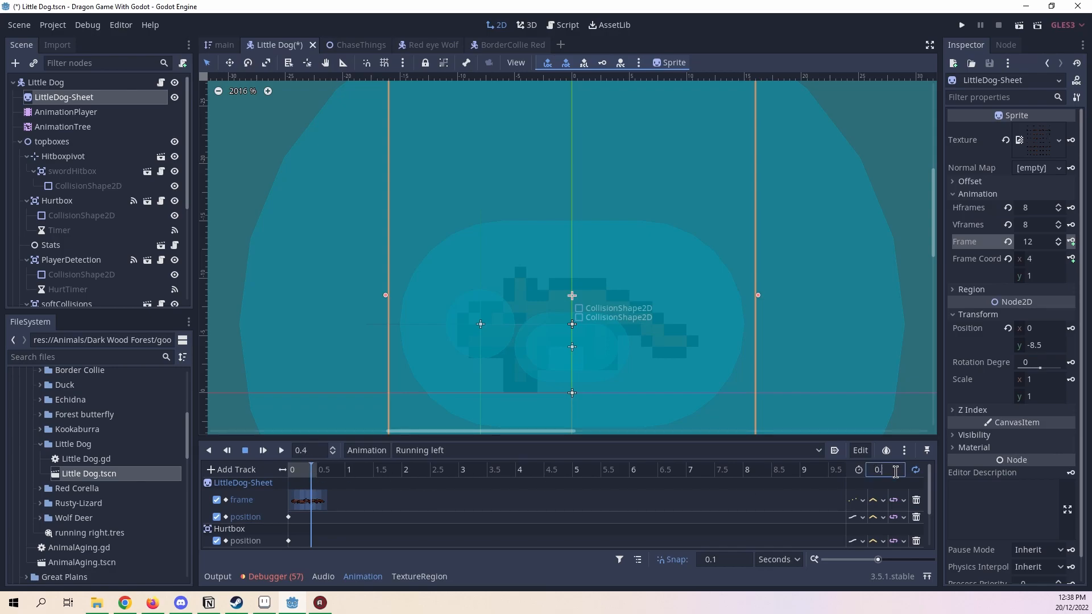
pyautogui.click(286, 455)
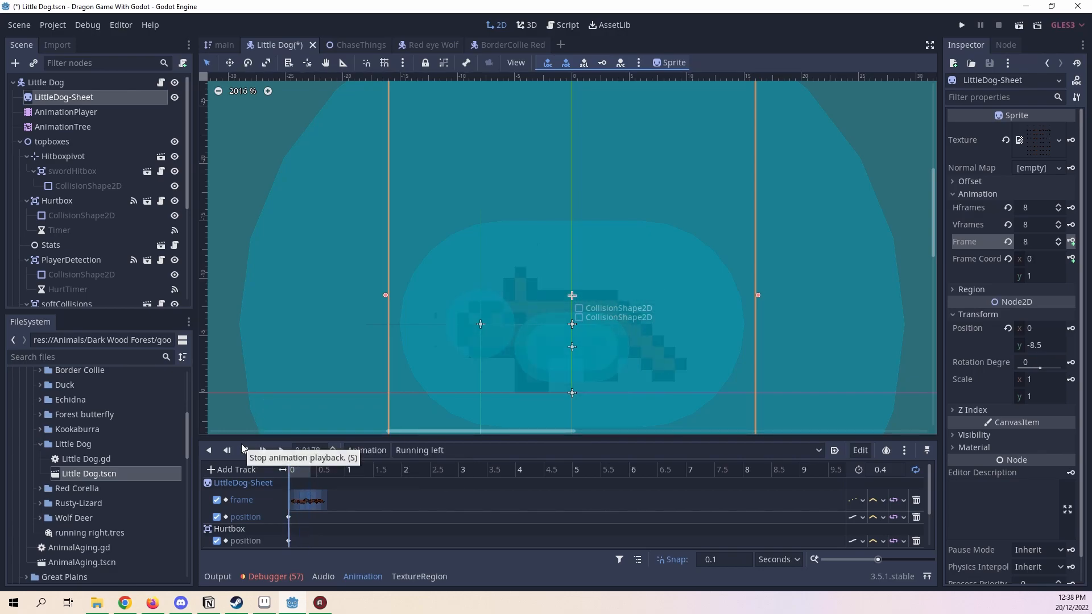
pyautogui.click(175, 142)
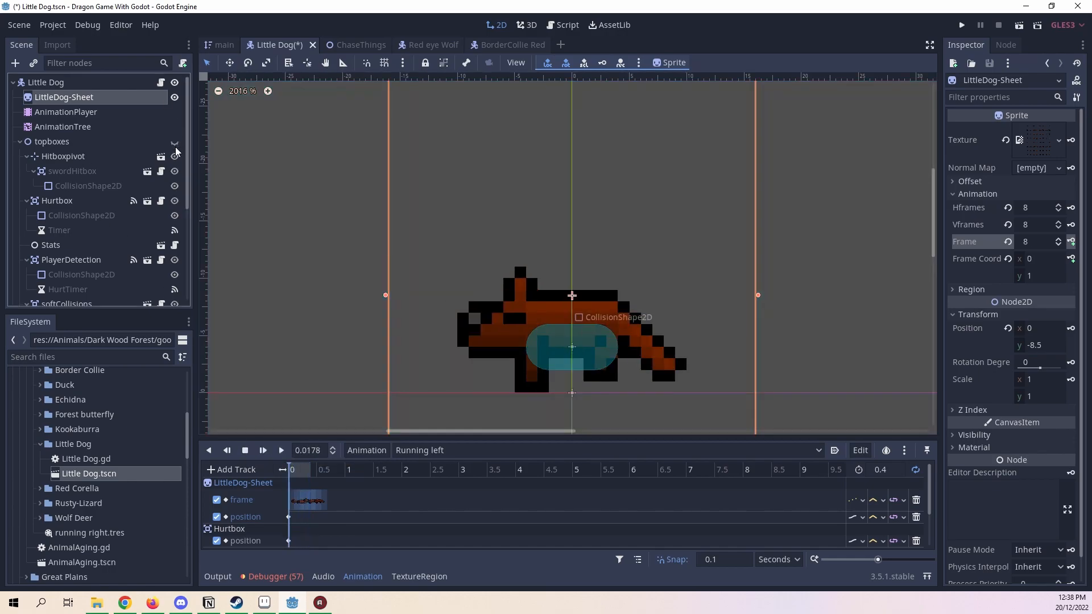
# Step: Try a Running left length of 0.5 s and replay the animation from 0 s
pyautogui.click(894, 470)
pyautogui.write('0.5')
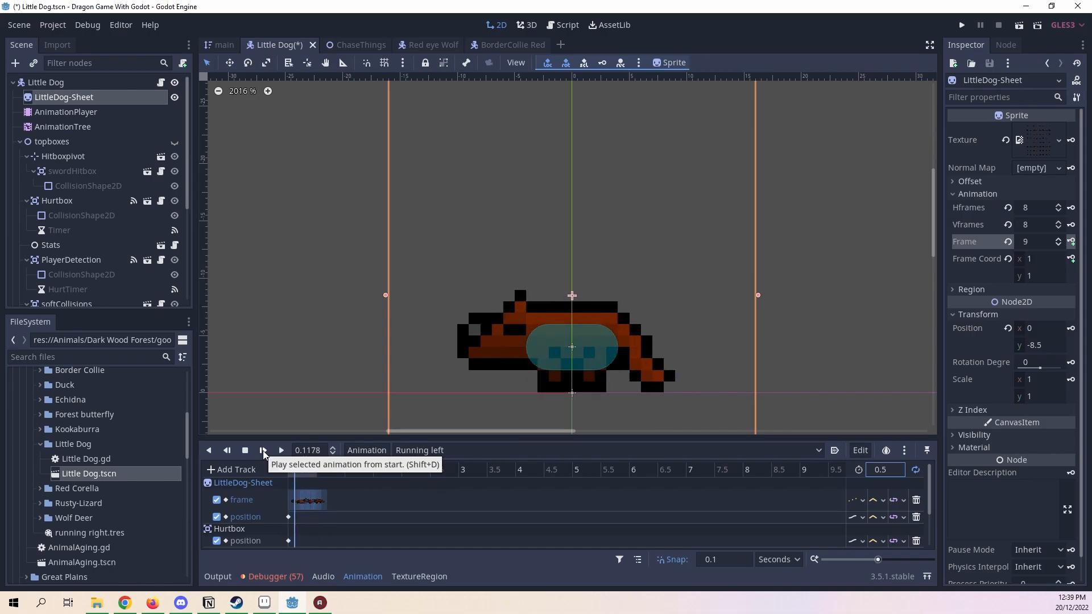
pyautogui.click(246, 449)
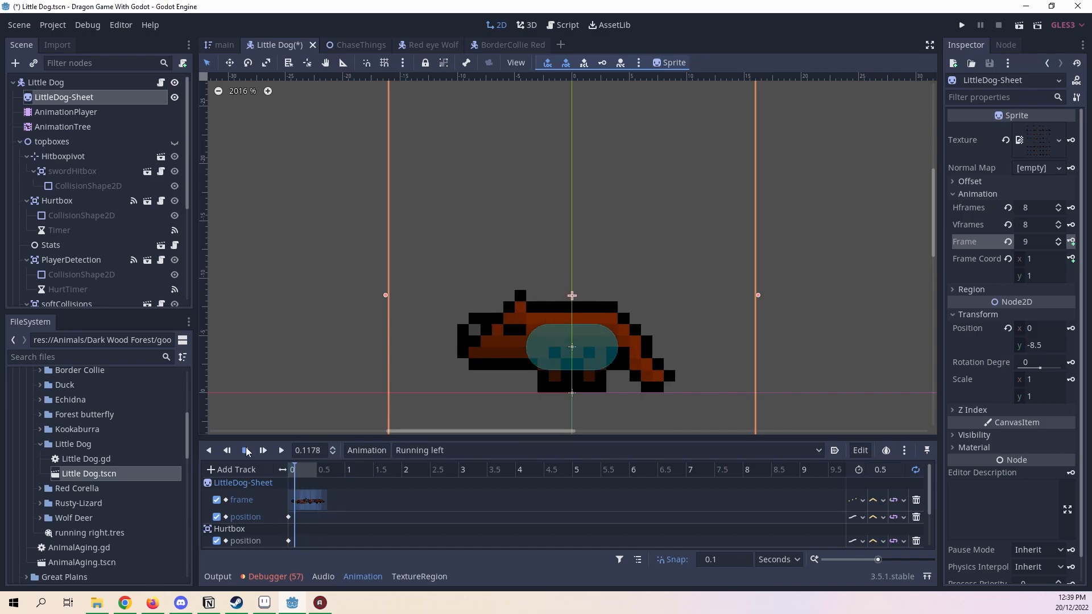
pyautogui.moveTo(302, 466); pyautogui.dragTo(268, 476)
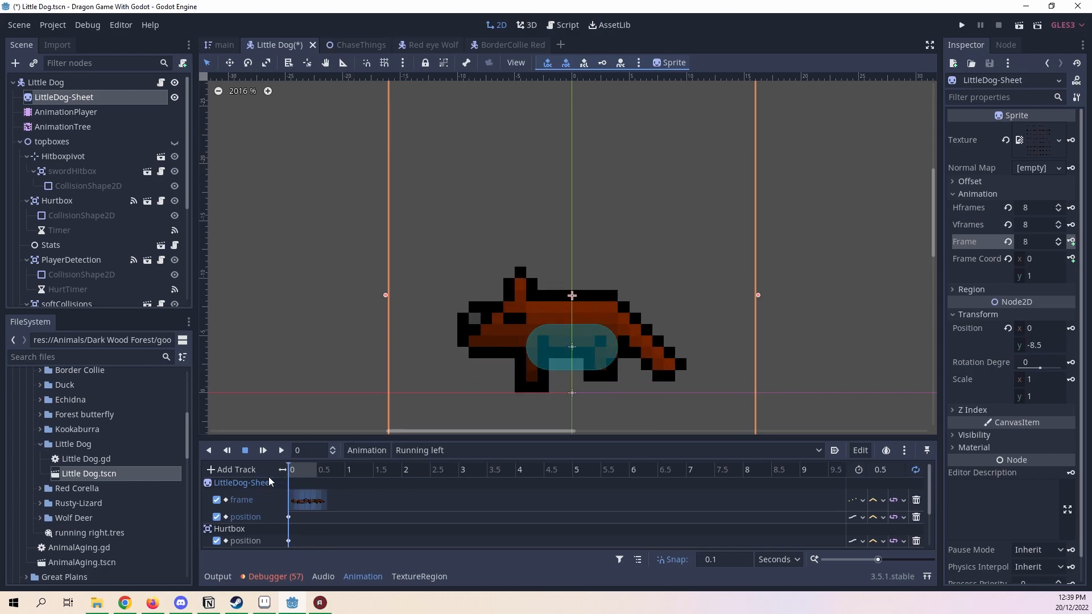
pyautogui.click(281, 449)
# Step: Compare the Running left loop at lengths of 0.4 s and 0.5 s, alternating between them during playback
pyautogui.click(898, 474)
pyautogui.write('0.4')
pyautogui.press('Return')
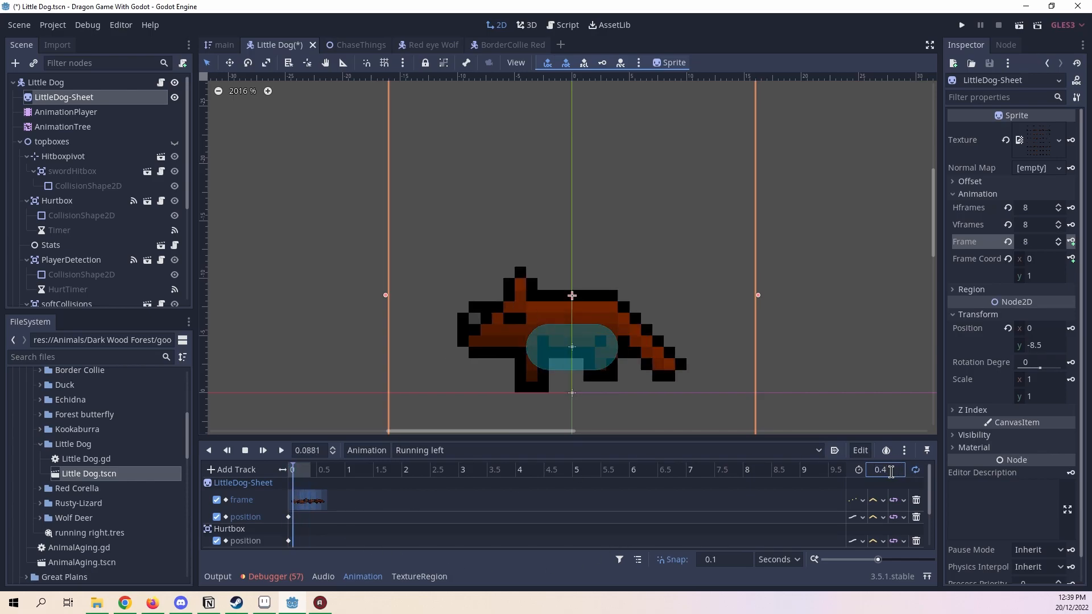
pyautogui.press('BackSpace')
pyautogui.write('5')
pyautogui.press('Return')
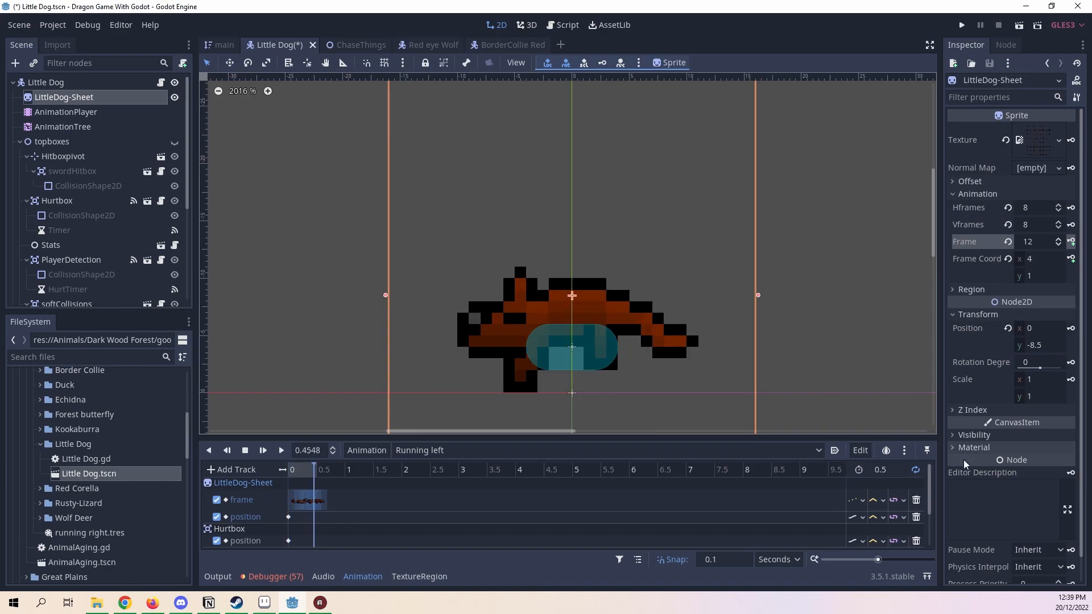
pyautogui.click(896, 469)
pyautogui.press('BackSpace')
pyautogui.write('4')
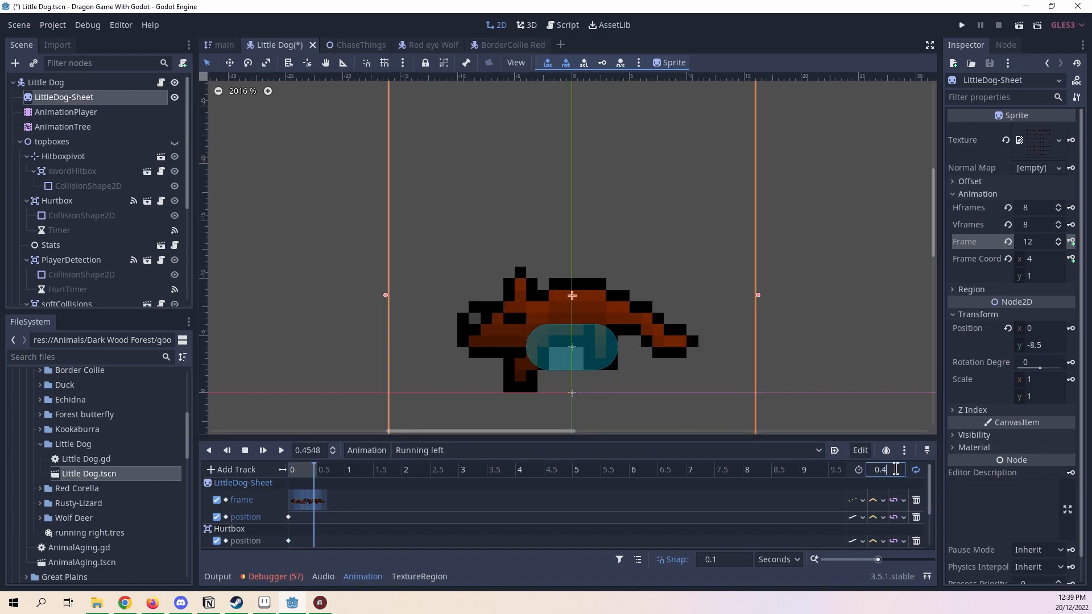
pyautogui.press('Return')
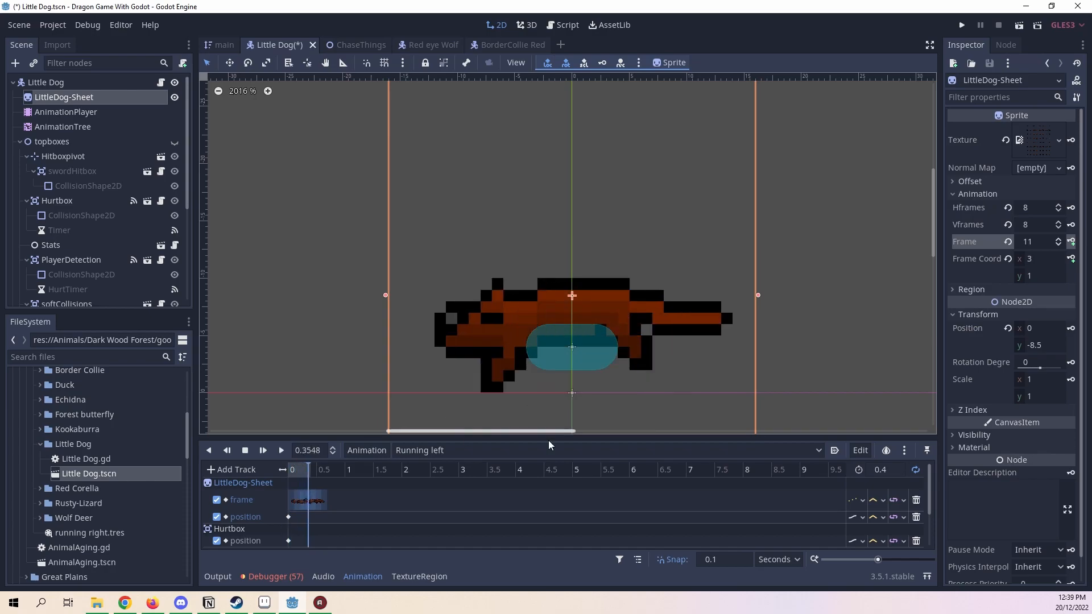
pyautogui.click(897, 470)
pyautogui.press('BackSpace')
pyautogui.write('5')
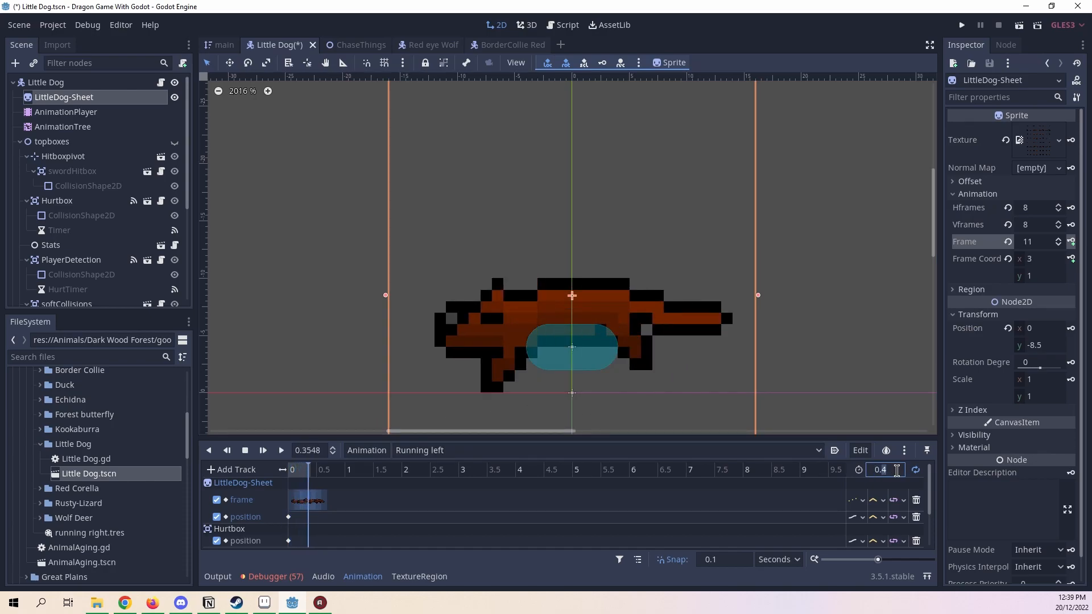
pyautogui.press('Return')
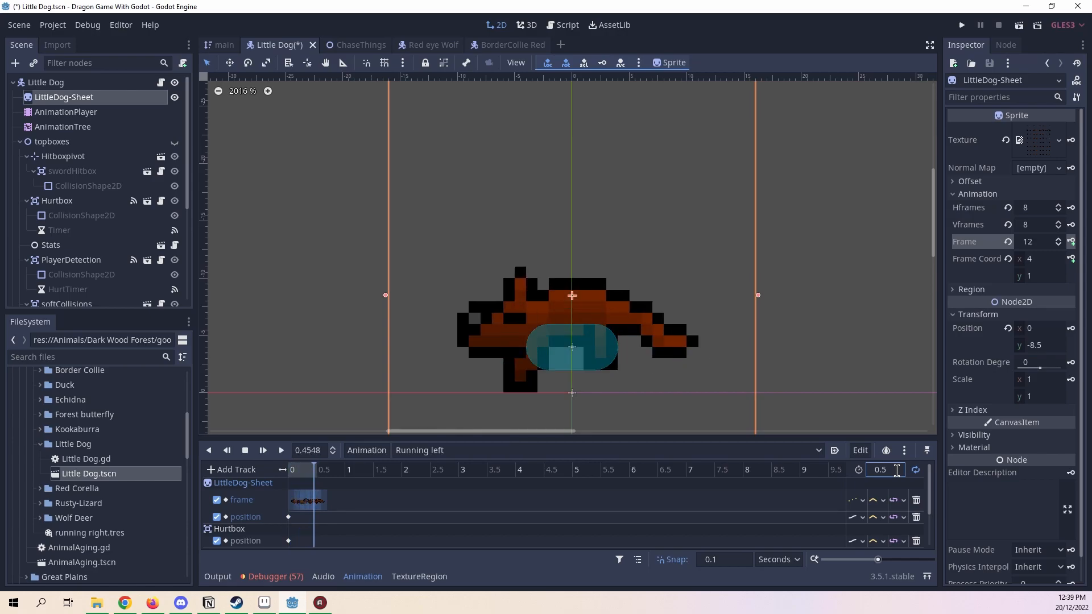
# Step: Set the Running left animation length to 0.4 s
pyautogui.doubleClick(897, 470)
pyautogui.write('0.4')
pyautogui.press('Return')
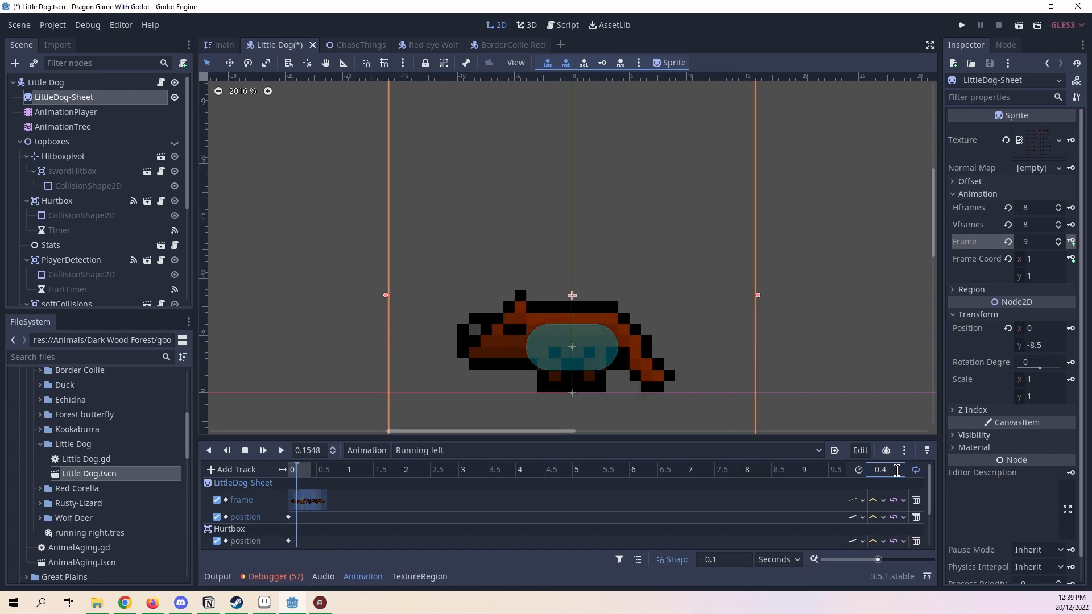
# Step: Set the AnimationPlayer's playback speed to 0.5 and play the Running left animation
pyautogui.click(74, 112)
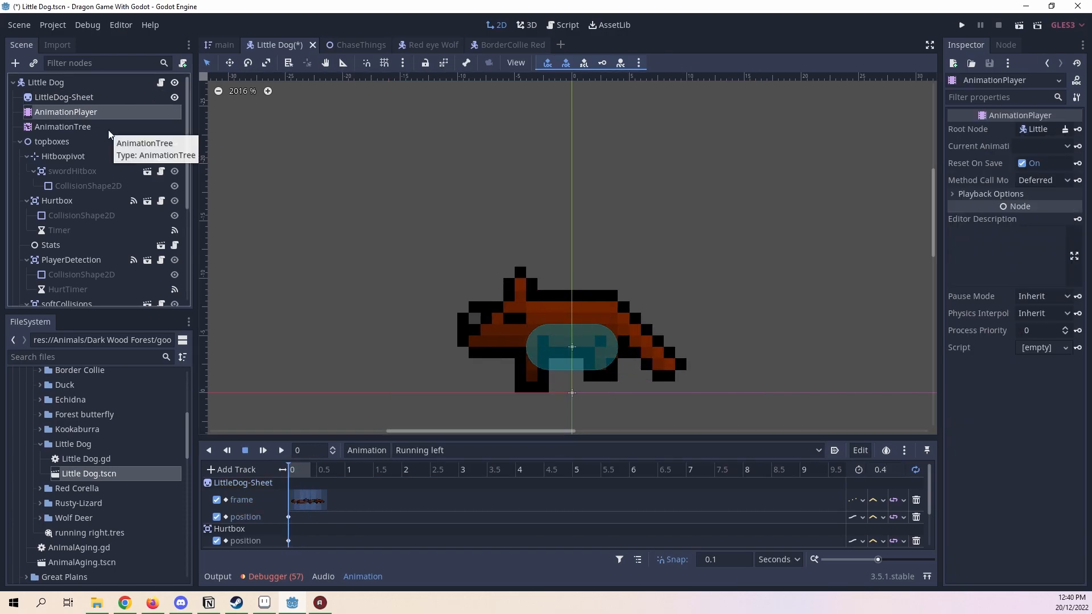
pyautogui.click(108, 127)
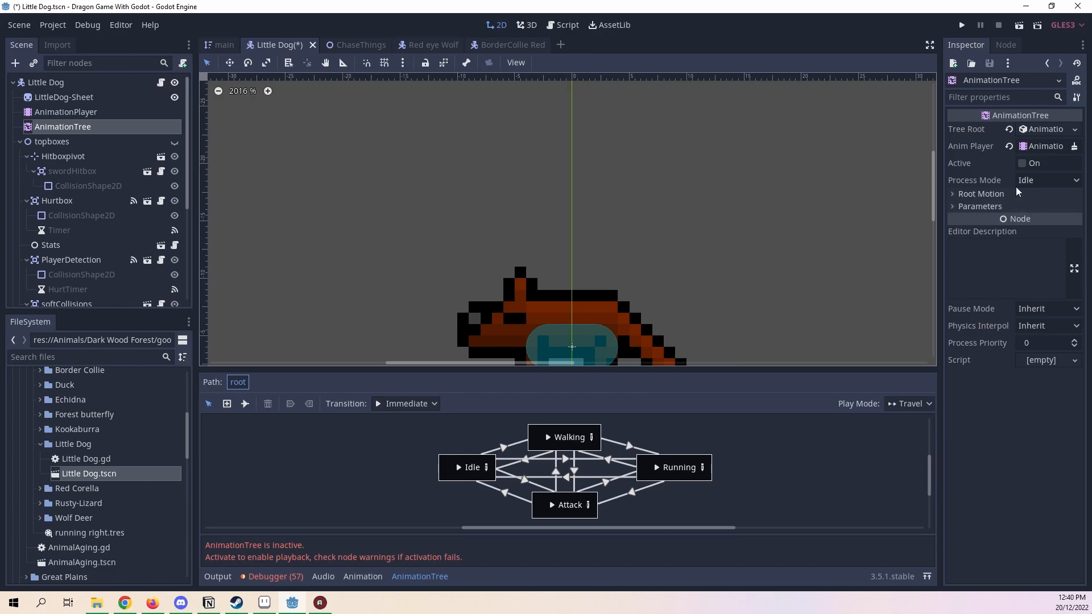
pyautogui.click(1035, 180)
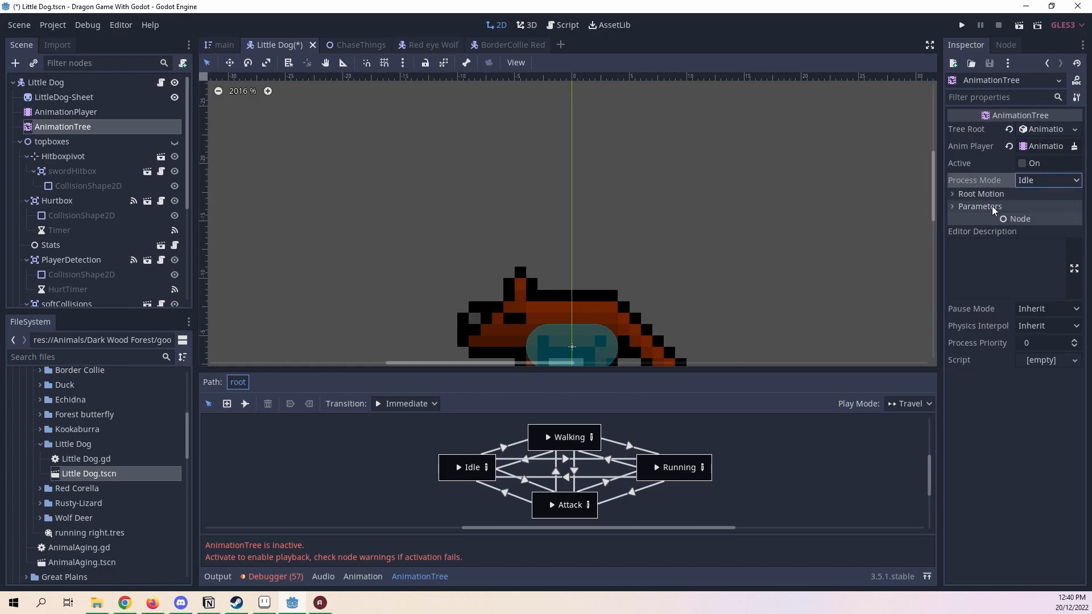
pyautogui.click(59, 113)
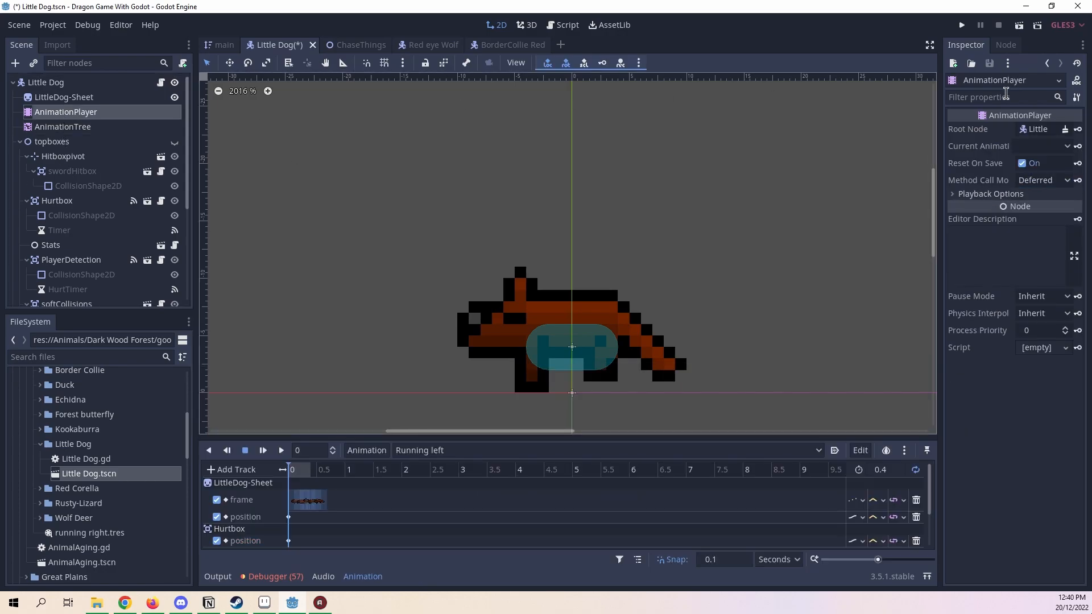
pyautogui.click(1013, 194)
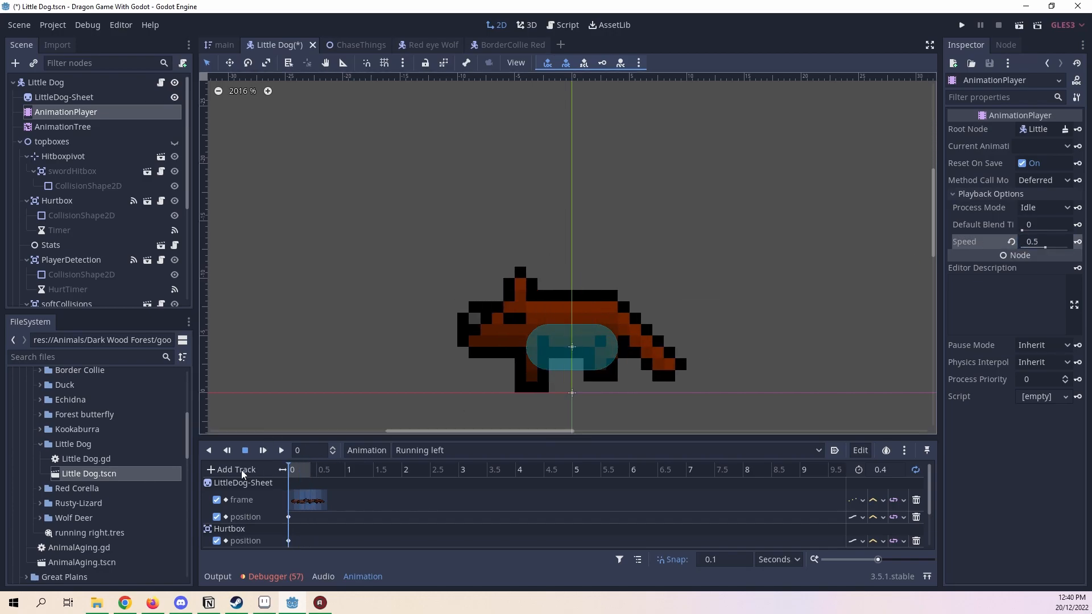
pyautogui.click(281, 451)
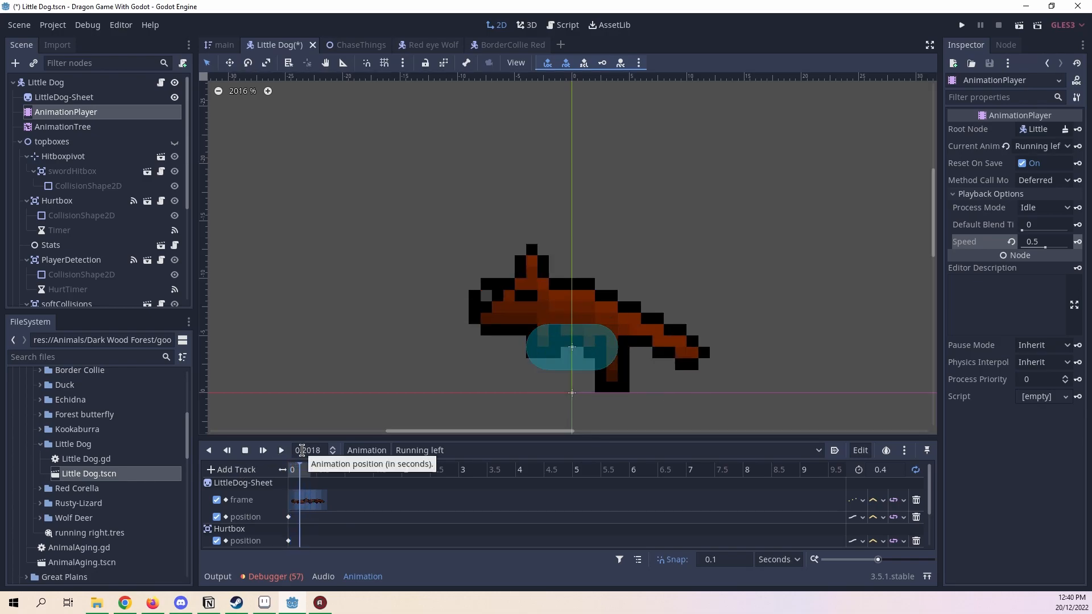
pyautogui.click(480, 453)
pyautogui.click(480, 453)
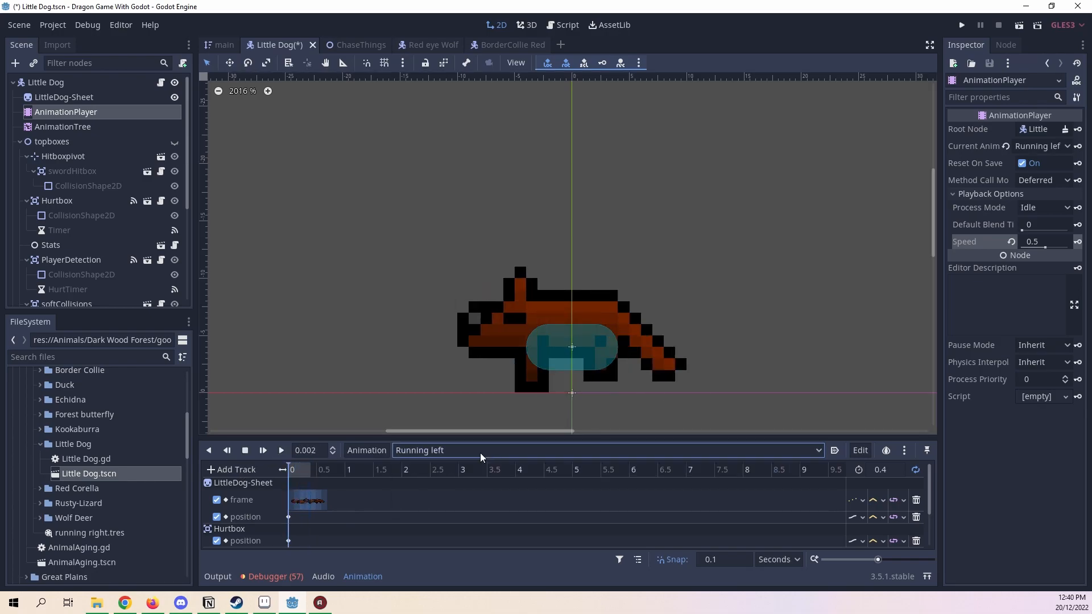
# Step: Try a Running left length of 0.5 s during playback, and return it to 0.4 s
pyautogui.click(883, 469)
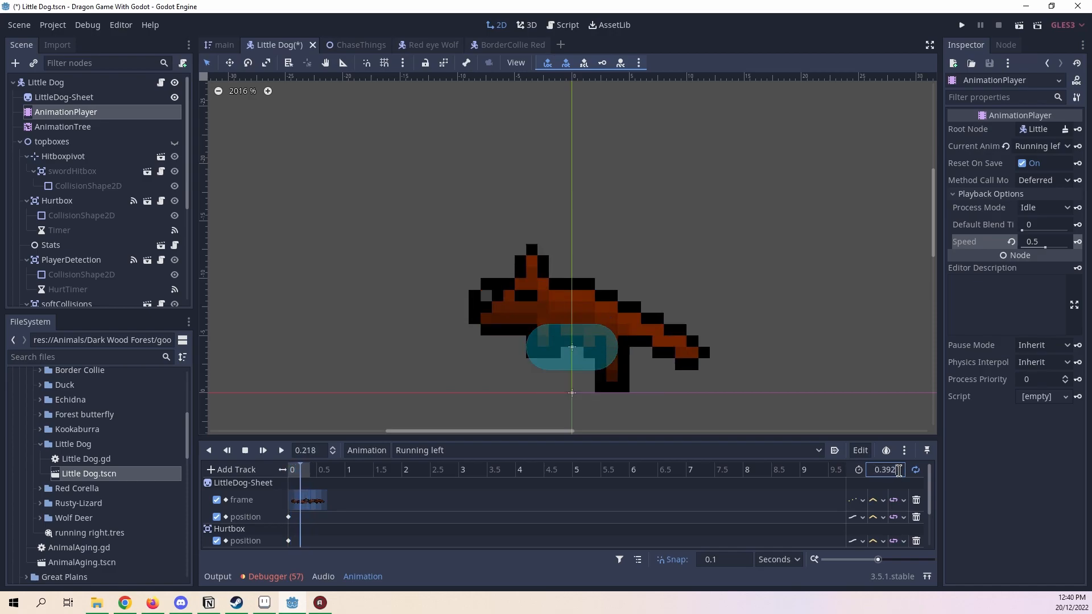
pyautogui.write('5')
pyautogui.press('Return')
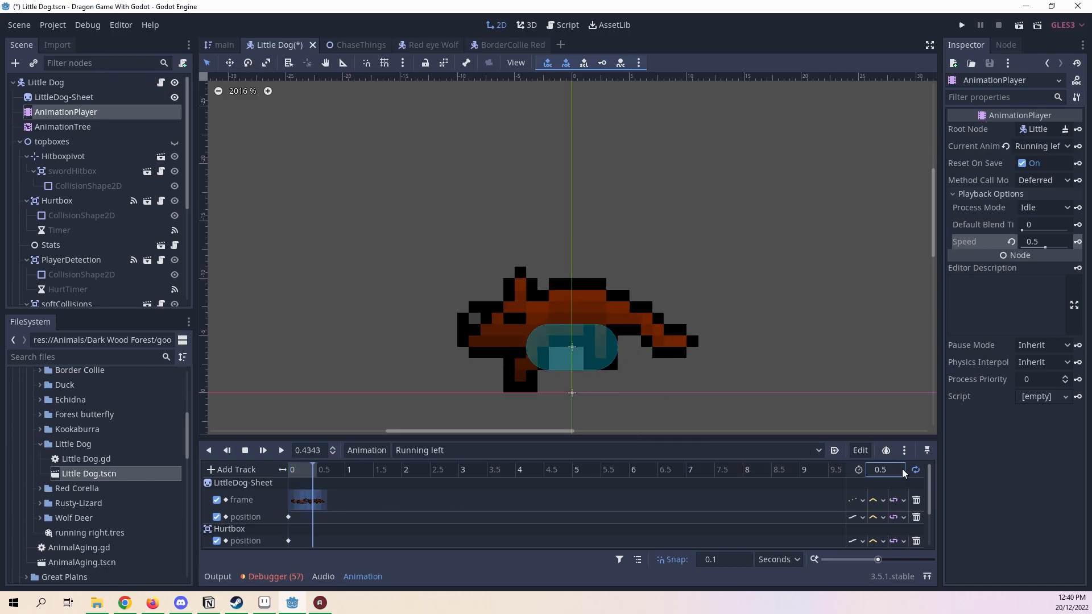
pyautogui.write('0.4')
# Step: Switch to the Walking left animation and reset the AnimationPlayer's playback speed to 1
pyautogui.click(441, 454)
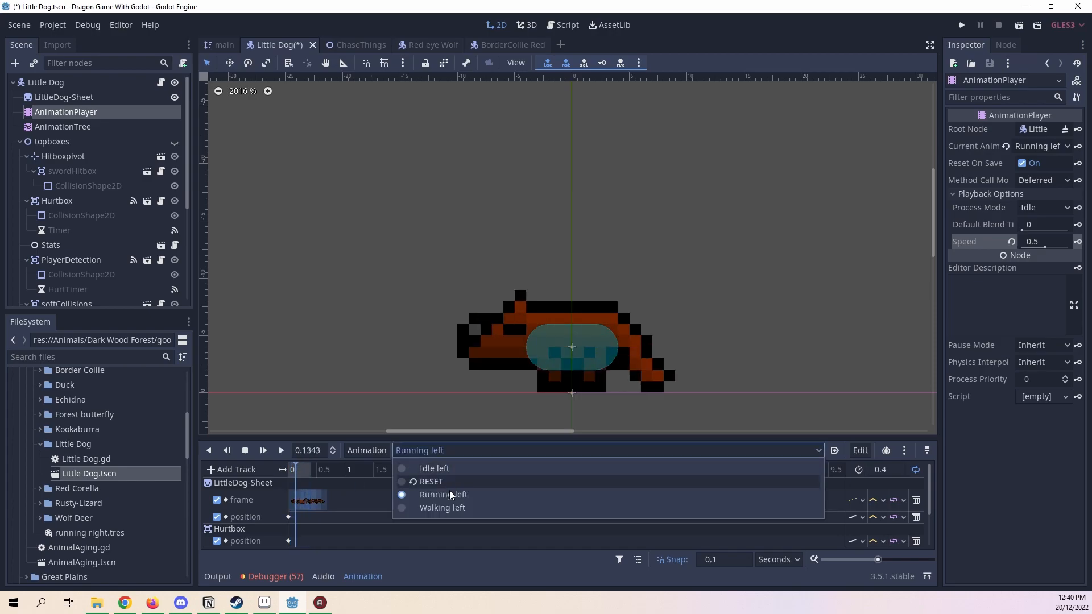
pyautogui.click(461, 512)
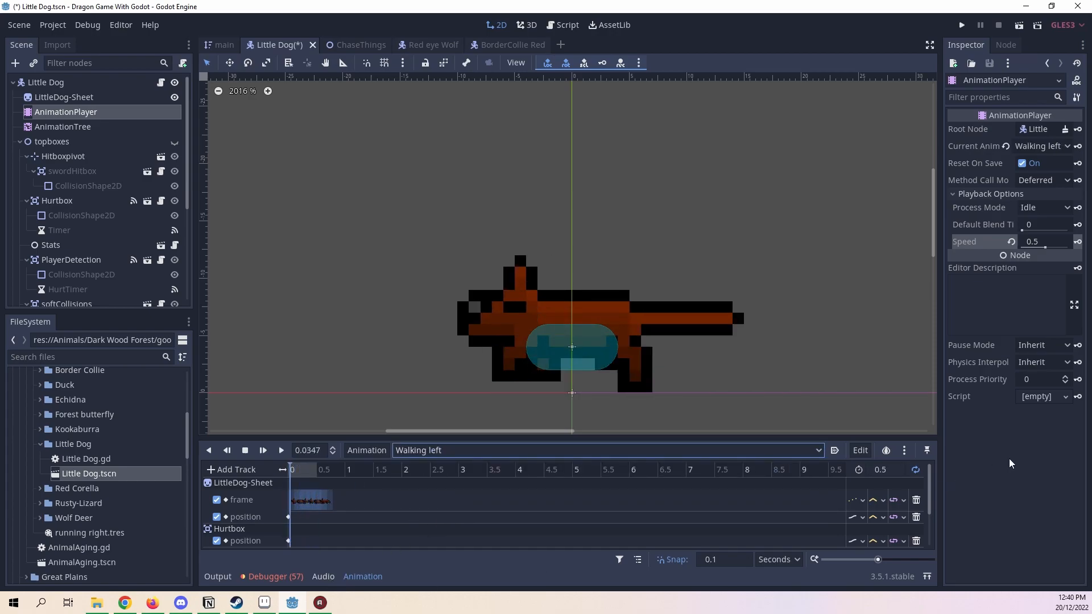
pyautogui.click(1012, 243)
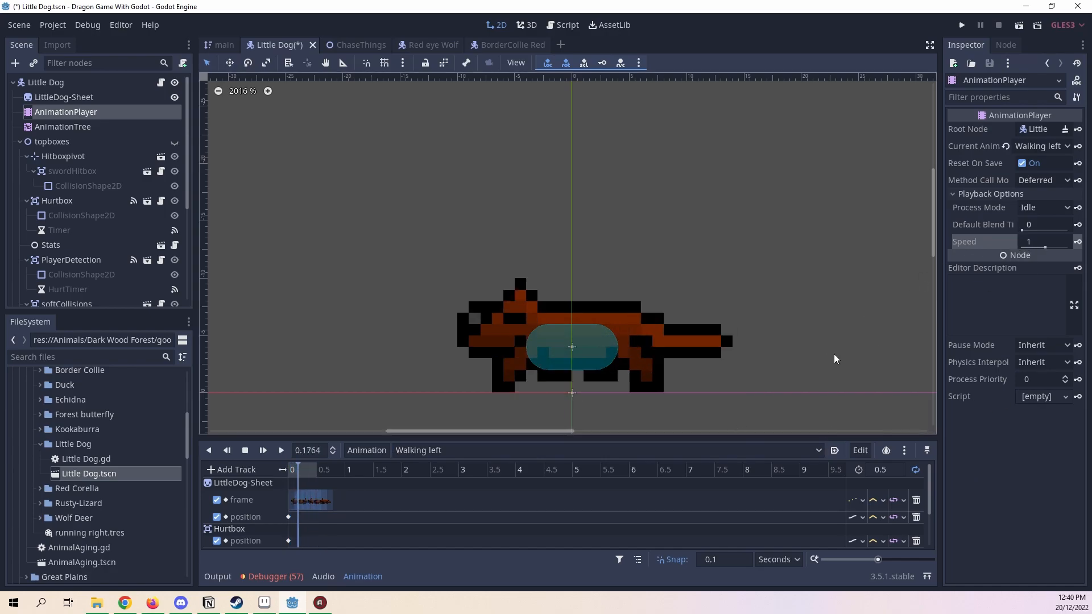
# Step: Switch to the Running left animation, stop its playback and return the timeline to 0 s
pyautogui.click(504, 449)
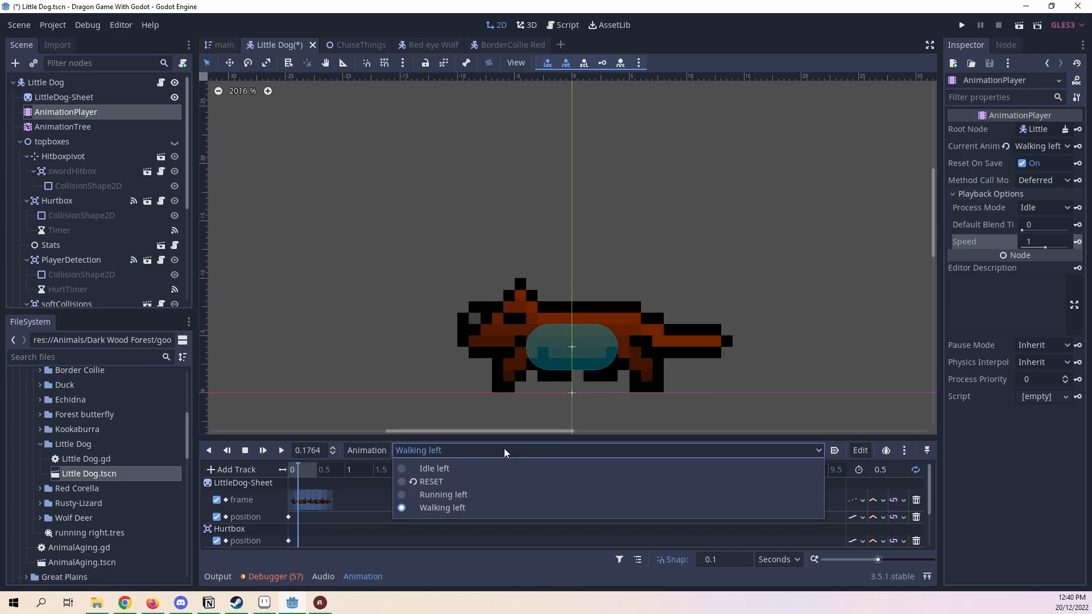
pyautogui.click(471, 495)
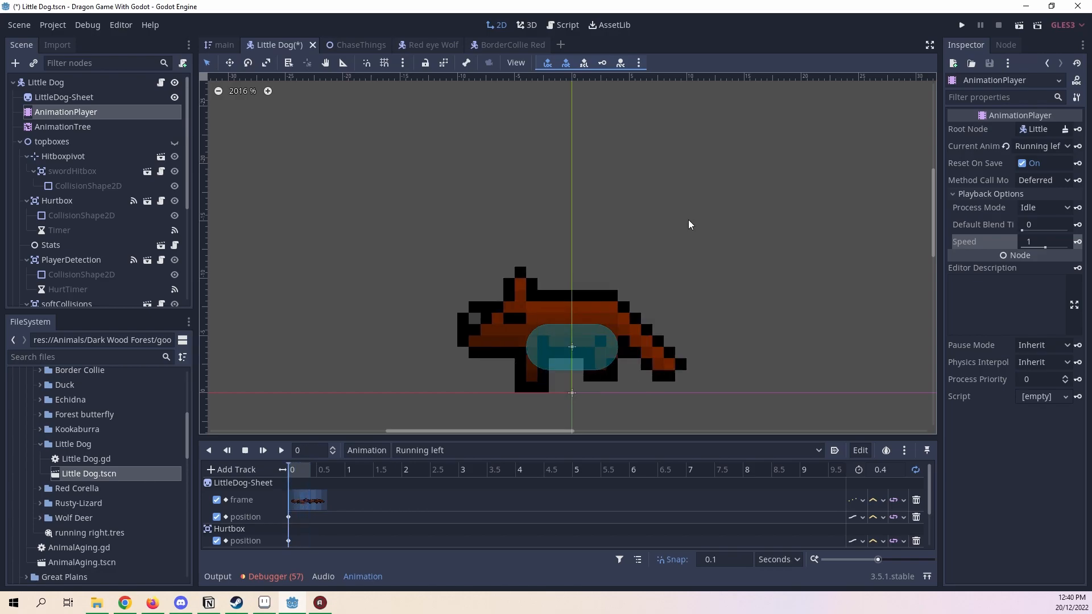
pyautogui.click(245, 451)
pyautogui.moveTo(294, 466); pyautogui.dragTo(260, 466)
# Step: Check the topboxes collision shapes around the sprite, hide them again and save the Little Dog scene
pyautogui.click(173, 143)
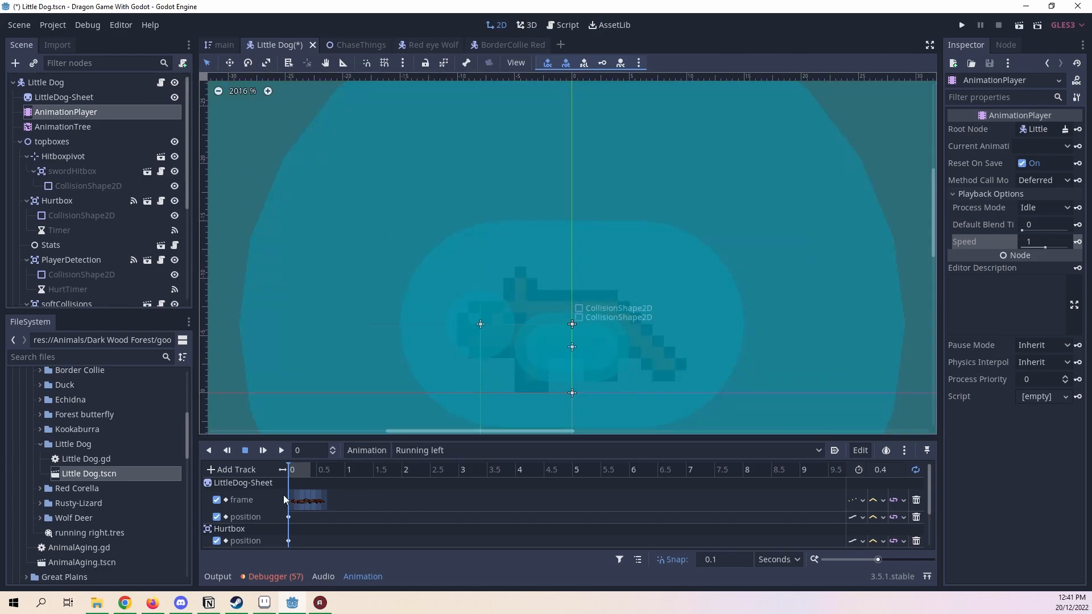
pyautogui.moveTo(299, 470)
pyautogui.mouseDown()
pyautogui.moveTo(348, 468)
pyautogui.moveTo(294, 462)
pyautogui.mouseUp()
pyautogui.scroll(-3, 593, 354)
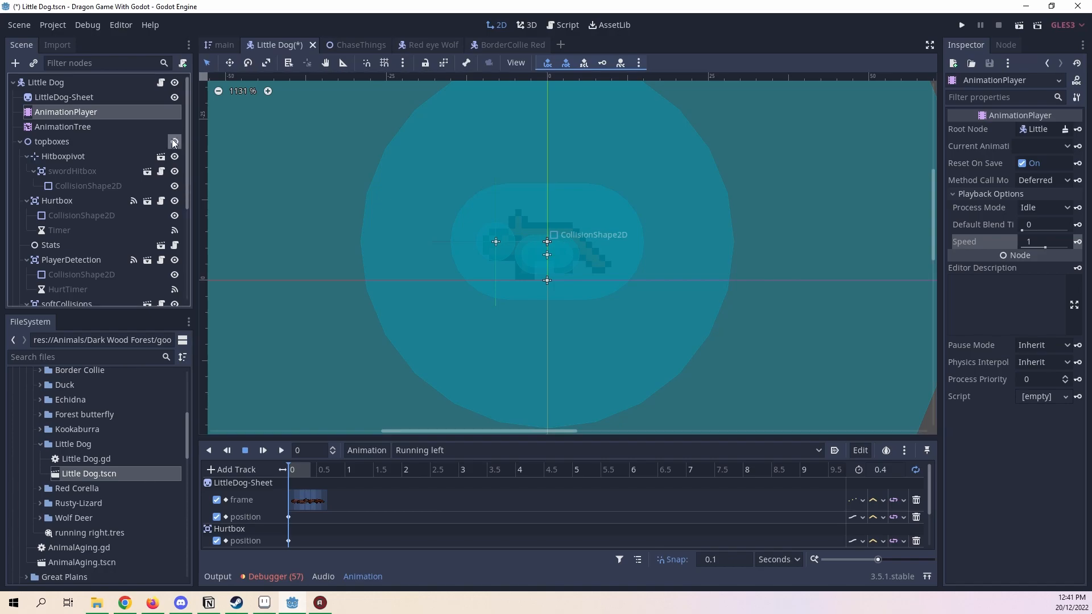
pyautogui.click(173, 143)
pyautogui.scroll(2, 664, 355)
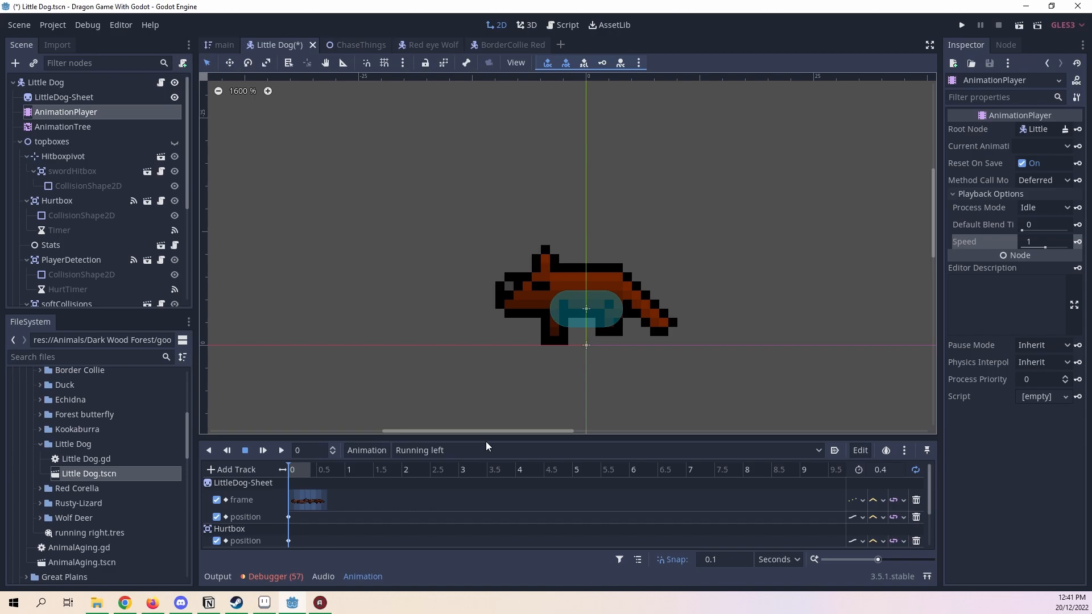
pyautogui.hotkey('ctrl', 's')
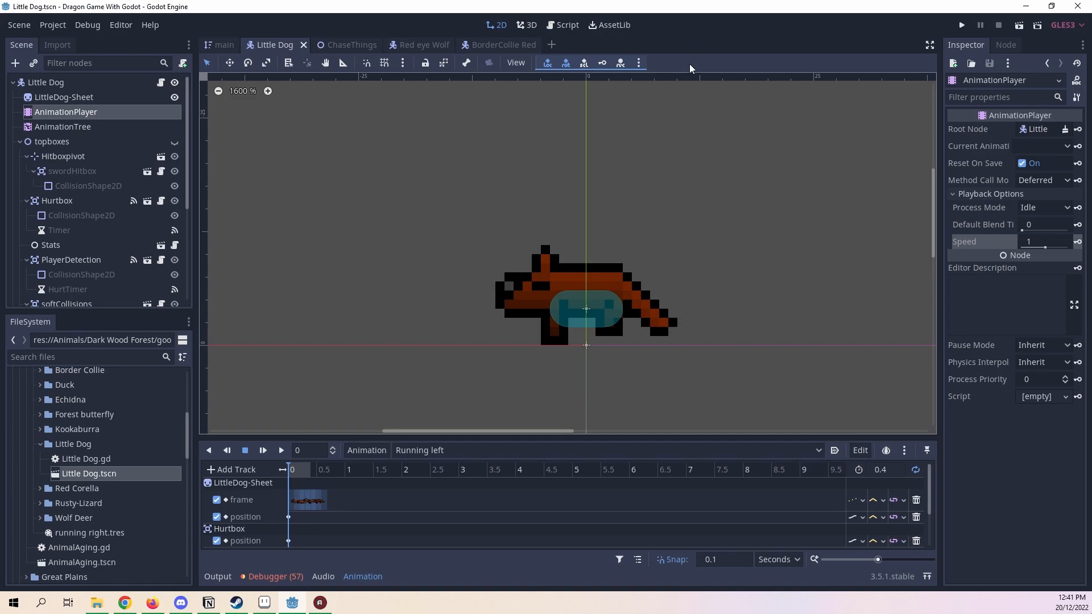
# Step: Switch to the BorderCollie Red scene and select its AnimationPlayer node for reference
pyautogui.click(477, 45)
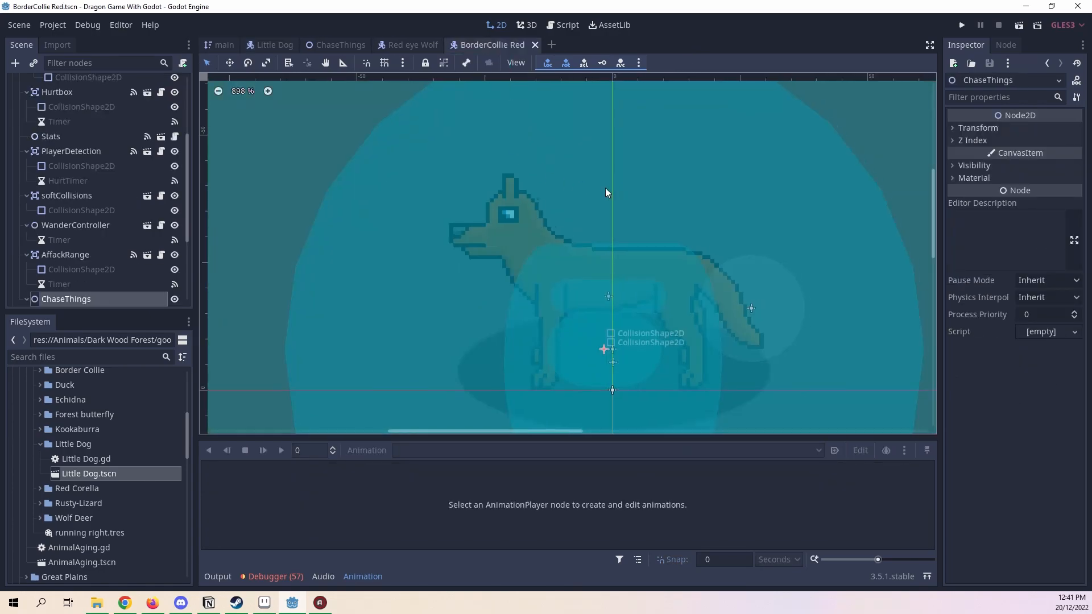
pyautogui.scroll(-3, 463, 292)
pyautogui.scroll(-1, 353, 285)
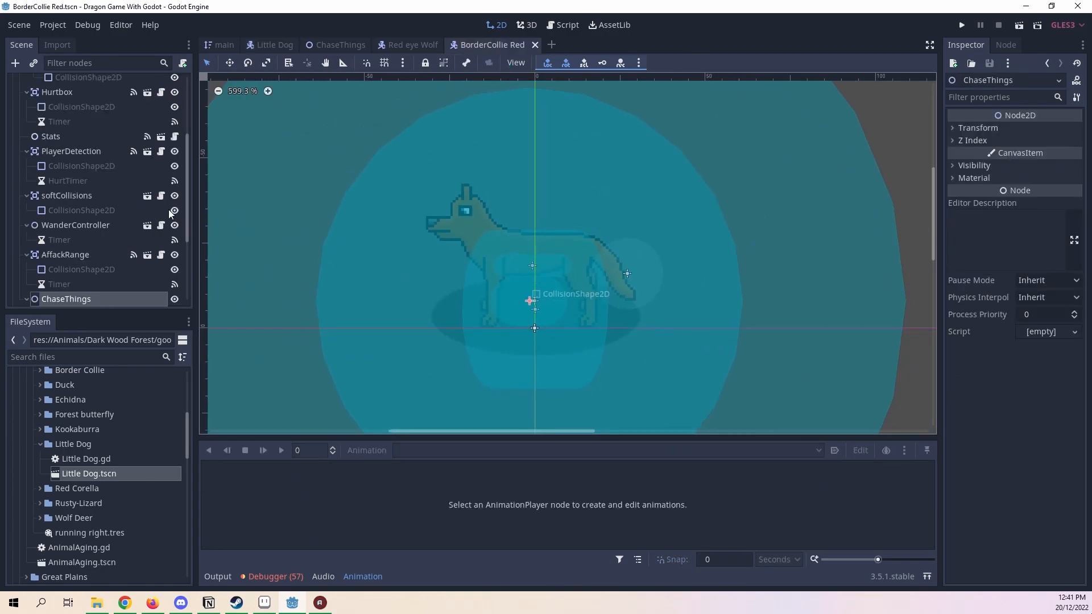
pyautogui.scroll(5, 63, 197)
pyautogui.scroll(-5, 62, 197)
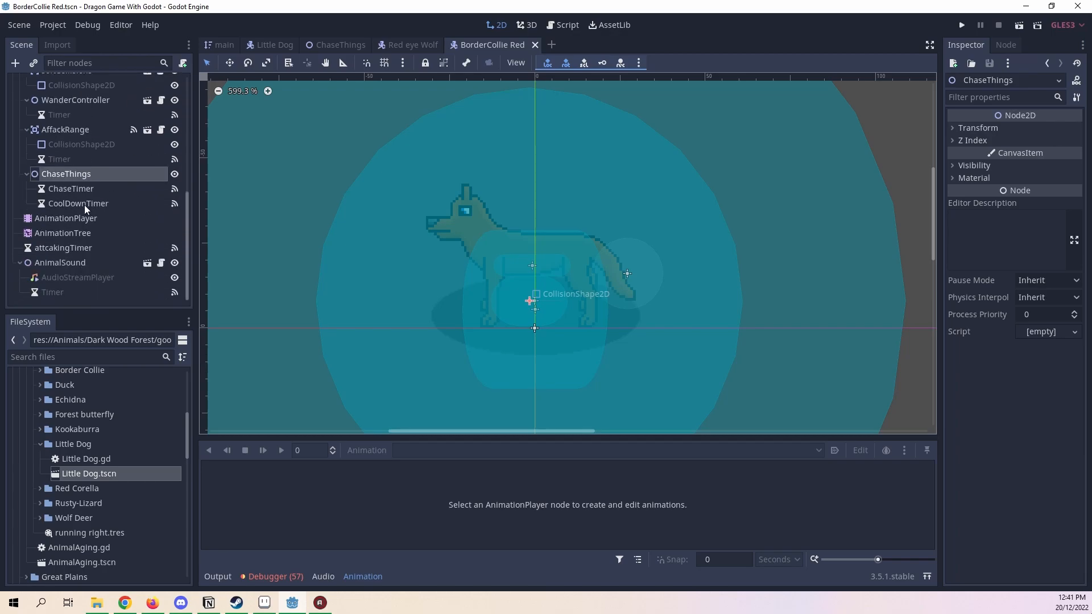
pyautogui.click(92, 232)
pyautogui.click(94, 223)
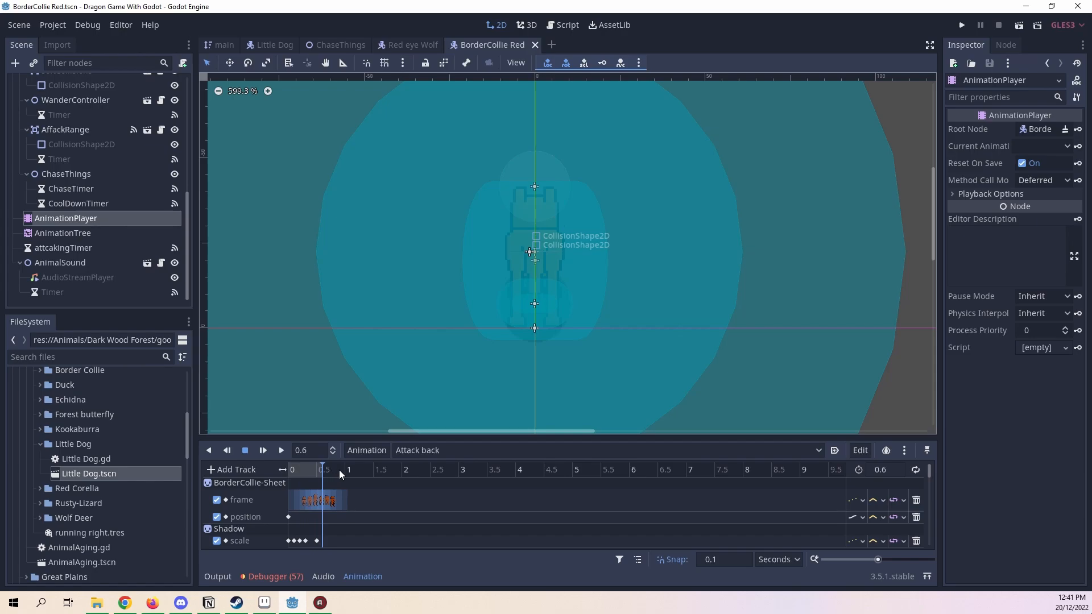
# Step: View the Border Collie's Idle back and Idle left animations
pyautogui.click(410, 452)
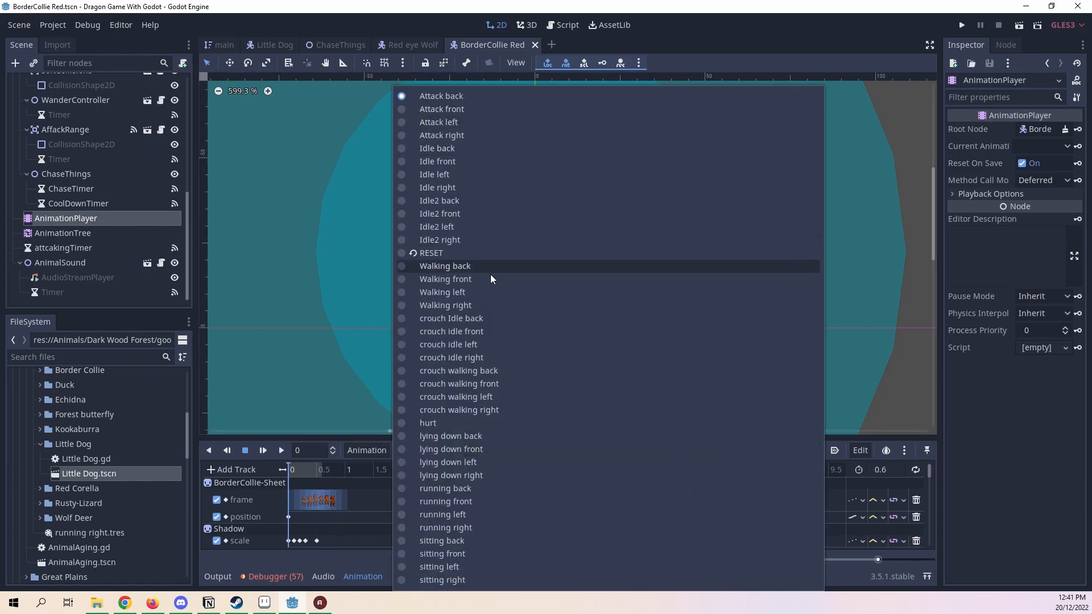
pyautogui.click(513, 149)
pyautogui.click(431, 450)
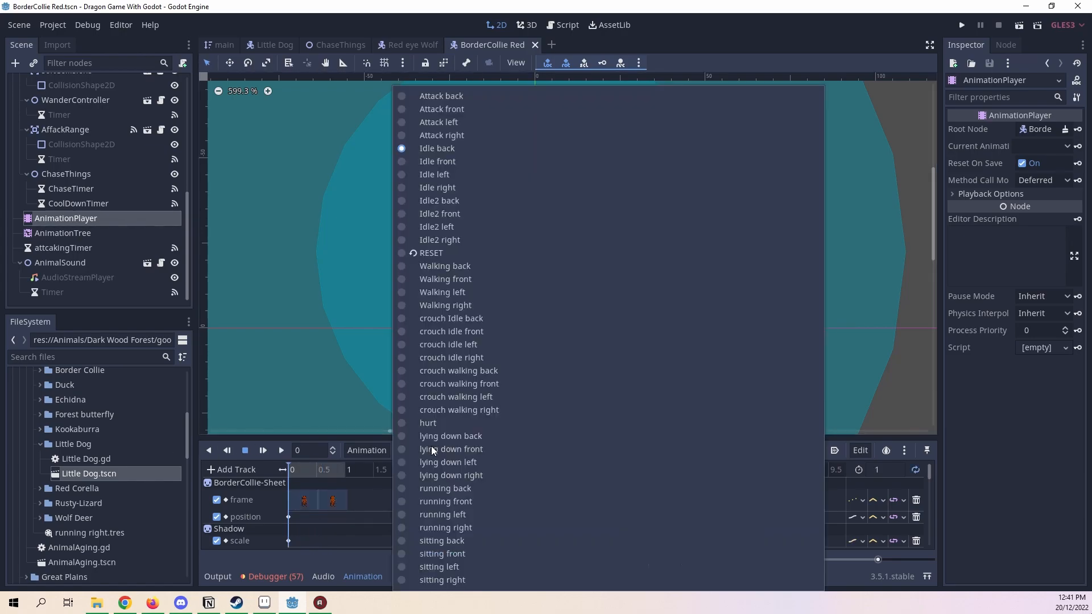
pyautogui.click(471, 175)
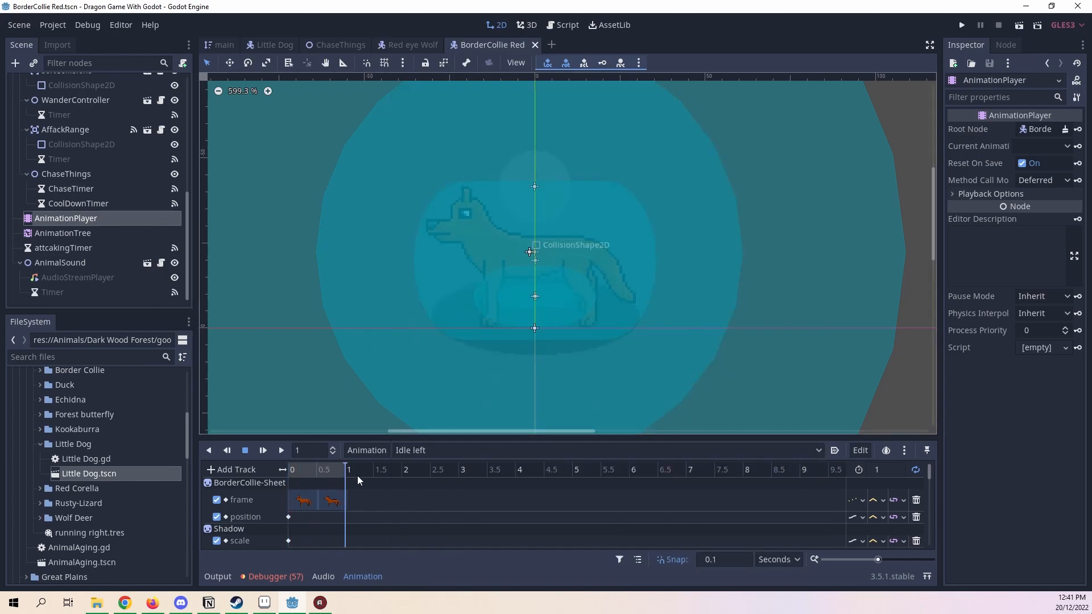
# Step: Play the Border Collie's Walking left animation and review its list of animations
pyautogui.click(497, 454)
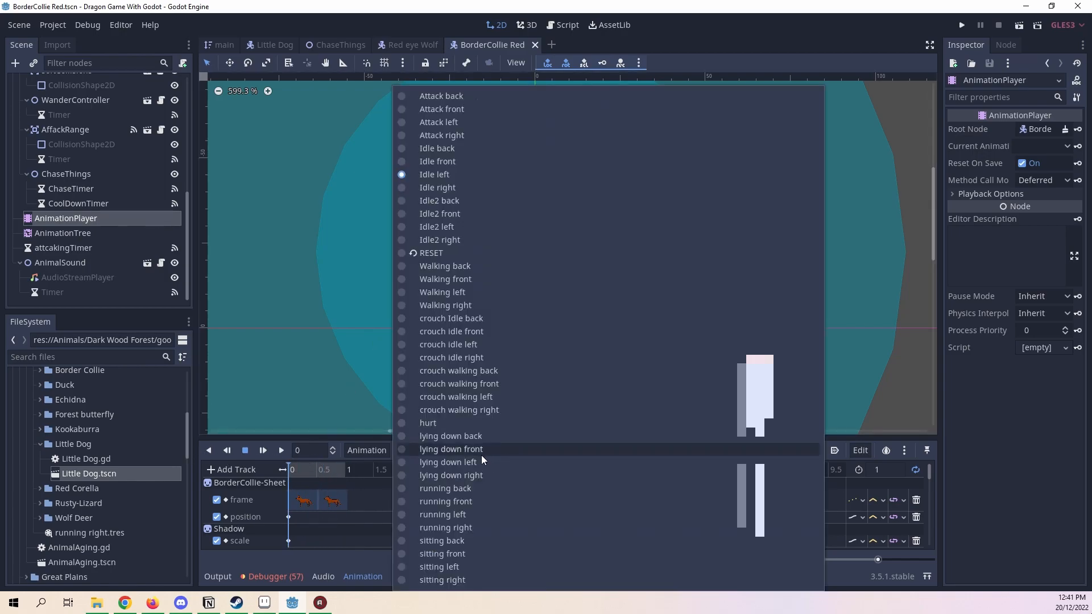
pyautogui.click(475, 294)
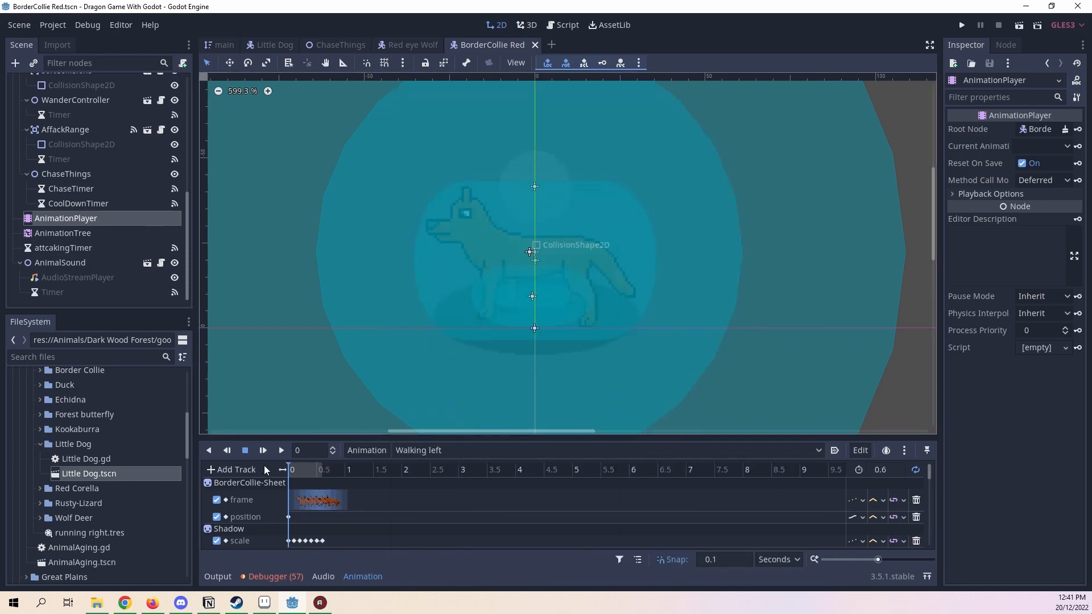
pyautogui.click(245, 450)
pyautogui.click(287, 451)
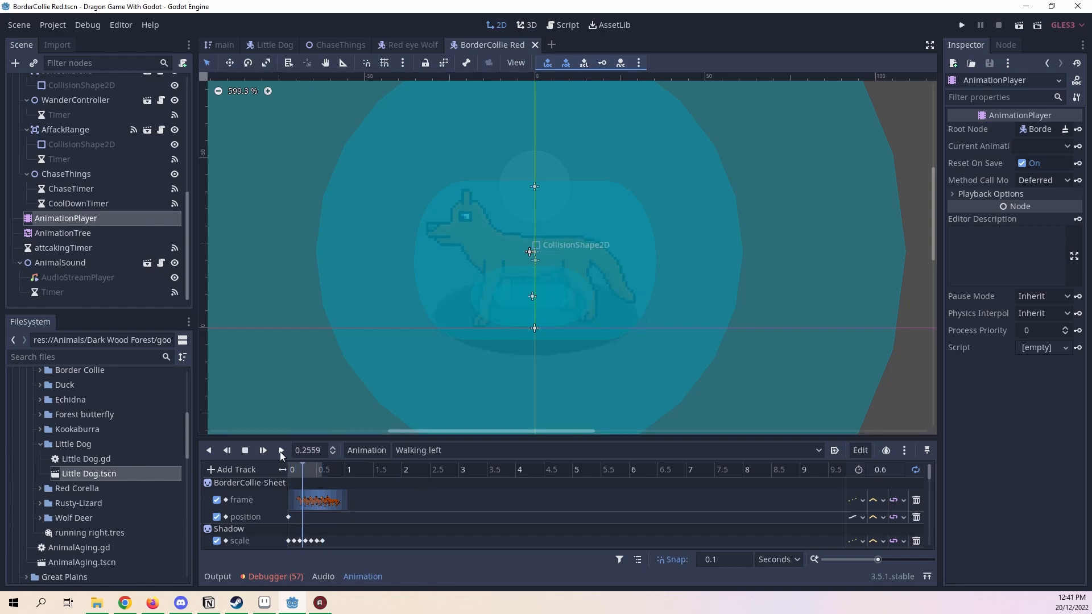
pyautogui.click(239, 455)
pyautogui.click(461, 457)
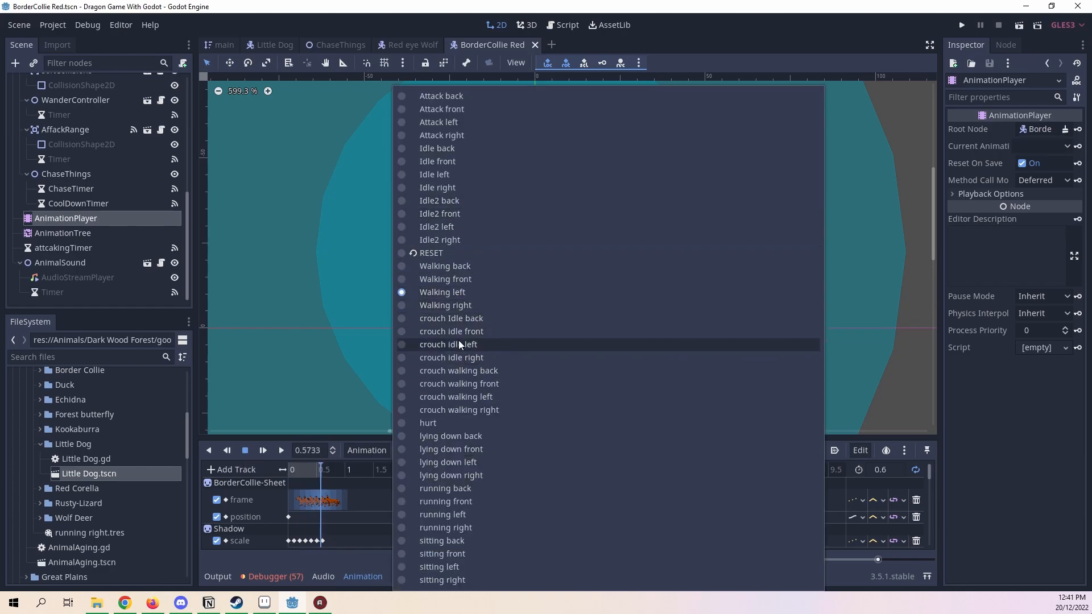
pyautogui.click(396, 43)
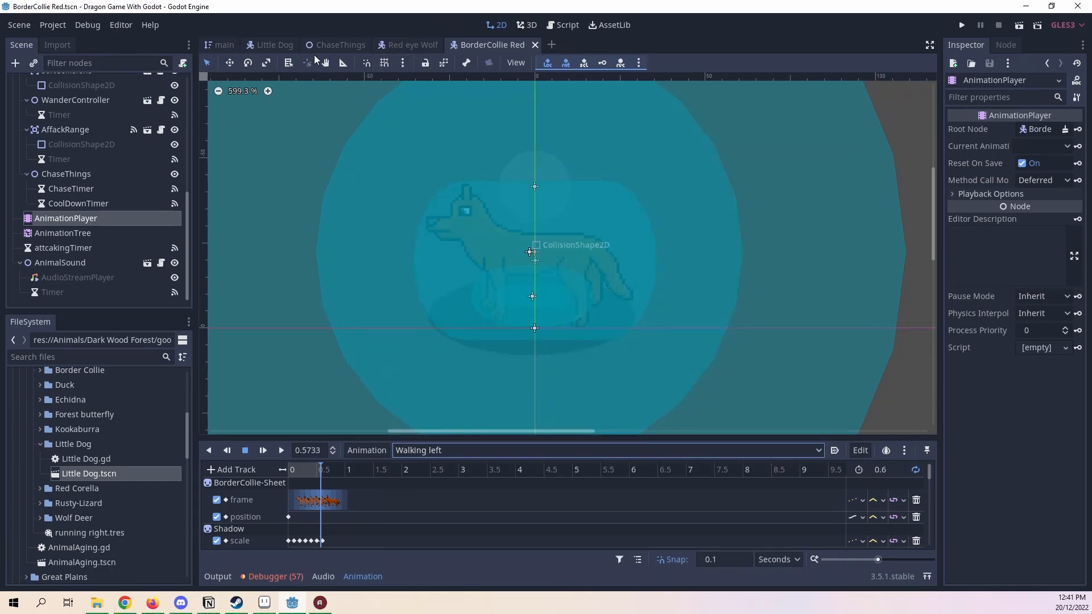
# Step: Return to the Little Dog scene and display its Idle left animation
pyautogui.click(264, 43)
pyautogui.scroll(3, 693, 279)
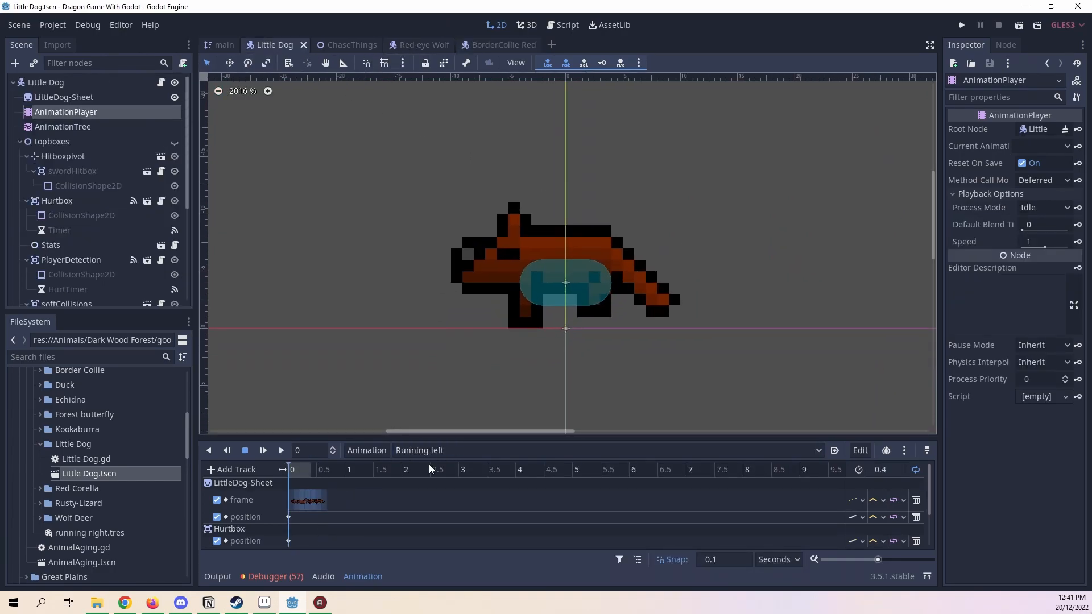
pyautogui.click(454, 449)
pyautogui.click(421, 482)
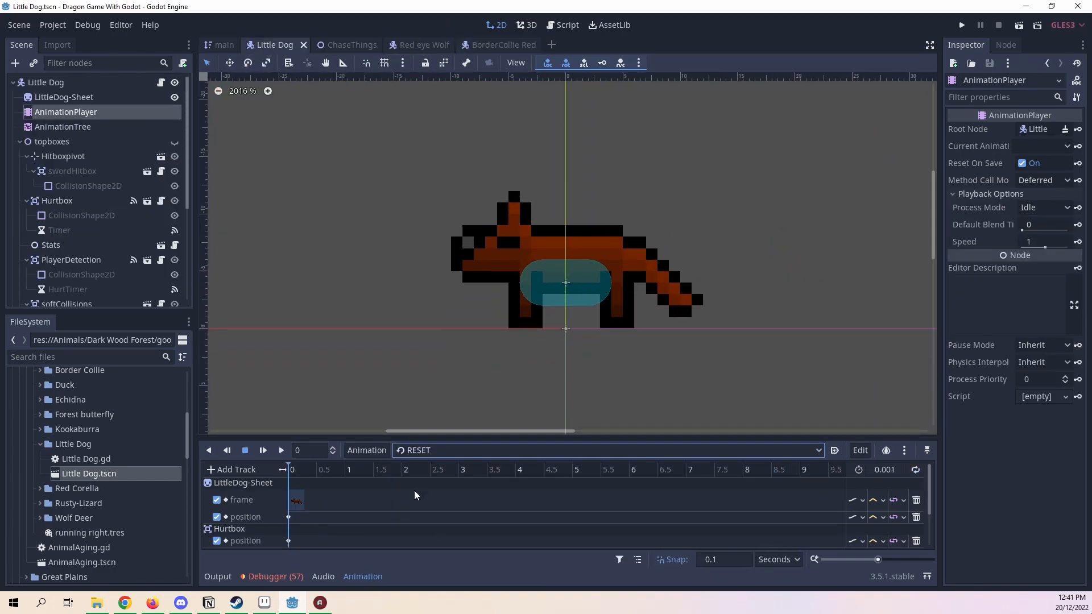
pyautogui.click(455, 448)
pyautogui.click(455, 465)
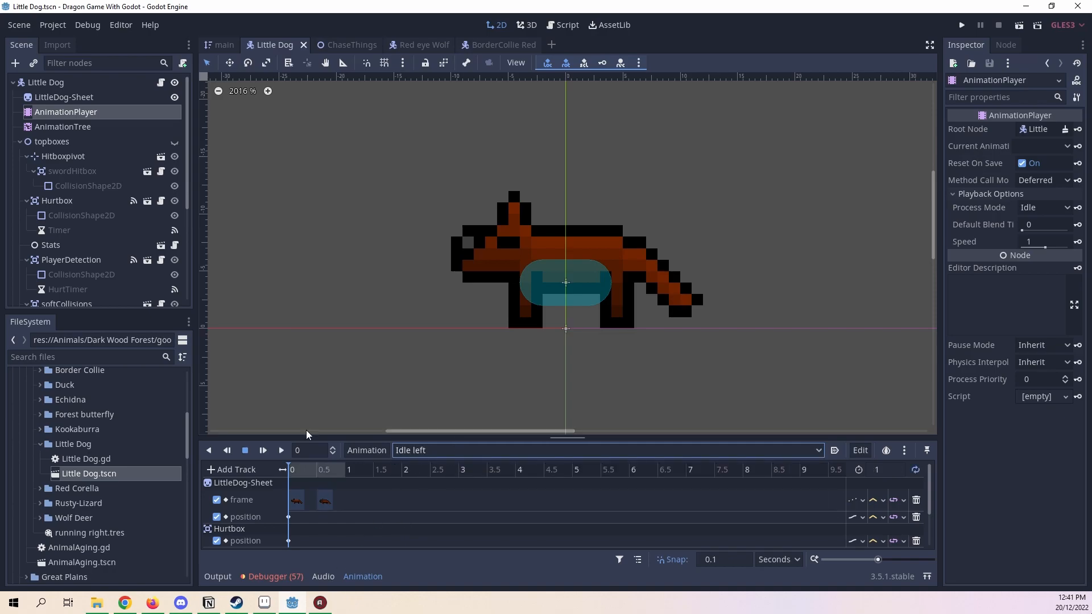
# Step: Add the Shadow.tscn scene as a child instance of the Little Dog root node
pyautogui.click(72, 79)
pyautogui.scroll(-15, 92, 433)
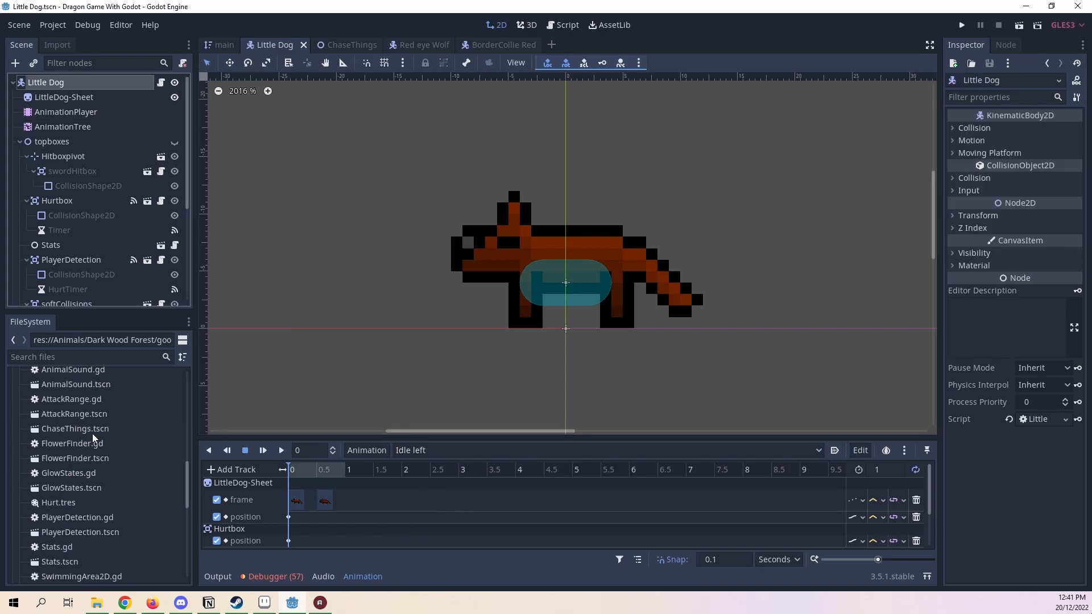
pyautogui.scroll(-3, 92, 434)
pyautogui.moveTo(61, 553); pyautogui.dragTo(59, 83)
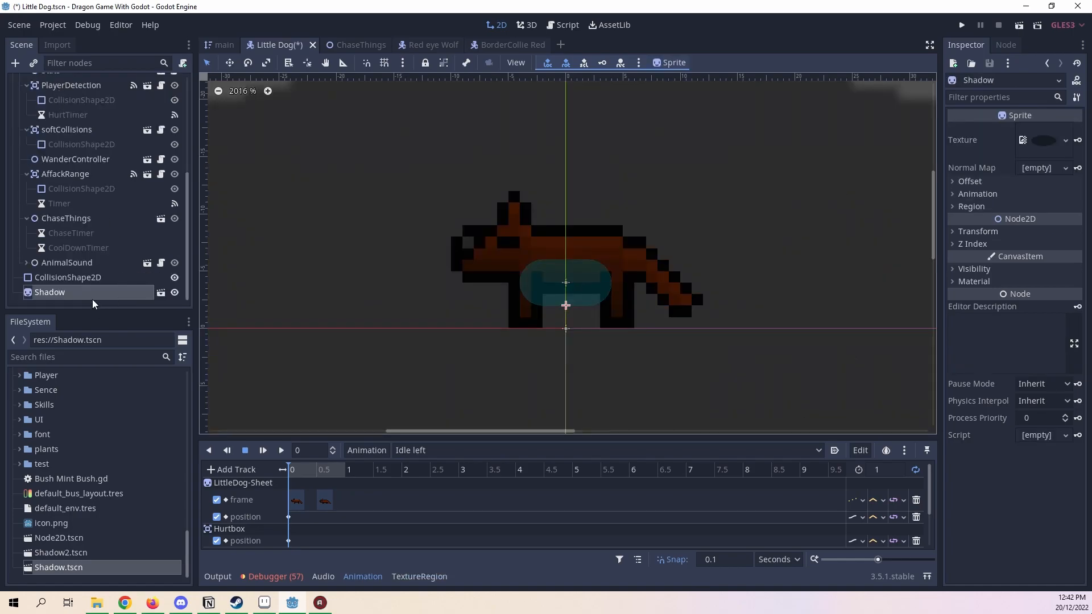
# Step: Move the Shadow node directly above LittleDog-Sheet under the Little Dog root in the scene tree
pyautogui.moveTo(87, 268); pyautogui.dragTo(73, 226)
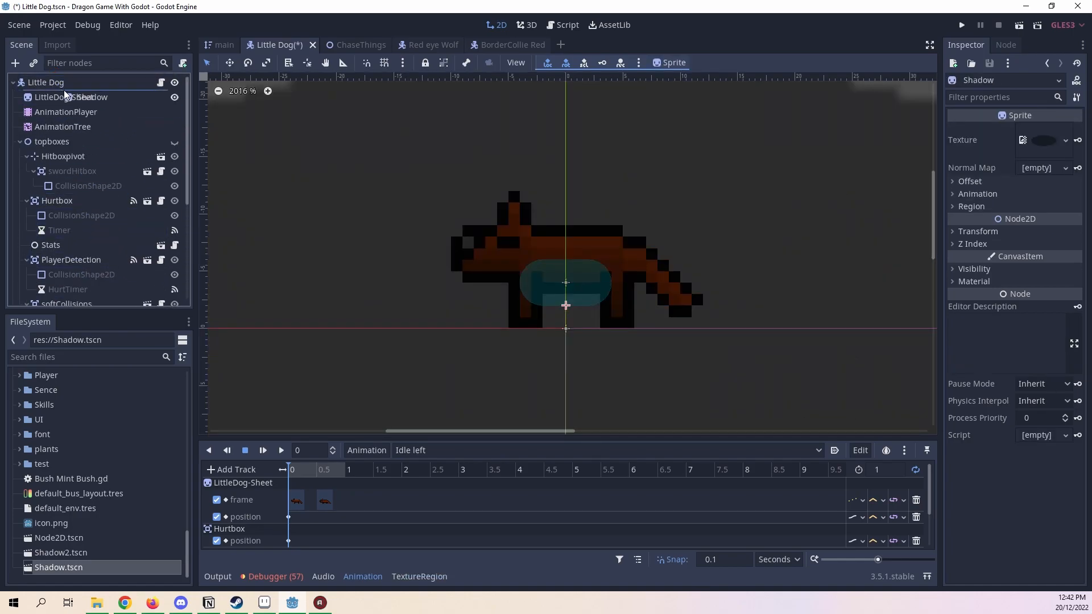
pyautogui.moveTo(64, 90); pyautogui.dragTo(63, 91)
pyautogui.click(45, 95)
# Step: Shrink the Shadow sprite to roughly the dog's length and place it under the dog's feet
pyautogui.scroll(-1, 831, 220)
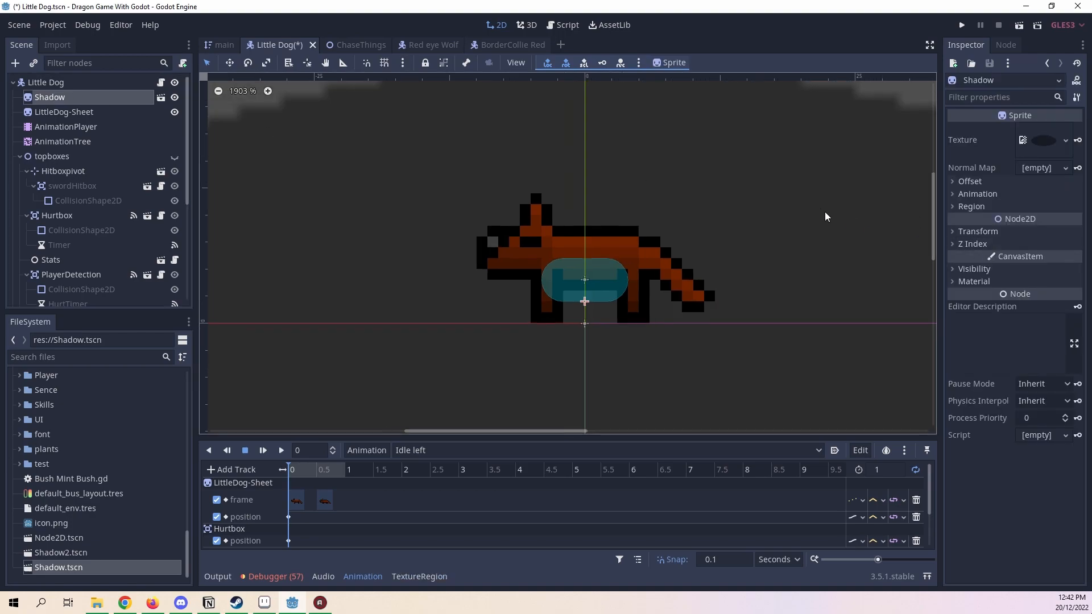
pyautogui.scroll(-16, 705, 207)
pyautogui.moveTo(615, 208); pyautogui.dragTo(554, 276, button='middle')
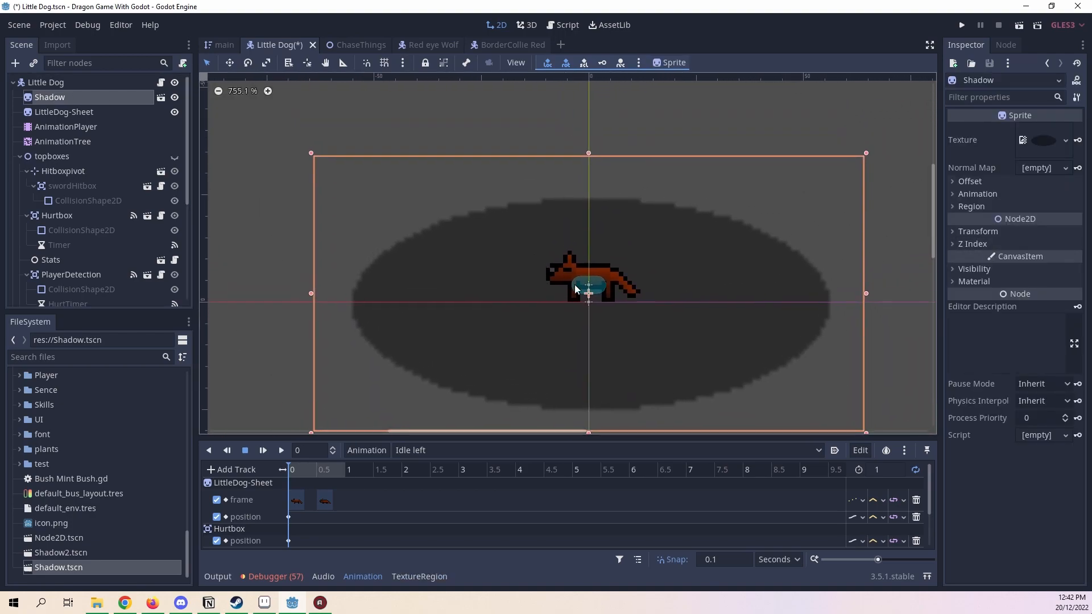
pyautogui.moveTo(859, 422); pyautogui.dragTo(844, 378, button='middle')
pyautogui.moveTo(852, 390); pyautogui.dragTo(402, 170)
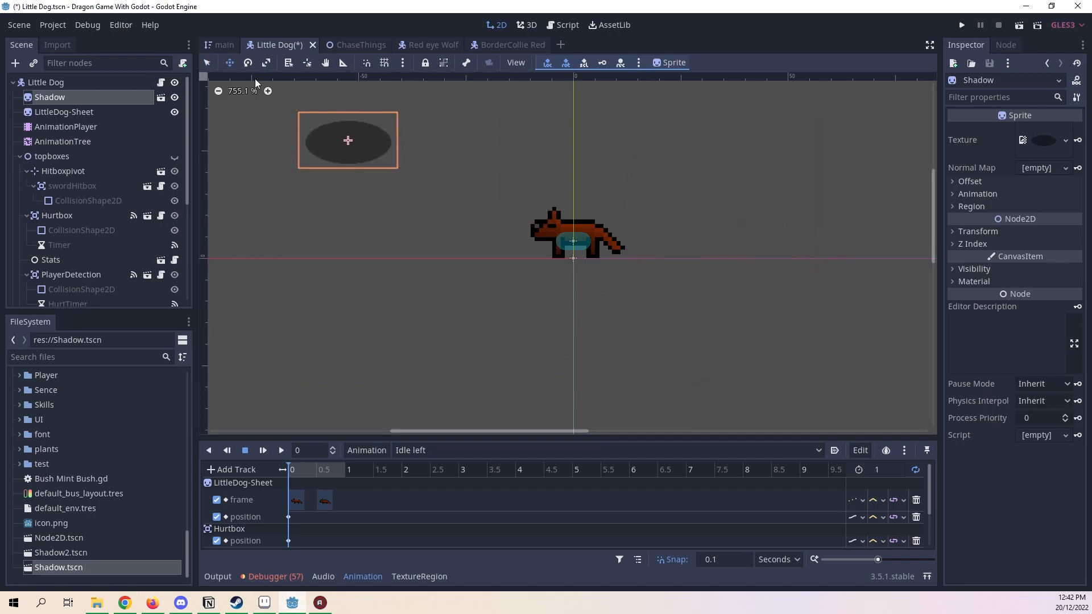
pyautogui.moveTo(317, 147); pyautogui.dragTo(611, 297)
pyautogui.scroll(4, 427, 161)
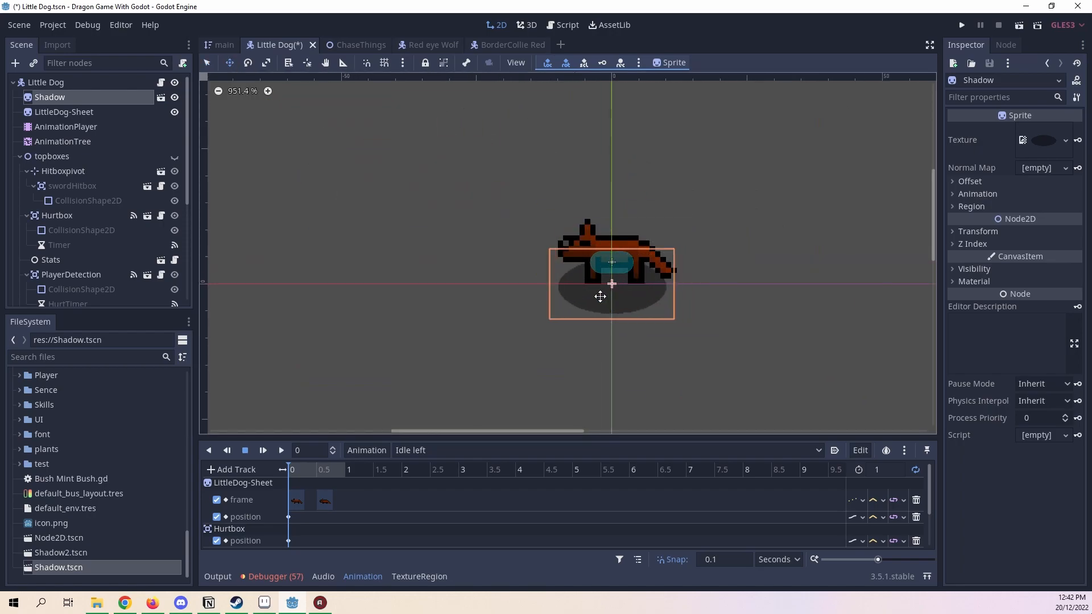
pyautogui.scroll(5, 645, 307)
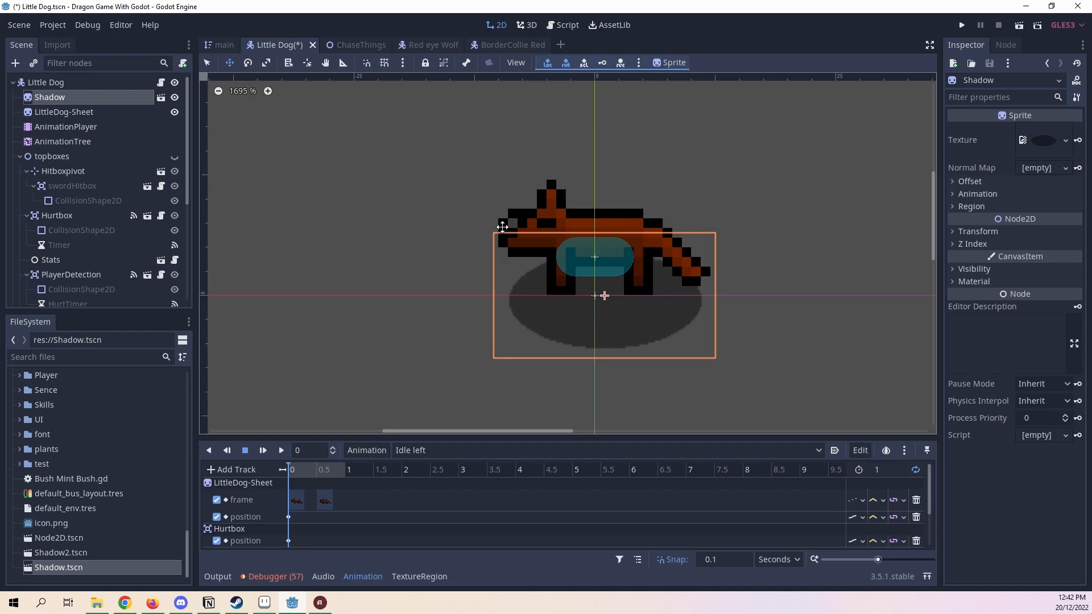
# Step: Reposition the shadow beneath the dog and adjust its edges into a flatter ellipse spanning from the head to the tail
pyautogui.moveTo(493, 224); pyautogui.dragTo(473, 208)
pyautogui.click(595, 326)
pyautogui.click(569, 315)
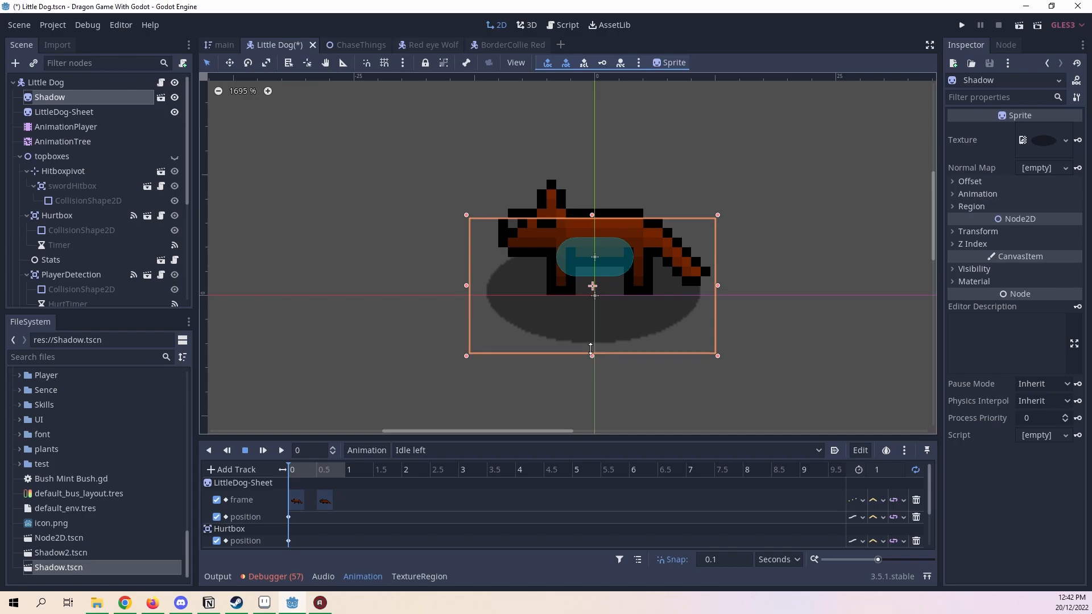
pyautogui.moveTo(609, 305); pyautogui.dragTo(624, 320)
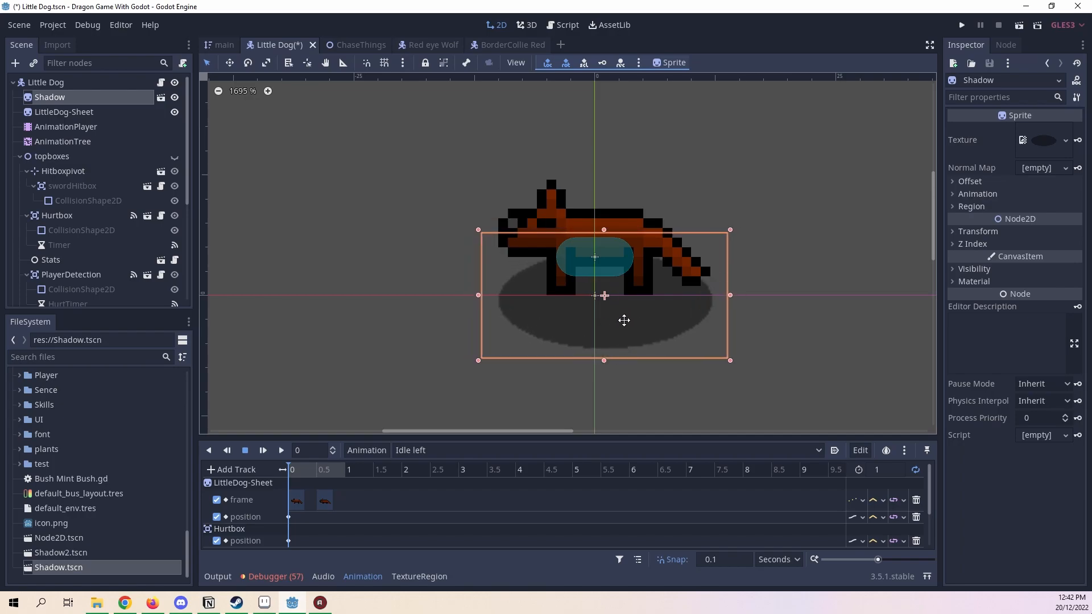
pyautogui.moveTo(594, 361); pyautogui.dragTo(608, 332)
pyautogui.moveTo(470, 294); pyautogui.dragTo(481, 294)
pyautogui.moveTo(721, 291); pyautogui.dragTo(724, 292)
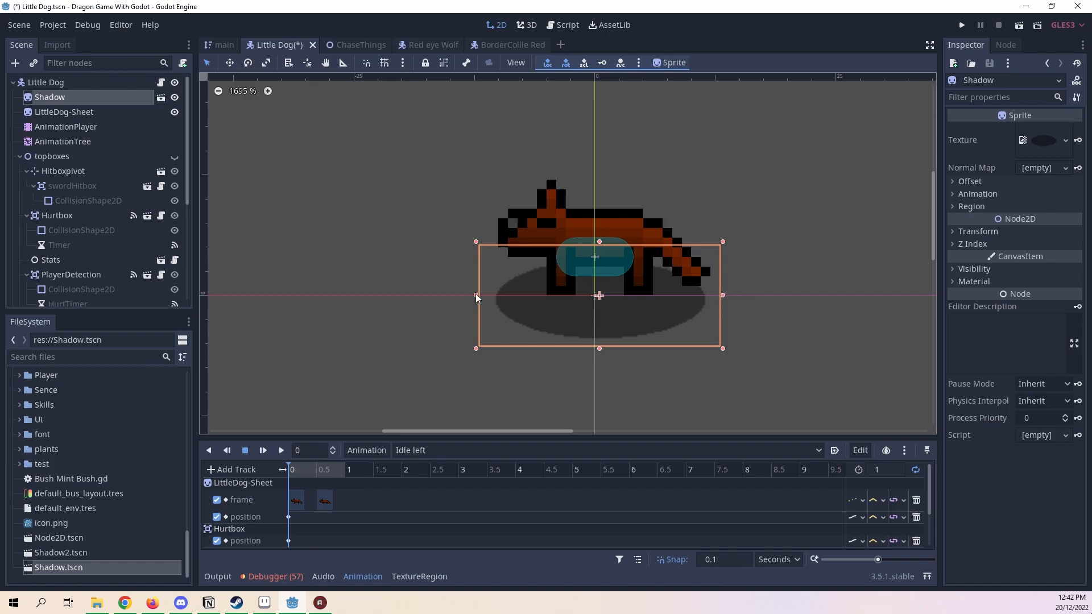
pyautogui.moveTo(479, 293); pyautogui.dragTo(485, 294)
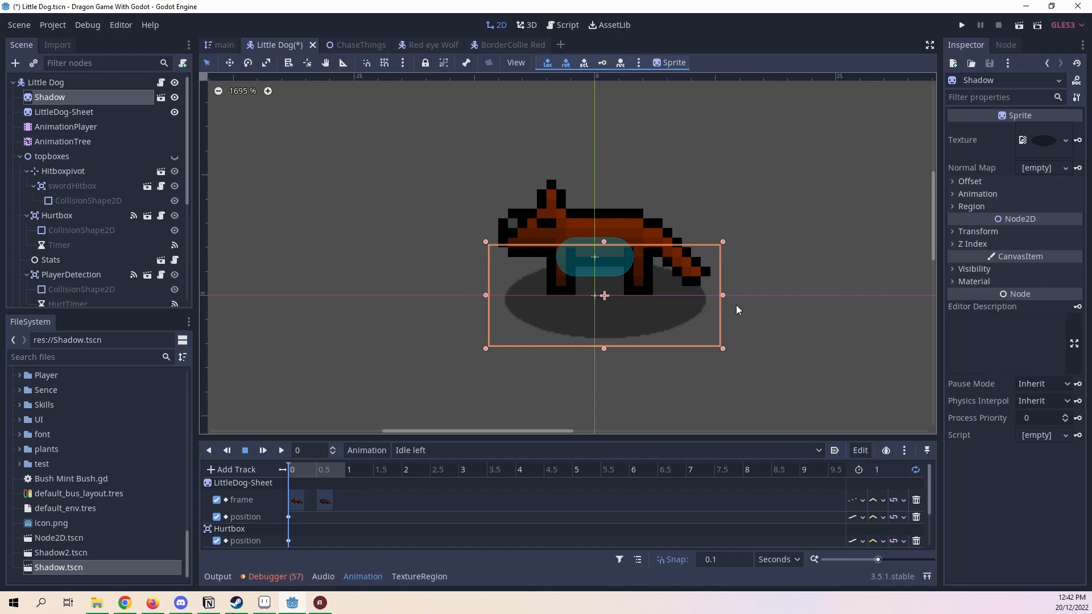
pyautogui.moveTo(605, 348); pyautogui.dragTo(605, 337)
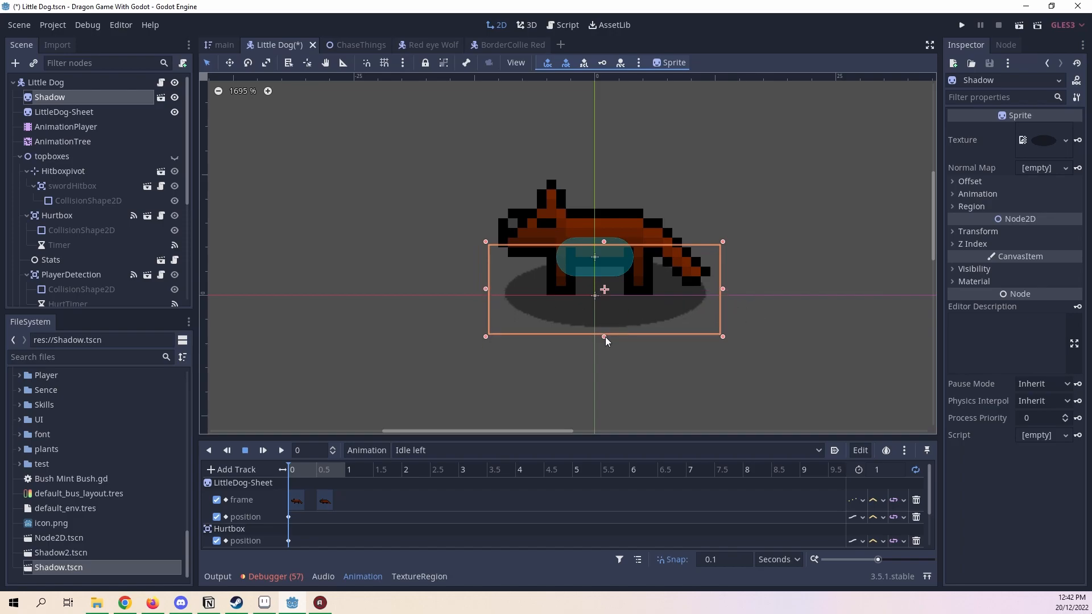
# Step: Centre the shadow on the scene origin and trim its edge slightly on the head side
pyautogui.click(802, 278)
pyautogui.click(634, 308)
pyautogui.moveTo(611, 317); pyautogui.dragTo(597, 315)
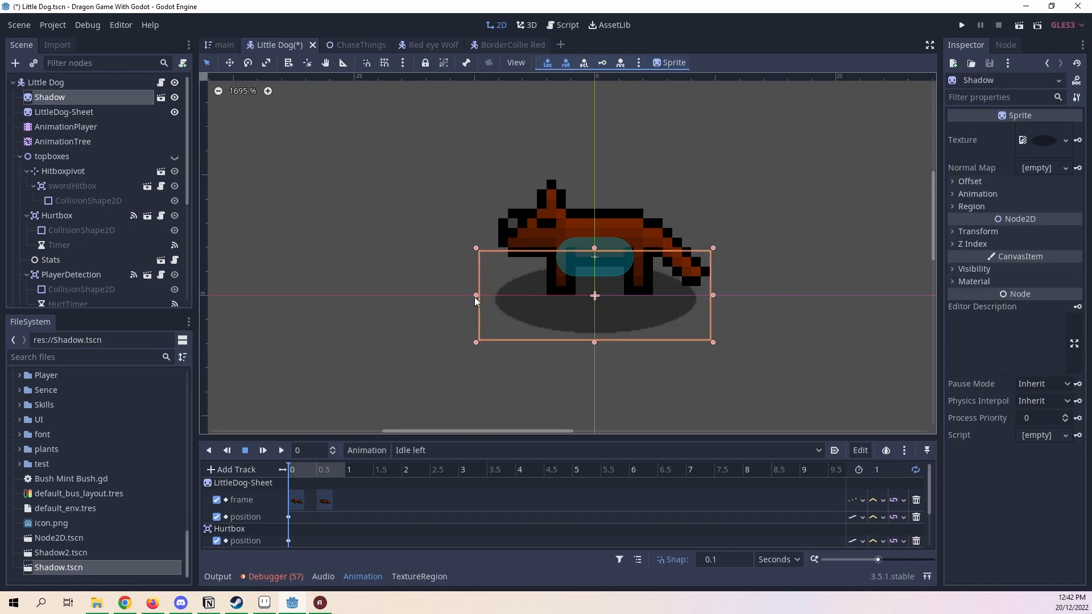
pyautogui.moveTo(476, 295); pyautogui.dragTo(485, 297)
pyautogui.click(773, 310)
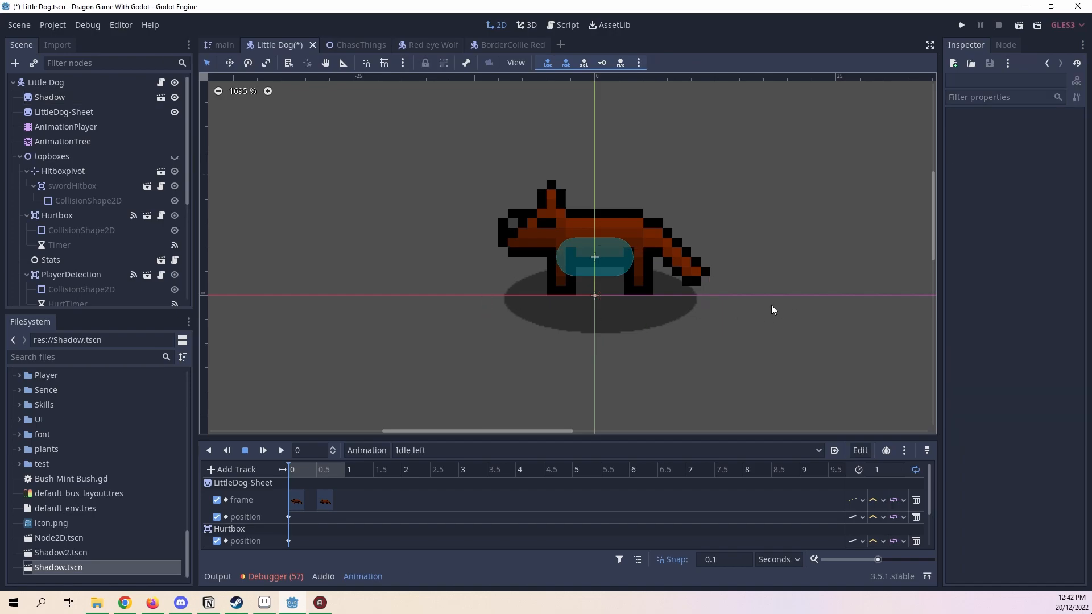
# Step: Widen the shadow slightly on both the head and tail sides to an X scale of about 0.188
pyautogui.scroll(2, 772, 310)
pyautogui.click(688, 312)
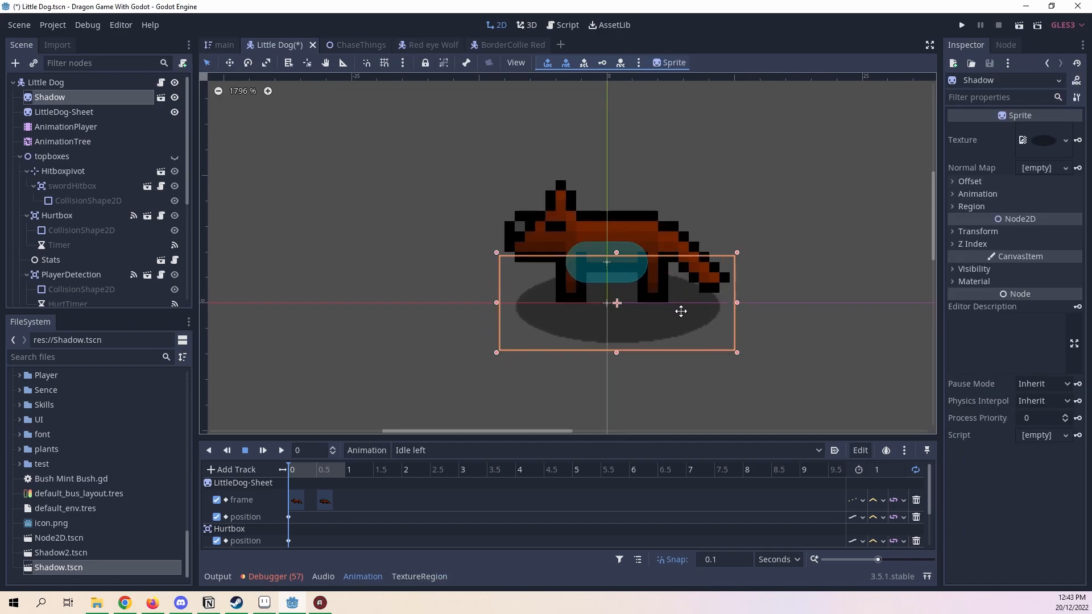
pyautogui.scroll(7, 681, 315)
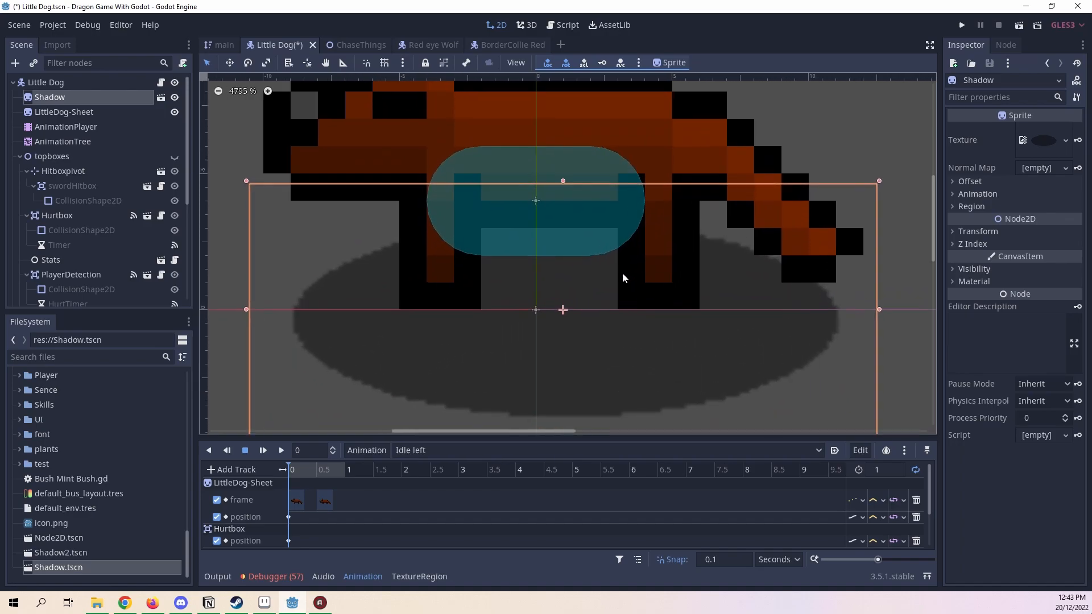
pyautogui.click(613, 432)
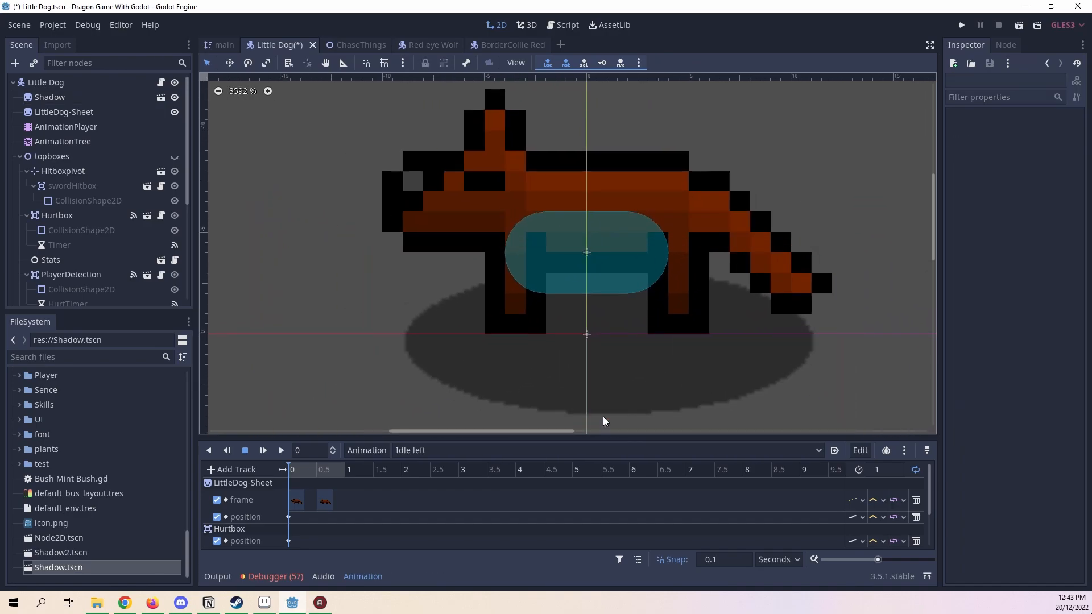
pyautogui.click(601, 387)
pyautogui.scroll(-1, 601, 384)
pyautogui.moveTo(607, 423); pyautogui.dragTo(605, 396)
pyautogui.moveTo(615, 339); pyautogui.dragTo(609, 362)
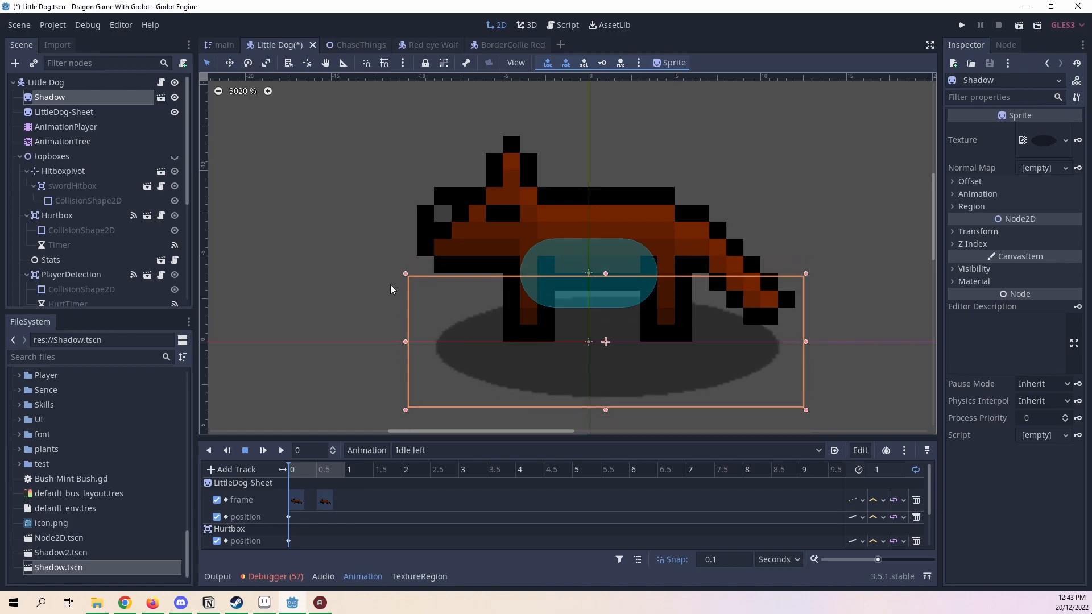
pyautogui.moveTo(805, 341); pyautogui.dragTo(809, 343)
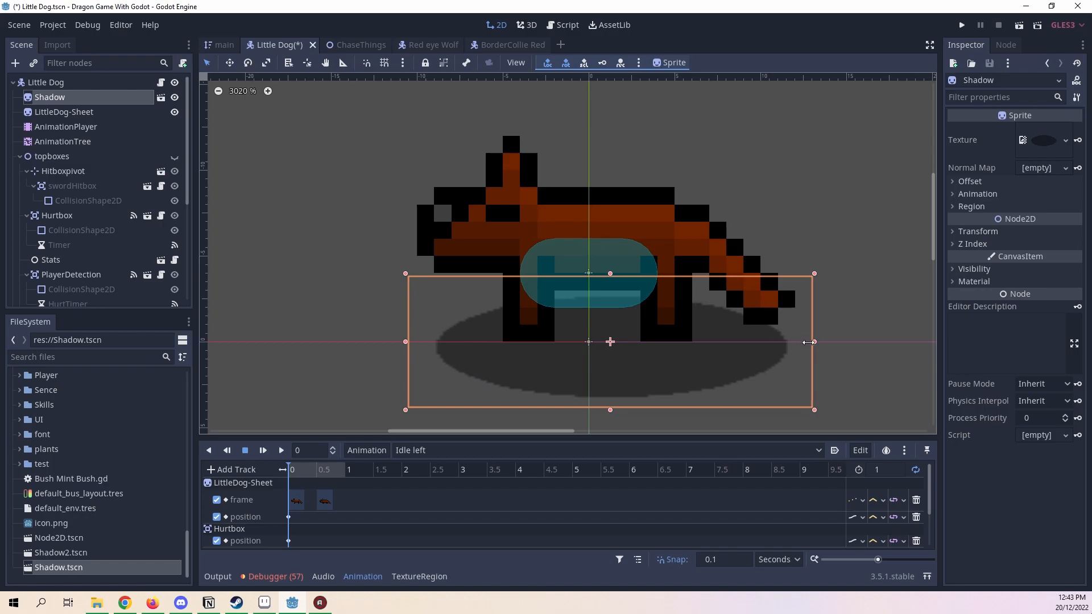
pyautogui.moveTo(406, 343); pyautogui.dragTo(397, 337)
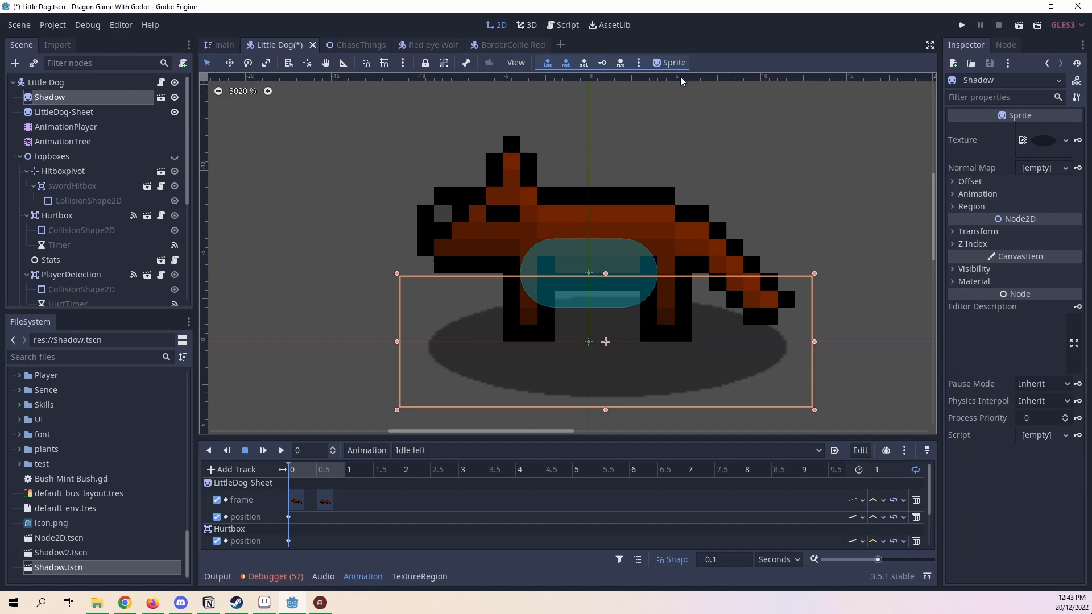
# Step: Fine-tune the shadow vertically under the dog's feet to a position of about x 1, y -0.3
pyautogui.scroll(-1, 682, 147)
pyautogui.click(683, 146)
pyautogui.scroll(-8, 756, 244)
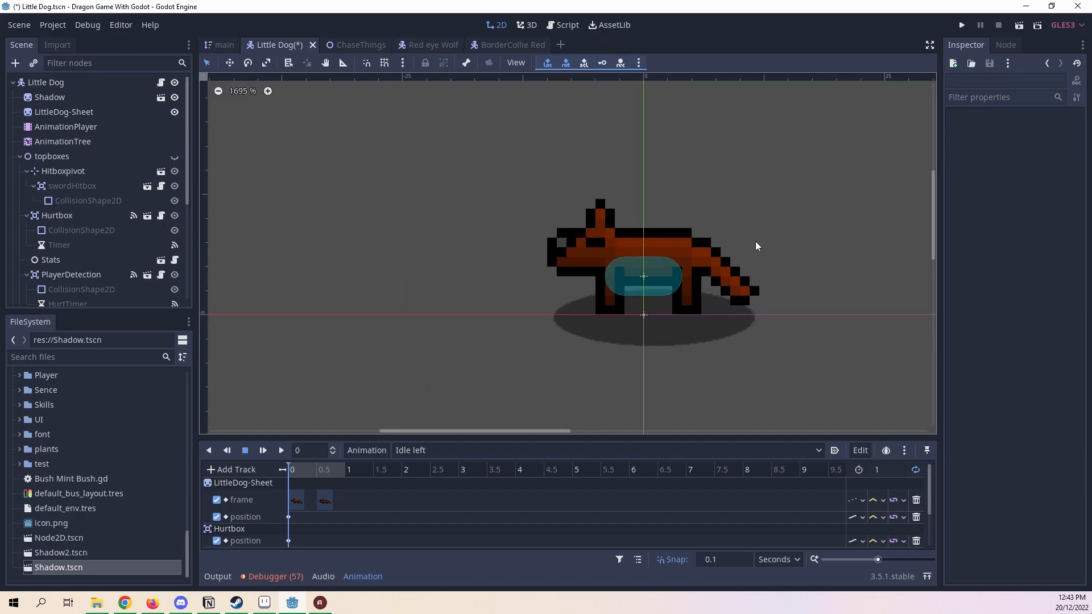
pyautogui.scroll(2, 745, 280)
pyautogui.click(647, 372)
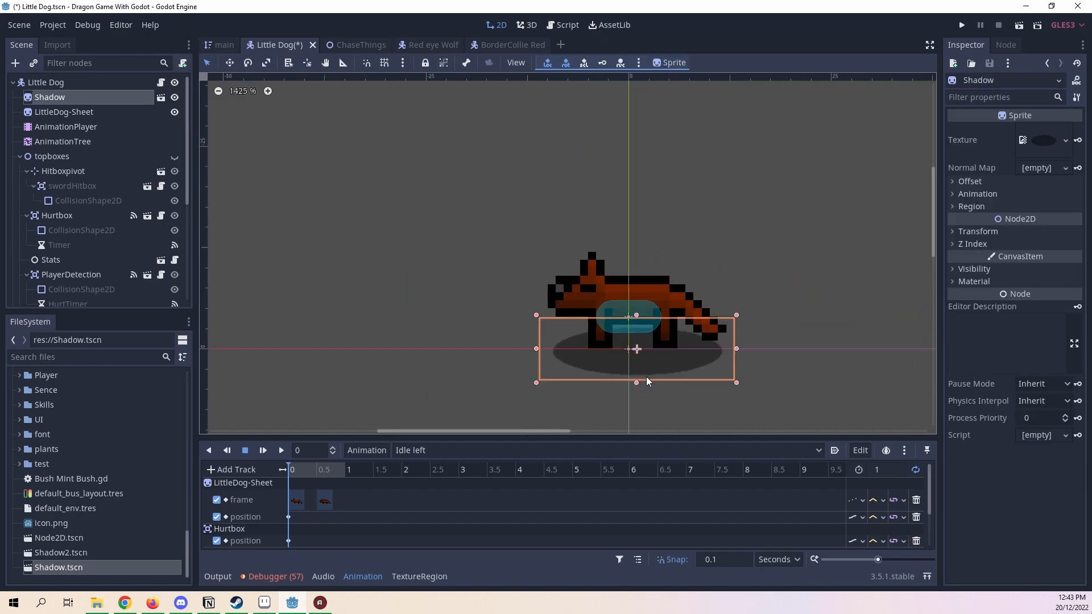
pyautogui.moveTo(629, 364); pyautogui.dragTo(632, 367)
pyautogui.click(836, 370)
pyautogui.scroll(7, 847, 369)
pyautogui.moveTo(577, 287); pyautogui.dragTo(631, 274, button='middle')
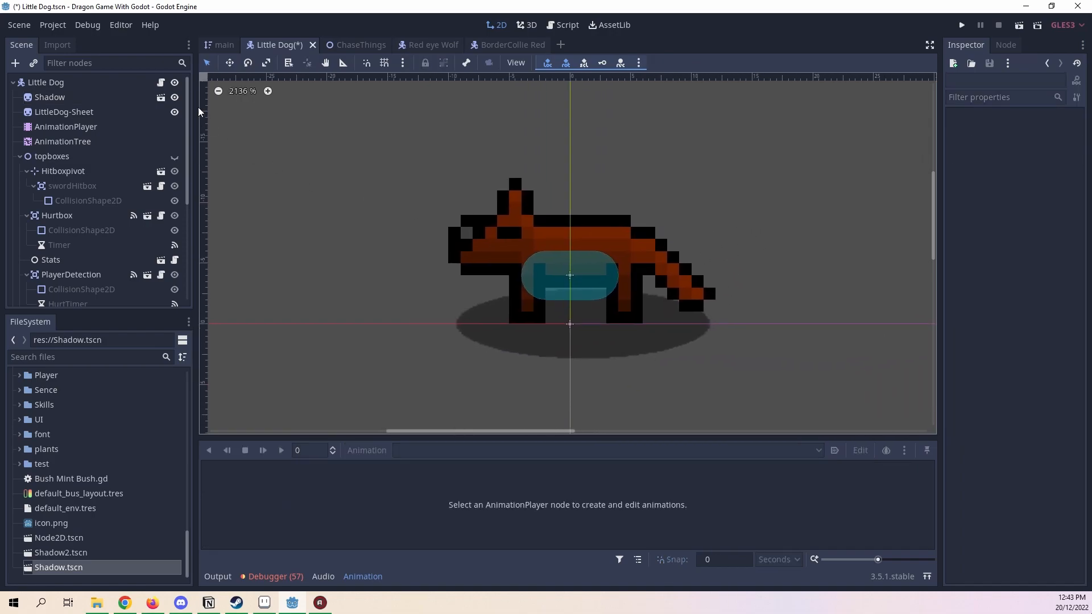
# Step: Key the Shadow's position at 0 s in the Idle left animation, creating a new track with a RESET track
pyautogui.click(91, 91)
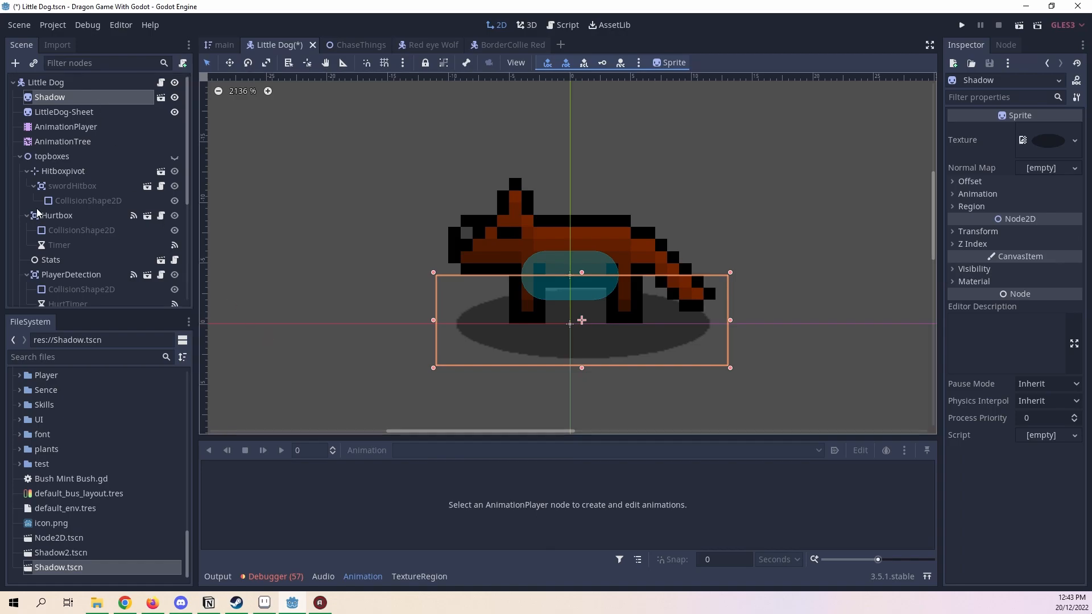
pyautogui.click(74, 128)
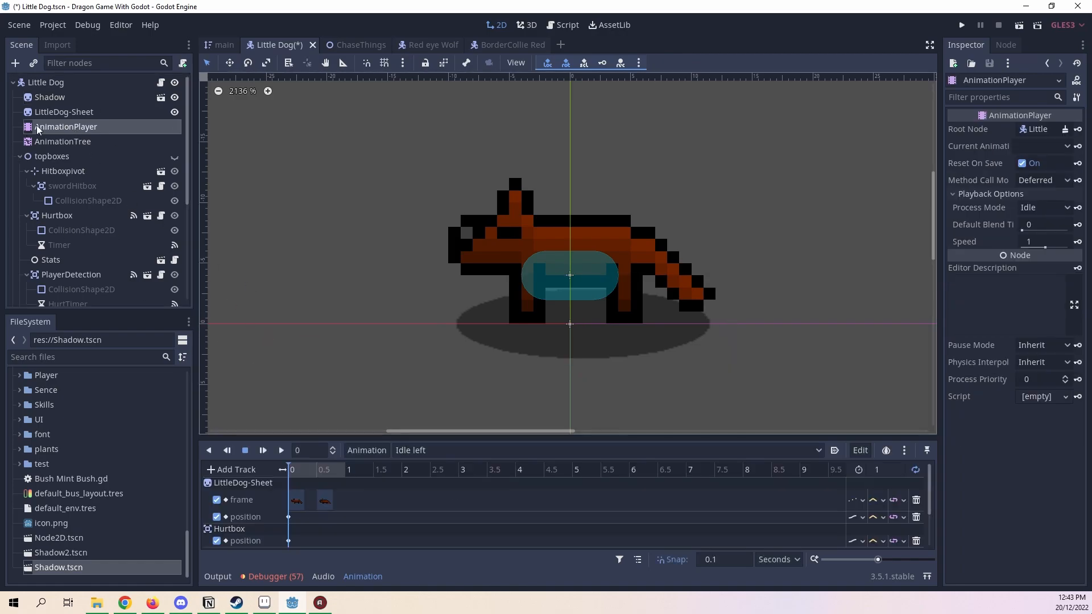
pyautogui.click(50, 97)
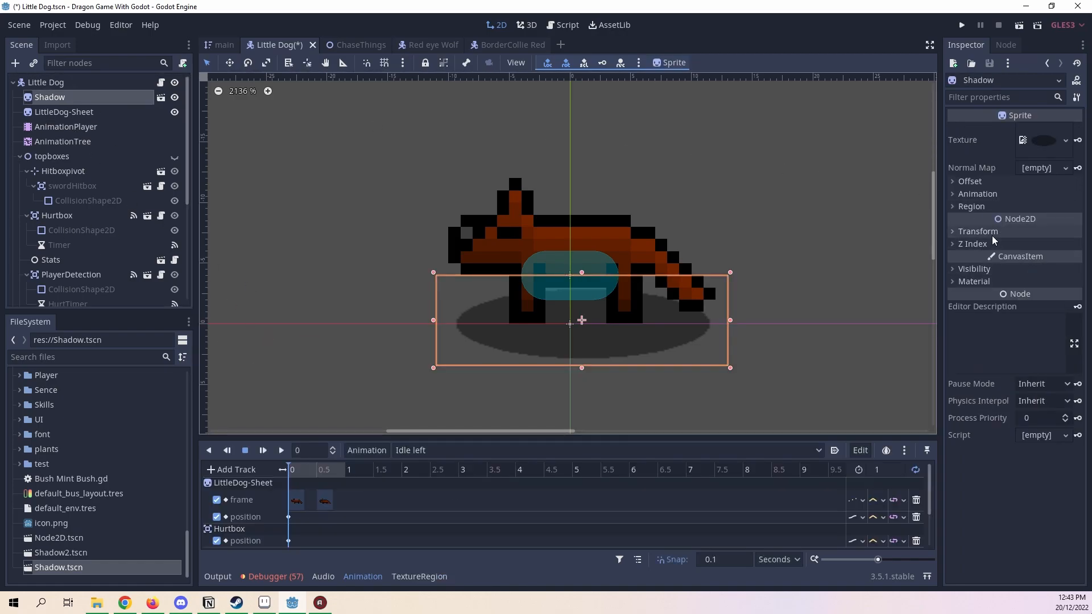
pyautogui.click(1015, 232)
pyautogui.click(1078, 245)
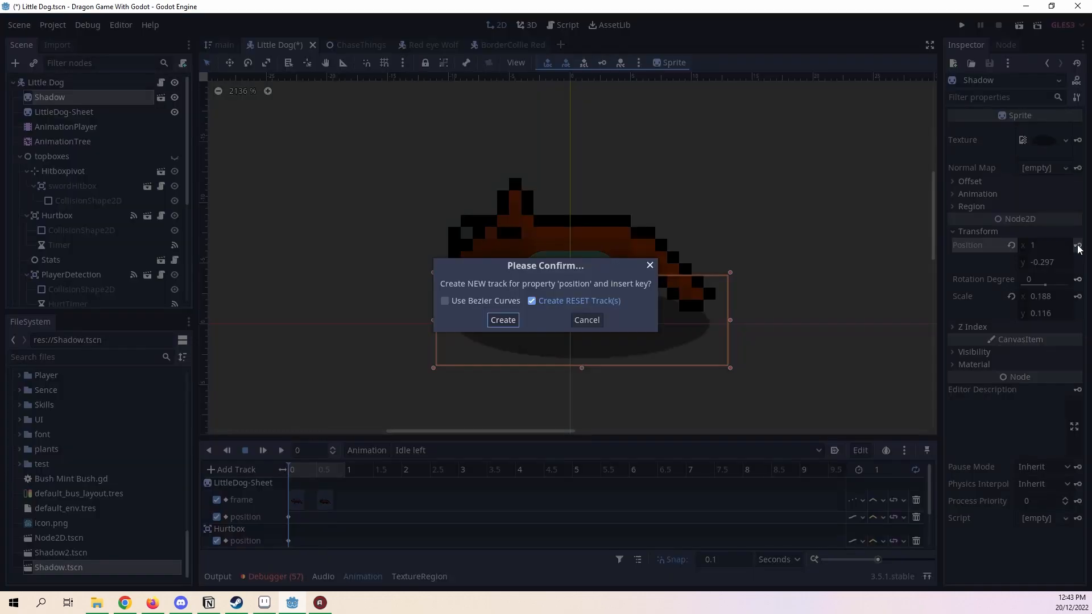
pyautogui.click(503, 320)
# Step: Key the Shadow's position at 0.5 s in the Walking left animation, creating a new track with a RESET track
pyautogui.click(508, 453)
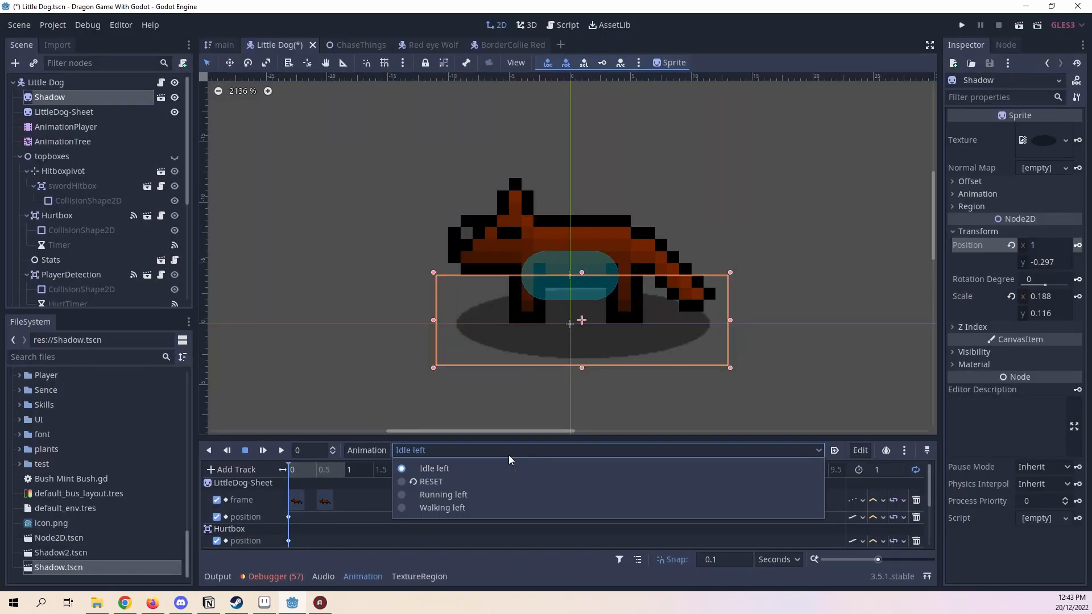
pyautogui.click(491, 491)
pyautogui.click(473, 450)
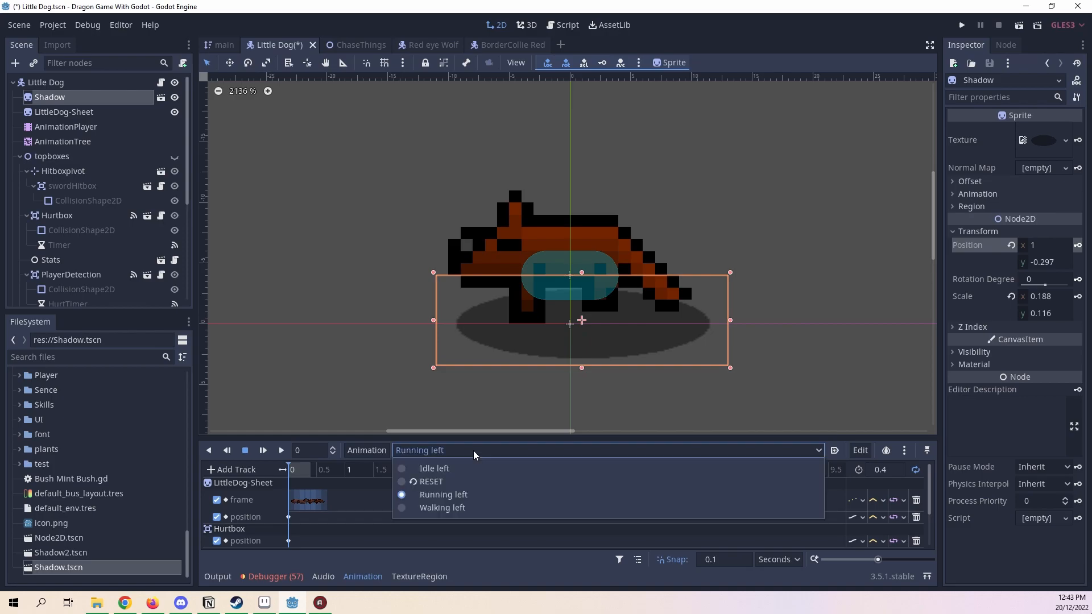
pyautogui.click(473, 509)
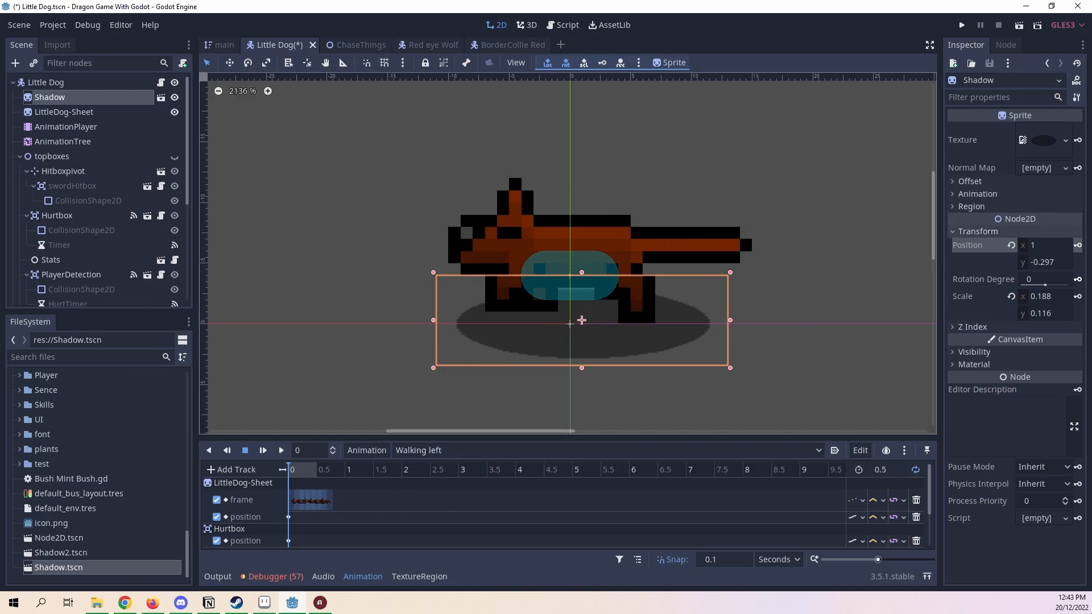
pyautogui.click(342, 467)
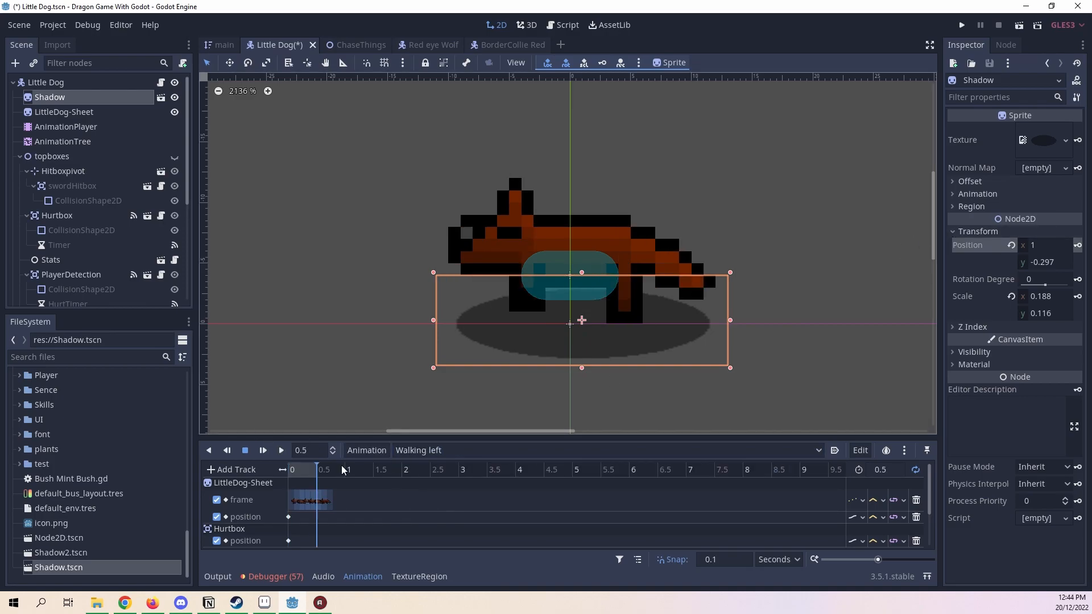
pyautogui.click(1077, 245)
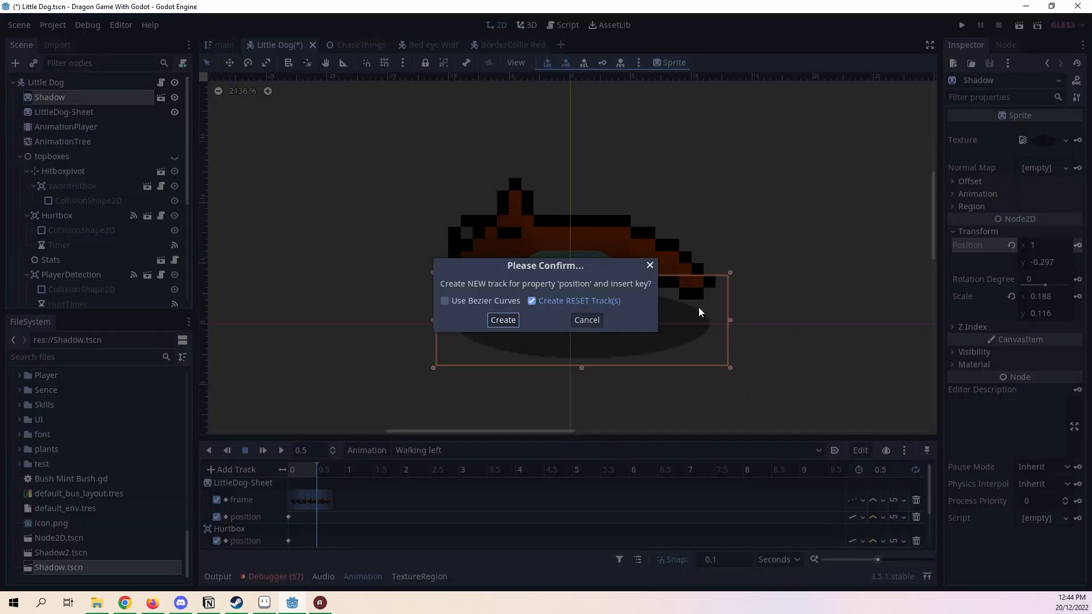
pyautogui.click(503, 320)
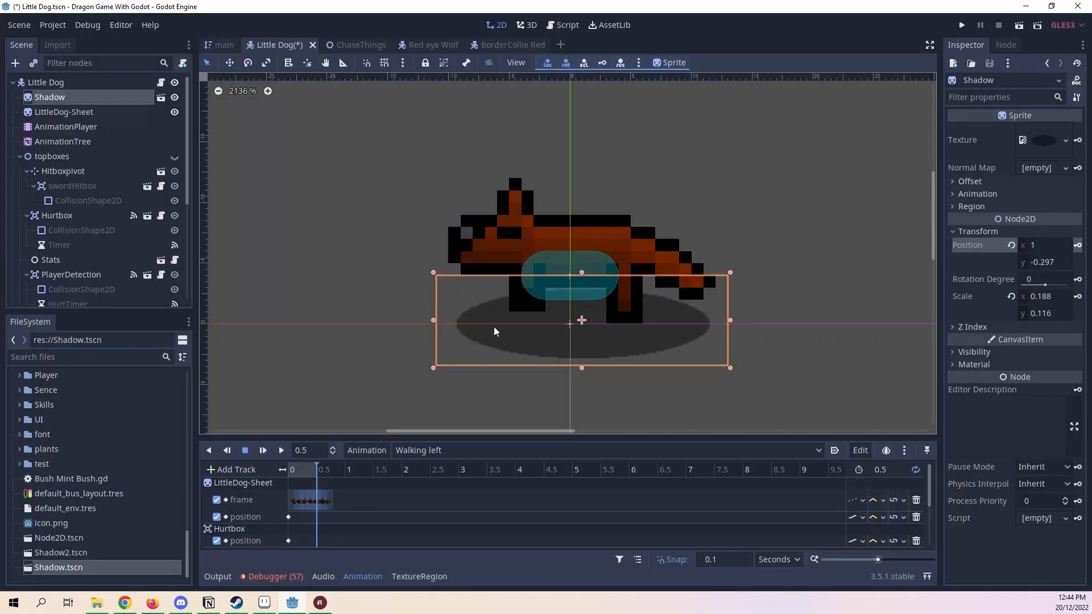
# Step: Try to stretch the shadow toward the tail to an X scale of about 0.211 at 0 s of Walking left
pyautogui.click(290, 469)
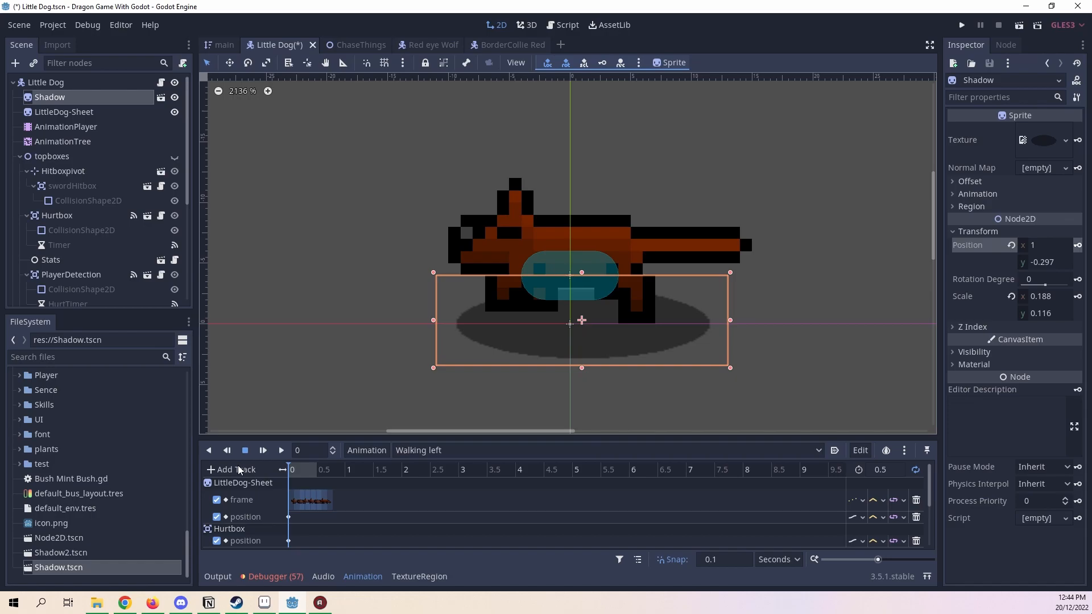
pyautogui.scroll(2, 721, 324)
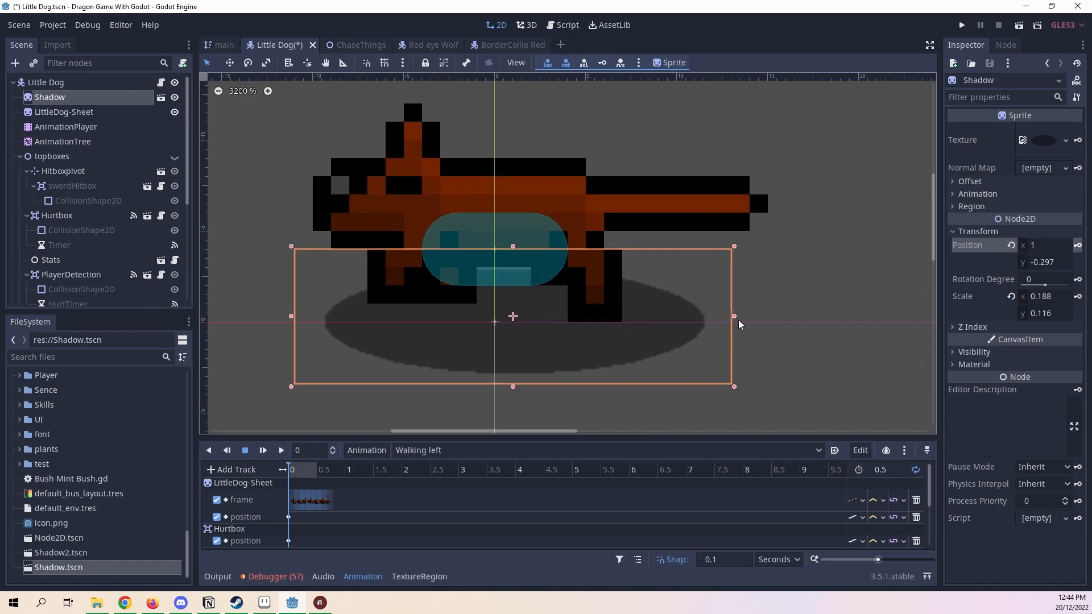
pyautogui.moveTo(729, 318); pyautogui.dragTo(787, 317)
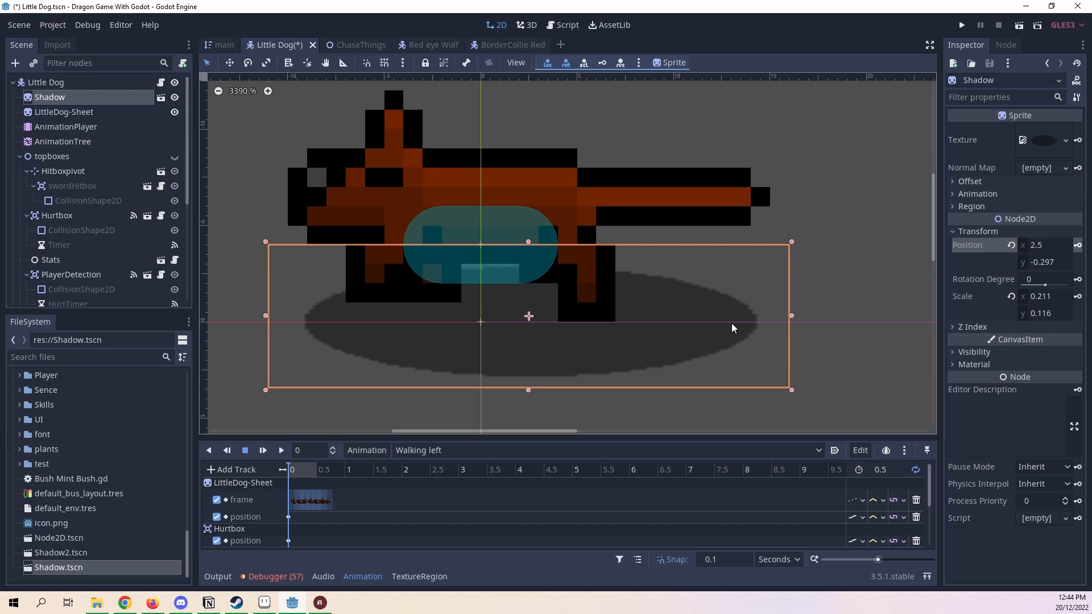
pyautogui.moveTo(681, 321); pyautogui.dragTo(756, 298, button='middle')
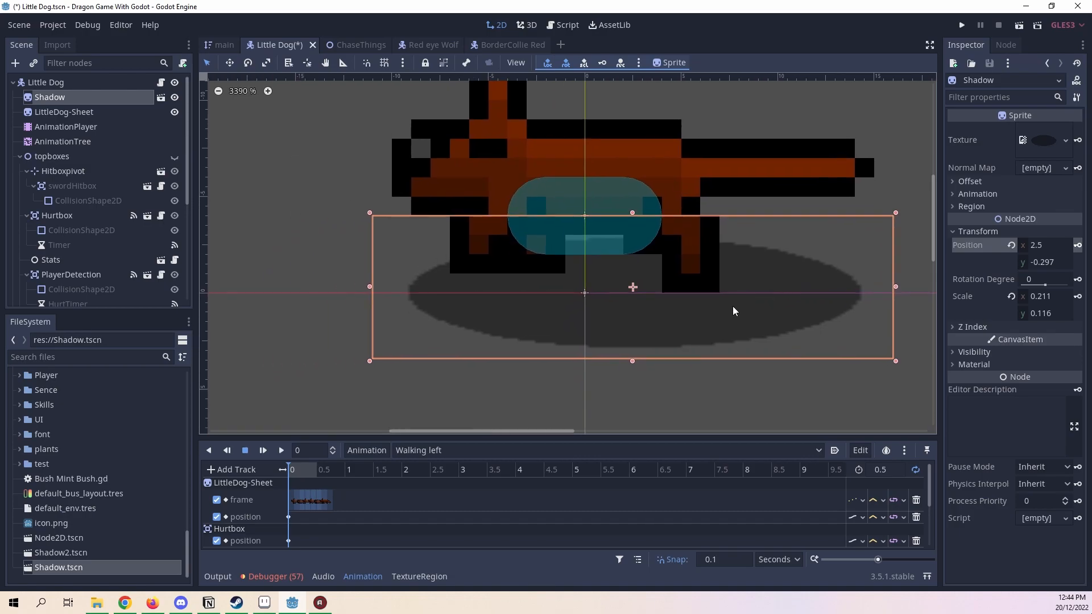
pyautogui.moveTo(727, 310); pyautogui.dragTo(708, 319)
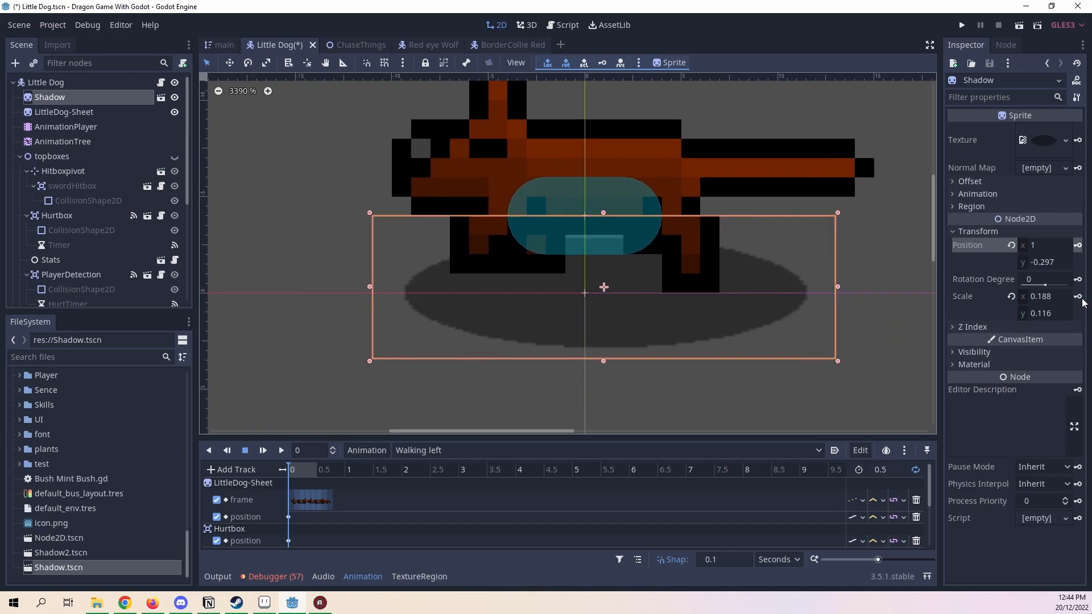
# Step: Key the Shadow's scale of 0.188 by 0.116 at 0.5 s in Walking left, creating a new scale track
pyautogui.click(316, 471)
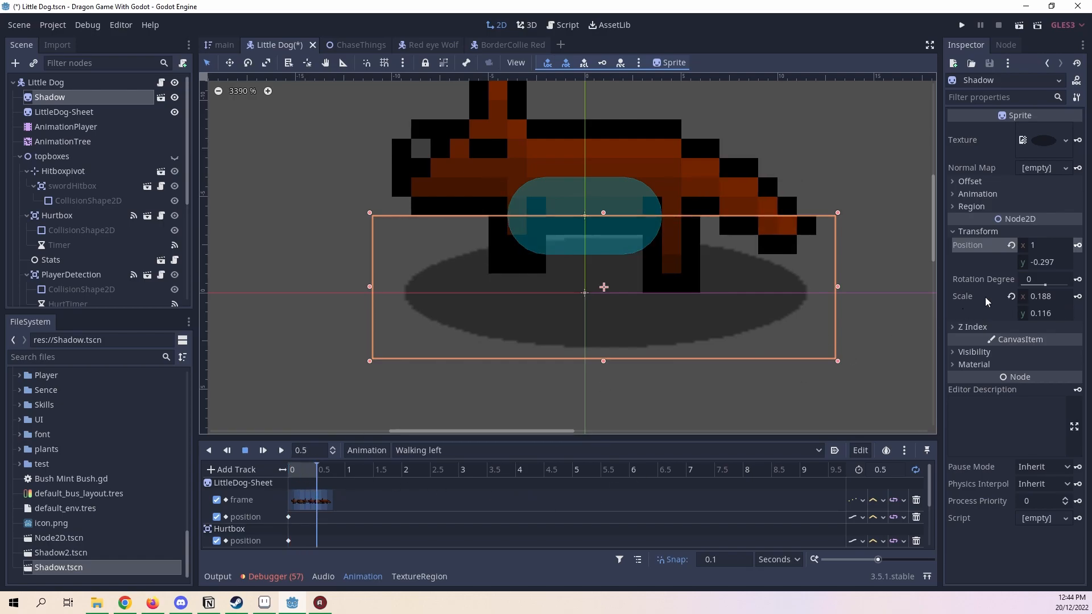
pyautogui.click(1078, 296)
pyautogui.click(503, 320)
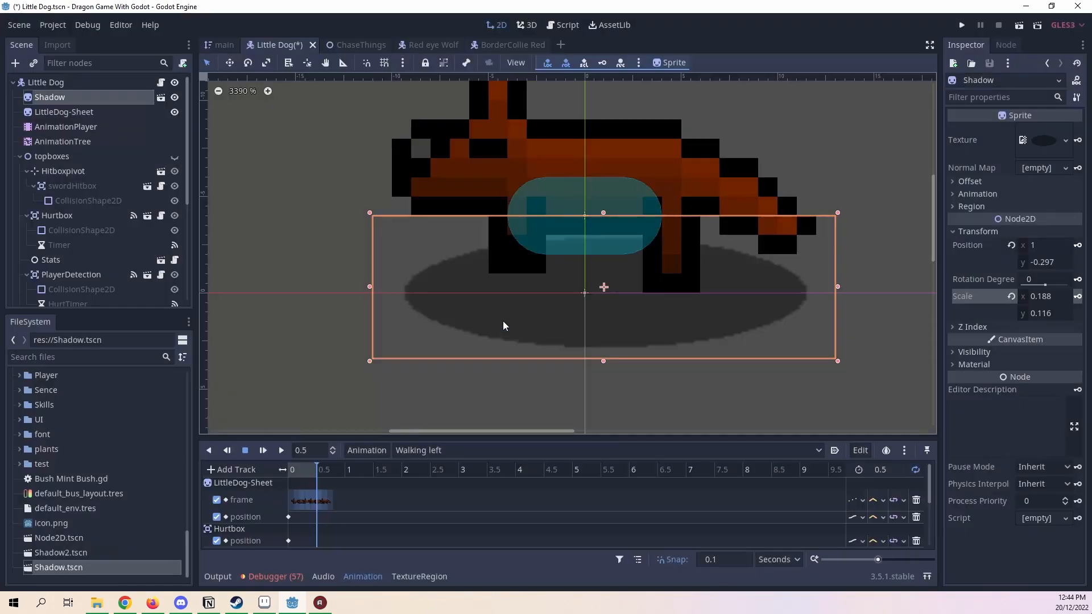
# Step: Keyframe the shadow's scale of 0.188 by 0.116 at 0 s of the "Idle left" animation
pyautogui.click(436, 451)
pyautogui.click(433, 468)
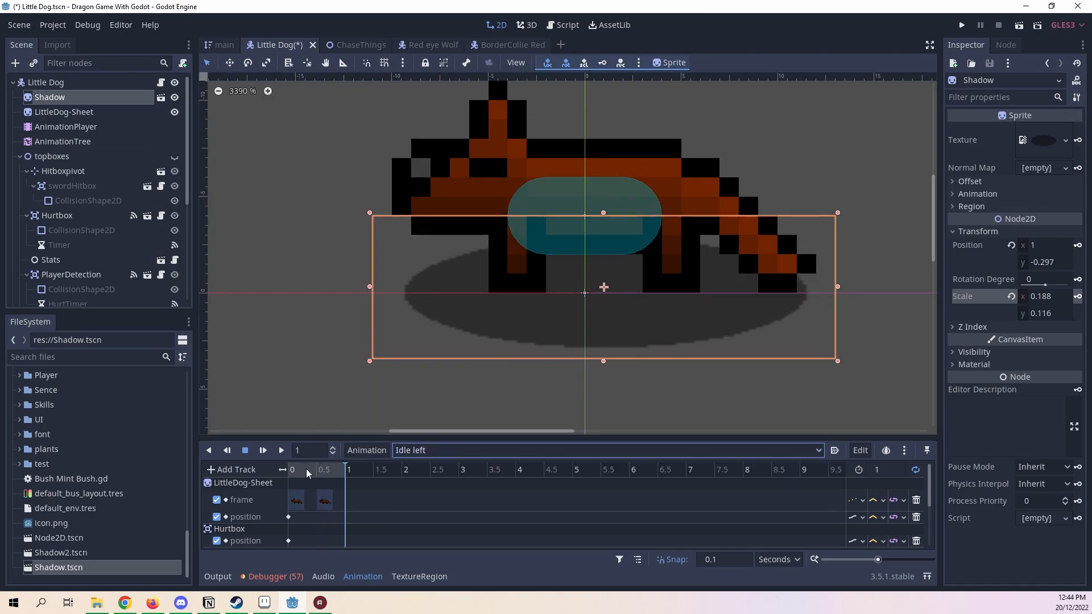
pyautogui.moveTo(306, 469); pyautogui.dragTo(291, 469)
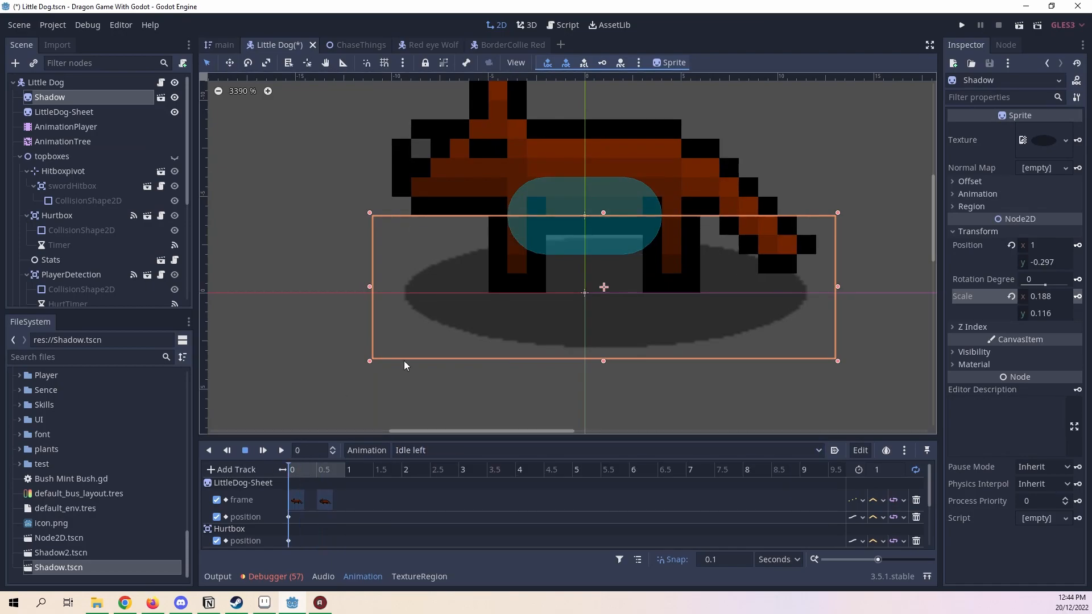
pyautogui.click(1077, 296)
pyautogui.click(503, 320)
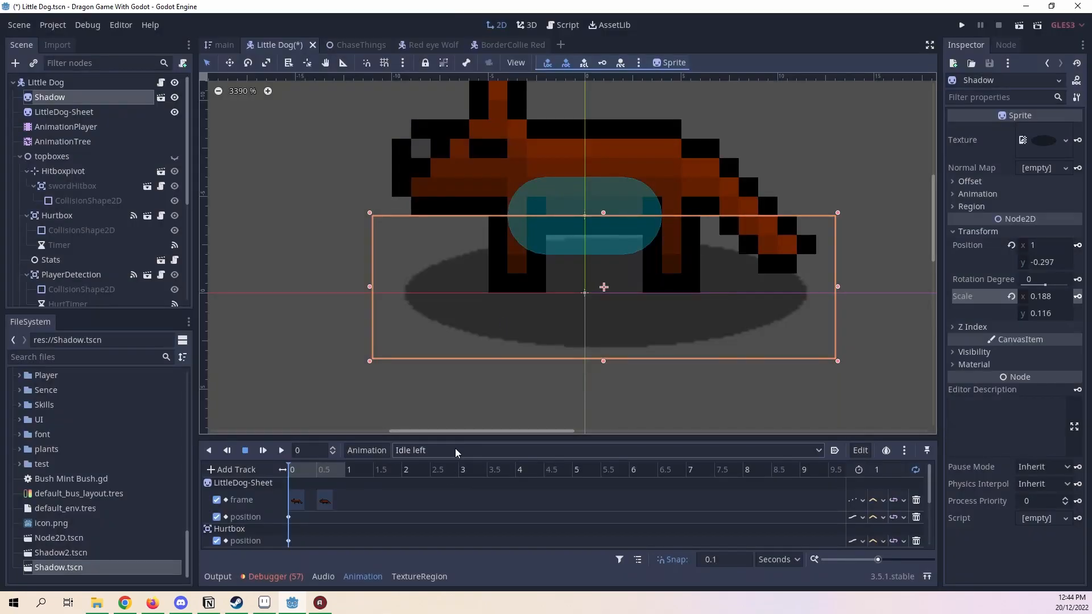
# Step: In the "Walking left" animation, widen the shadow at 0 s to position x 2 and scale x about 0.219, and keyframe it
pyautogui.click(455, 450)
pyautogui.click(478, 495)
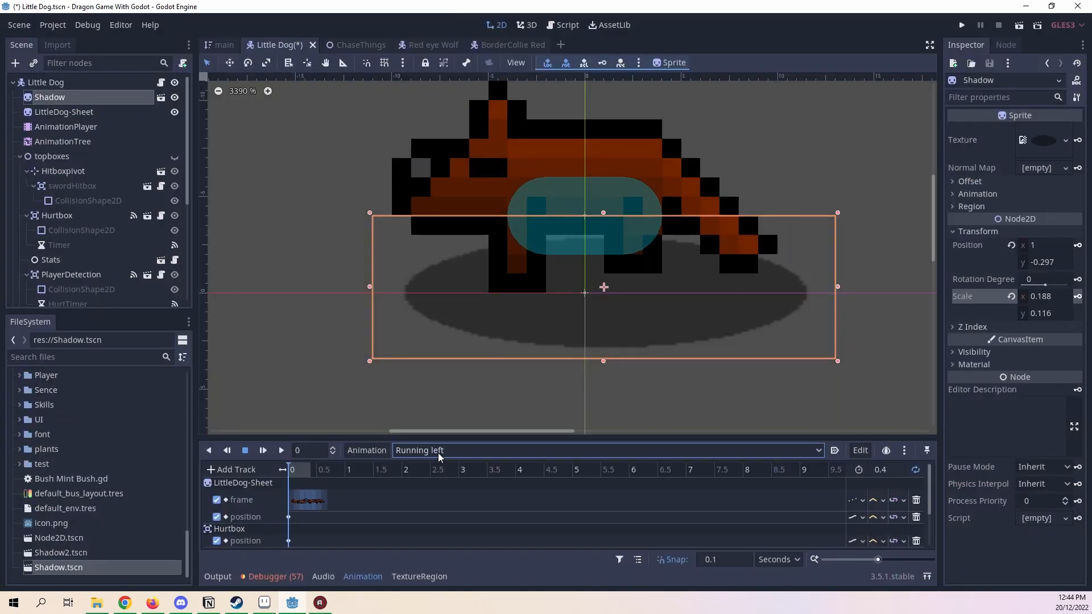
pyautogui.click(439, 452)
pyautogui.click(452, 506)
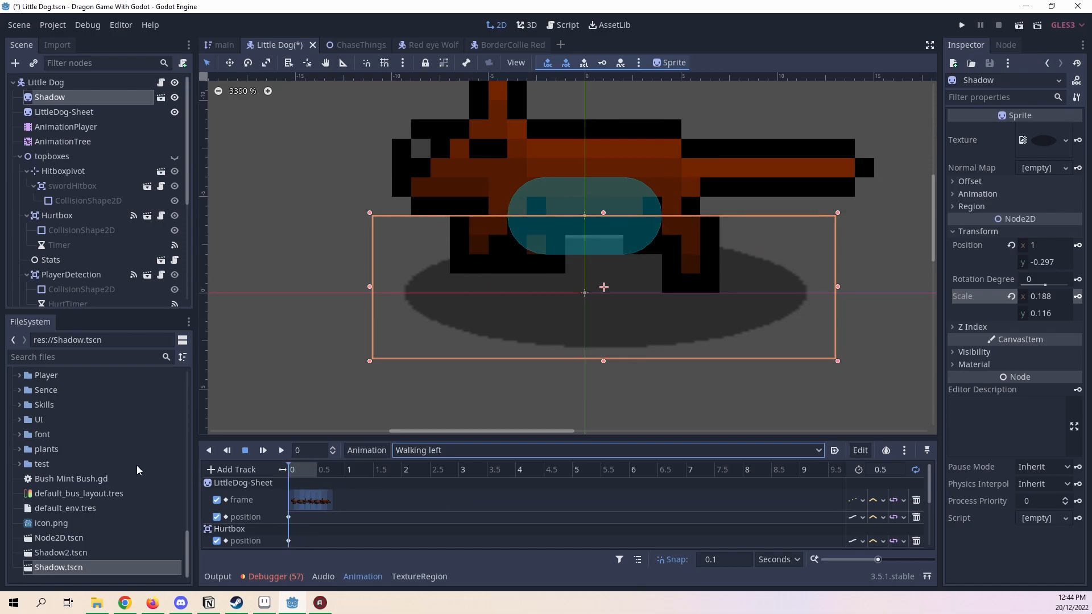
pyautogui.scroll(1, 713, 318)
pyautogui.scroll(-1, 713, 318)
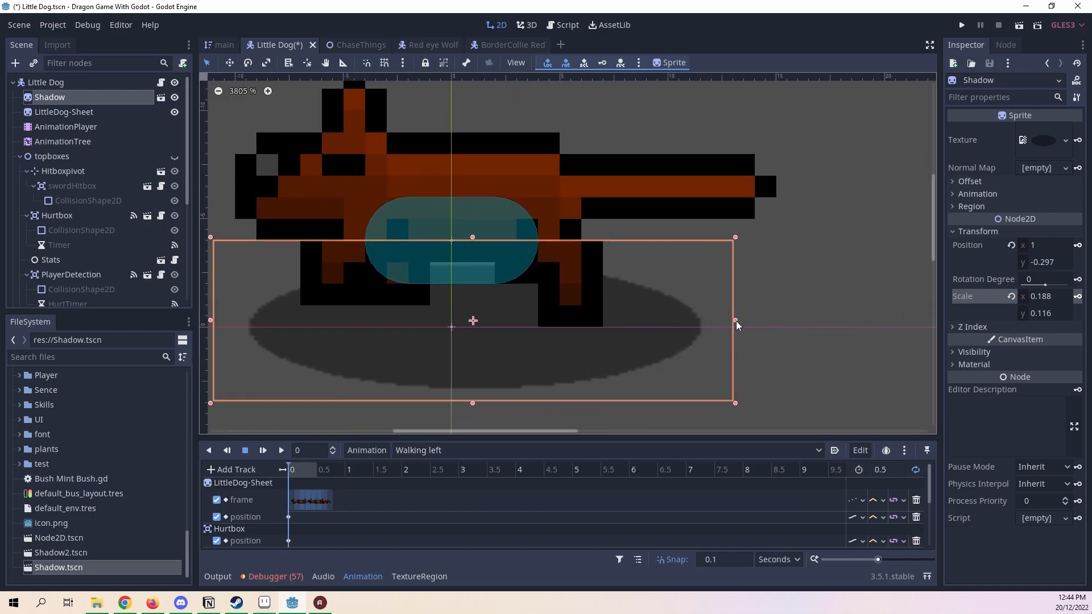
pyautogui.moveTo(734, 320); pyautogui.dragTo(794, 315)
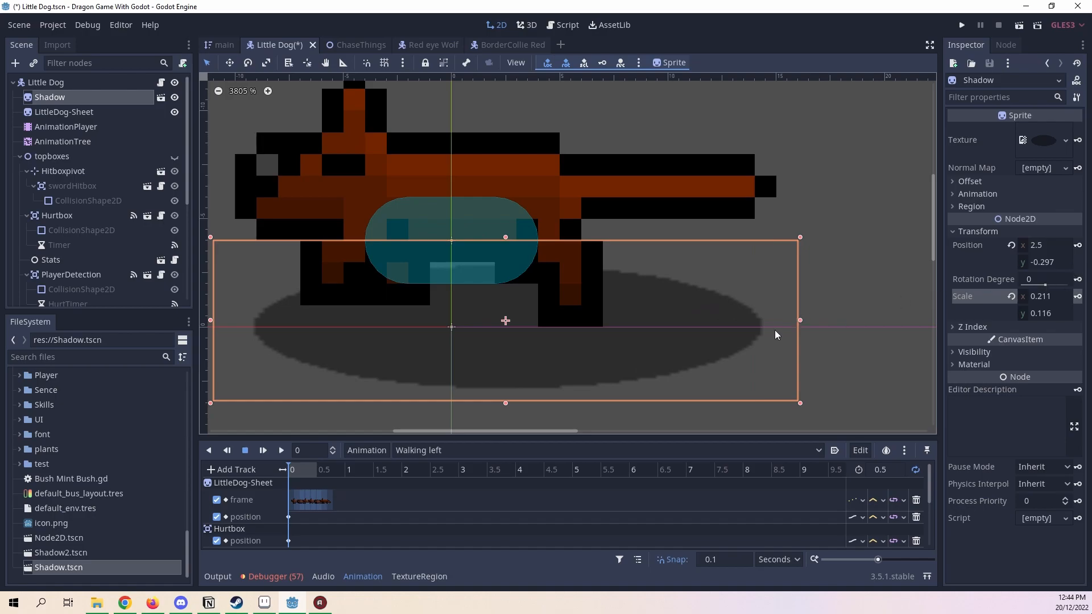
pyautogui.moveTo(484, 358); pyautogui.dragTo(688, 337, button='middle')
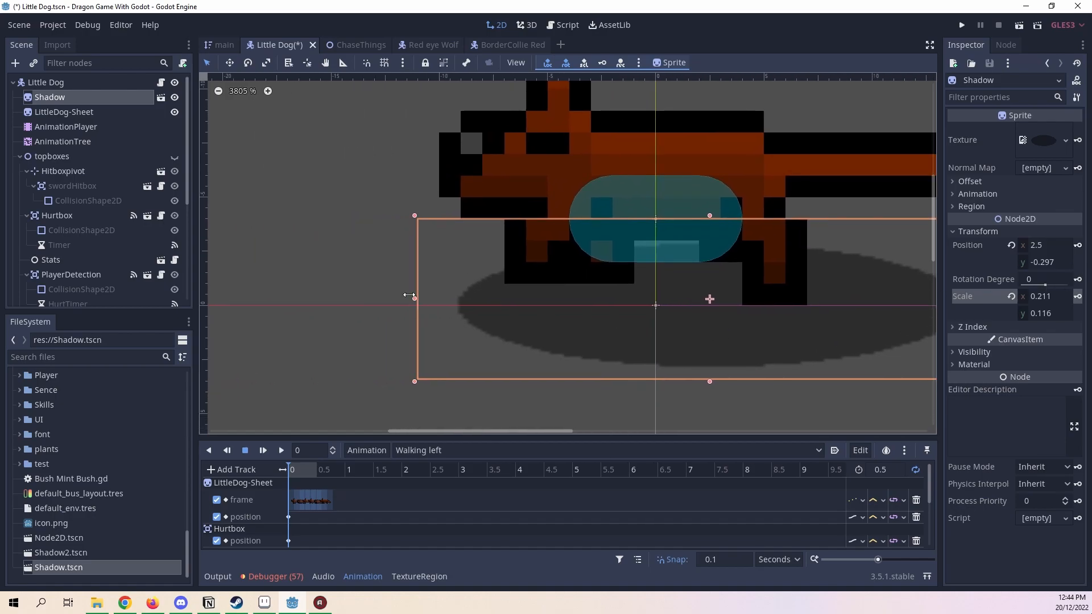
pyautogui.moveTo(409, 295); pyautogui.dragTo(396, 296)
pyautogui.scroll(-5, 751, 240)
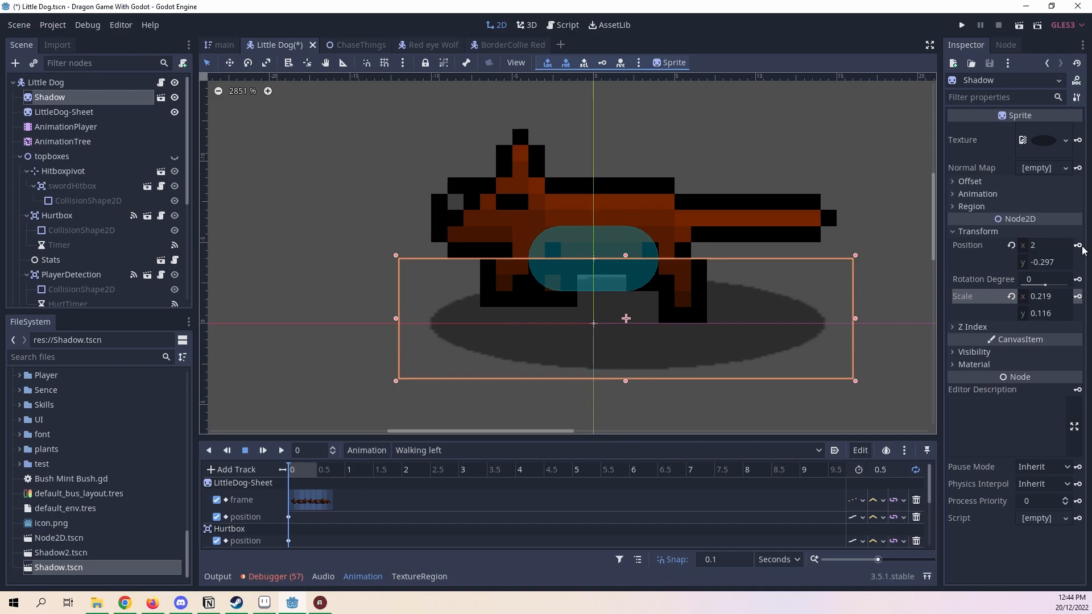
pyautogui.click(1078, 245)
# Step: At 0.1 s, shrink the shadow to a scale of about 0.202 by 0.109, move it to position 2, 0 and keyframe the position
pyautogui.click(296, 467)
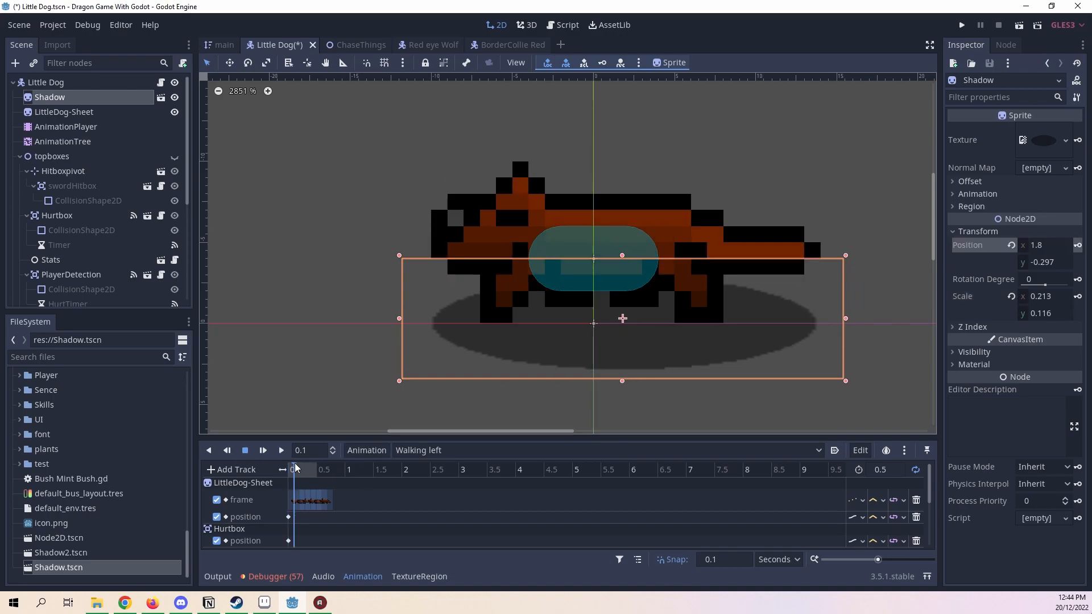
pyautogui.scroll(2, 817, 290)
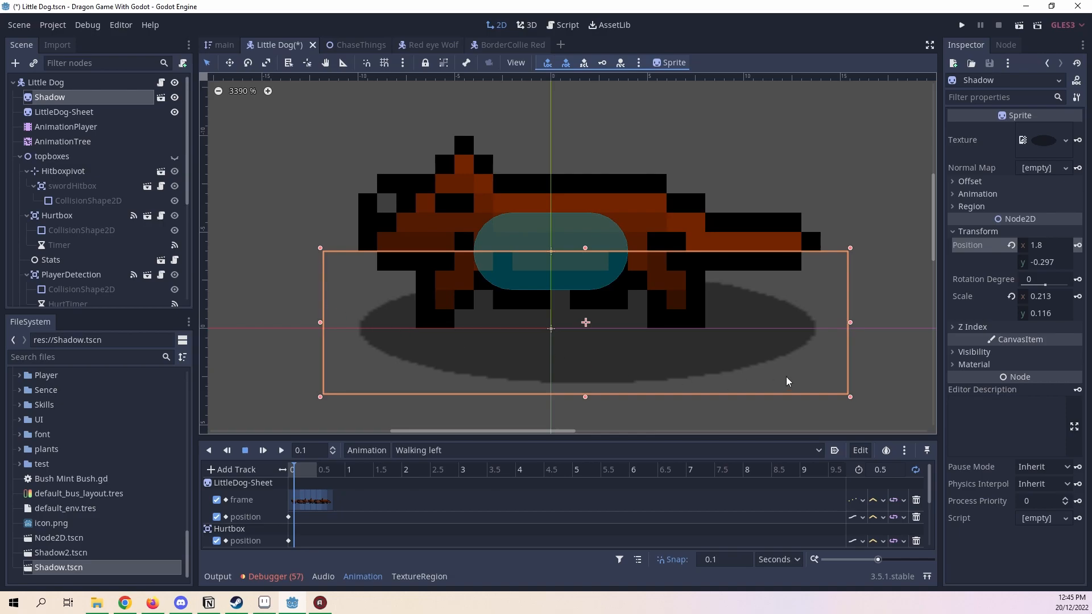
pyautogui.moveTo(850, 397); pyautogui.dragTo(823, 387)
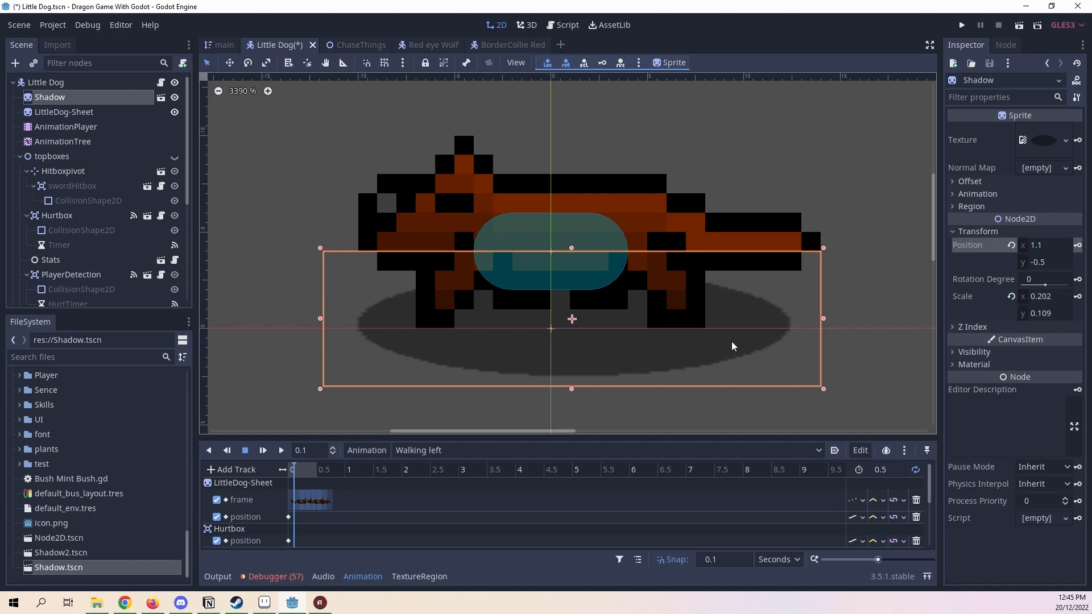
pyautogui.moveTo(734, 343); pyautogui.dragTo(751, 347)
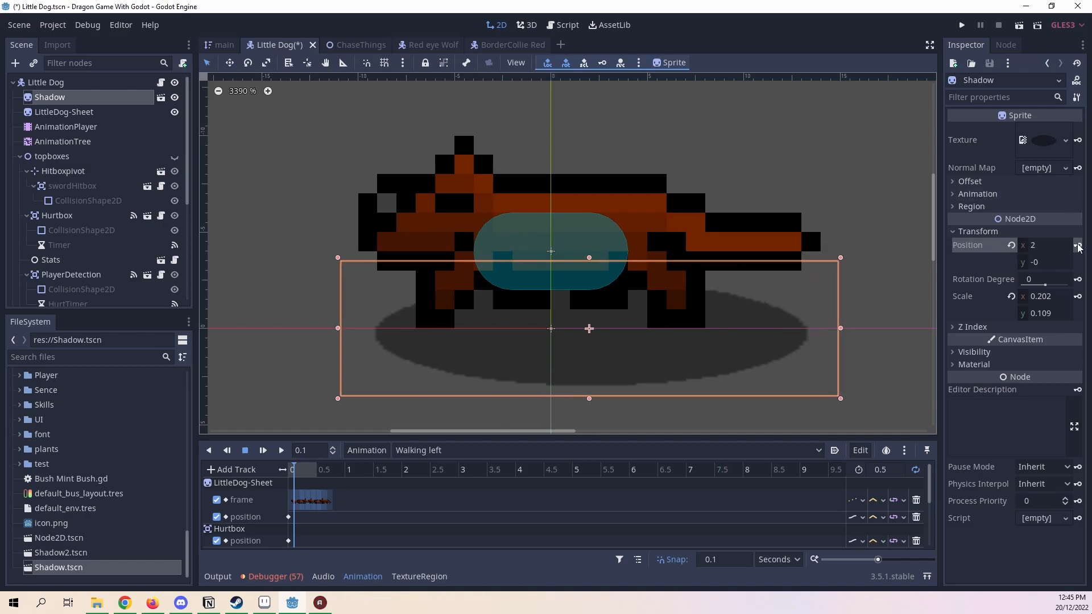
pyautogui.moveTo(292, 474)
pyautogui.mouseDown()
pyautogui.moveTo(274, 474)
pyautogui.moveTo(306, 472)
pyautogui.moveTo(295, 471)
pyautogui.mouseUp()
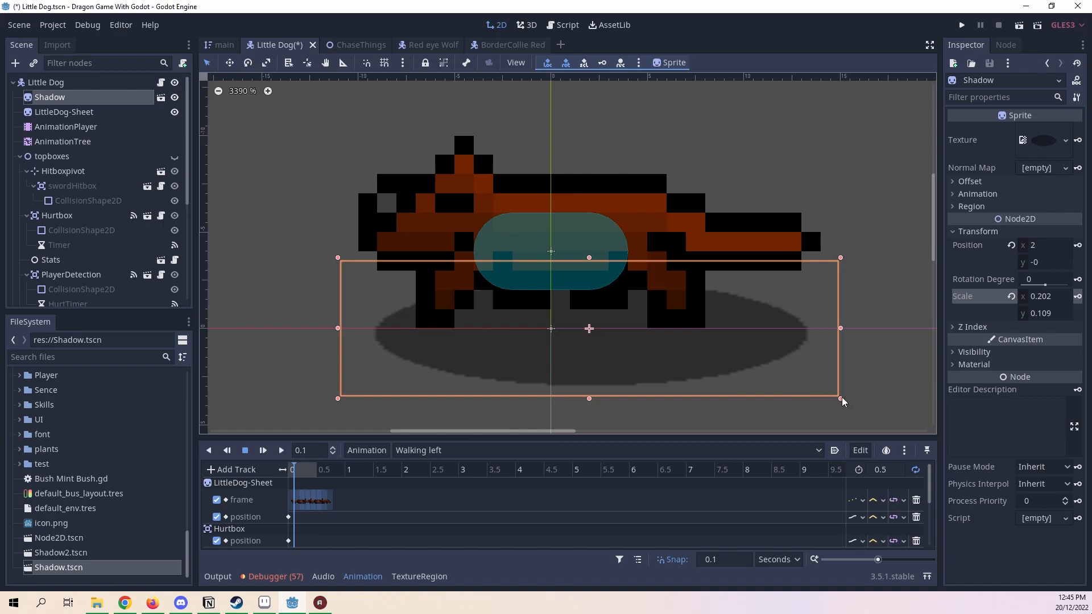
# Step: Flatten the shadow at 0.1 s to a scale of about 0.203 by 0.102 centred at 2, 0, and keyframe the scale
pyautogui.moveTo(842, 399); pyautogui.dragTo(828, 392)
pyautogui.moveTo(699, 356); pyautogui.dragTo(711, 356)
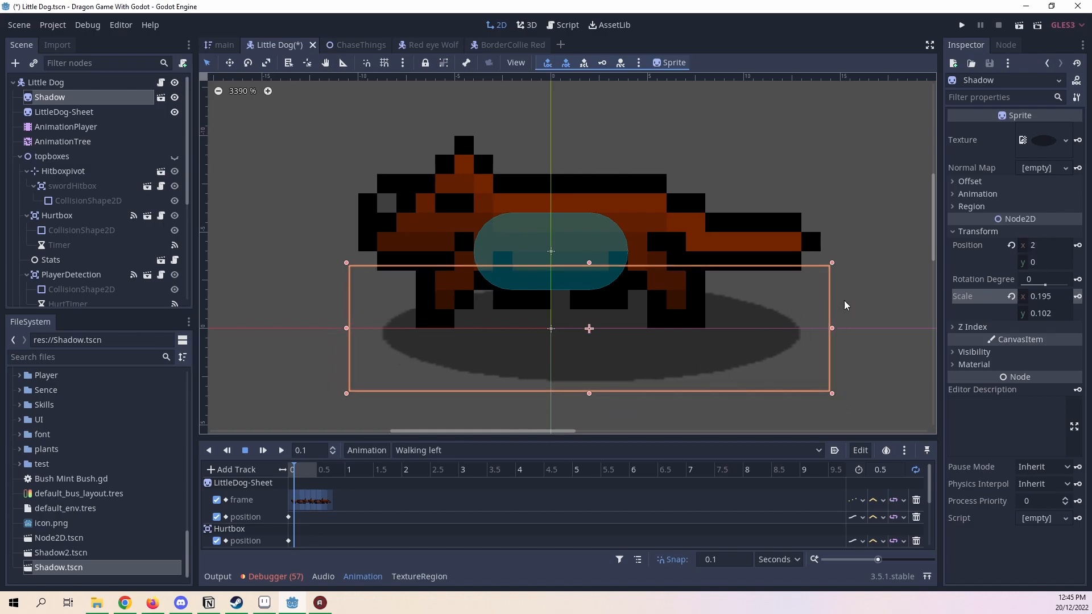
pyautogui.moveTo(832, 329); pyautogui.dragTo(839, 329)
pyautogui.moveTo(346, 329); pyautogui.dragTo(334, 329)
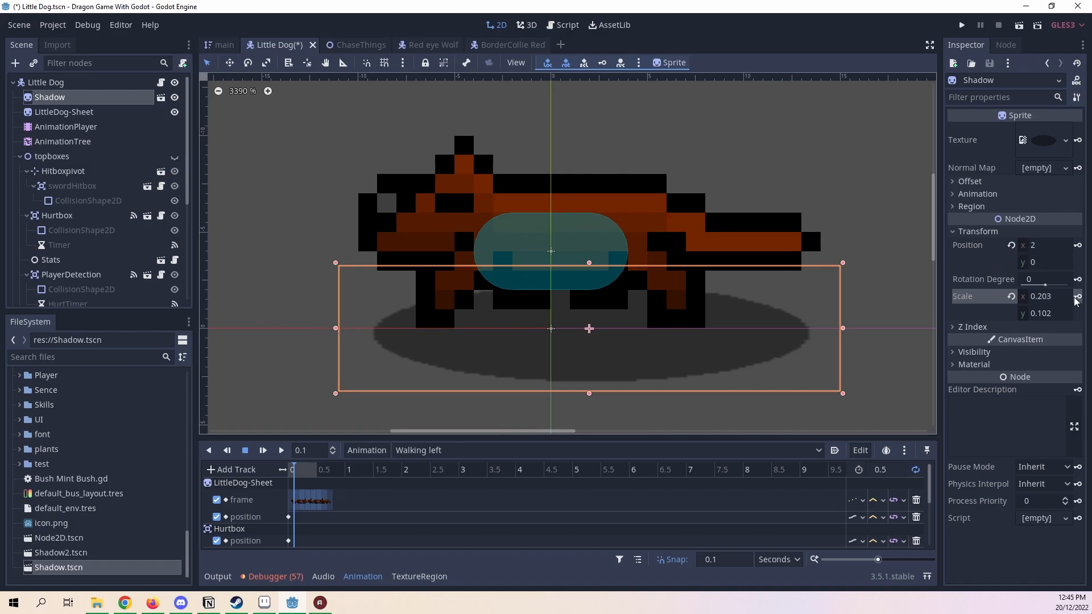
# Step: At 0.2 s, narrow the shadow to a scale of about 0.187 by 0.114 and place it at position 1, 0
pyautogui.click(304, 470)
pyautogui.moveTo(303, 471)
pyautogui.mouseDown()
pyautogui.moveTo(282, 469)
pyautogui.moveTo(300, 468)
pyautogui.mouseUp()
pyautogui.moveTo(592, 348); pyautogui.dragTo(632, 351, button='middle')
pyautogui.moveTo(873, 331); pyautogui.dragTo(845, 330)
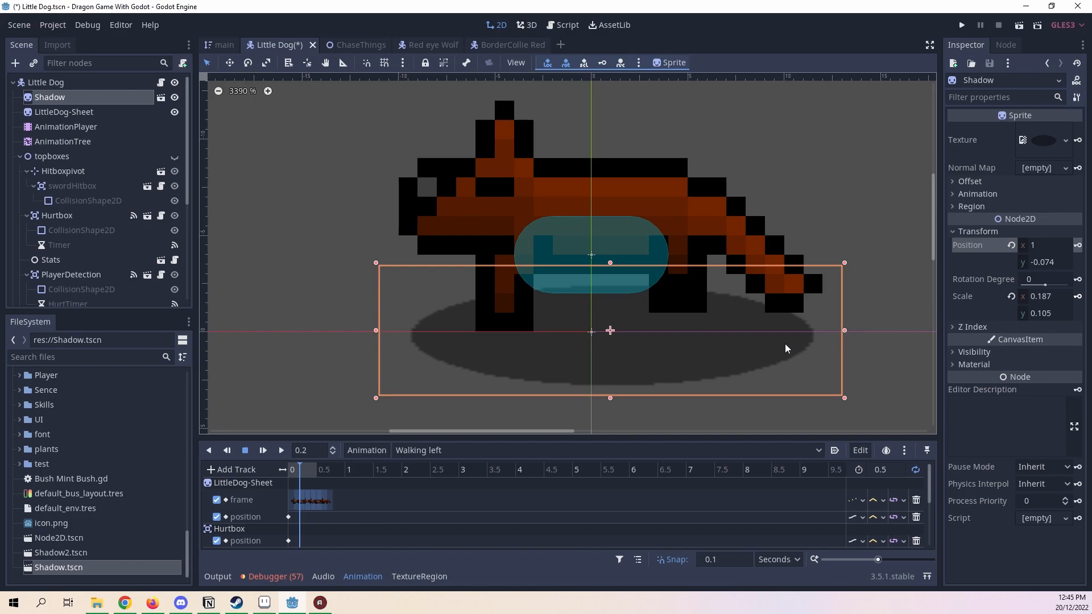
pyautogui.moveTo(611, 264); pyautogui.dragTo(604, 254)
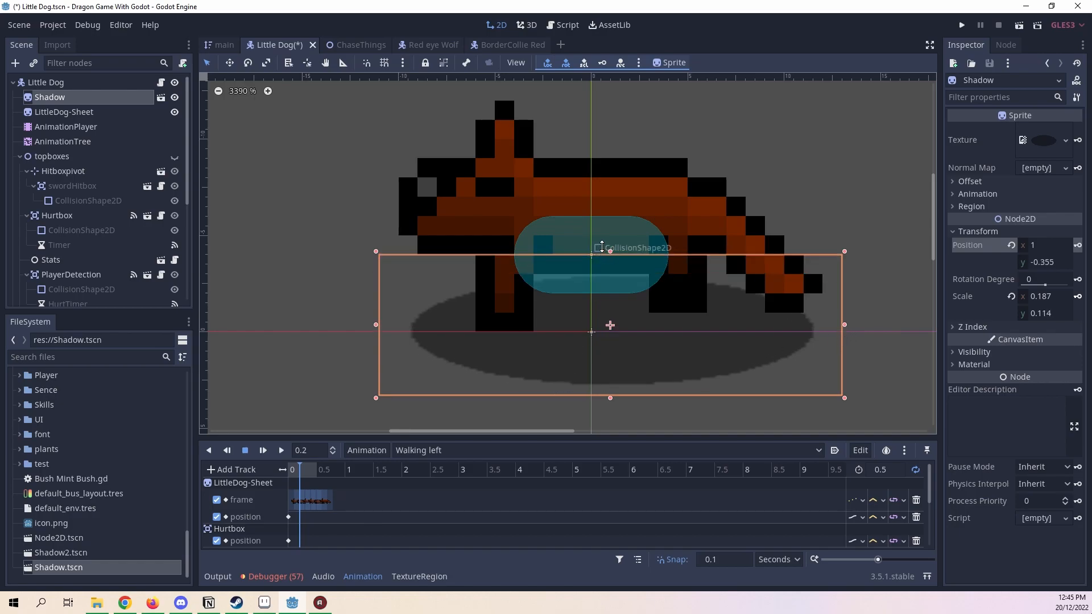
pyautogui.moveTo(633, 354); pyautogui.dragTo(633, 362)
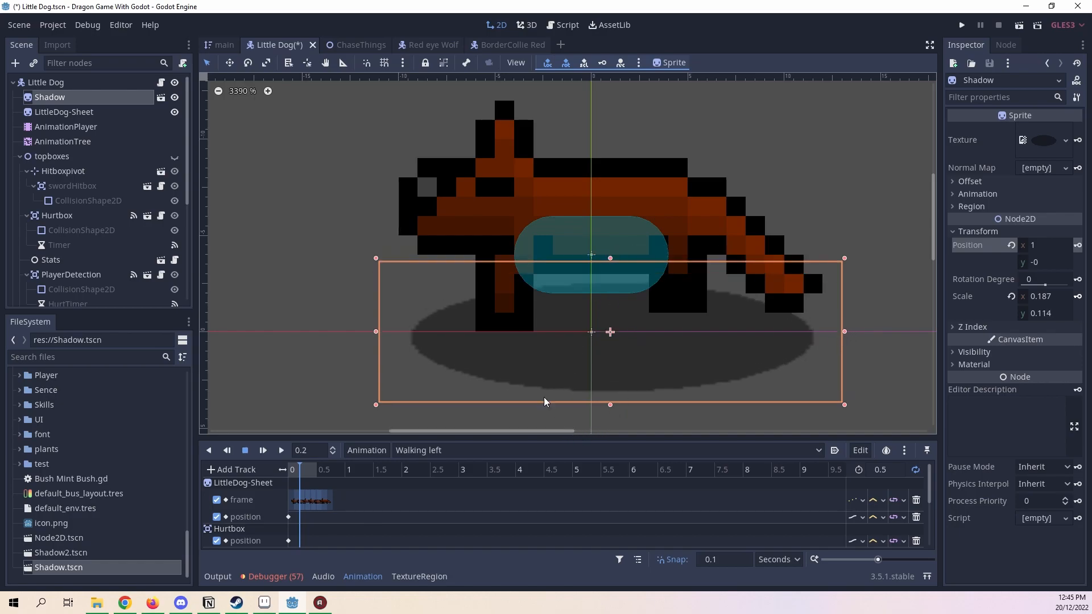
# Step: Refine the 0.2 s shadow to scale y about 0.109 and position y -0.5, and keyframe its position and scale
pyautogui.moveTo(613, 405); pyautogui.dragTo(615, 387)
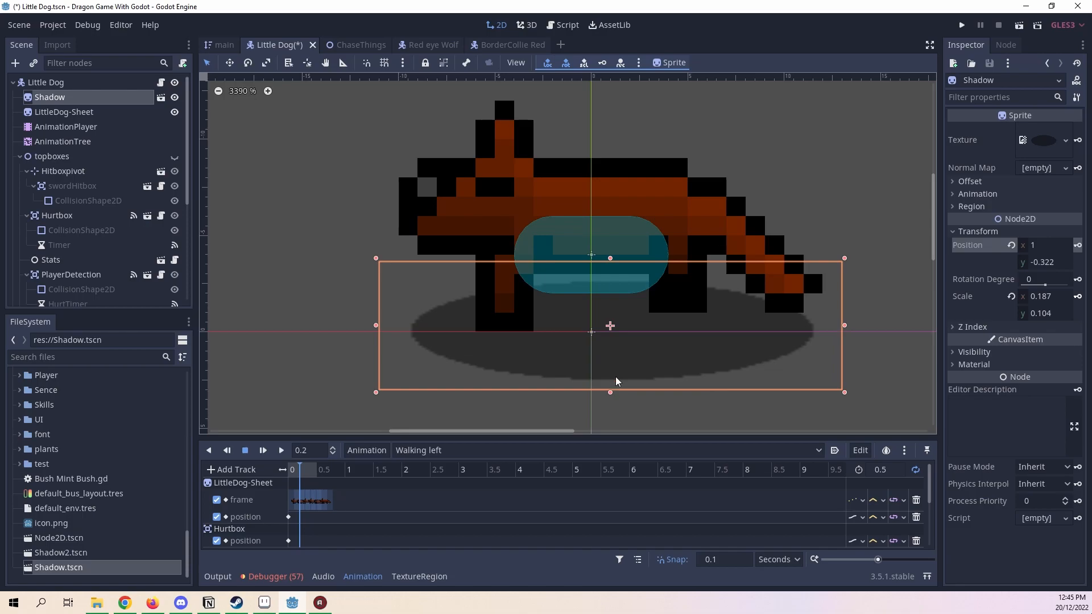
pyautogui.click(611, 259)
pyautogui.click(633, 334)
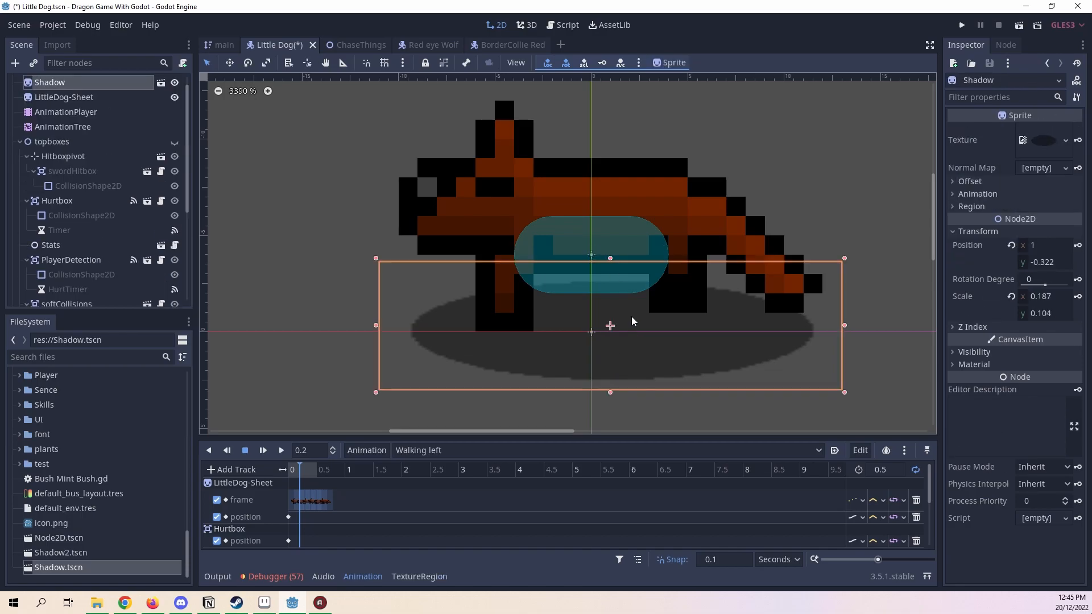
pyautogui.moveTo(611, 258); pyautogui.dragTo(607, 247)
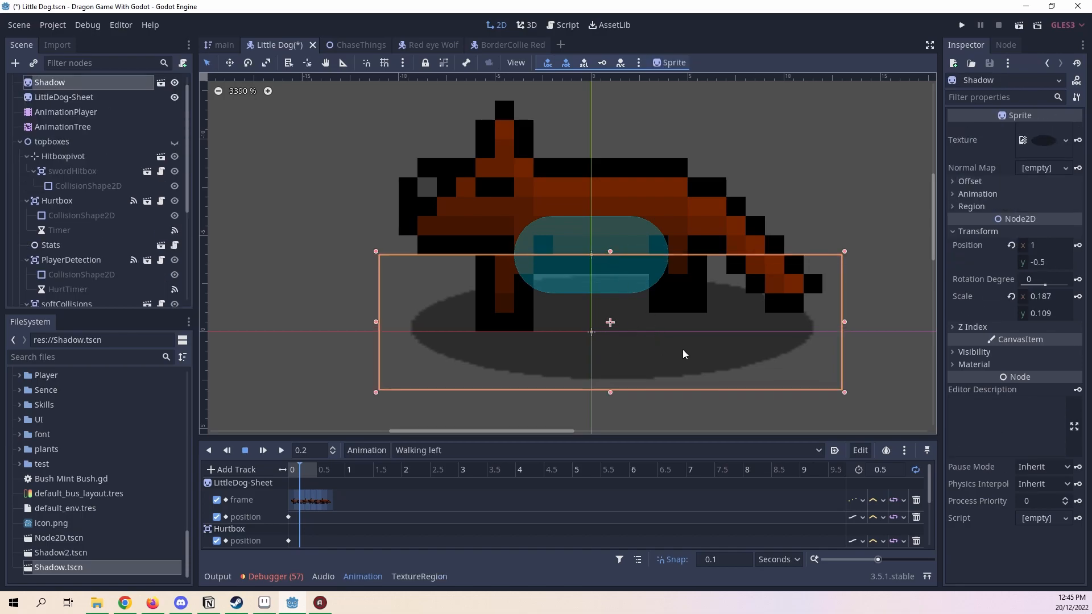
pyautogui.click(1078, 247)
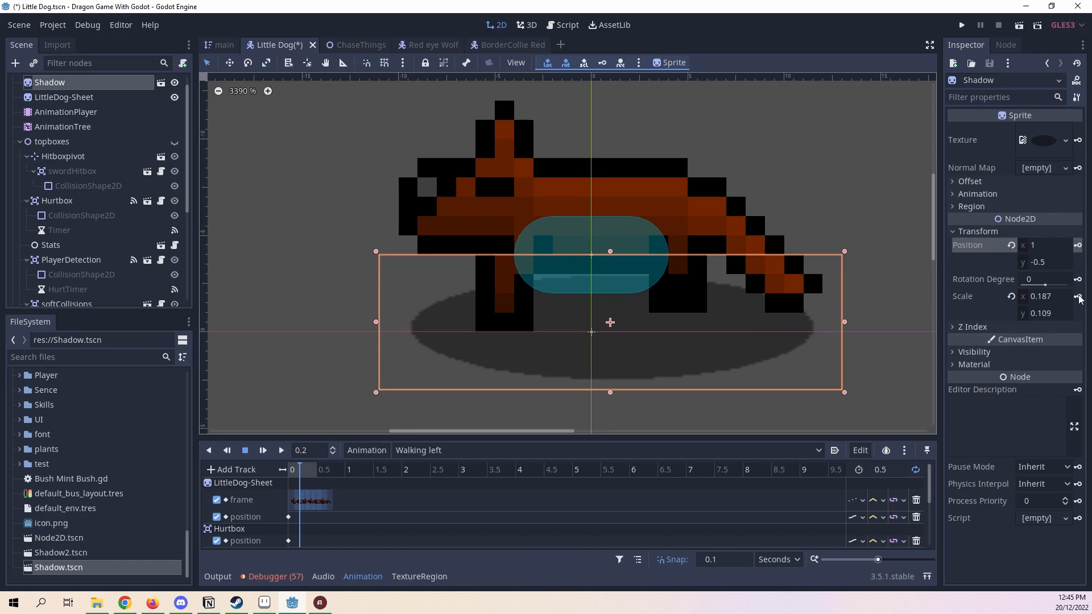
pyautogui.click(1078, 297)
# Step: At 0.3 s, enlarge the shadow to a scale of about 0.219 by 0.125, move it to position 2, -1 and keyframe it
pyautogui.click(306, 470)
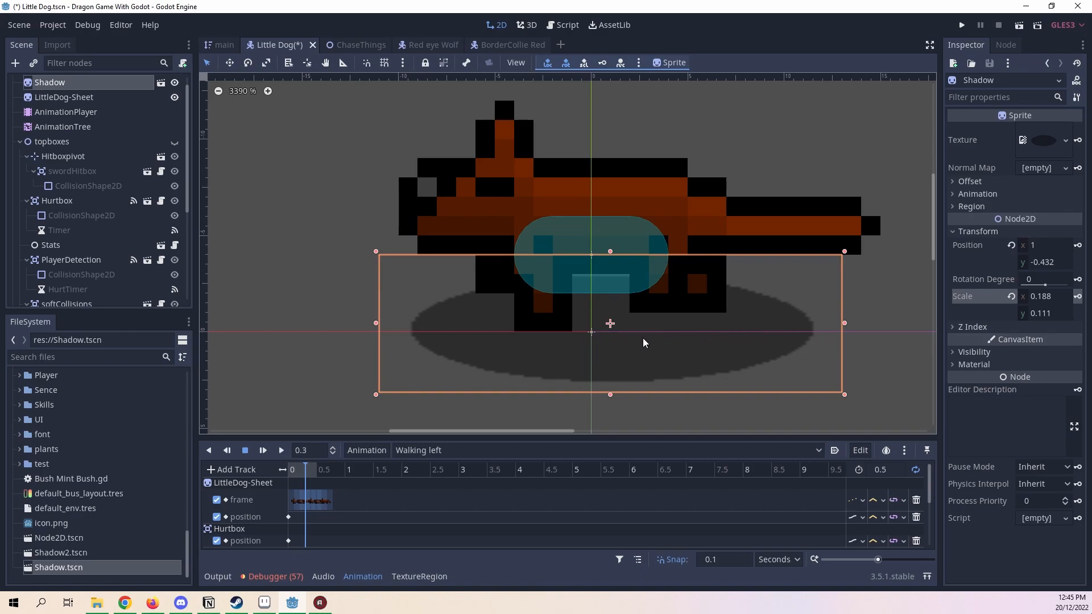
pyautogui.moveTo(853, 323); pyautogui.dragTo(897, 320)
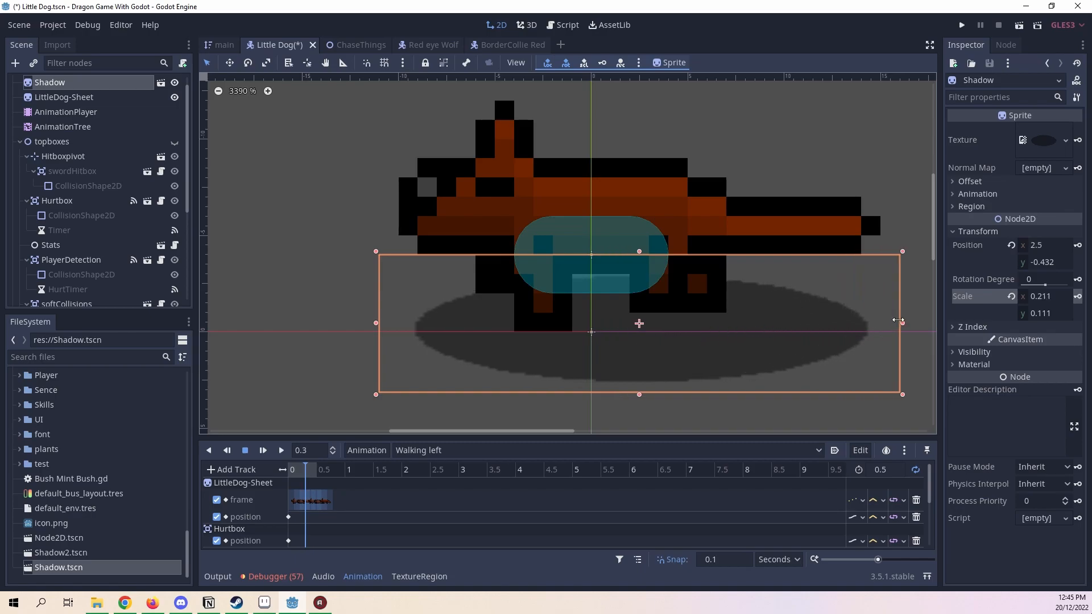
pyautogui.moveTo(376, 325); pyautogui.dragTo(357, 323)
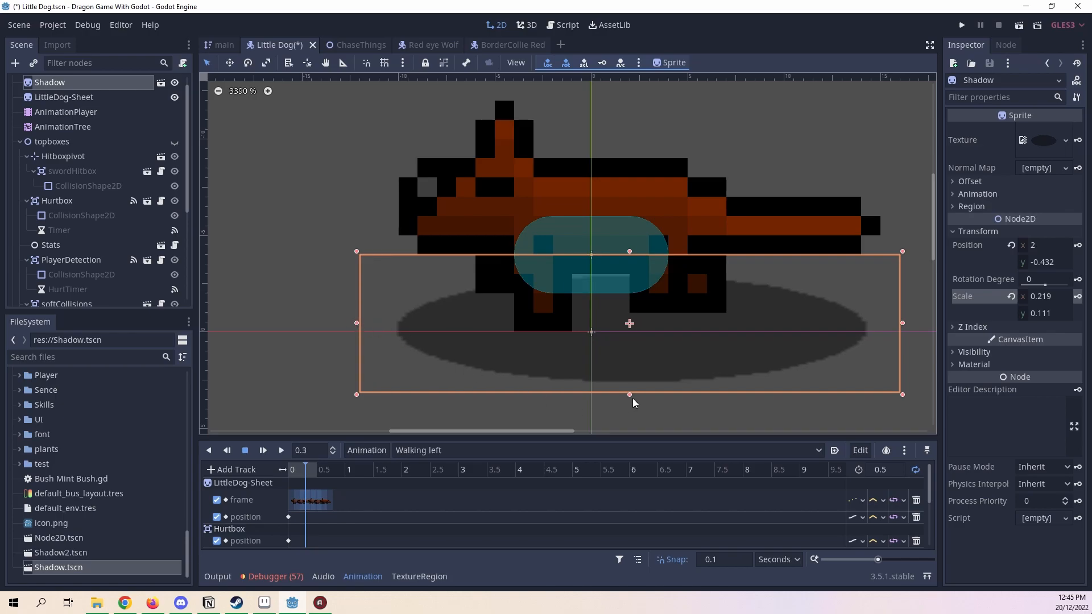
pyautogui.moveTo(630, 395); pyautogui.dragTo(630, 405)
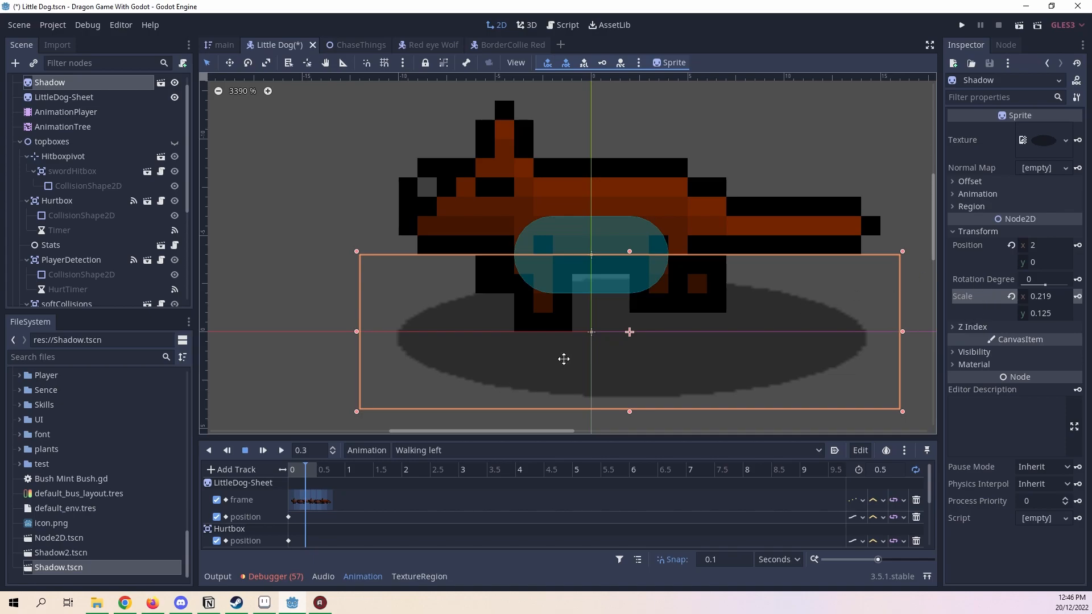
pyautogui.moveTo(565, 366); pyautogui.dragTo(566, 344)
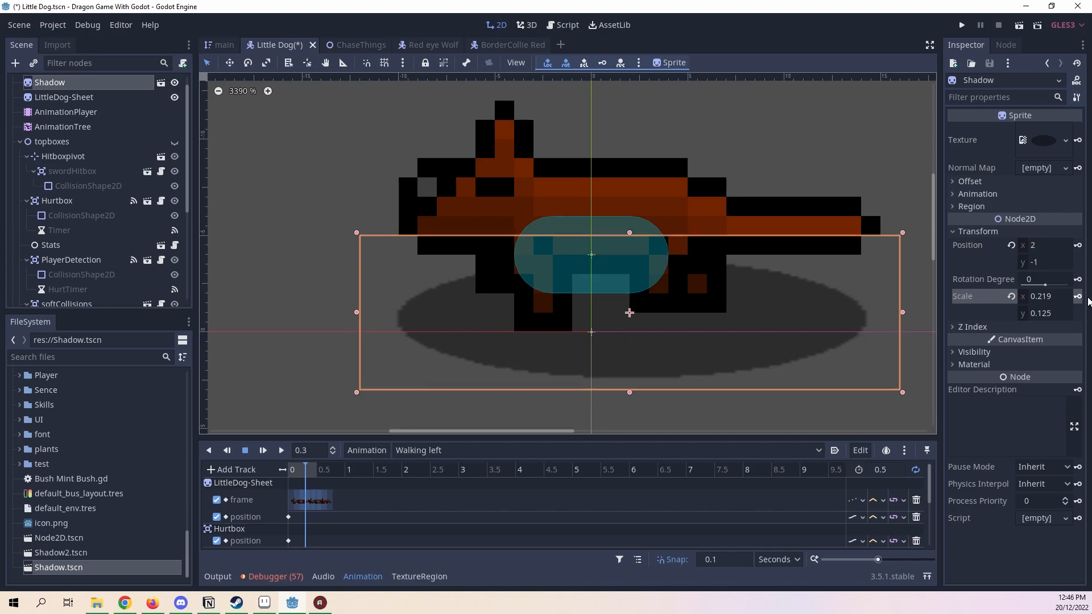
pyautogui.click(1079, 246)
# Step: Keyframe the shadow's interpolated position and scale at 0.4 s of the "Walking left" animation
pyautogui.moveTo(297, 470)
pyautogui.mouseDown()
pyautogui.moveTo(269, 469)
pyautogui.moveTo(304, 473)
pyautogui.mouseUp()
pyautogui.click(320, 476)
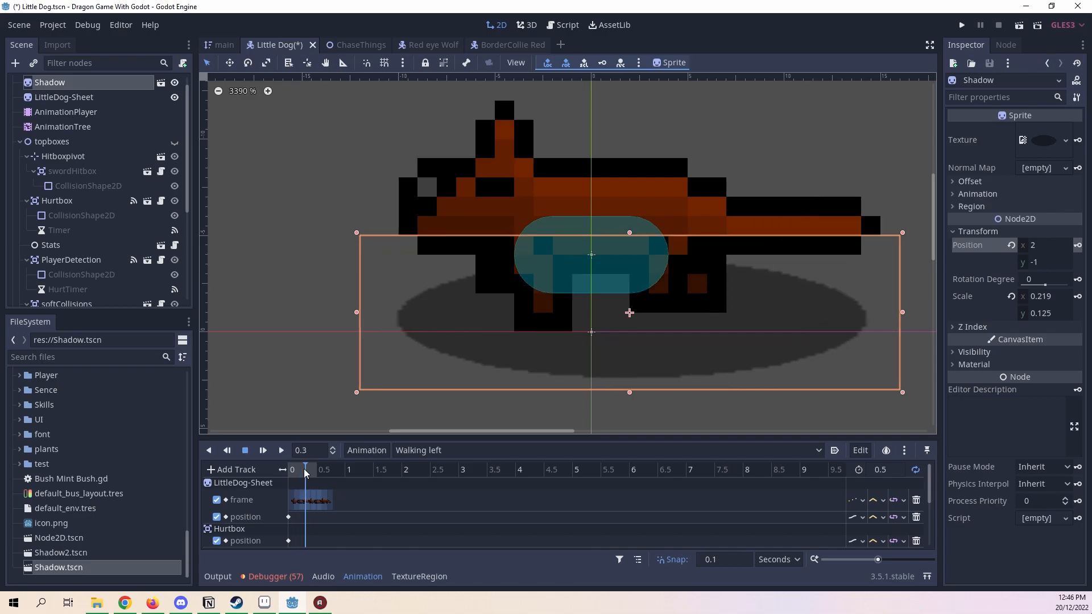
pyautogui.click(311, 473)
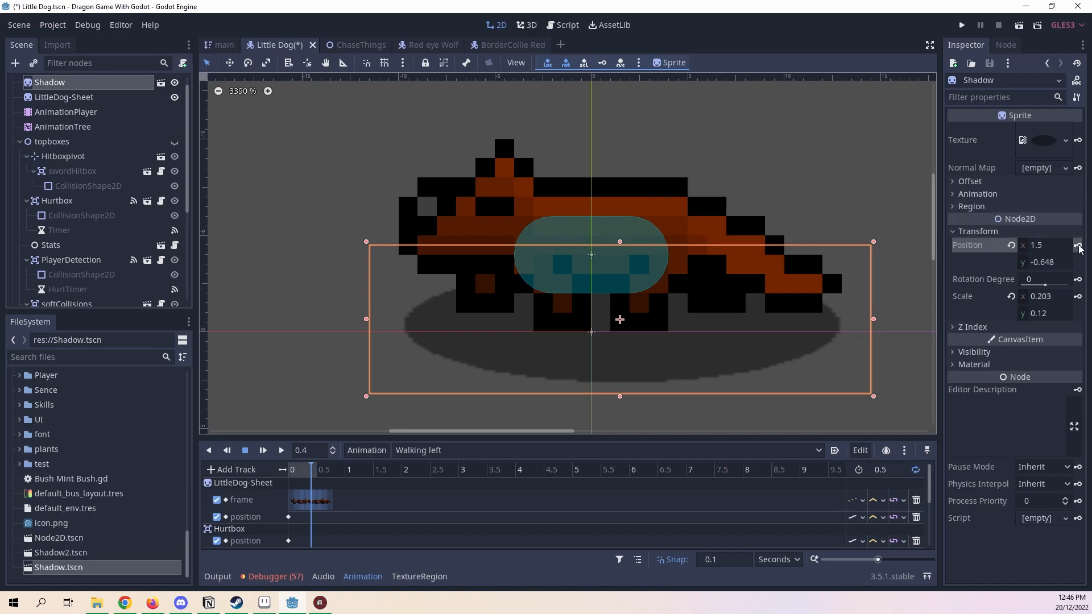
# Step: Set the update mode of the Shadow position and scale tracks to Discrete
pyautogui.click(320, 467)
pyautogui.scroll(-5, 512, 493)
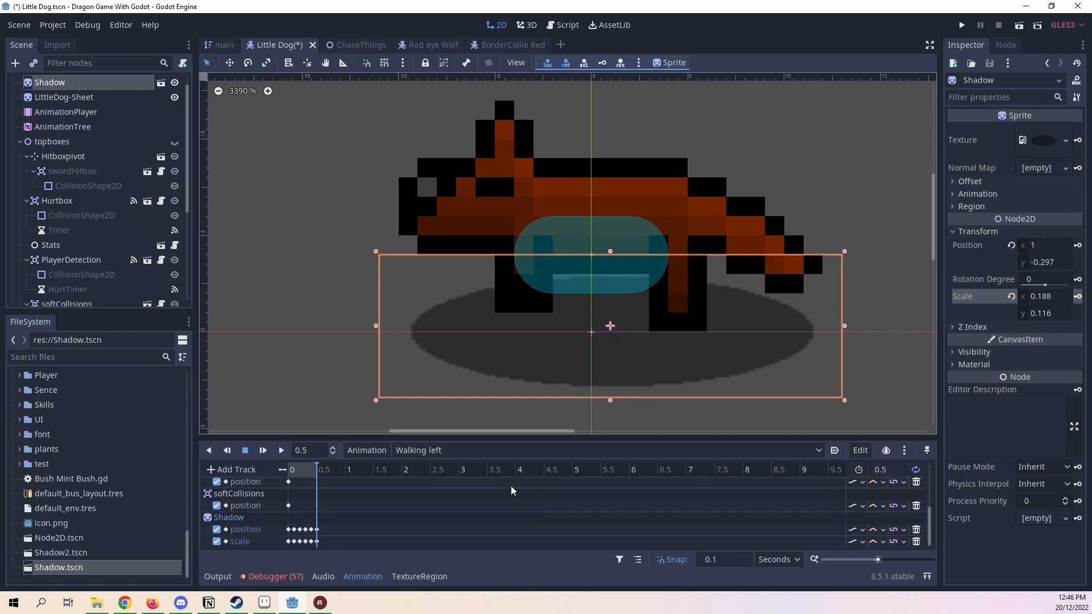
pyautogui.click(856, 530)
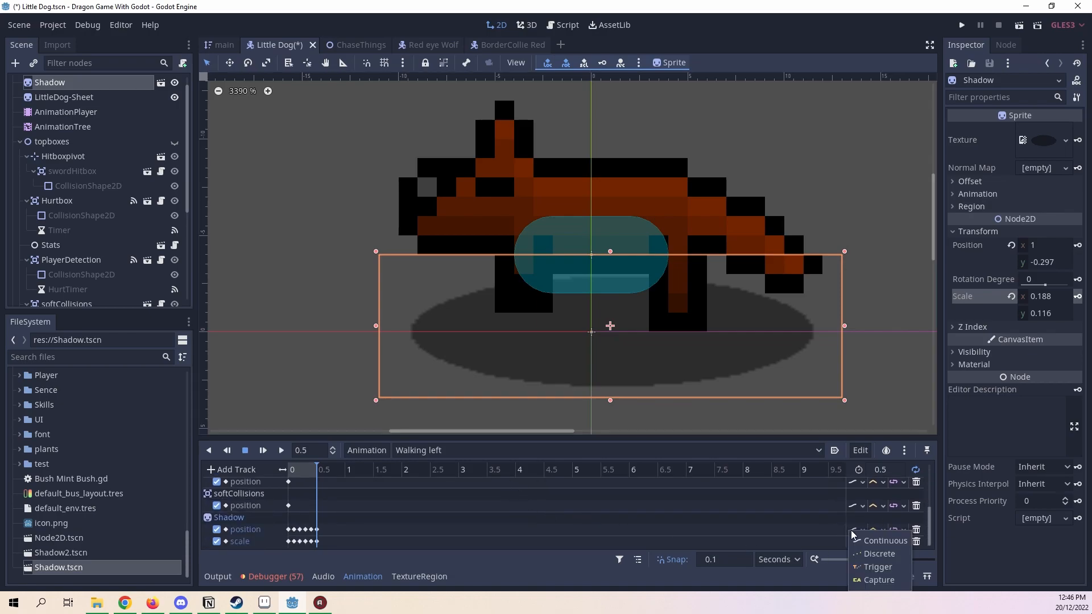
pyautogui.click(870, 556)
# Step: Play the "Walking left" animation from the start and check how the shadow follows the dog, with the shadow deselected
pyautogui.scroll(5, 714, 518)
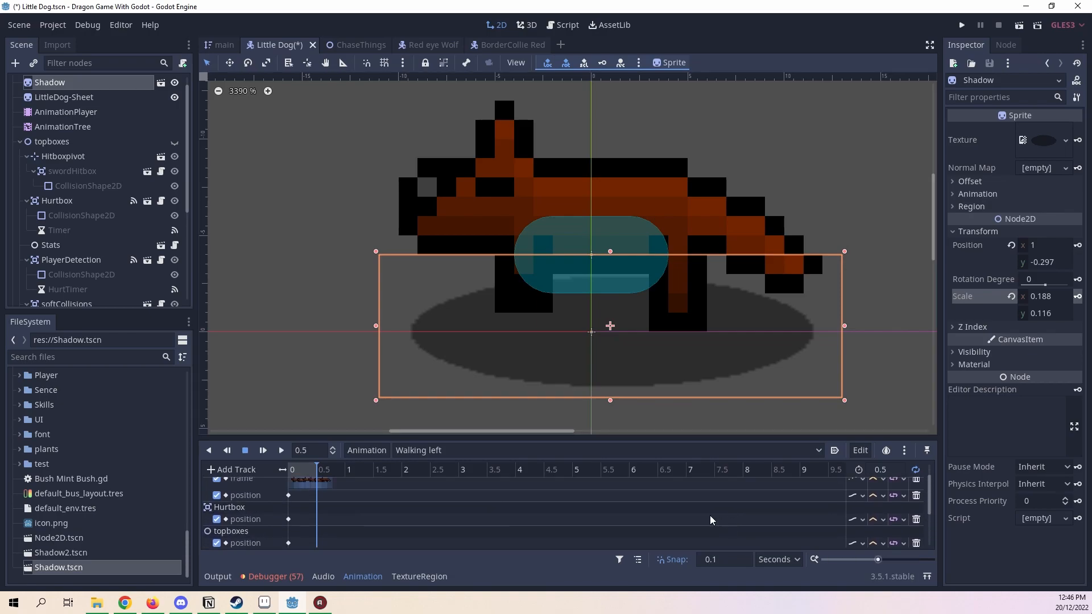
pyautogui.moveTo(296, 466); pyautogui.dragTo(272, 466)
pyautogui.click(265, 451)
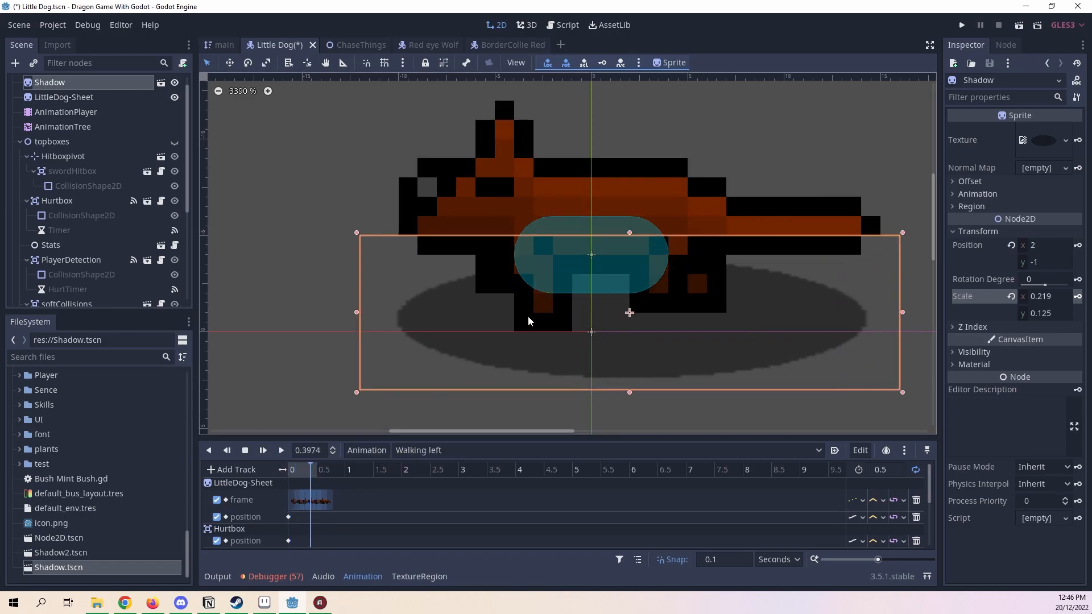
pyautogui.scroll(-6, 777, 349)
pyautogui.click(737, 380)
pyautogui.scroll(-1, 534, 401)
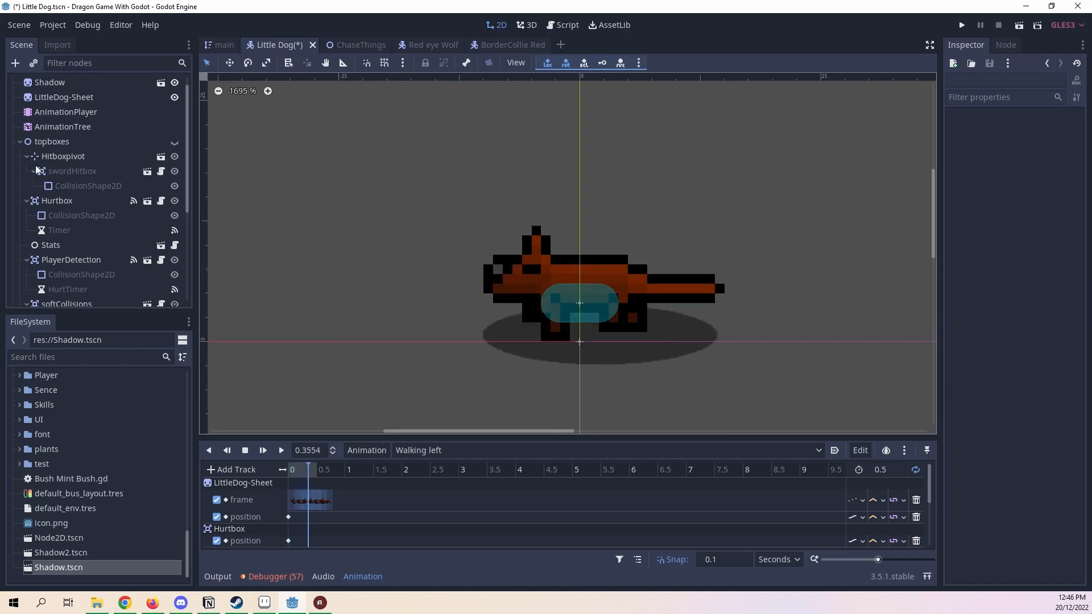
# Step: Try playback speeds of 0.5 and 0.6 on the AnimationPlayer, and reset the speed to 1
pyautogui.click(64, 126)
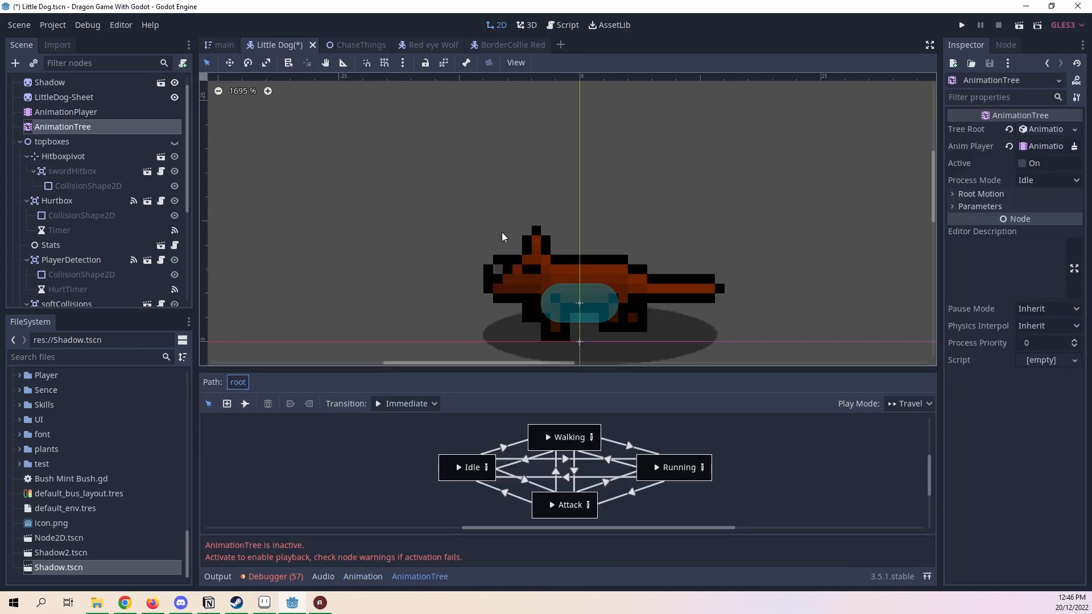
pyautogui.click(64, 99)
pyautogui.click(64, 111)
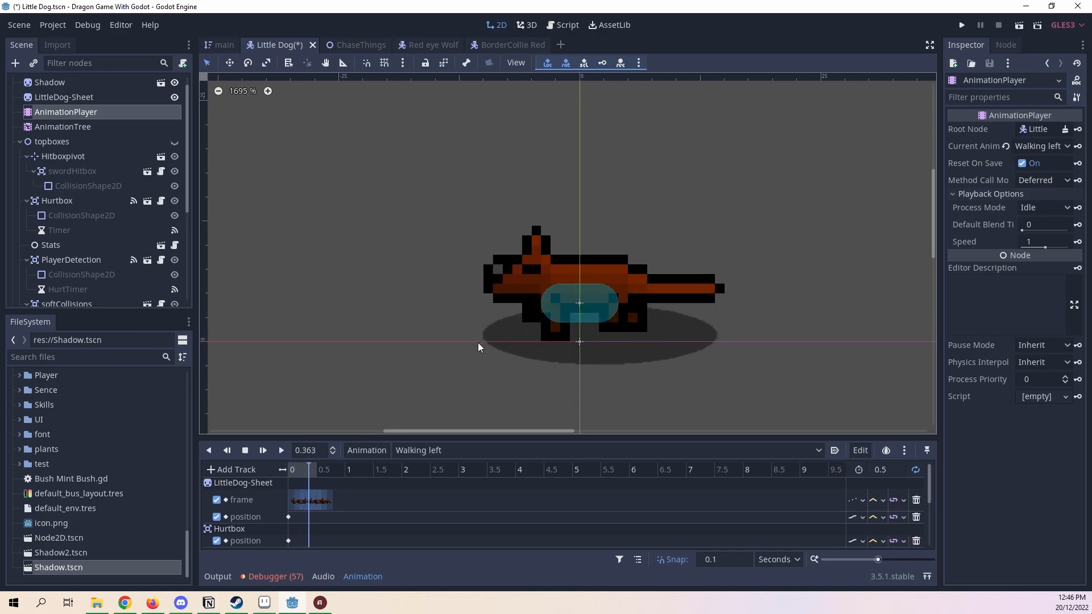
pyautogui.click(529, 450)
pyautogui.click(931, 281)
pyautogui.click(1033, 241)
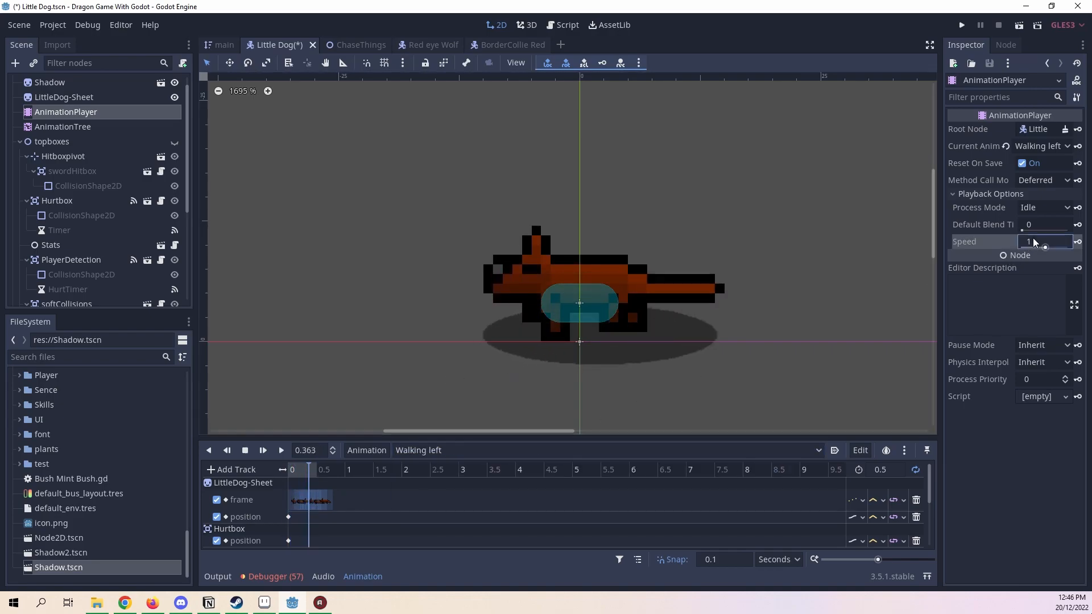
pyautogui.write('0.5')
pyautogui.press('Return')
pyautogui.click(1053, 240)
pyautogui.moveTo(1034, 242); pyautogui.dragTo(1044, 242)
pyautogui.write('6')
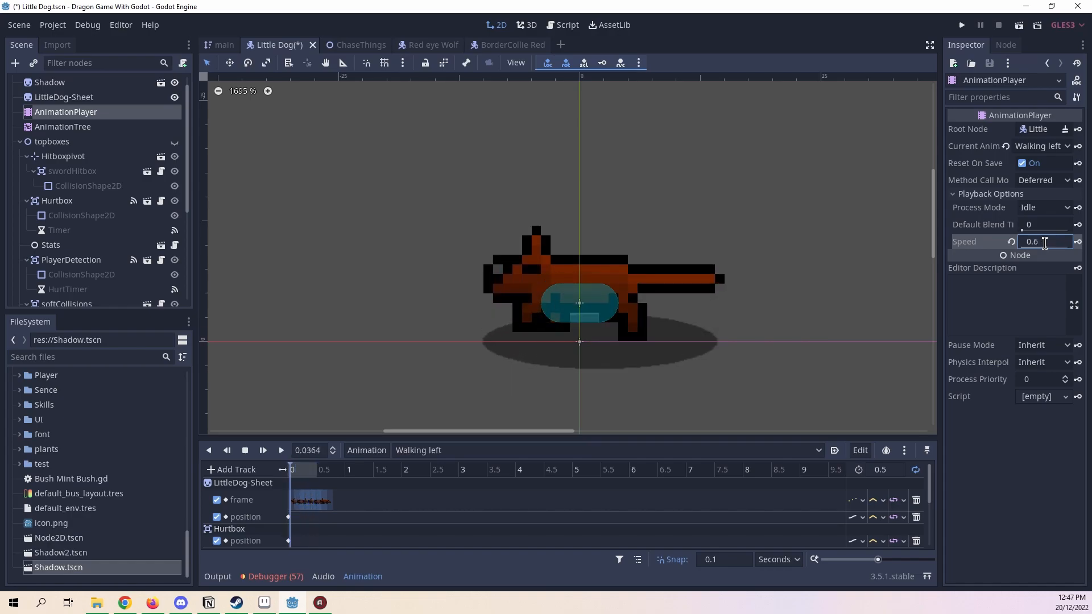
pyautogui.click(1011, 242)
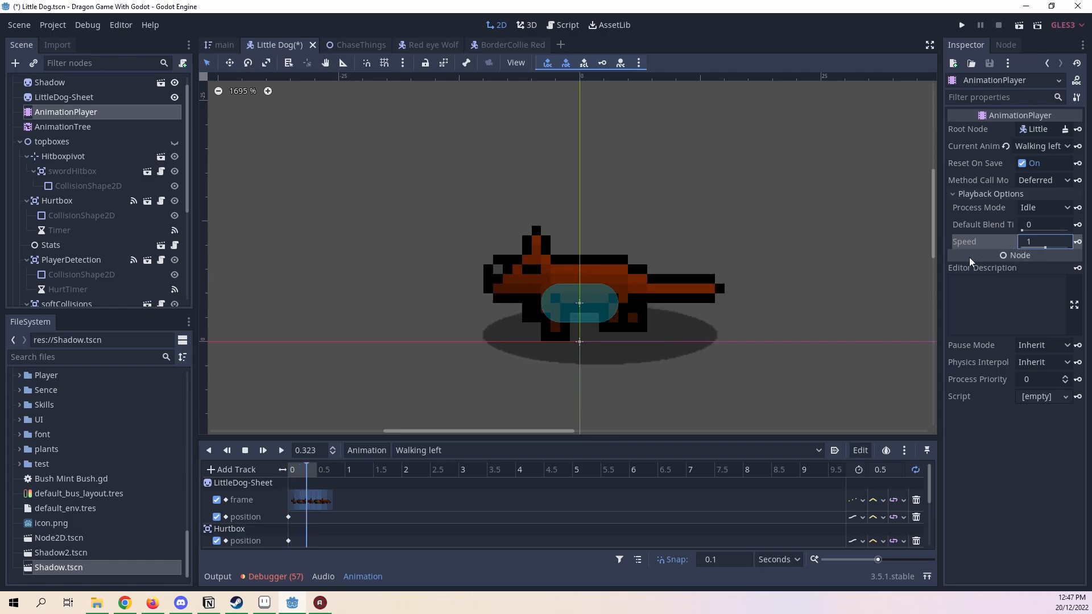
# Step: Switch to the "Running left" animation and stop its playback
pyautogui.click(451, 451)
pyautogui.click(460, 495)
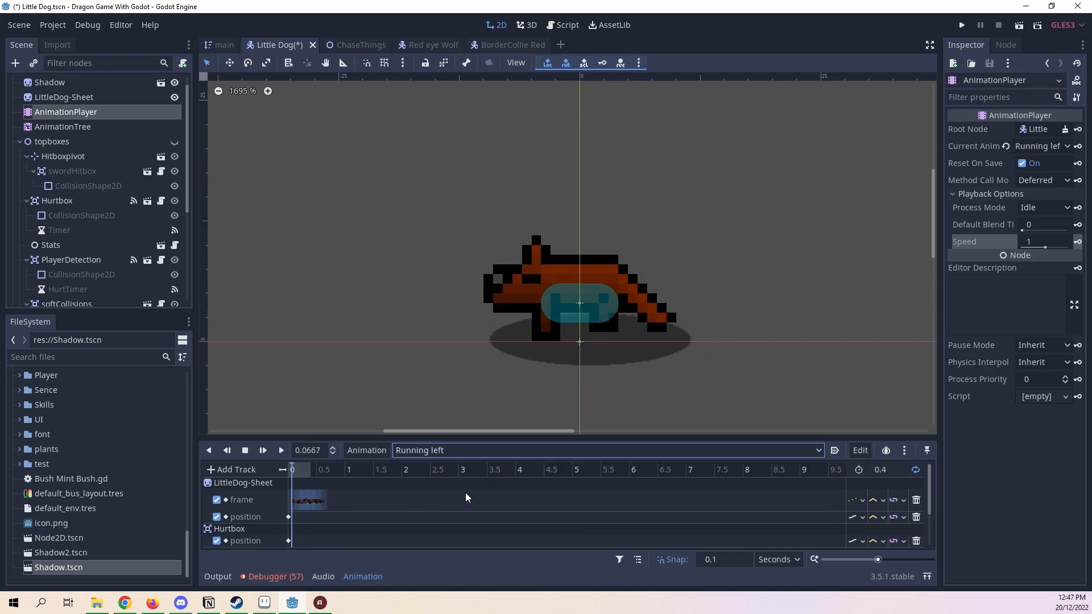
pyautogui.click(245, 451)
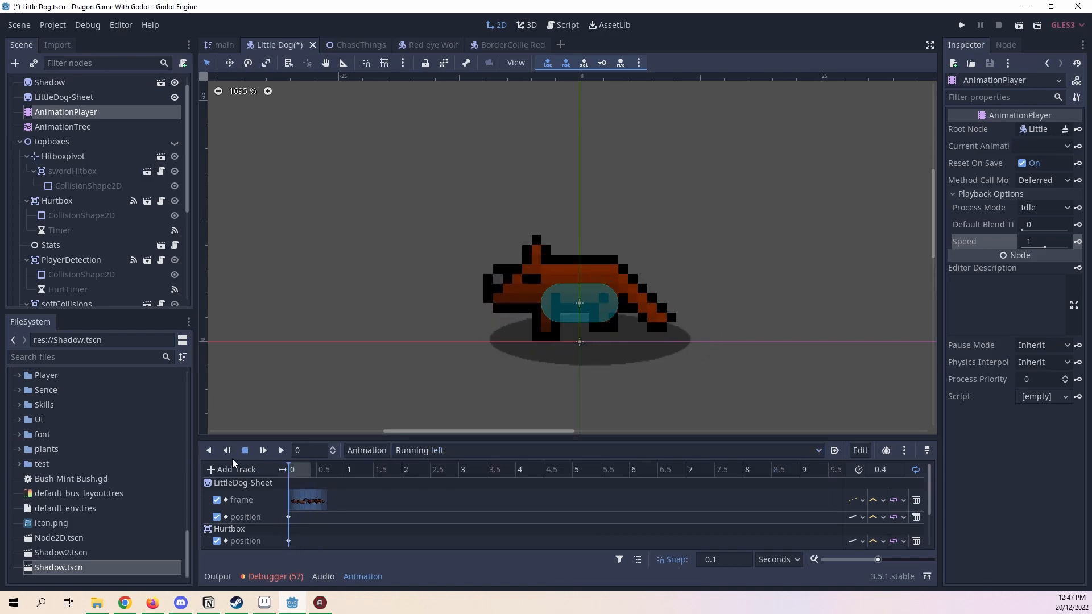
# Step: At 0.2 s, select the shadow and stretch it vertically to a scale of about 0.187 by 0.172 at position 1, 0
pyautogui.click(300, 471)
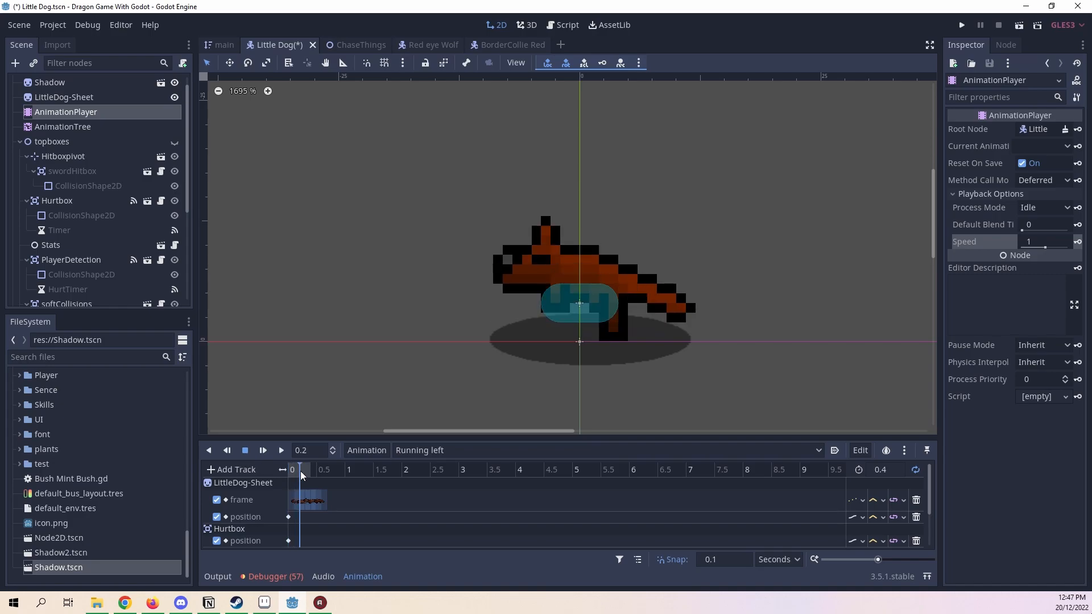
pyautogui.click(622, 329)
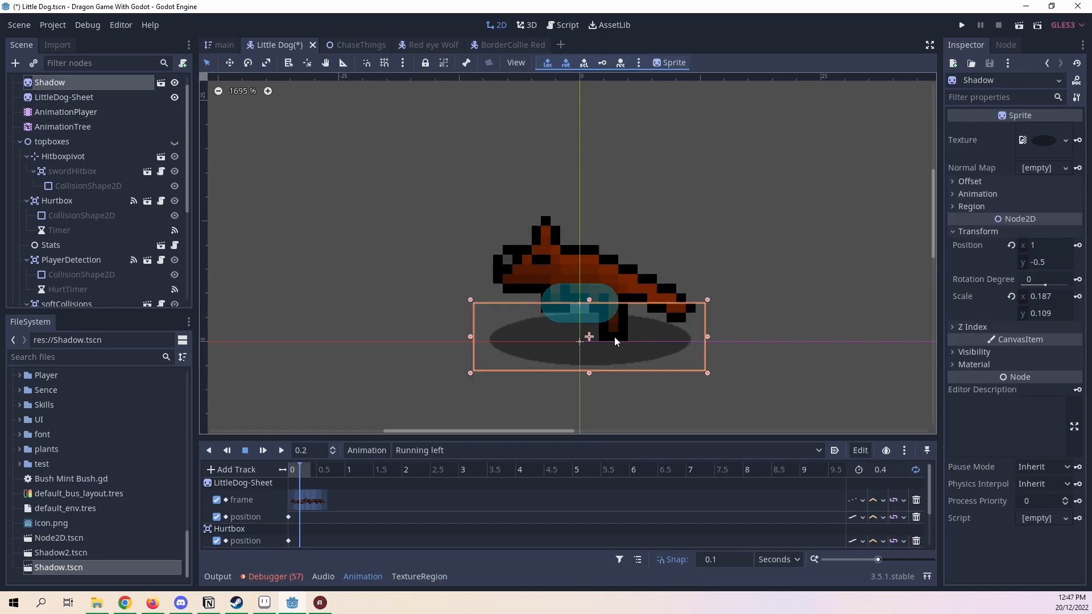
pyautogui.moveTo(589, 300); pyautogui.dragTo(590, 272)
pyautogui.moveTo(589, 373)
pyautogui.mouseDown()
pyautogui.moveTo(589, 382)
pyautogui.moveTo(586, 360)
pyautogui.mouseUp()
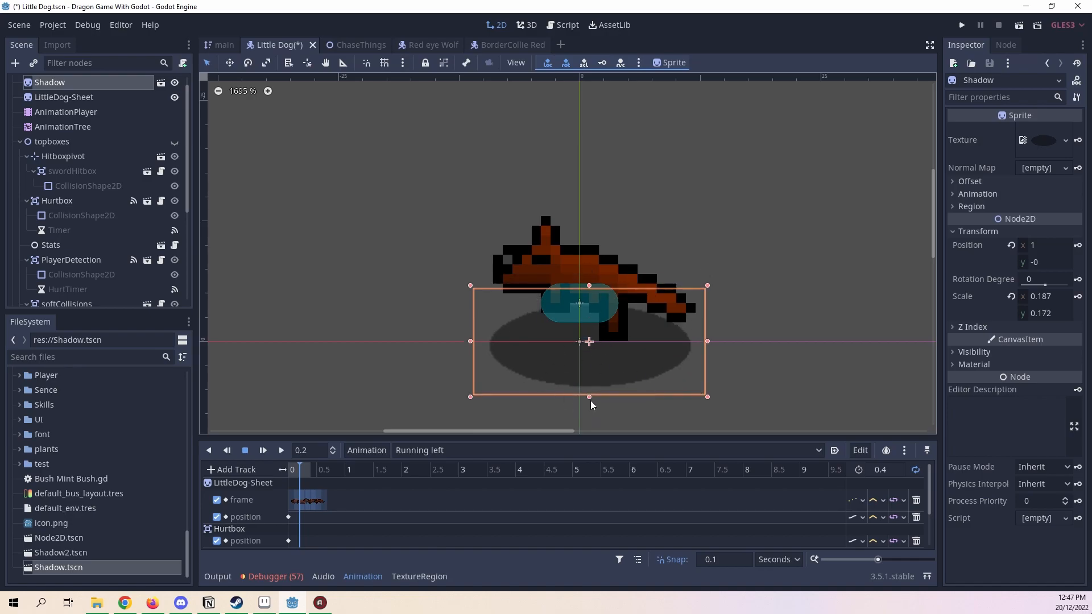
pyautogui.moveTo(595, 377); pyautogui.dragTo(625, 374)
# Step: Keyframe the shadow's position and scale at 0.2 s, creating new tracks for both properties along with RESET tracks
pyautogui.click(1078, 246)
pyautogui.click(1076, 299)
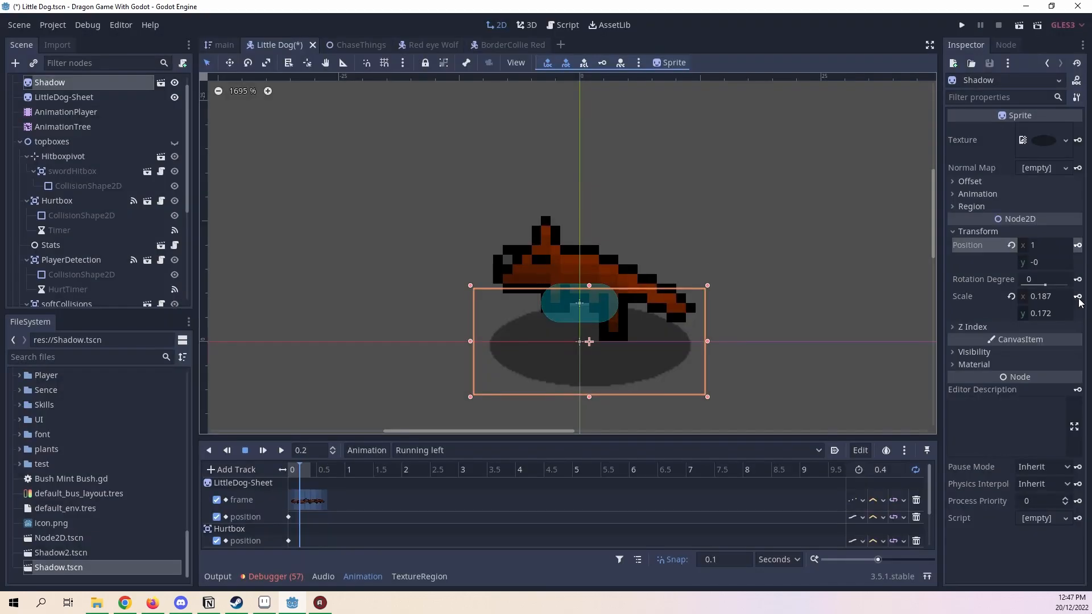
pyautogui.click(1077, 247)
pyautogui.click(503, 320)
pyautogui.click(1077, 297)
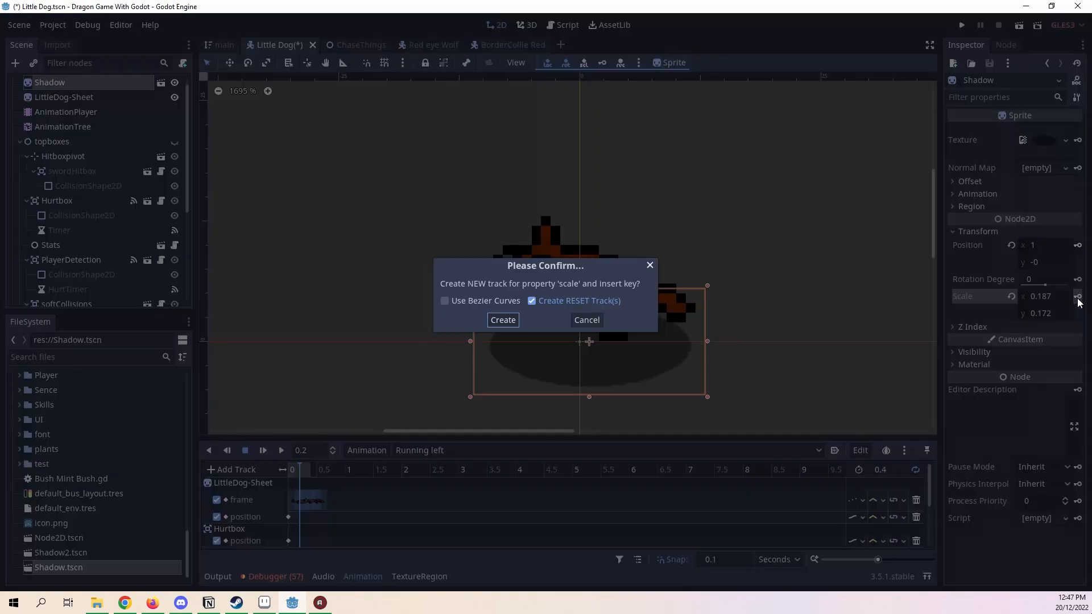
pyautogui.click(504, 319)
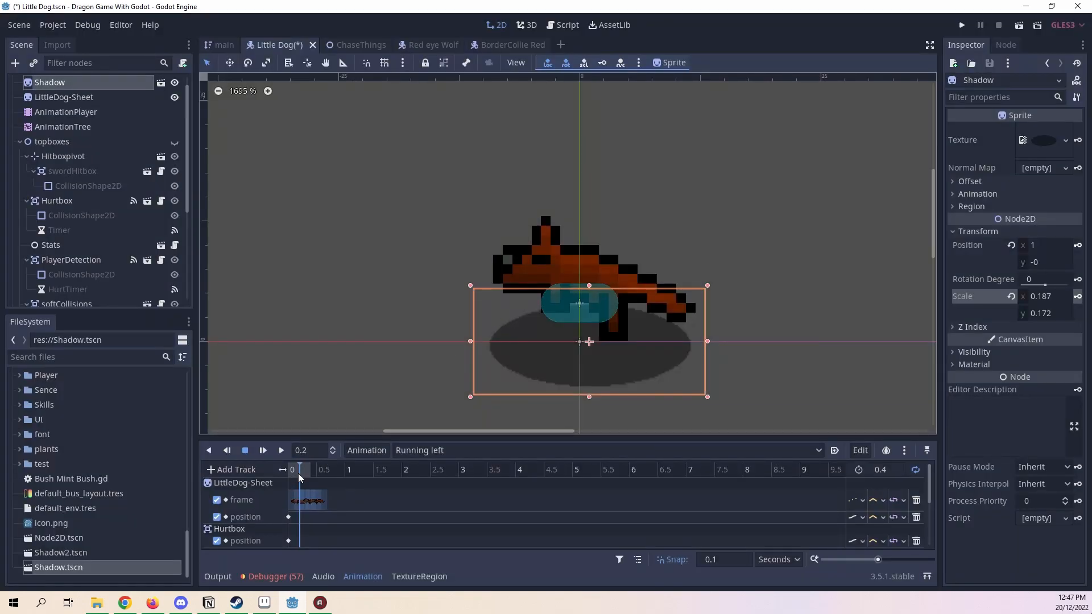
# Step: At 0.1 s, shrink the shadow to a scale of about 0.172 by 0.137 at position 0, -0.625 and keyframe it
pyautogui.moveTo(298, 473); pyautogui.dragTo(292, 472)
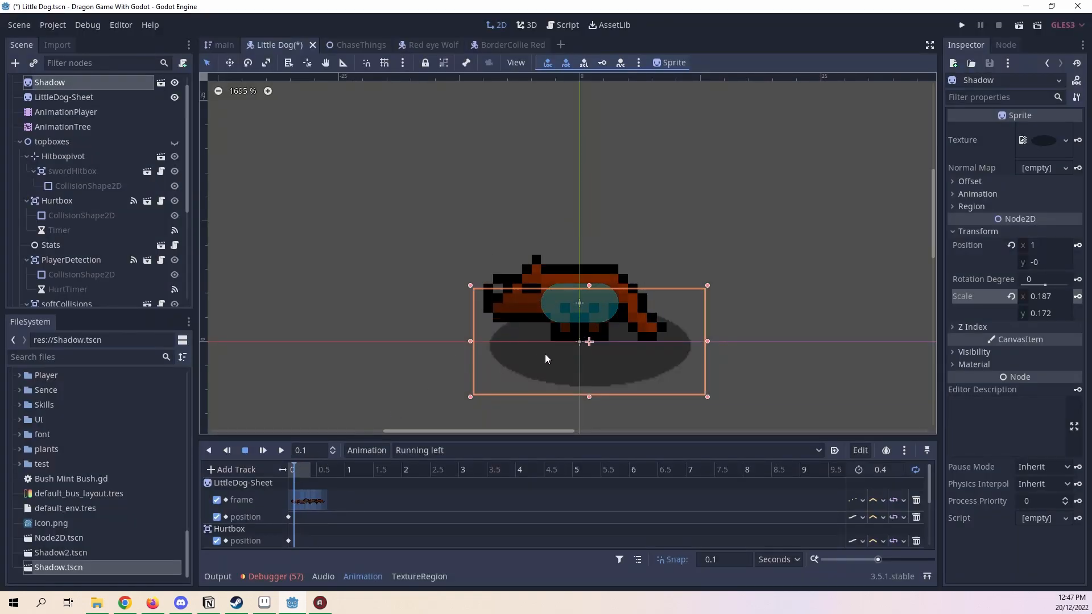
pyautogui.moveTo(466, 341); pyautogui.dragTo(456, 342)
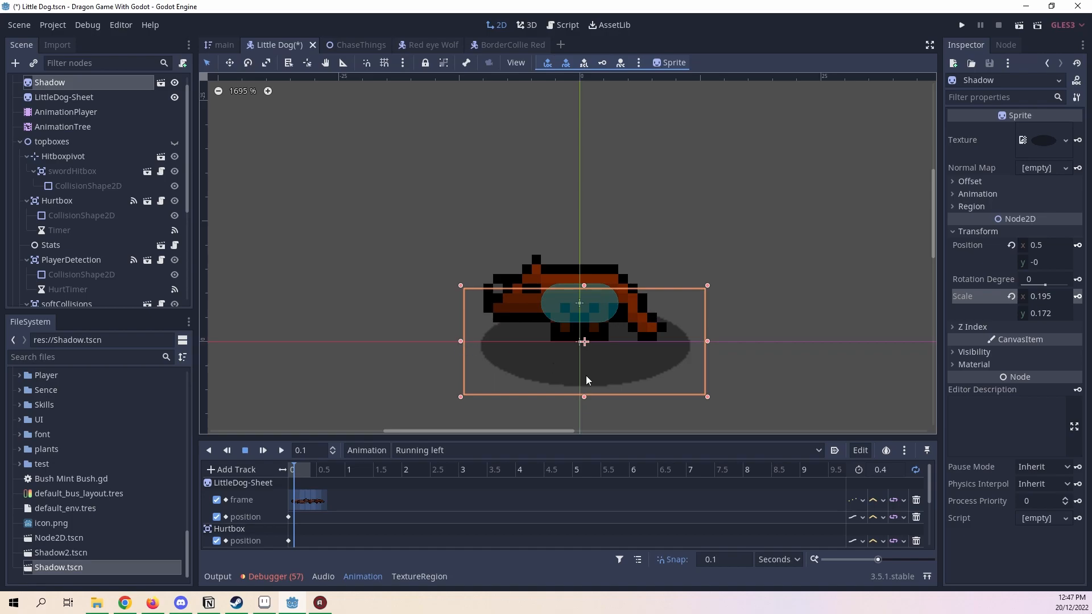
pyautogui.moveTo(586, 398); pyautogui.dragTo(597, 367)
pyautogui.moveTo(701, 343); pyautogui.dragTo(687, 346)
pyautogui.moveTo(451, 338); pyautogui.dragTo(470, 338)
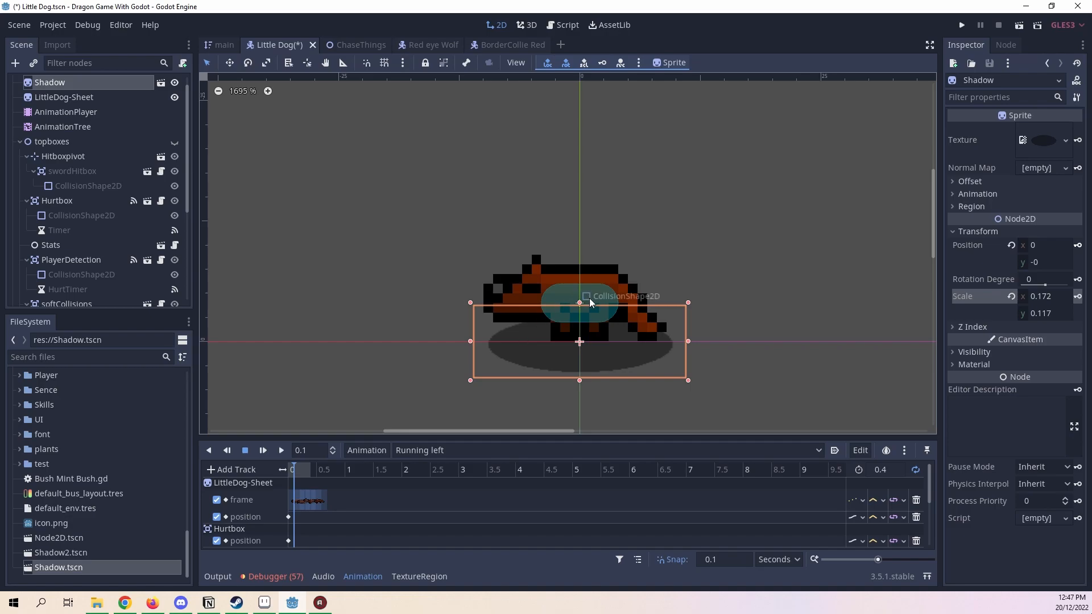
pyautogui.moveTo(582, 304); pyautogui.dragTo(582, 288)
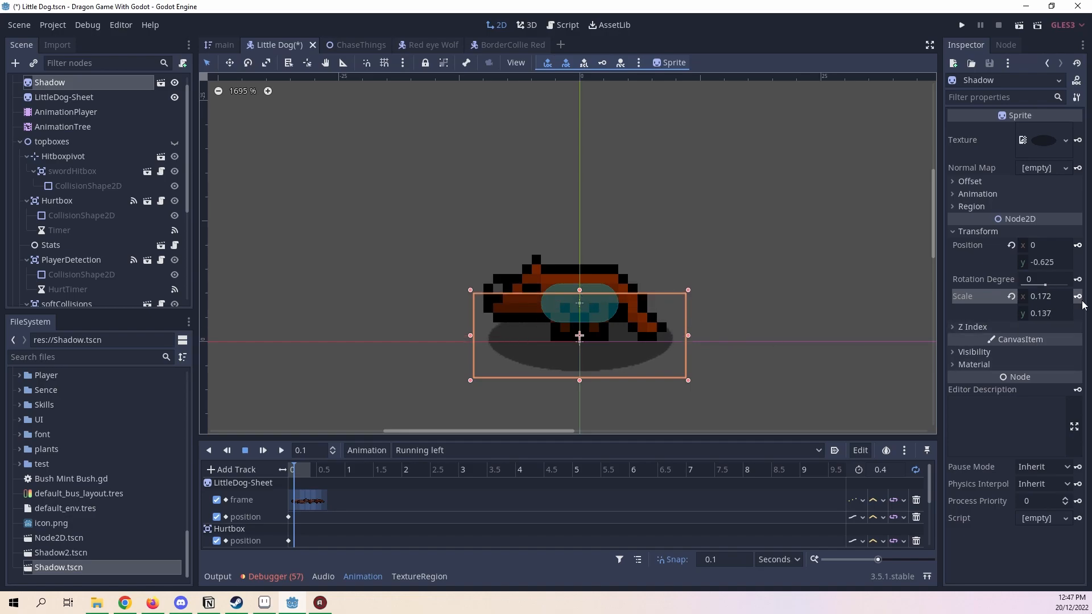
pyautogui.click(1076, 246)
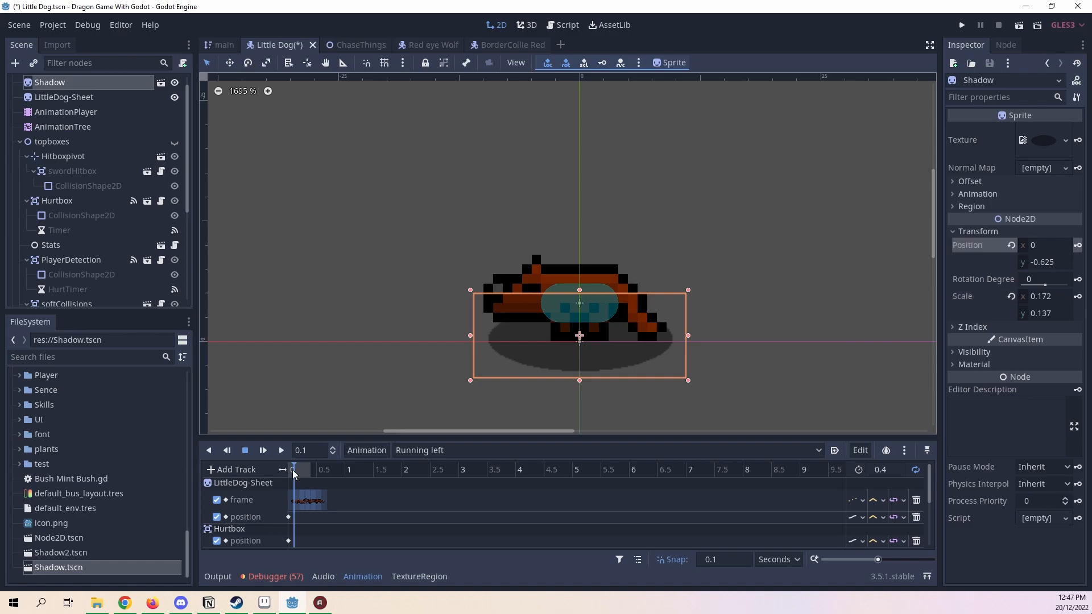
# Step: Keyframe the shadow at 0 s with its interpolated position of 0.333, -0.417 and scale of 0.177 by 0.148
pyautogui.moveTo(294, 474); pyautogui.dragTo(284, 470)
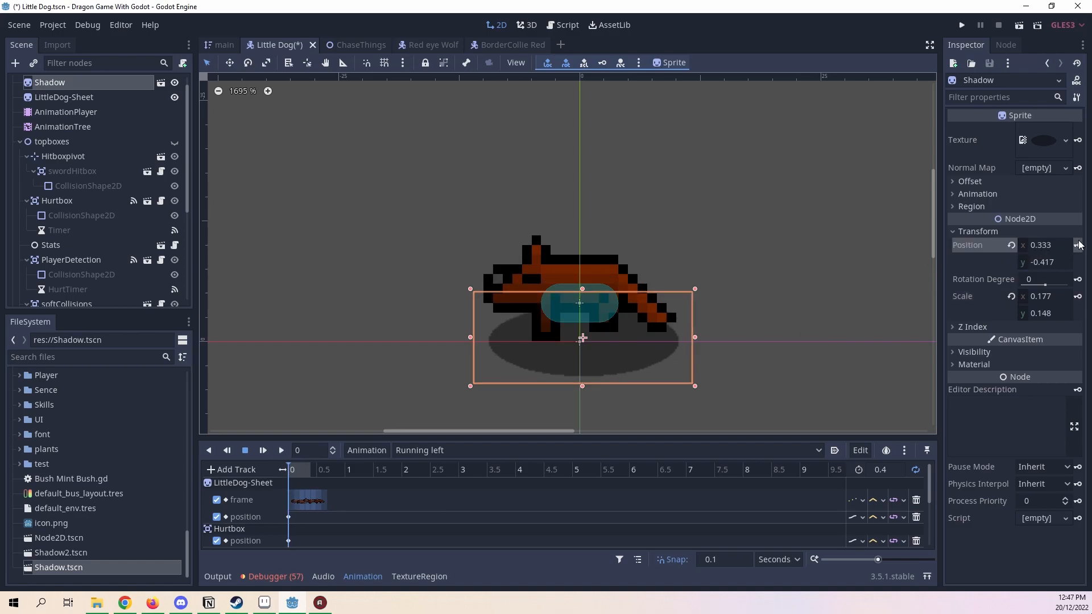
pyautogui.click(1077, 296)
# Step: Play the "Running left" animation from the start to check the shadow against the dog, and stop it
pyautogui.click(293, 470)
pyautogui.moveTo(294, 467)
pyautogui.mouseDown()
pyautogui.moveTo(306, 469)
pyautogui.moveTo(287, 467)
pyautogui.mouseUp()
pyautogui.scroll(-3, 323, 508)
pyautogui.click(280, 453)
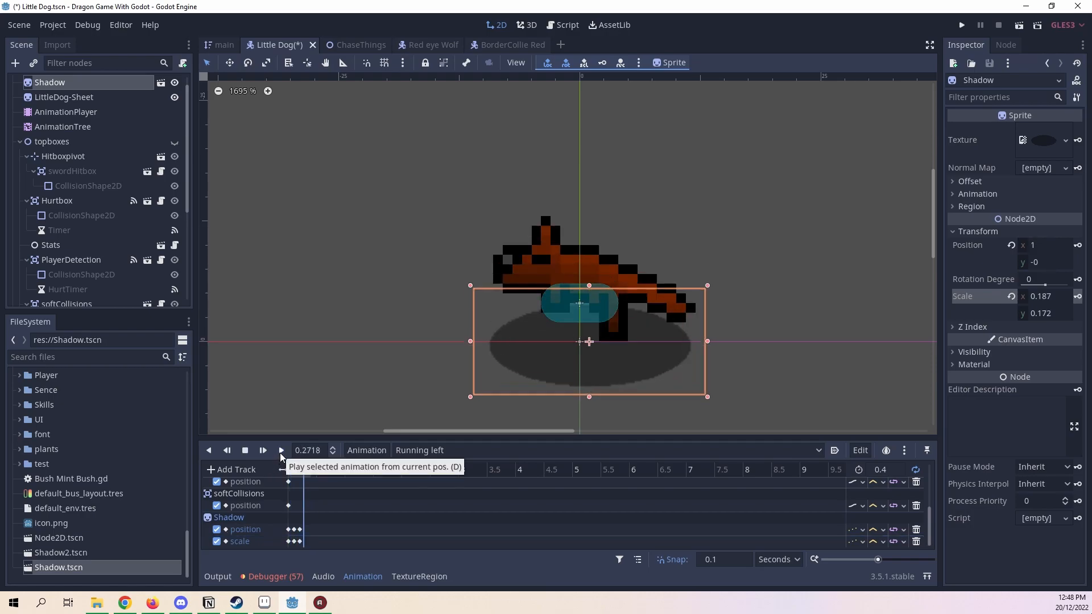
pyautogui.click(245, 450)
# Step: At 0.3 s, widen the shadow to a scale of about 0.227 by 0.164 and move it to position 1, 1
pyautogui.click(304, 470)
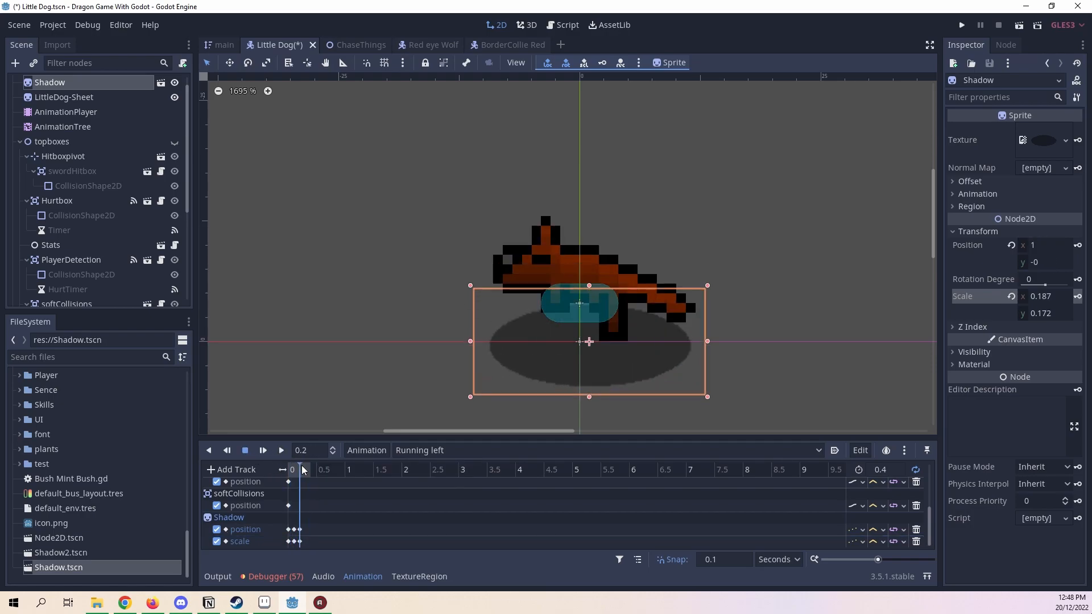
pyautogui.click(306, 470)
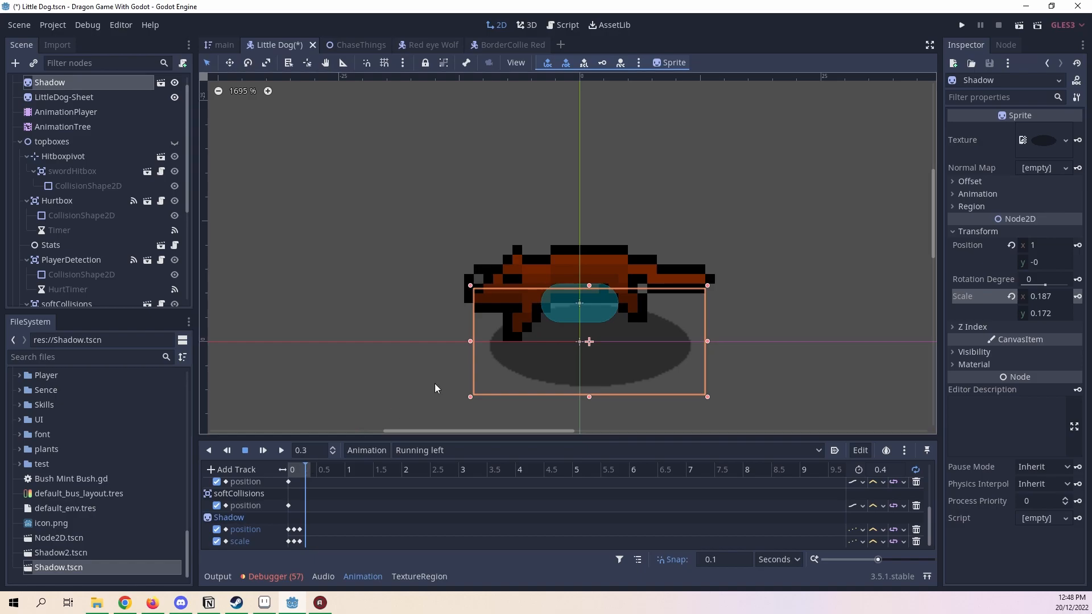
pyautogui.moveTo(469, 341); pyautogui.dragTo(441, 341)
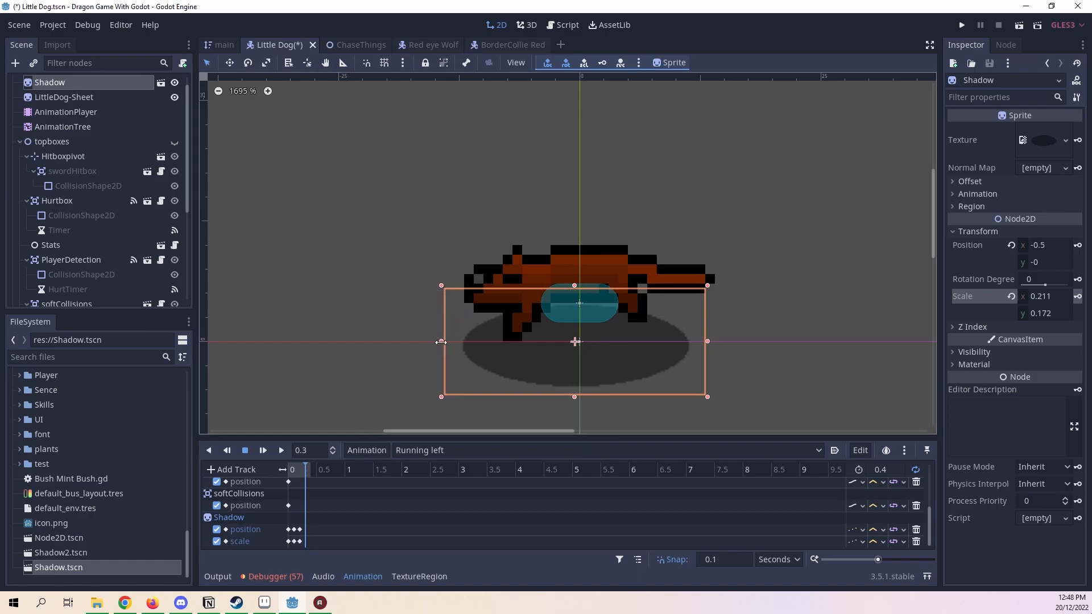
pyautogui.moveTo(709, 342); pyautogui.dragTo(725, 337)
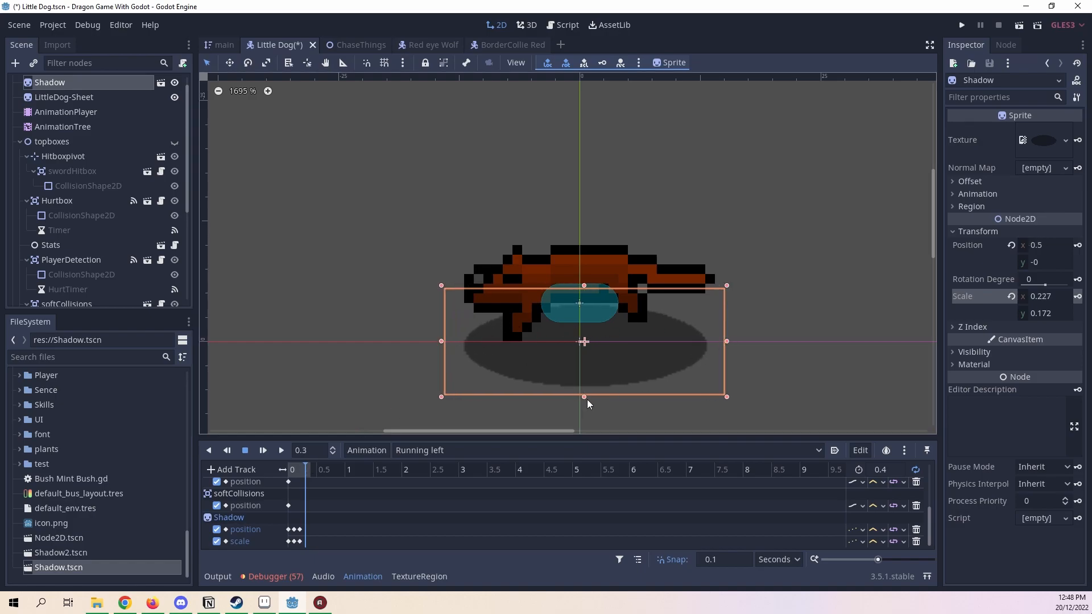
pyautogui.moveTo(584, 396); pyautogui.dragTo(585, 373)
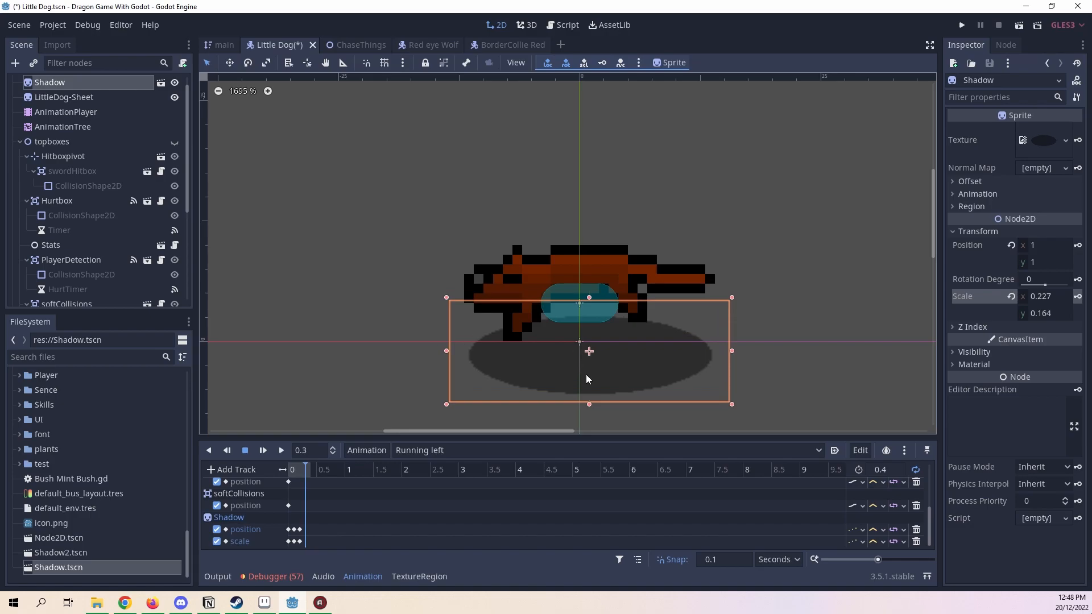
# Step: Keyframe the shadow's position and scale at 0.3 s, and play the animation from the start
pyautogui.click(1078, 245)
pyautogui.click(1078, 296)
pyautogui.moveTo(290, 464)
pyautogui.mouseDown()
pyautogui.moveTo(301, 464)
pyautogui.moveTo(279, 465)
pyautogui.mouseUp()
pyautogui.click(282, 450)
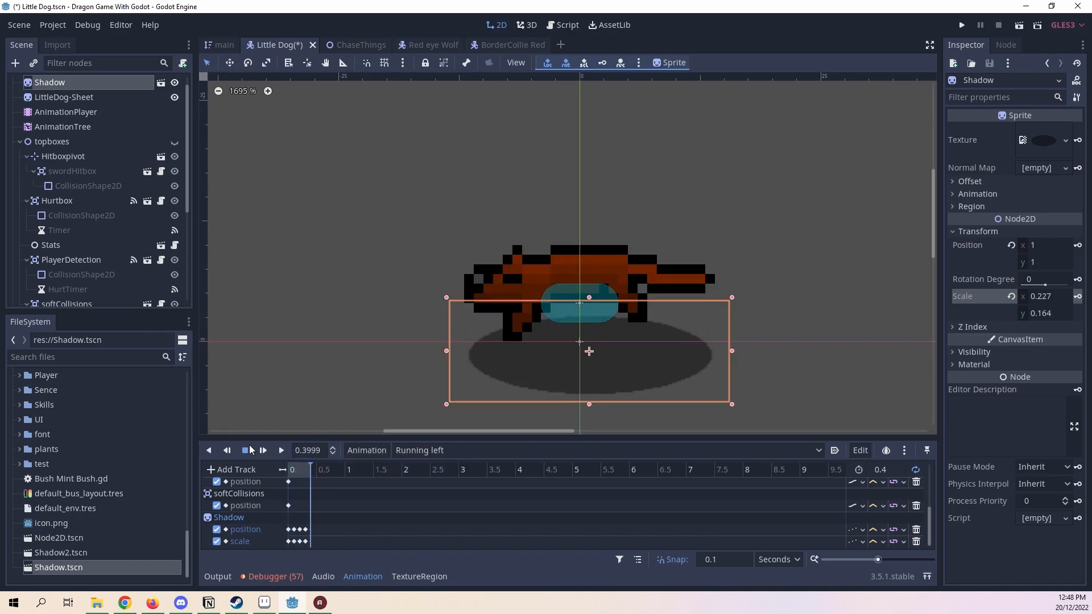
# Step: At 0.4 s, reduce the shadow to a scale of about 0.215 by 0.158 and move it to position 2, 0
pyautogui.moveTo(301, 470); pyautogui.dragTo(309, 470)
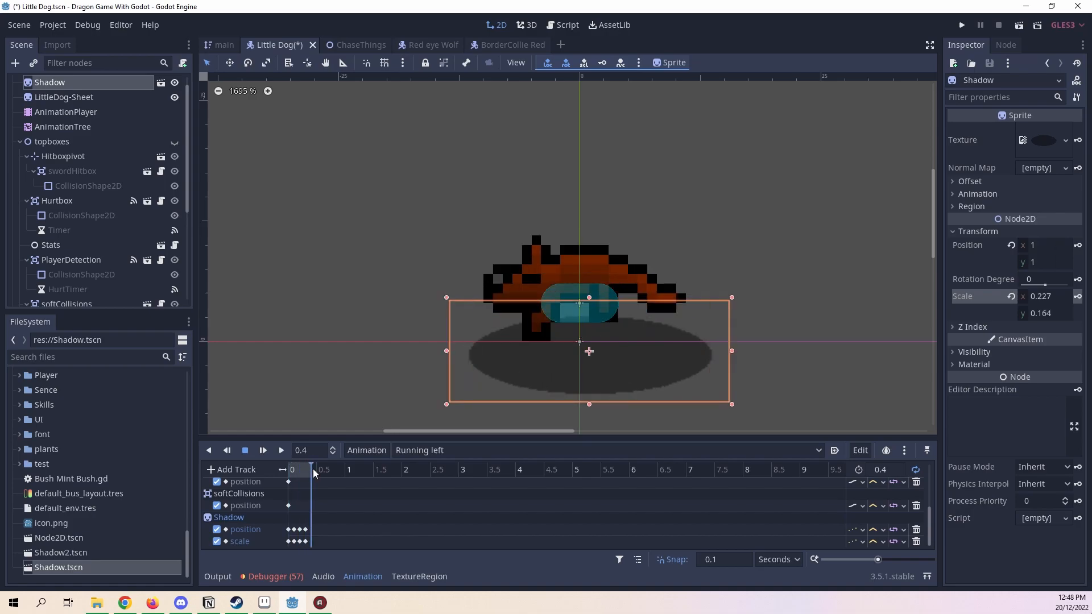
pyautogui.moveTo(310, 472); pyautogui.dragTo(311, 471)
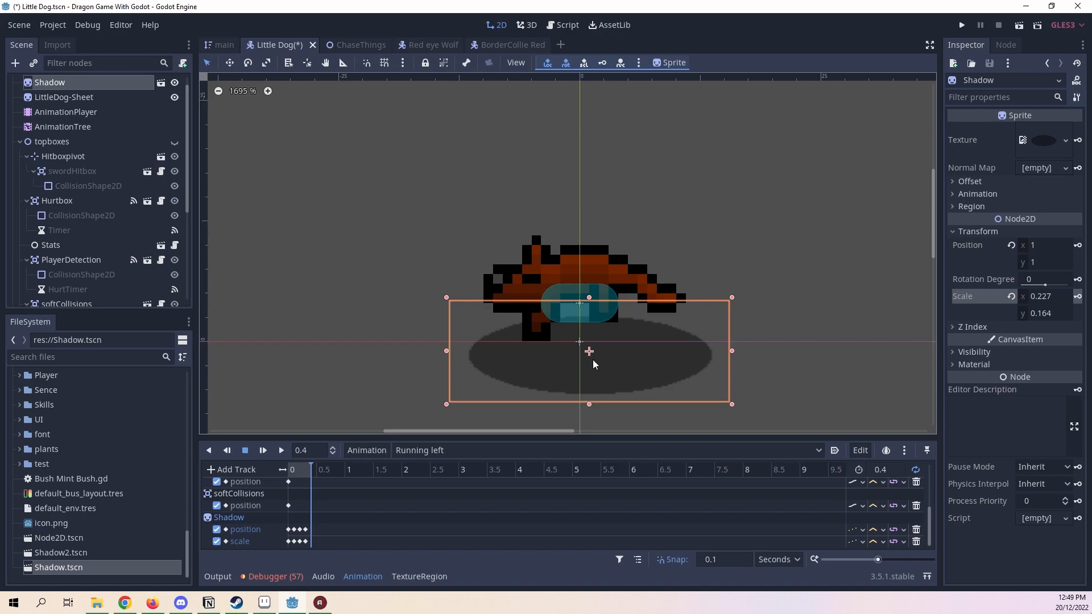
pyautogui.scroll(1, 589, 364)
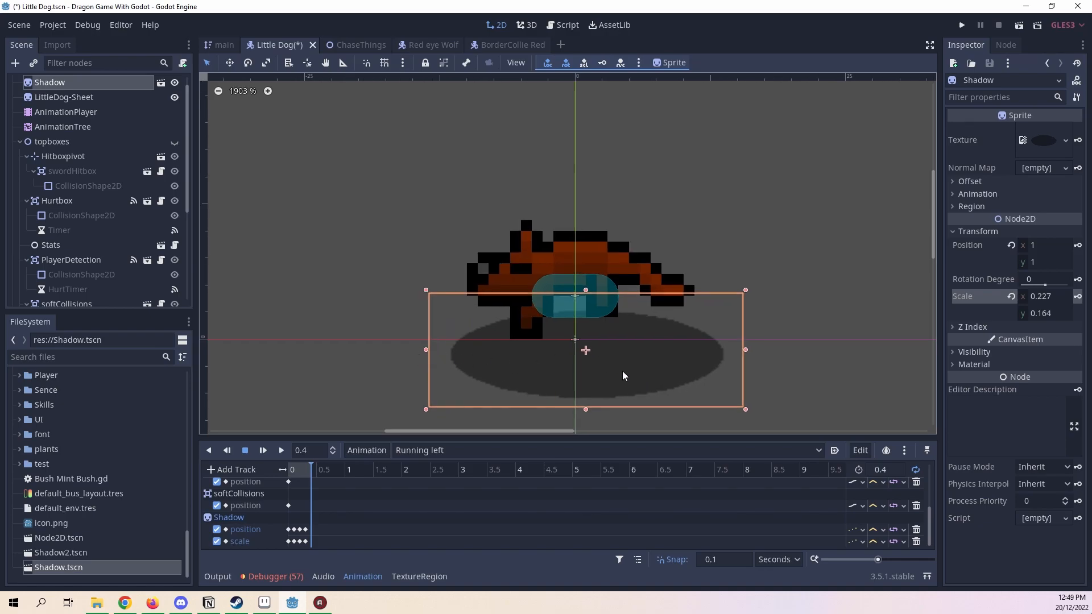
pyautogui.moveTo(623, 375); pyautogui.dragTo(619, 357)
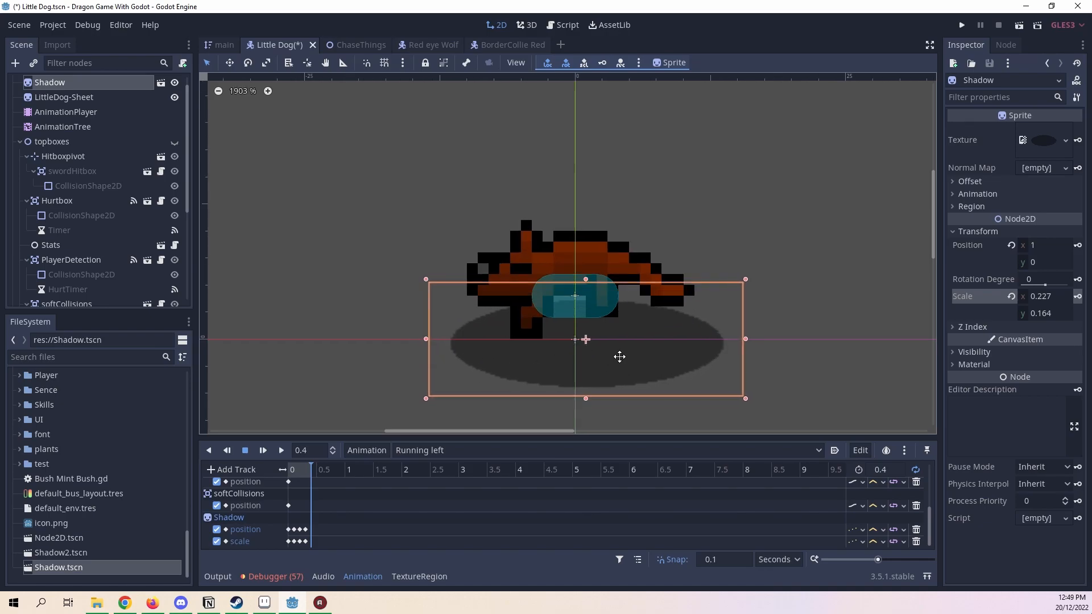
pyautogui.moveTo(426, 339); pyautogui.dragTo(443, 337)
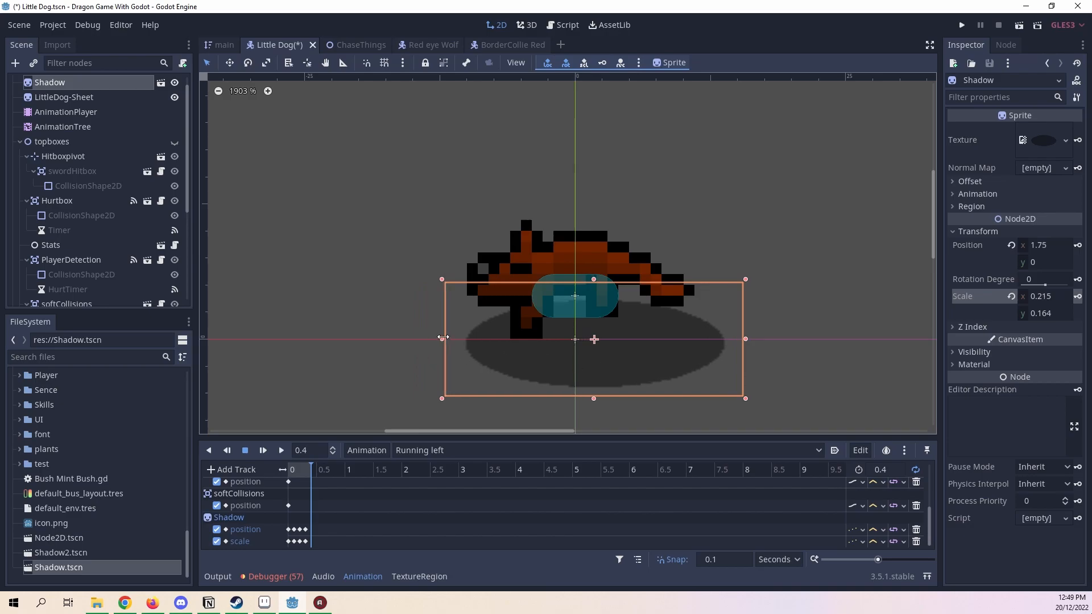
pyautogui.moveTo(593, 399)
pyautogui.mouseDown()
pyautogui.moveTo(597, 363)
pyautogui.moveTo(598, 396)
pyautogui.mouseUp()
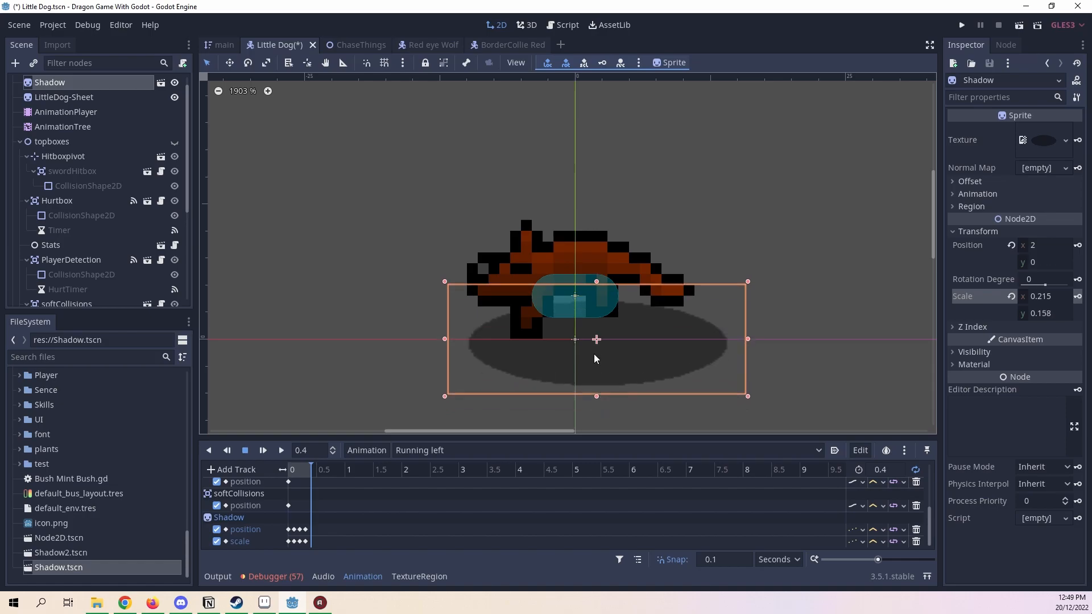
# Step: At 0.4 s, shrink the shadow to a scale of about 0.179 by 0.142 and move it to about position 0.438, 0
pyautogui.click(746, 341)
pyautogui.click(716, 333)
pyautogui.click(746, 335)
pyautogui.click(716, 342)
pyautogui.moveTo(744, 339); pyautogui.dragTo(710, 334)
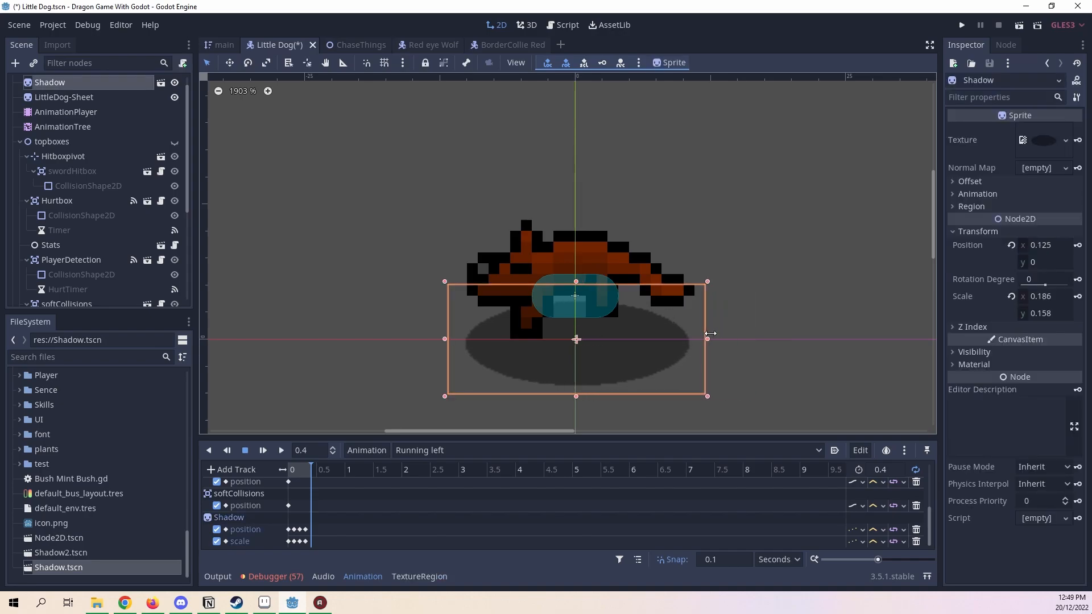
pyautogui.moveTo(576, 396); pyautogui.dragTo(599, 361)
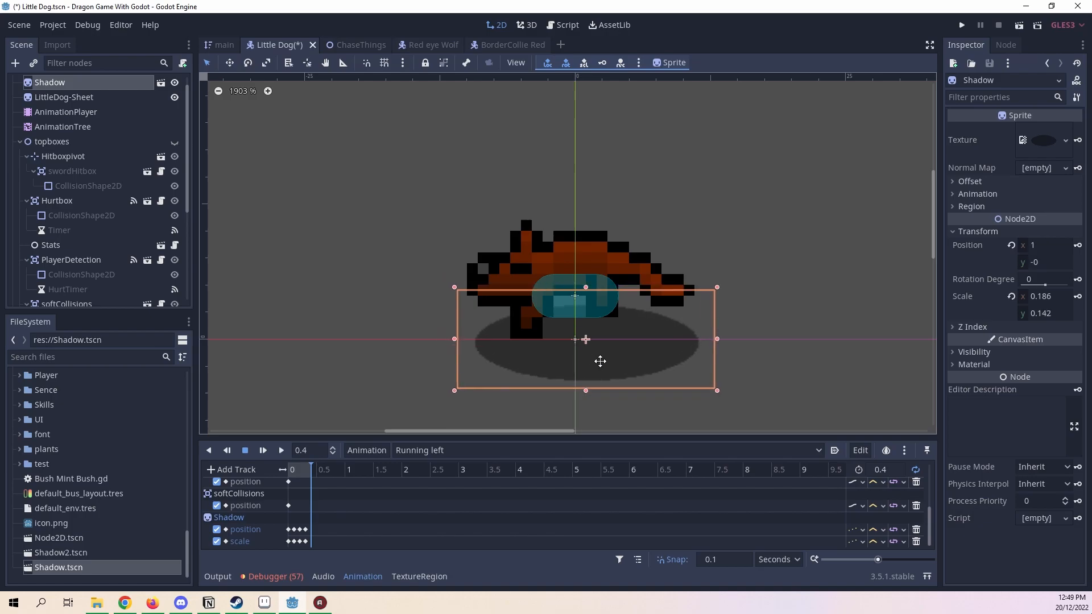
pyautogui.moveTo(598, 362); pyautogui.dragTo(595, 362)
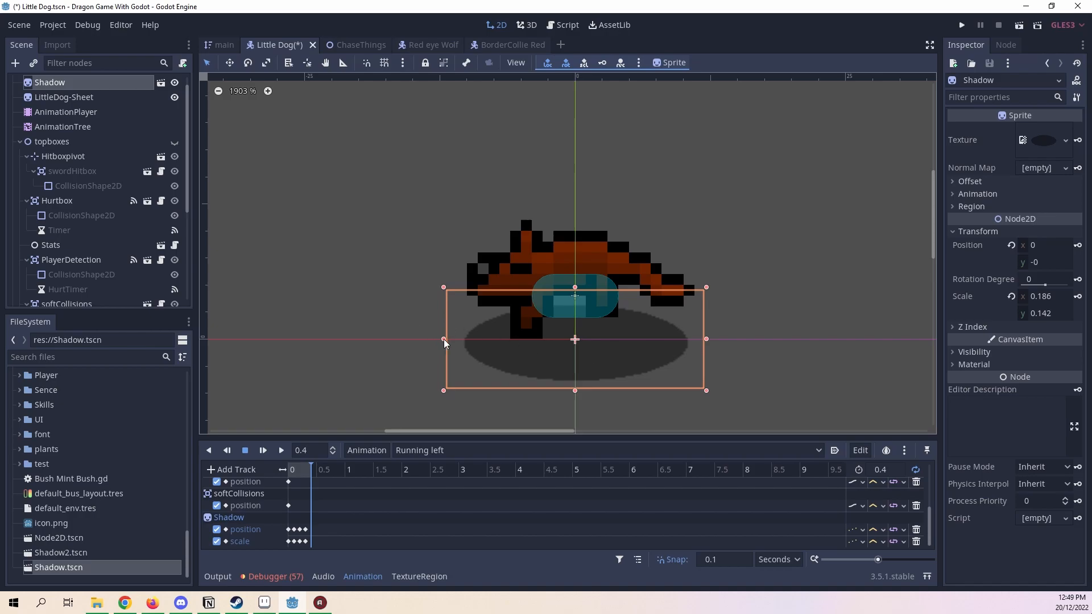
pyautogui.moveTo(444, 339); pyautogui.dragTo(449, 339)
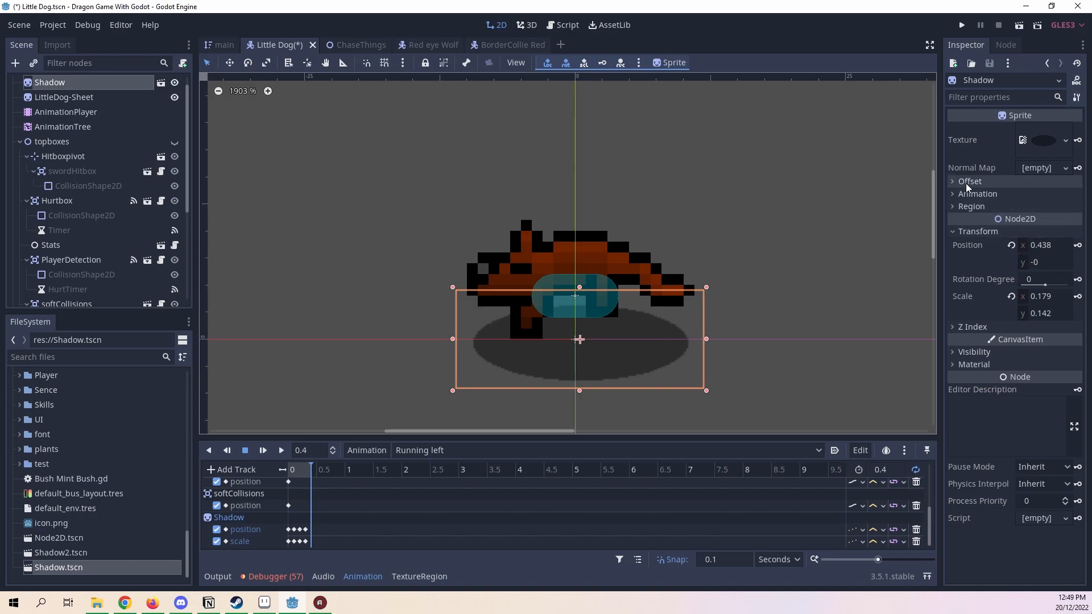
# Step: Keyframe the shadow's position and scale at 0.4 s, and play the "Running left" animation to check it
pyautogui.click(1078, 245)
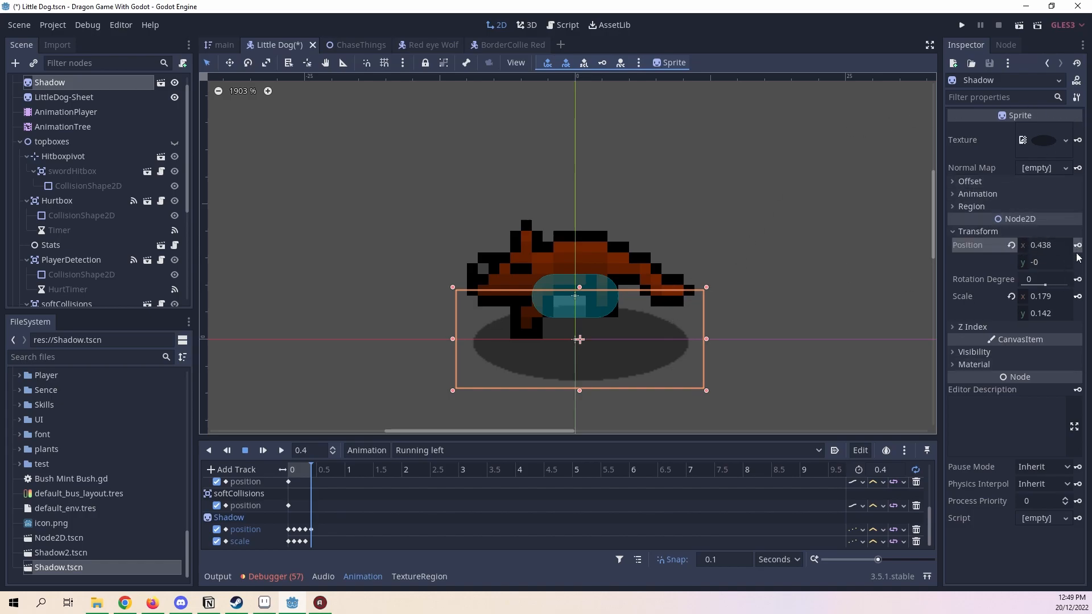
pyautogui.click(1078, 297)
pyautogui.click(262, 467)
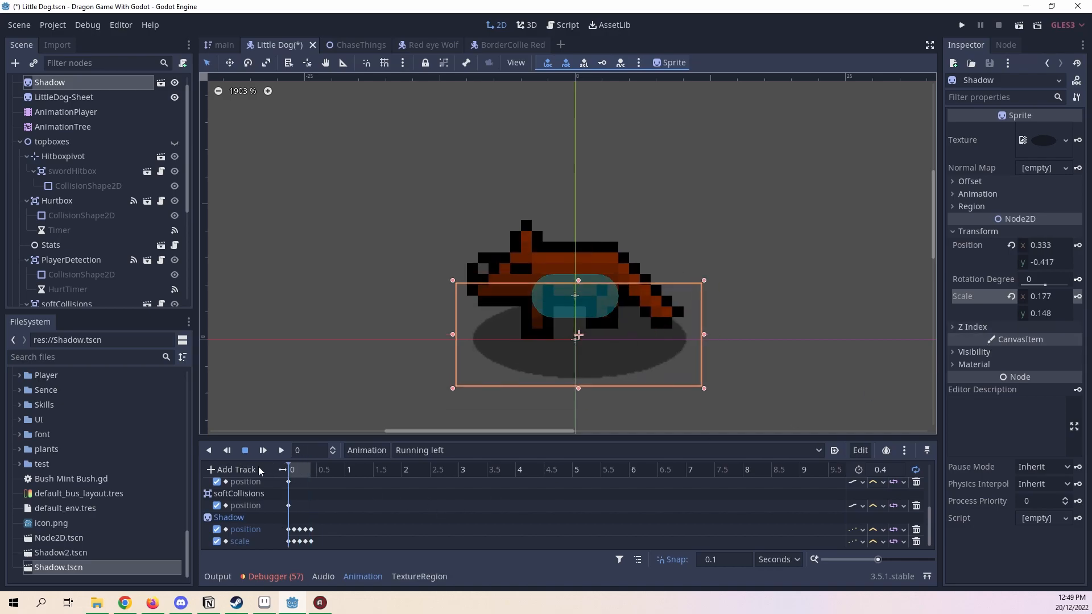
pyautogui.click(283, 450)
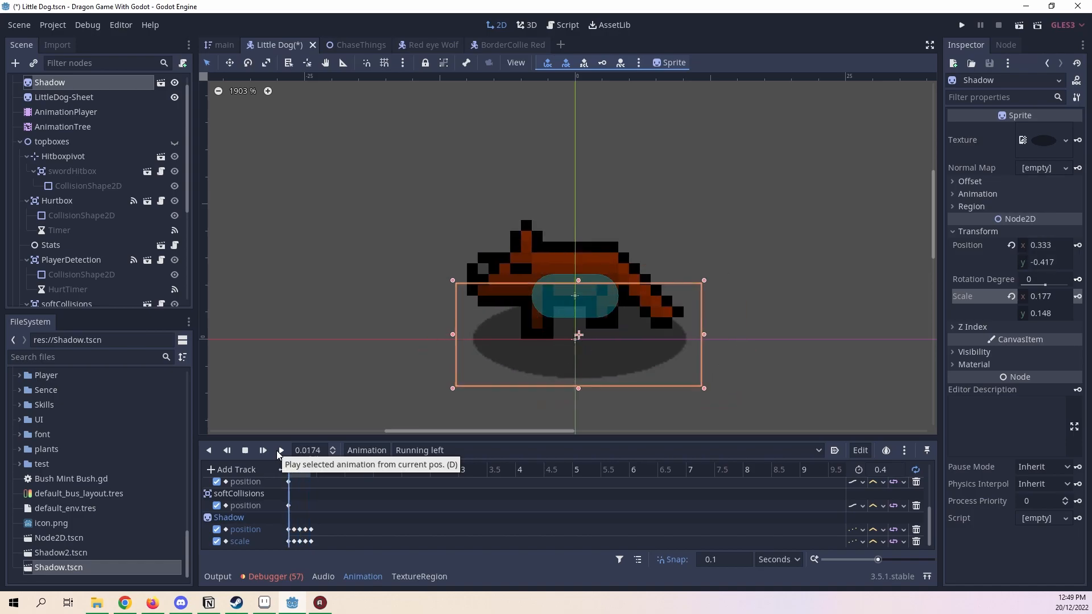
pyautogui.click(245, 450)
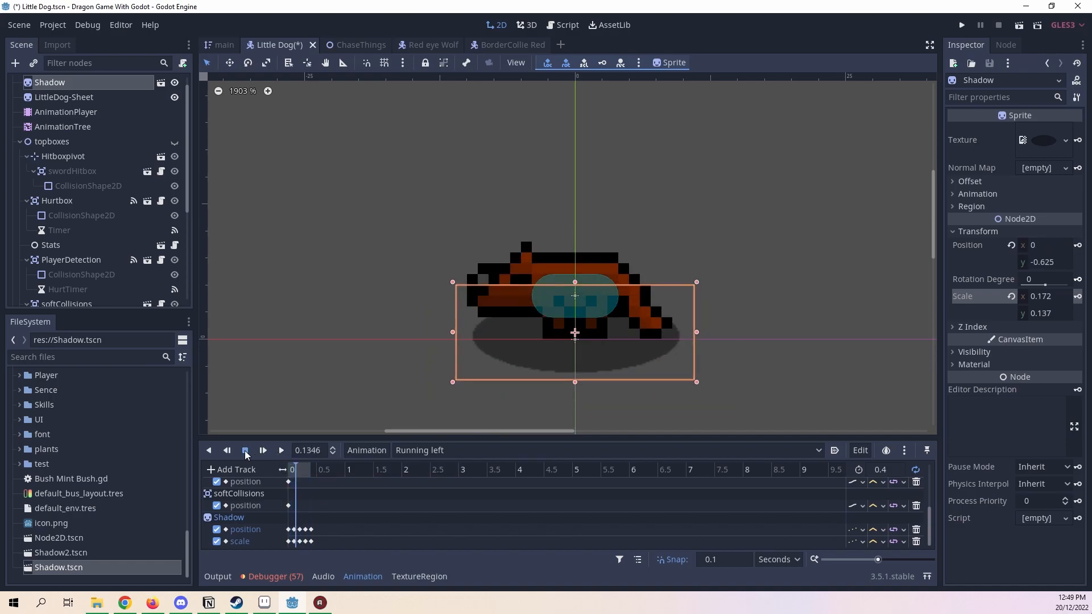
pyautogui.click(298, 467)
pyautogui.click(281, 450)
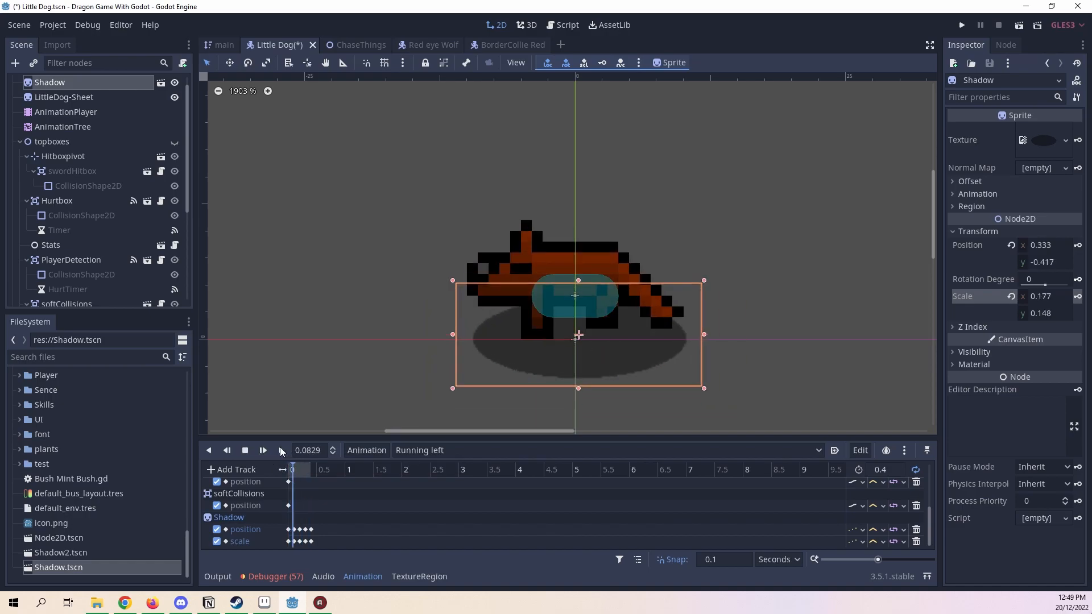
pyautogui.click(245, 451)
pyautogui.click(290, 467)
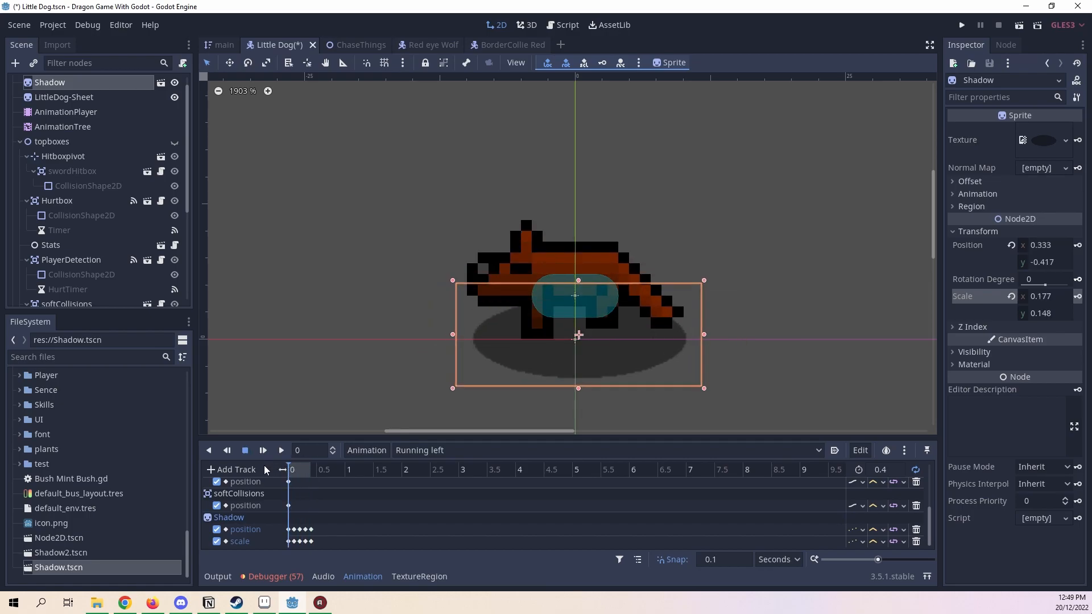
pyautogui.click(493, 456)
pyautogui.click(440, 445)
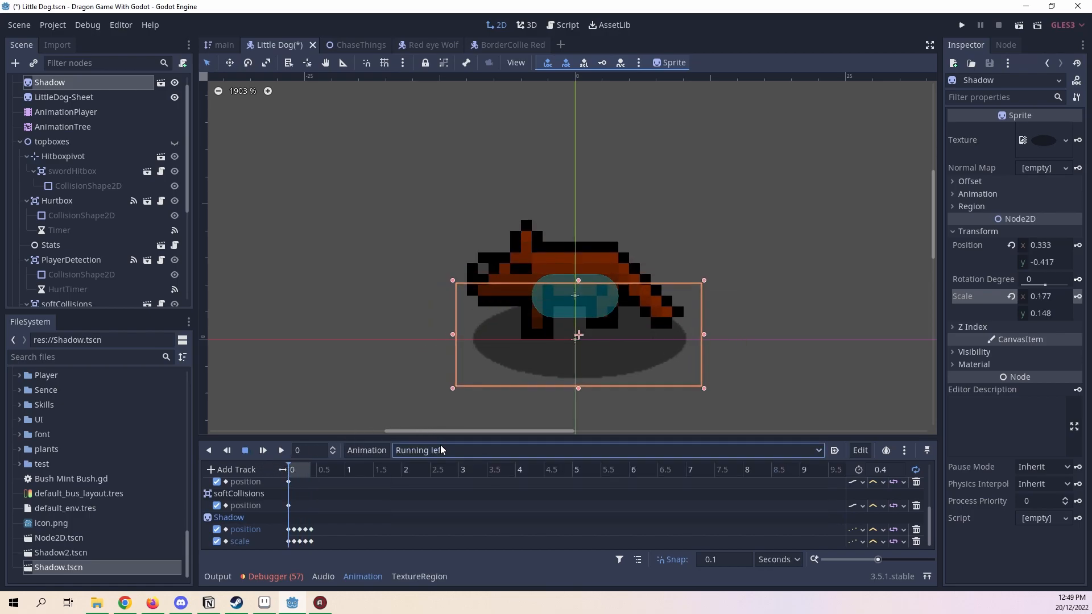
pyautogui.click(364, 450)
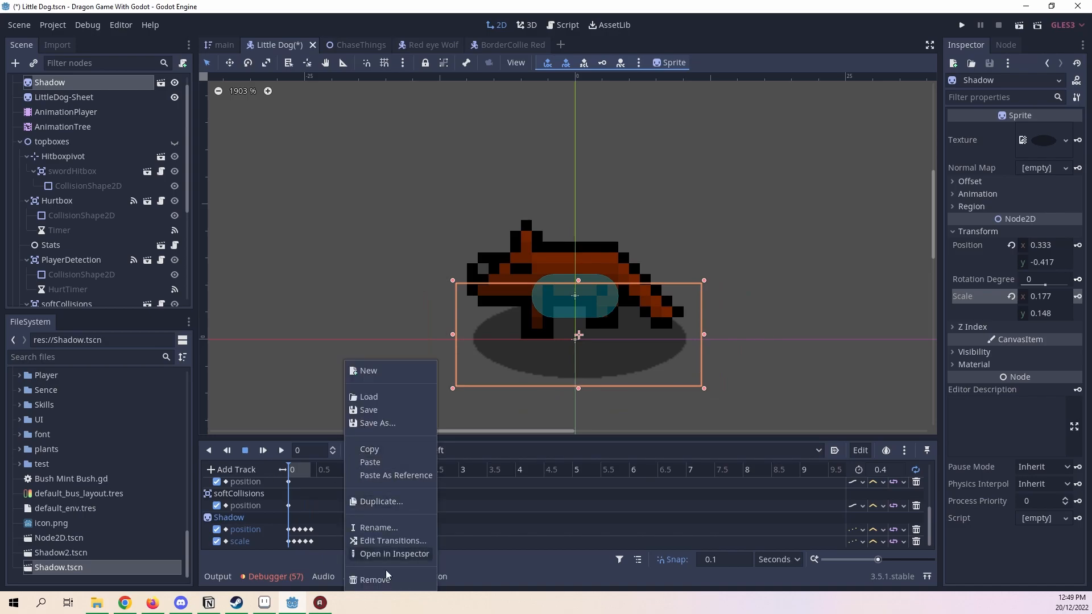
pyautogui.click(503, 44)
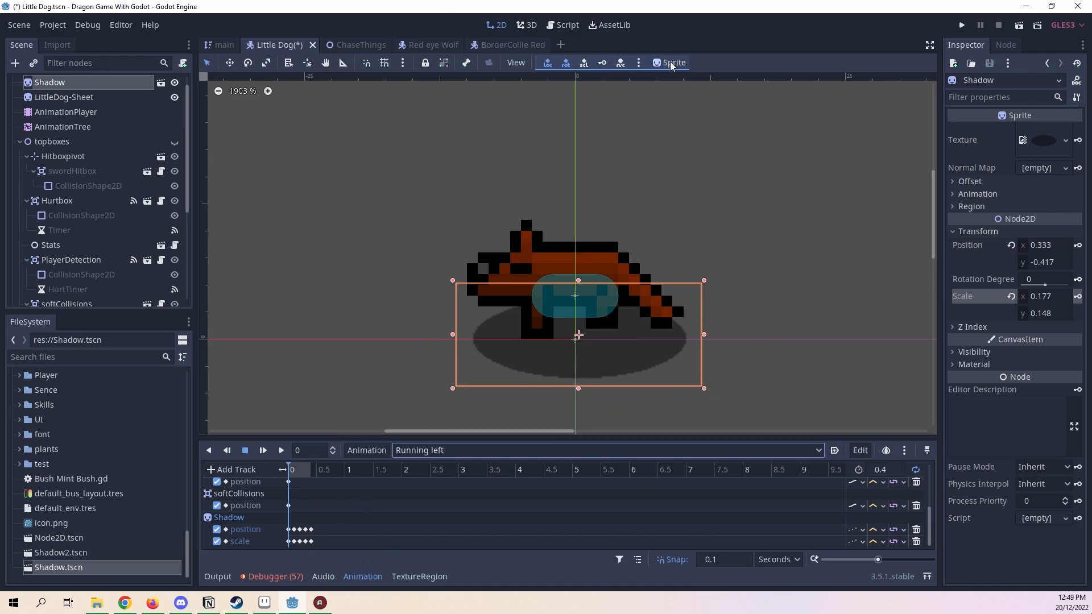
# Step: Look at the shadow in the BorderCollie Red scene for comparison, and return to the Little Dog scene
pyautogui.click(512, 45)
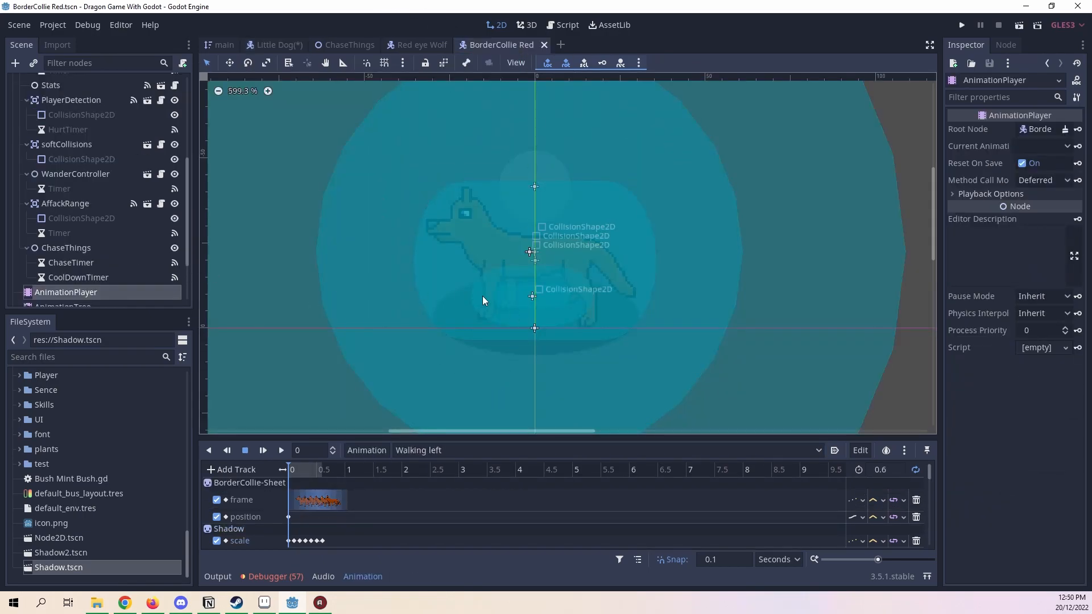
pyautogui.scroll(1, 228, 364)
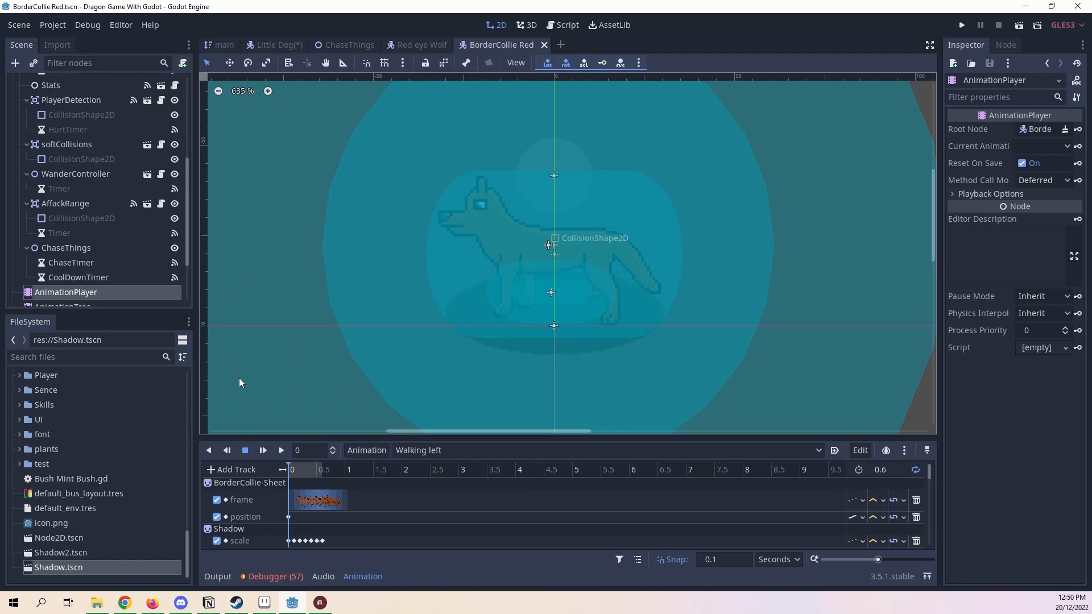
pyautogui.click(279, 45)
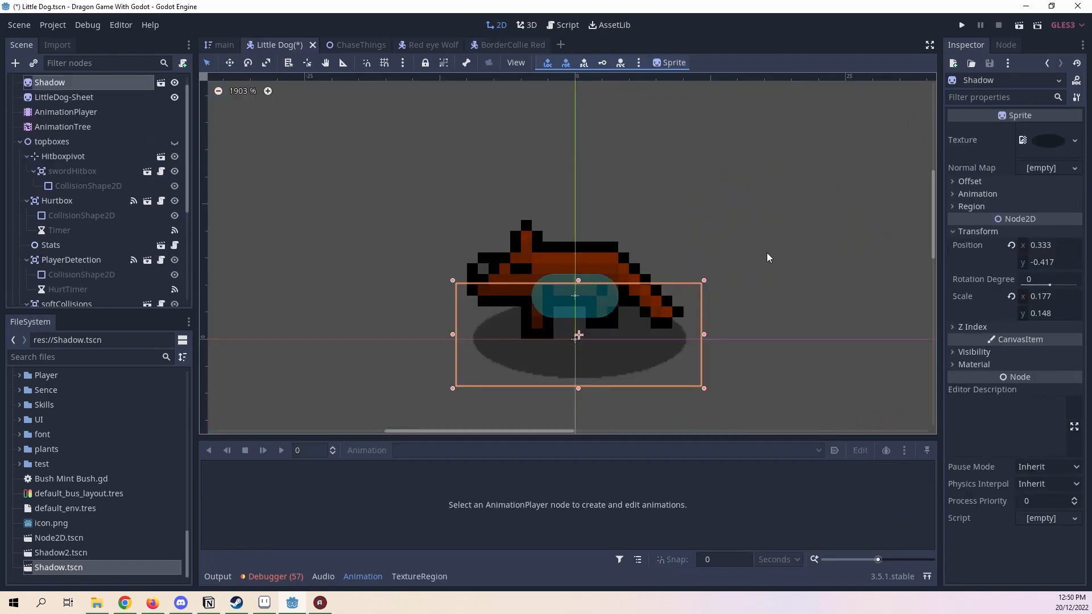
# Step: Save the Little Dog scene
pyautogui.hotkey('ctrl', 's')
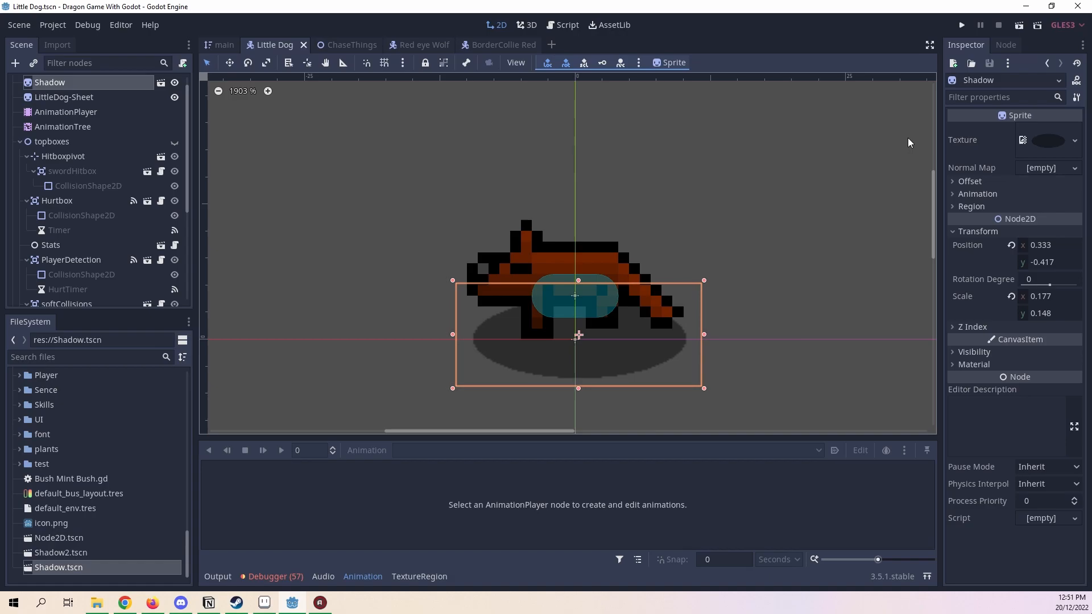
pyautogui.scroll(-2, 759, 80)
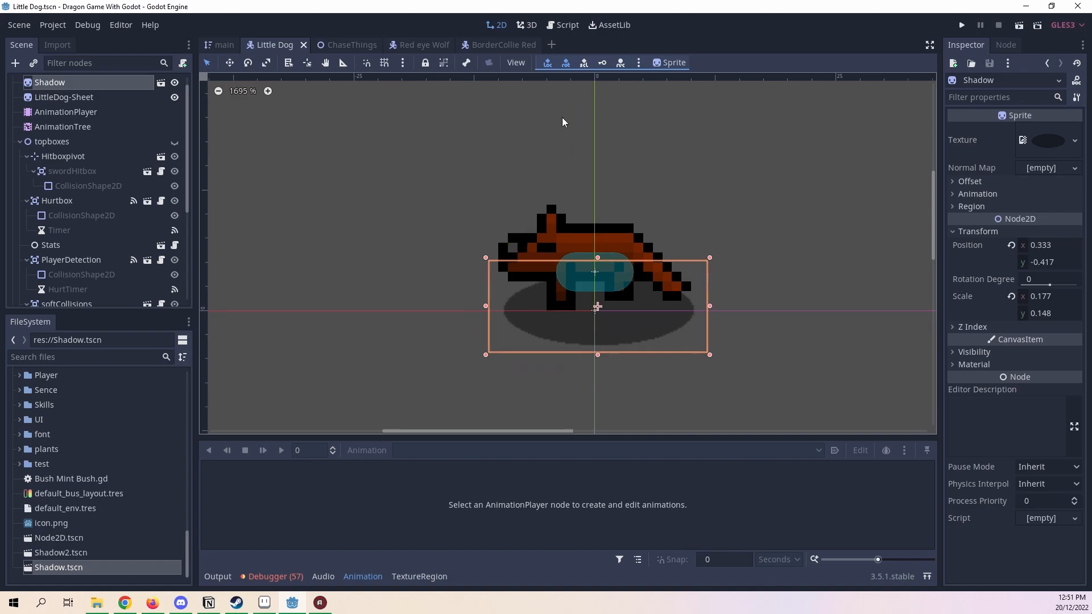
pyautogui.scroll(2, 658, 247)
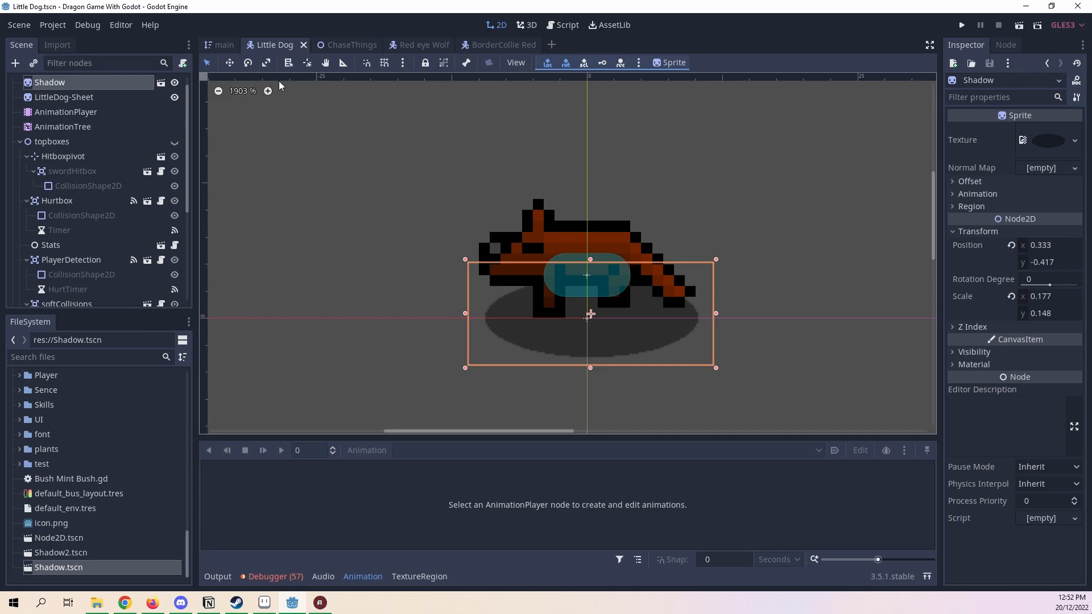
# Step: Make the topboxes group visible and bring up the AnimationPlayer's tracks
pyautogui.click(129, 111)
pyautogui.click(112, 126)
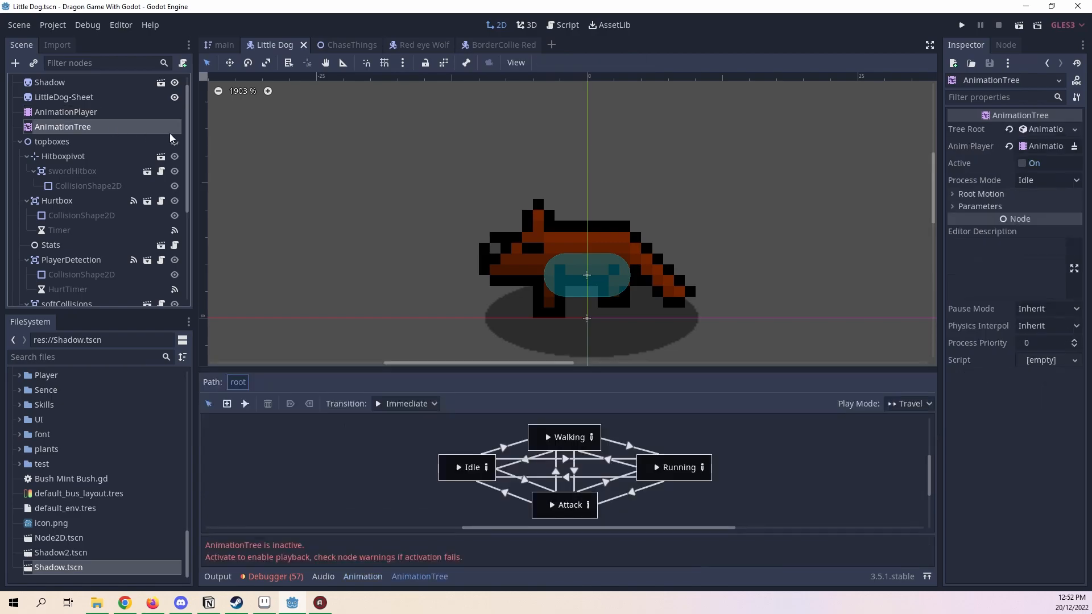
pyautogui.click(175, 142)
pyautogui.click(87, 112)
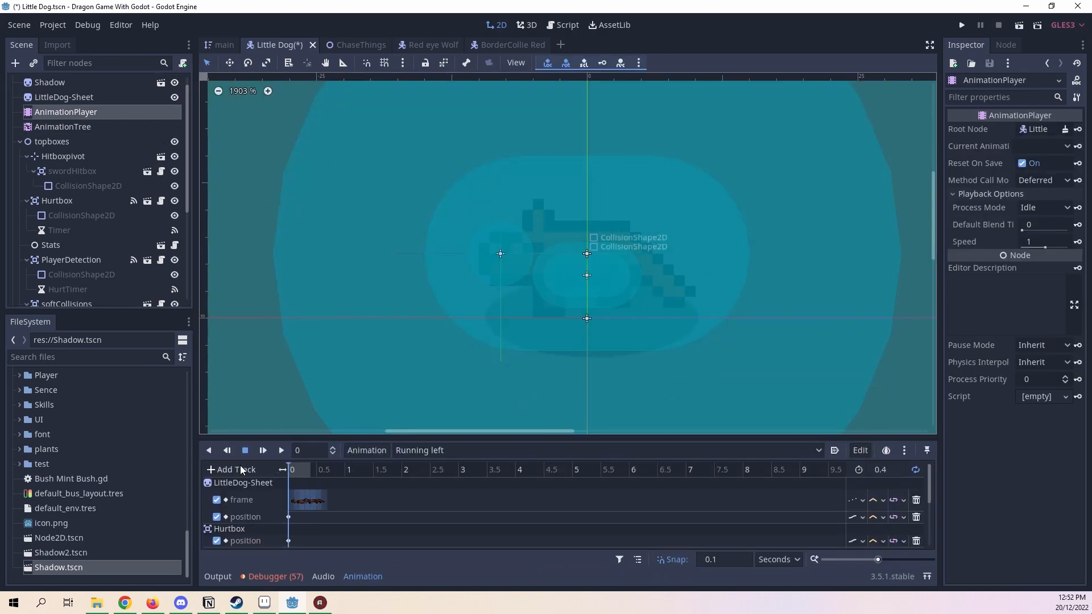
# Step: Switch to Aseprite to examine frame 14 of the little dog under the "Attack left" tag, and return to Godot
pyautogui.click(265, 603)
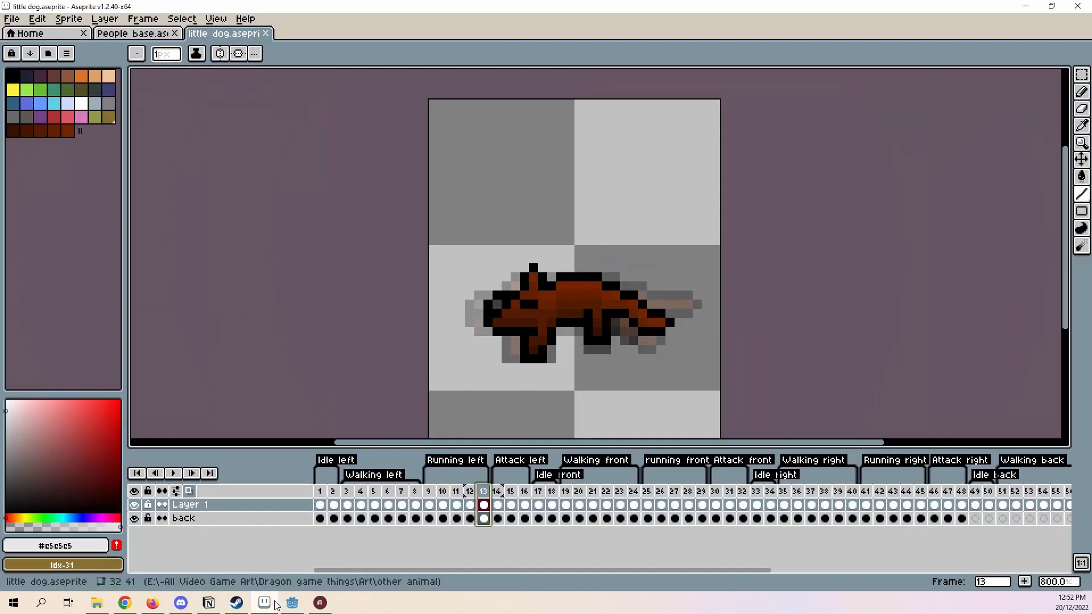
pyautogui.click(499, 492)
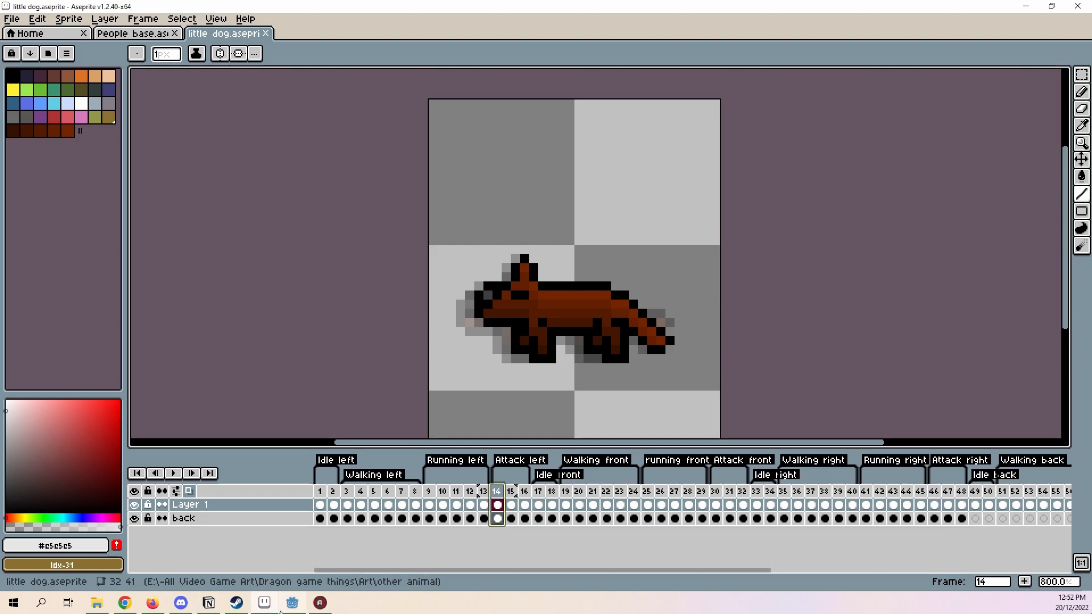
pyautogui.hotkey('alt', 'Tab')
# Step: Duplicate the "Running left" animation under the name "Attack left"
pyautogui.click(440, 447)
pyautogui.click(439, 445)
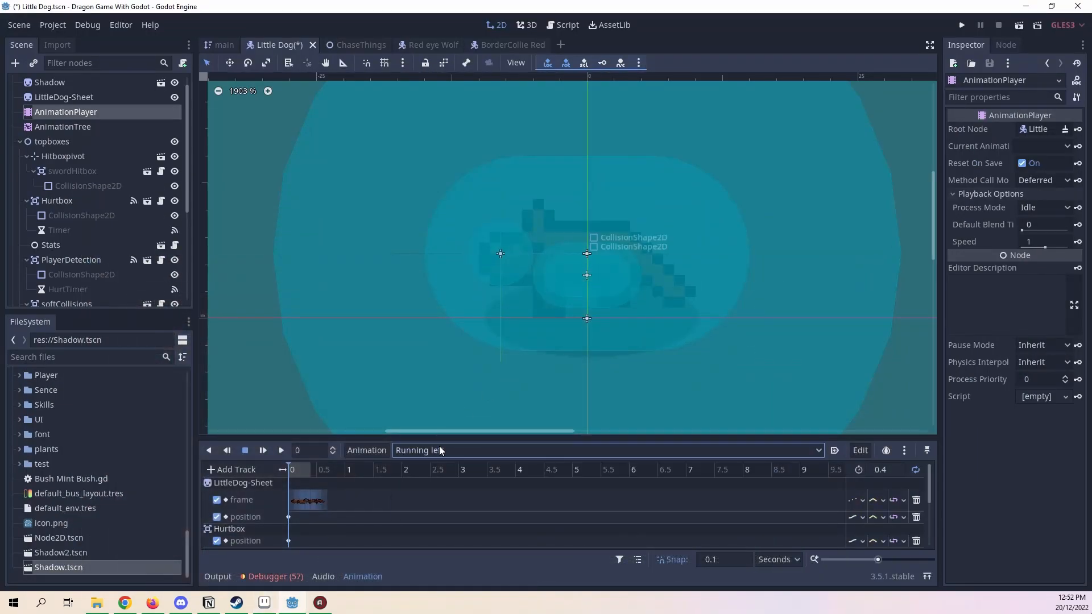
pyautogui.click(375, 448)
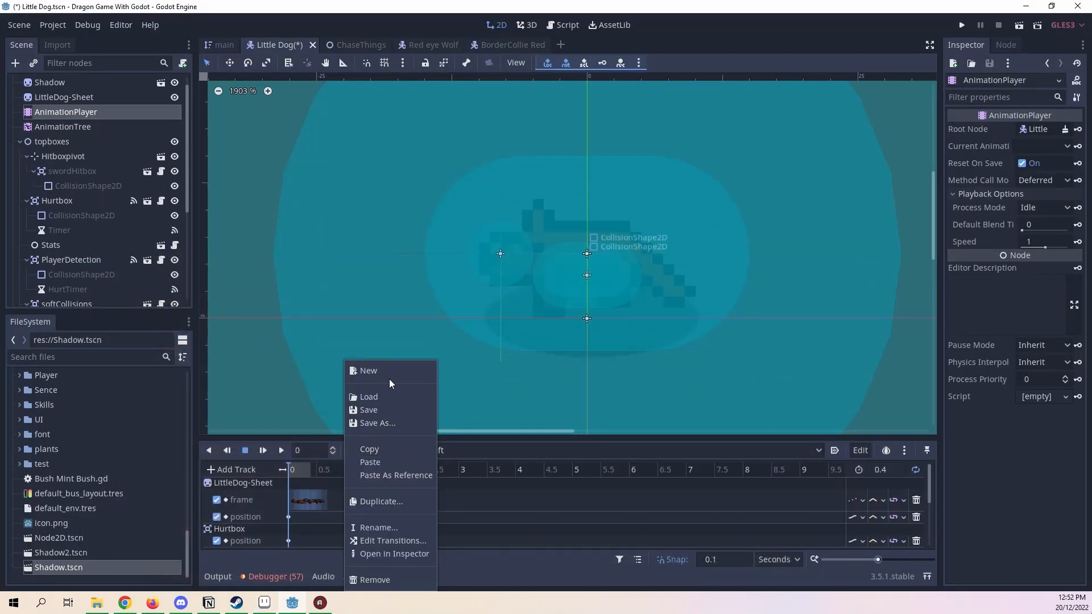
pyautogui.click(388, 501)
pyautogui.moveTo(533, 300); pyautogui.dragTo(509, 299)
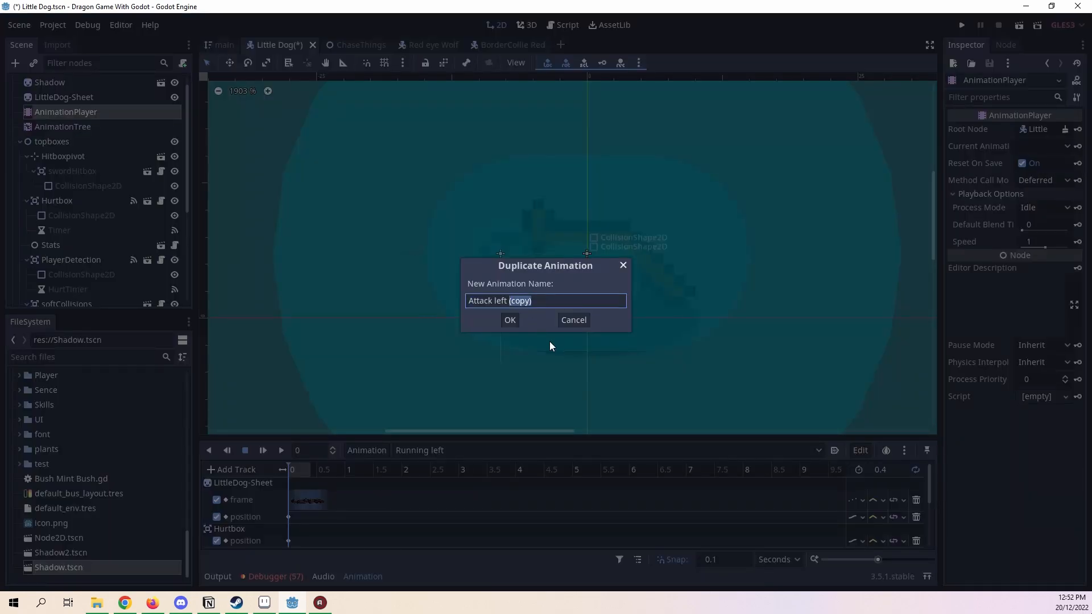
pyautogui.press('BackSpace')
pyautogui.press('Return')
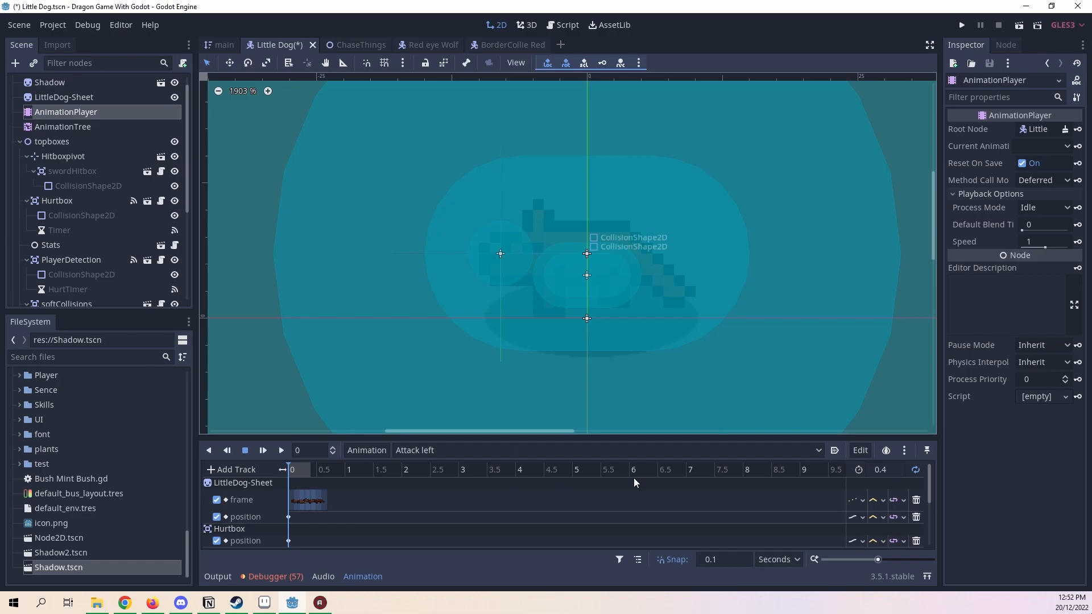
# Step: Delete all of LittleDog-Sheet's frame keys from the "Attack left" animation and move the playhead to 0.4 s
pyautogui.click(427, 450)
pyautogui.click(339, 506)
pyautogui.moveTo(296, 468); pyautogui.dragTo(206, 449)
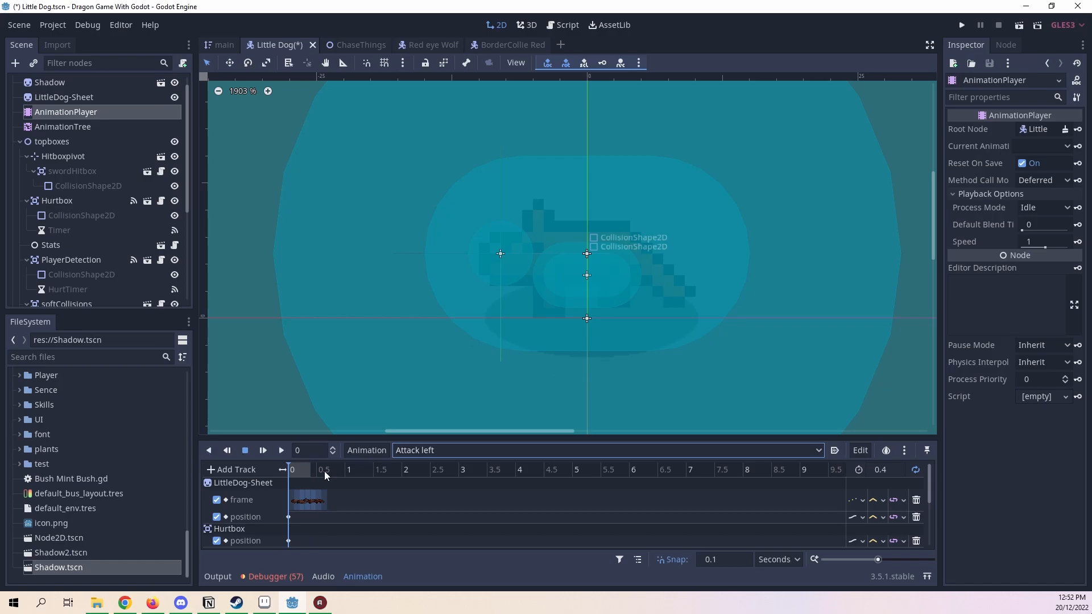
pyautogui.scroll(-4, 349, 485)
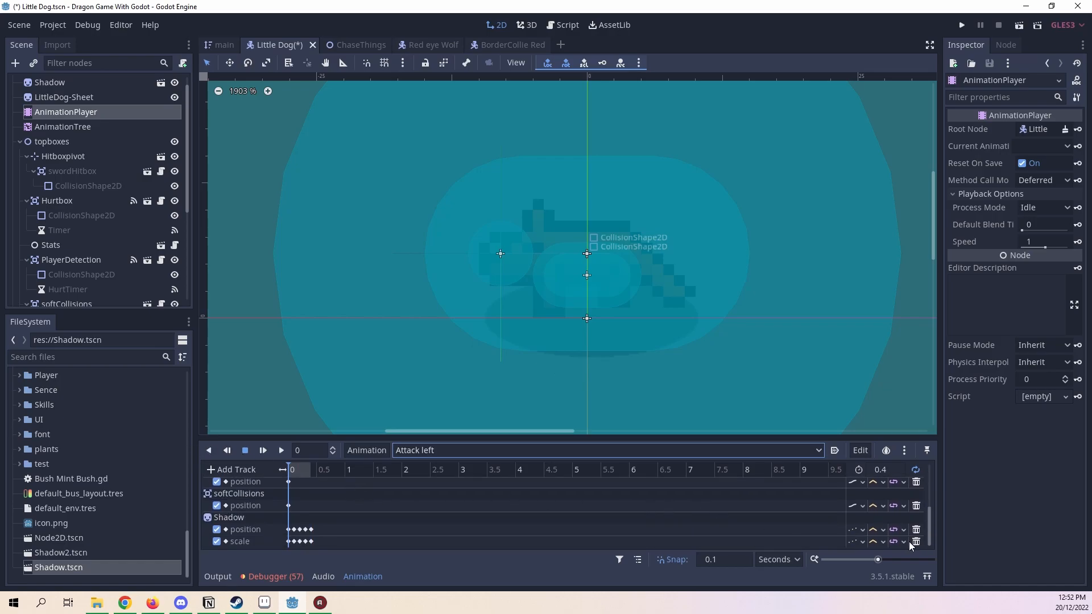
pyautogui.scroll(4, 320, 498)
pyautogui.moveTo(395, 489); pyautogui.dragTo(289, 507)
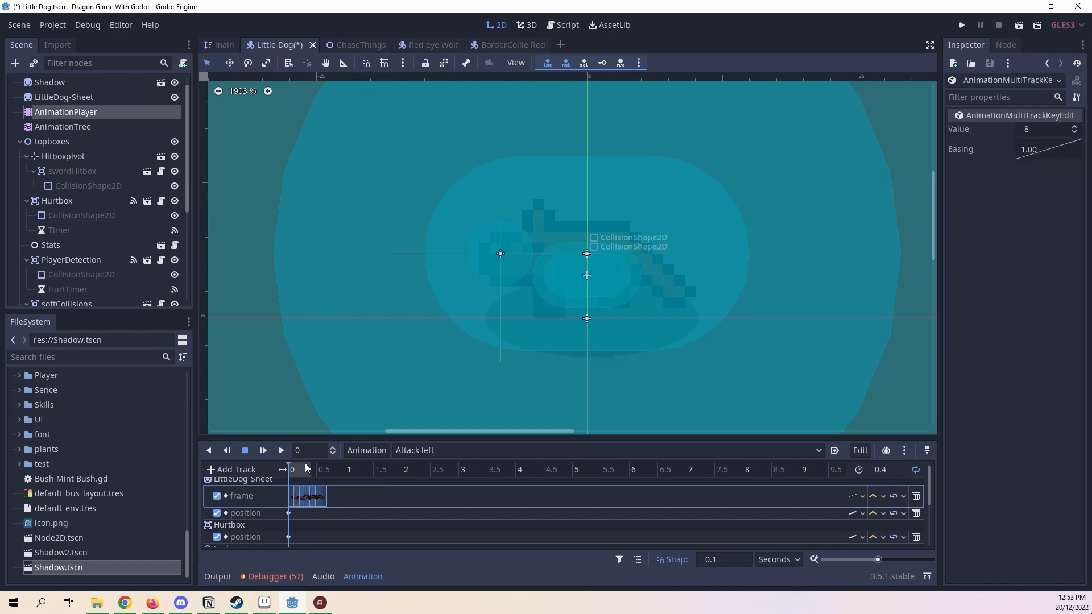
pyautogui.moveTo(295, 466); pyautogui.dragTo(402, 470)
pyautogui.press('Delete')
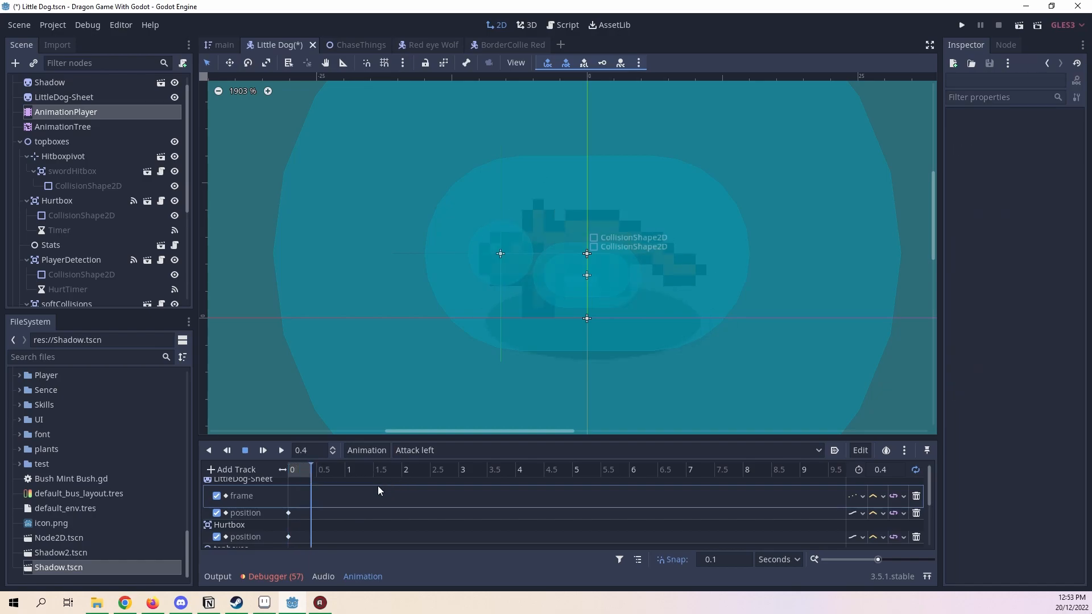
# Step: Hide the topboxes group and set the LittleDog-Sheet sprite's frame to 13
pyautogui.click(89, 113)
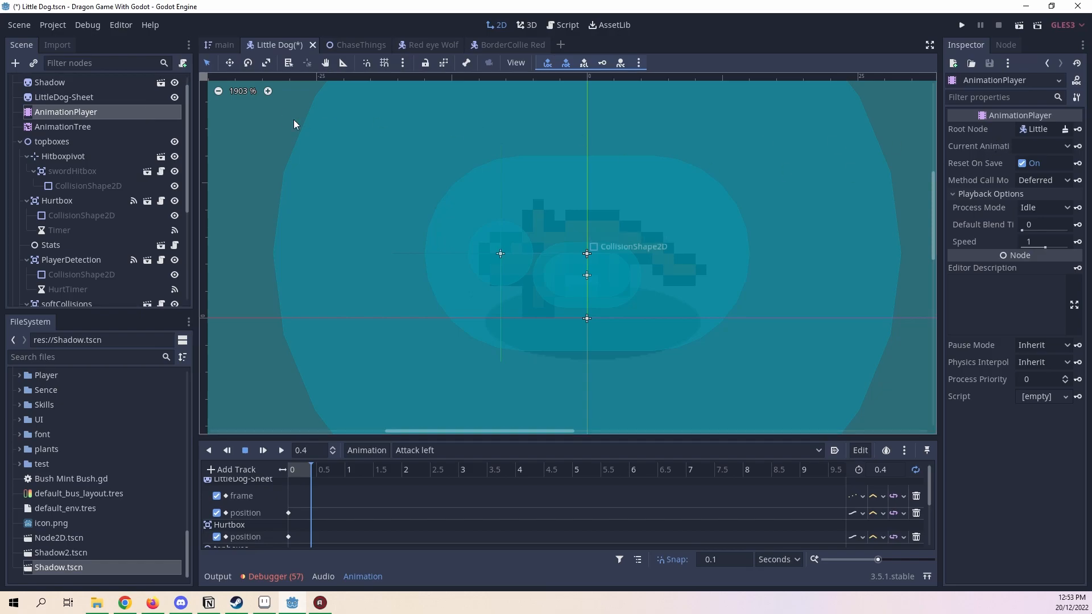
pyautogui.click(174, 142)
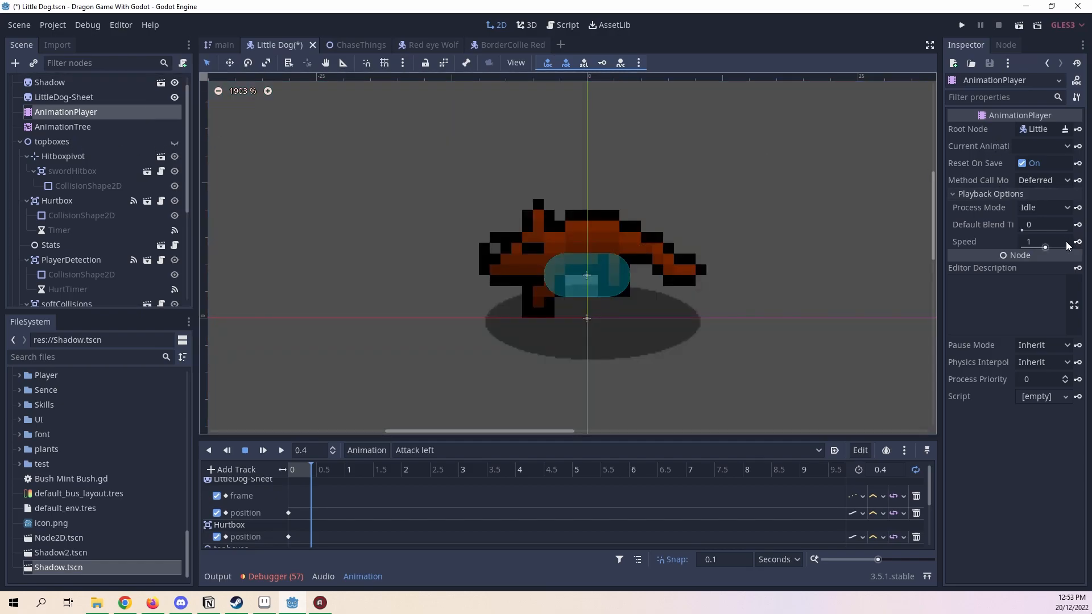
pyautogui.click(97, 97)
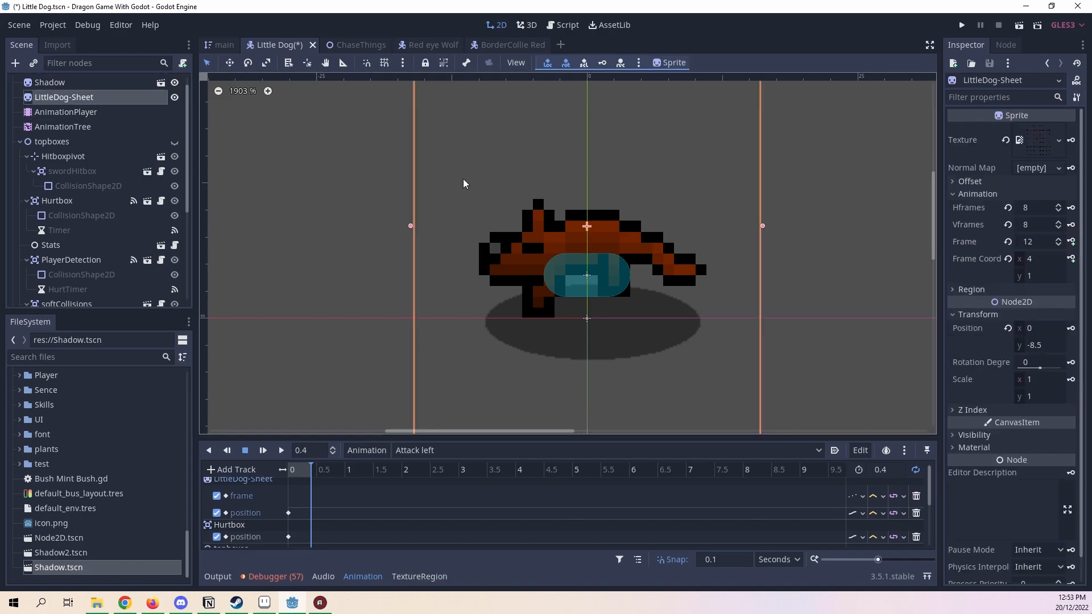
pyautogui.click(1058, 238)
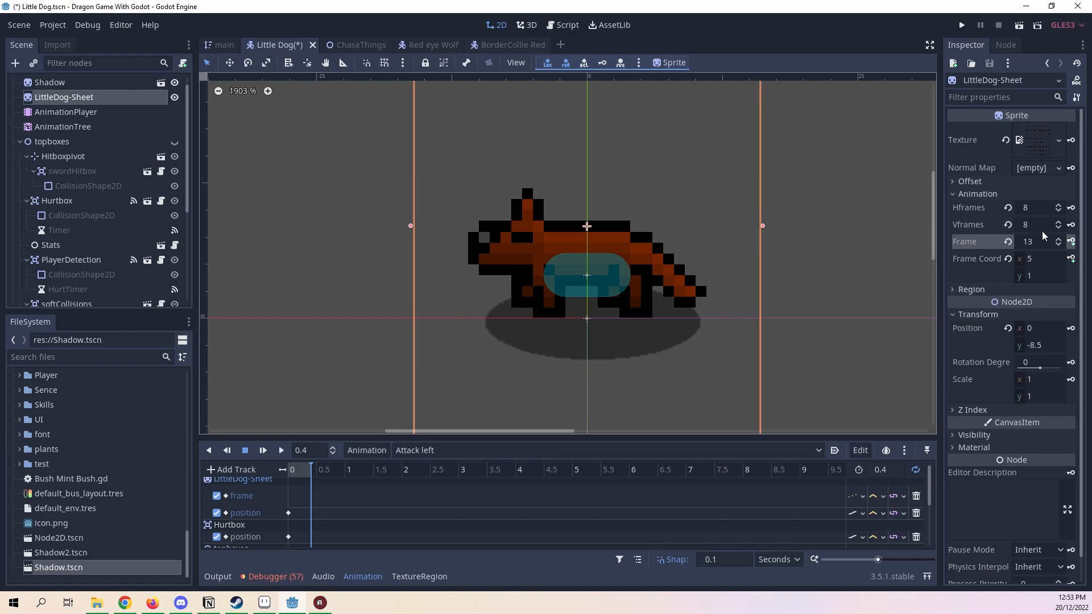
# Step: Check the little dog's frame in Aseprite, return to Godot and key LittleDog-Sheet frames 13, 14 and 15 at 0, 0.1 and 0.2 s
pyautogui.click(271, 604)
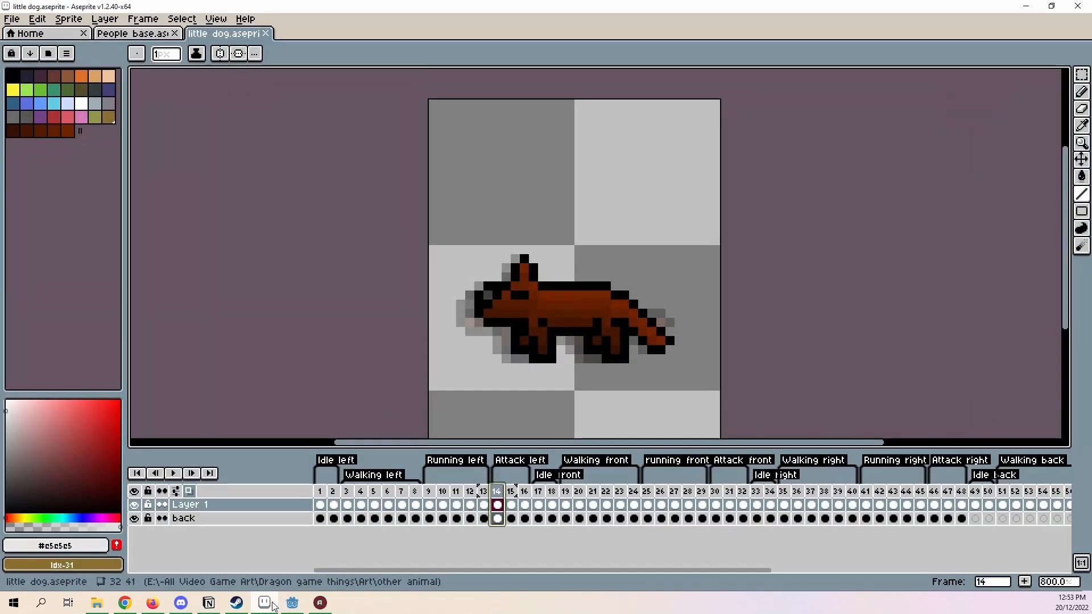
pyautogui.click(271, 604)
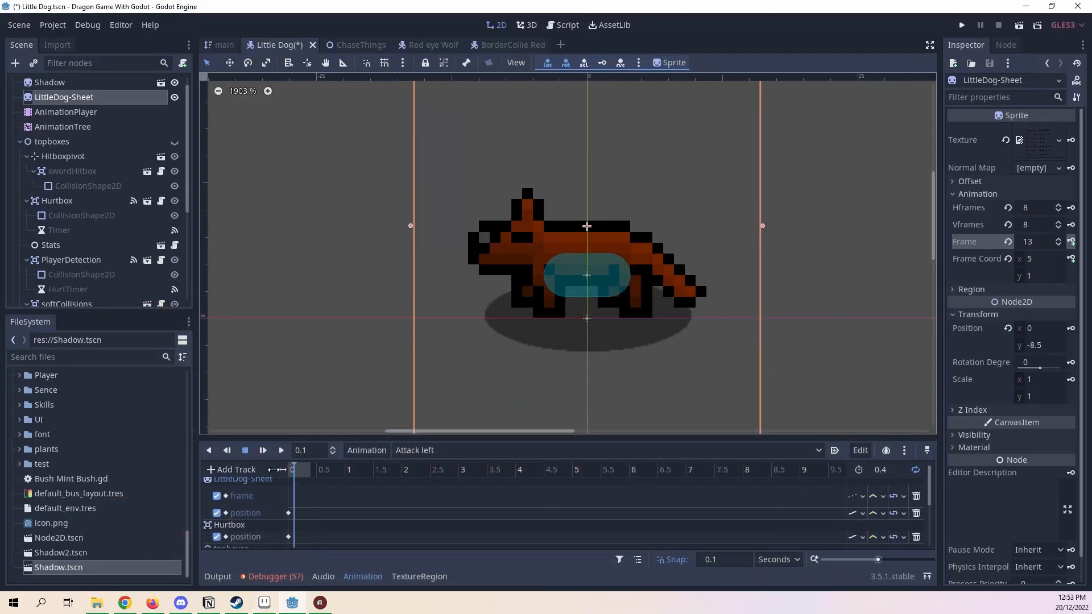
pyautogui.click(1071, 242)
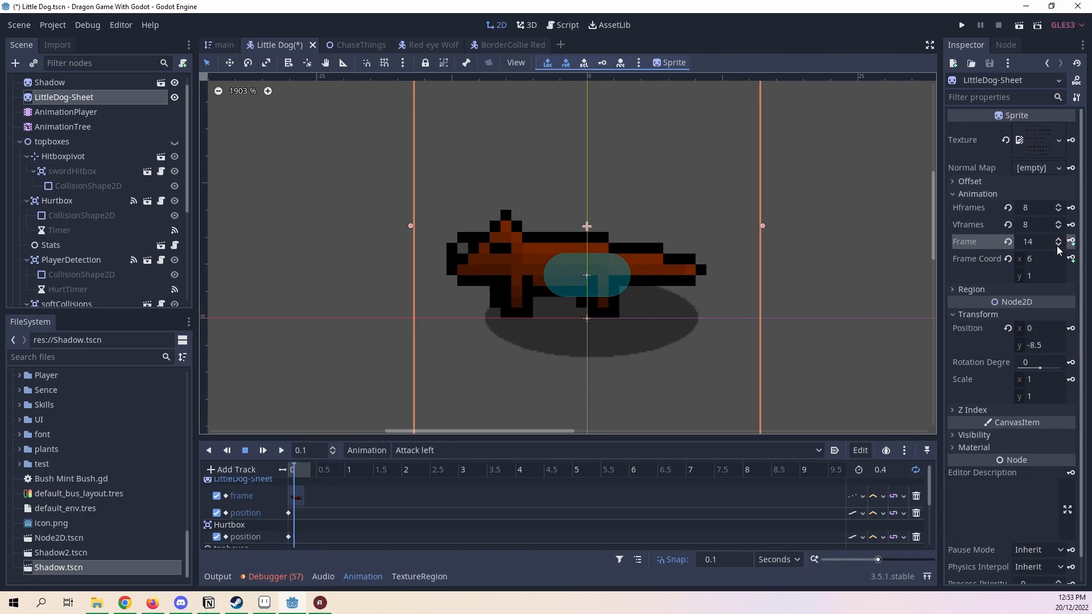
pyautogui.click(1071, 242)
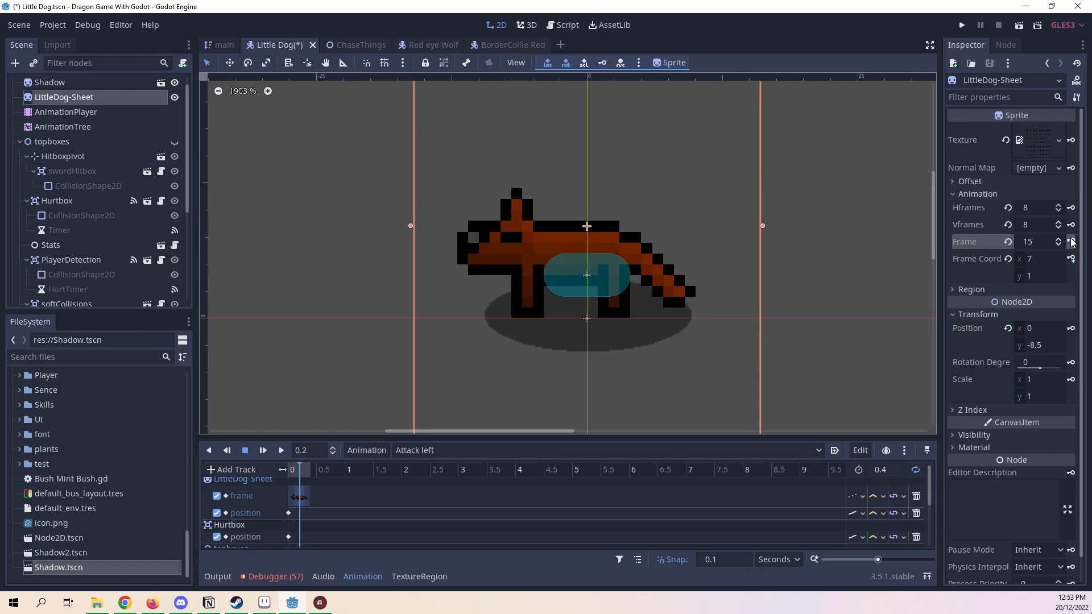
pyautogui.click(1070, 242)
# Step: Play the "Attack left" animation from the start, stop it and return the playhead to 0 s
pyautogui.moveTo(301, 470); pyautogui.dragTo(261, 463)
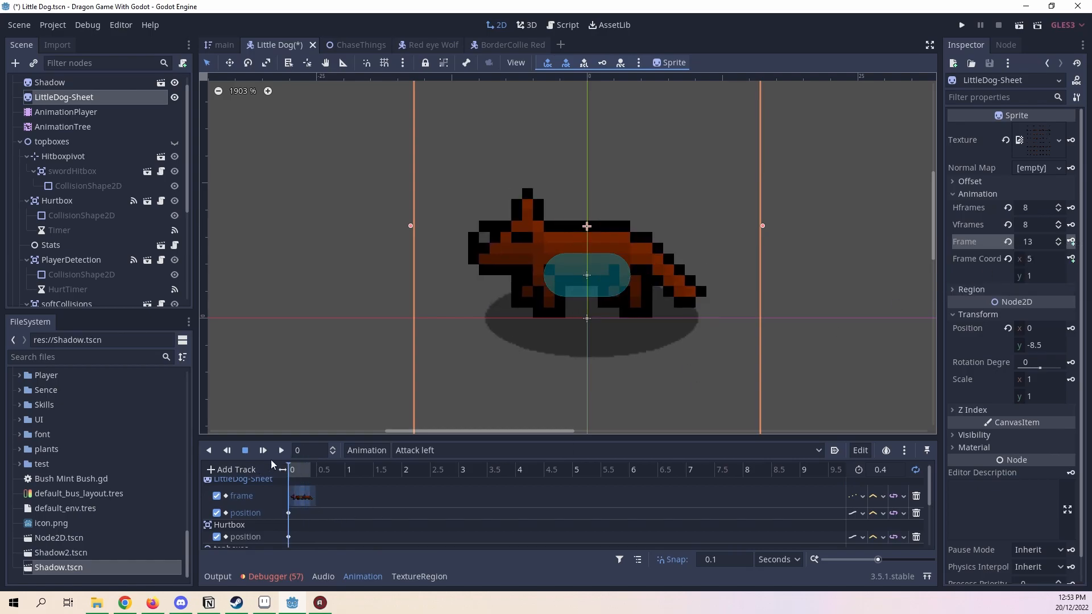
pyautogui.click(280, 451)
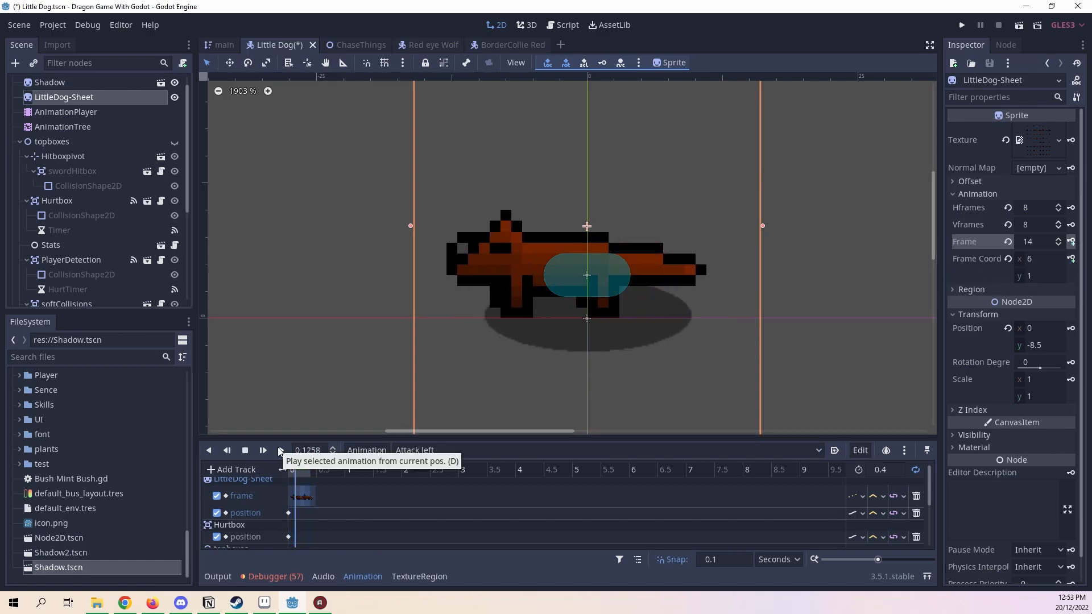
pyautogui.click(248, 451)
pyautogui.moveTo(298, 472); pyautogui.dragTo(289, 479)
# Step: Delete all of the Shadow's position and scale keys after 0 s from the "Attack left" animation
pyautogui.scroll(-5, 446, 493)
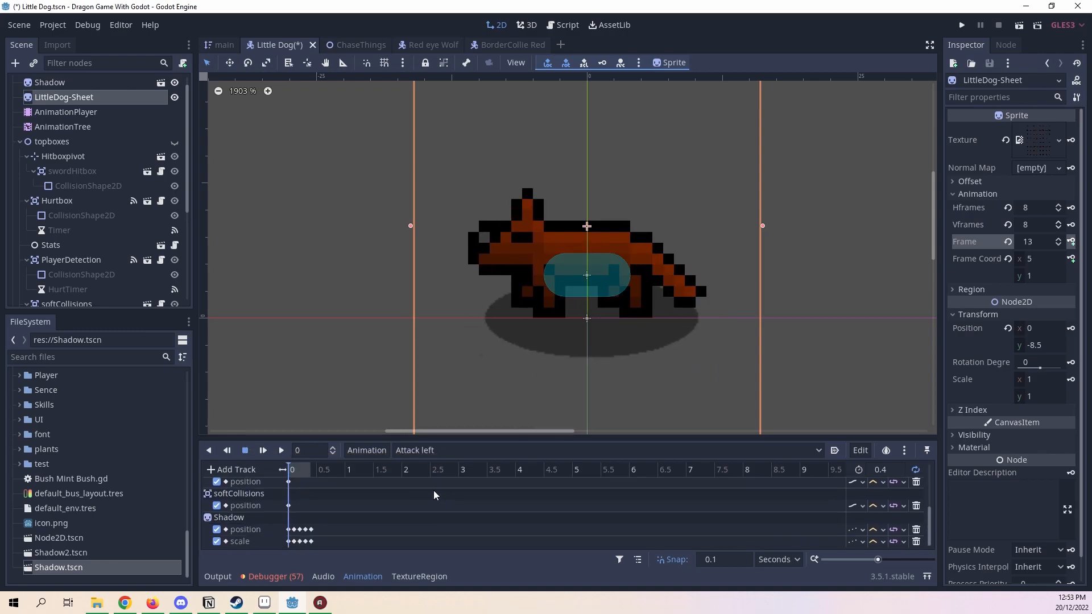
pyautogui.moveTo(351, 526); pyautogui.dragTo(295, 546)
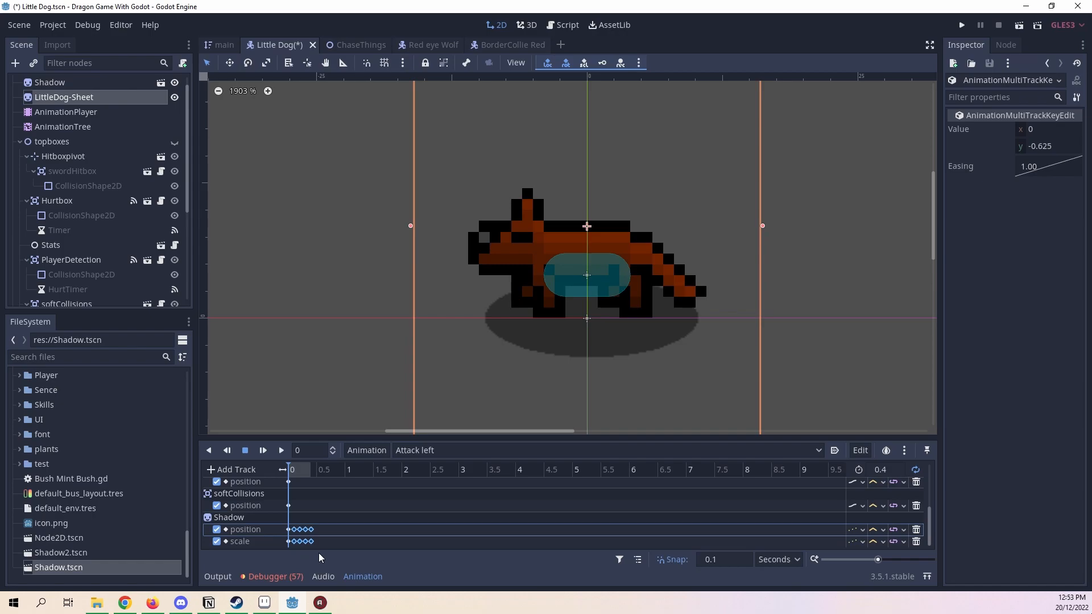
pyautogui.click(318, 553)
pyautogui.scroll(4, 313, 520)
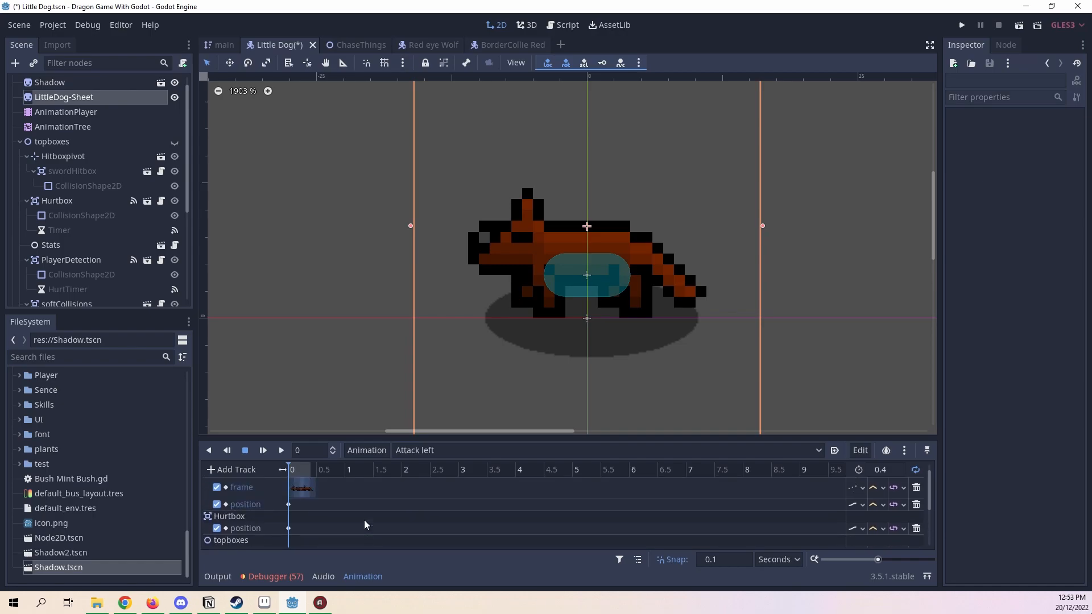
# Step: Replay the "Attack left" animation with the trimmed shadow keys, stop it and look over its tracks
pyautogui.click(280, 450)
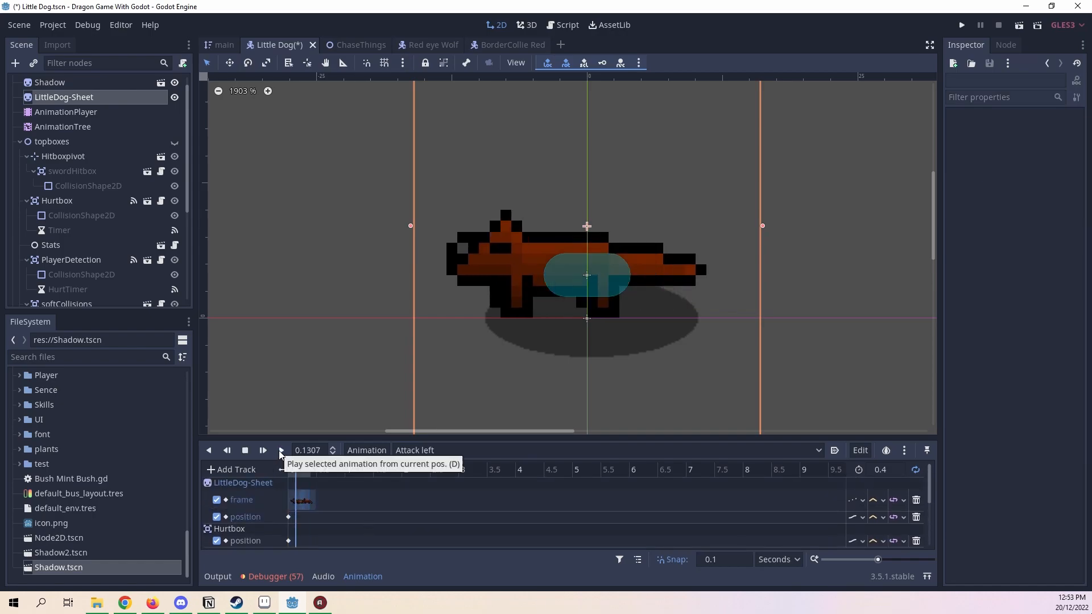
pyautogui.click(245, 450)
pyautogui.scroll(-4, 485, 540)
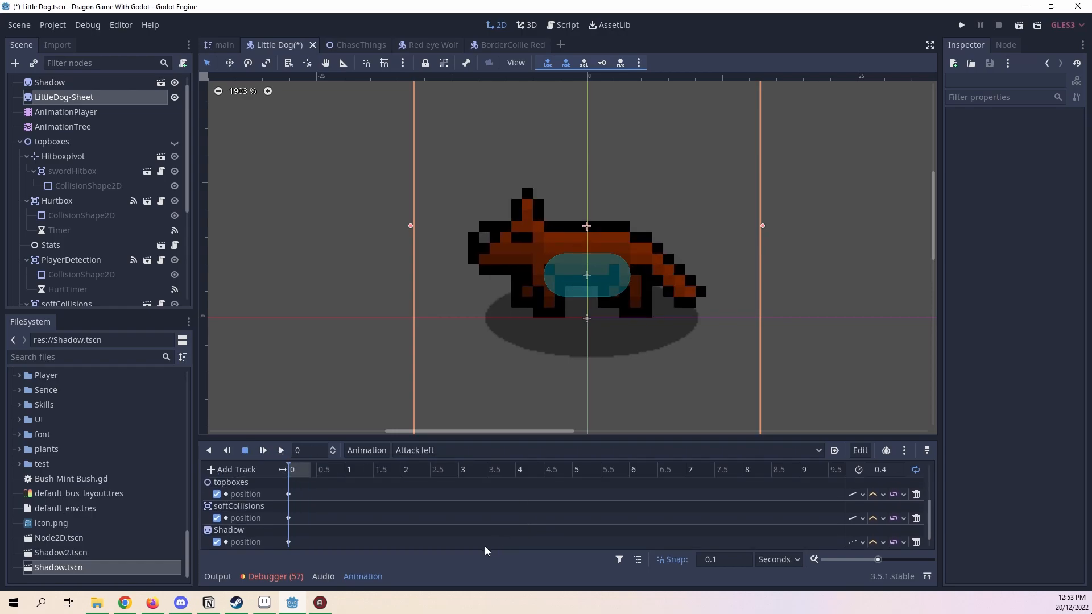
pyautogui.scroll(4, 435, 504)
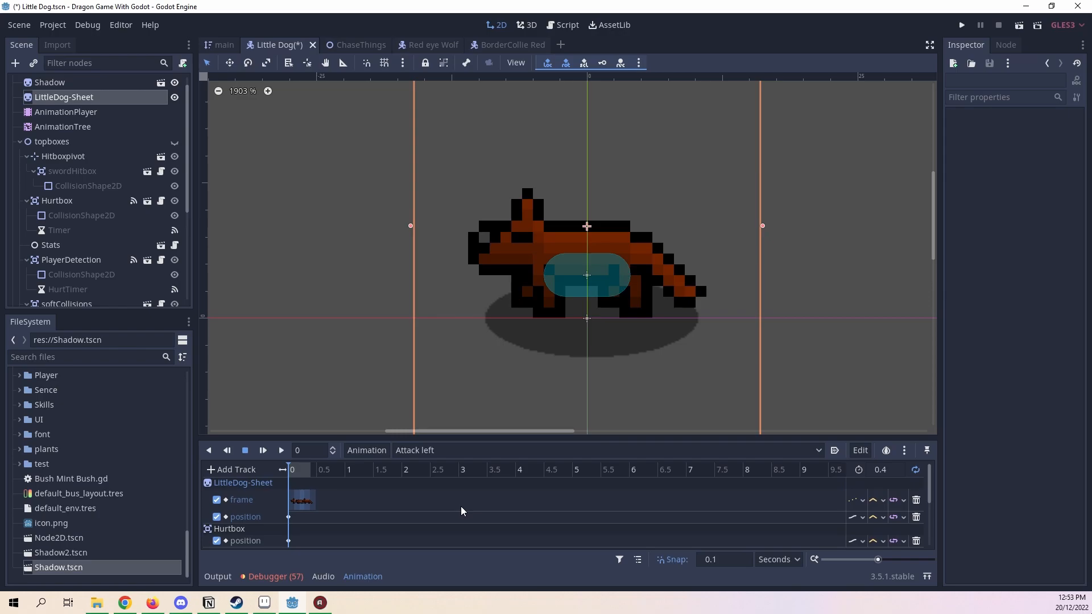
# Step: Play the sound of AnimalSound's AudioStreamPlayer and save the Little Dog scene
pyautogui.scroll(-6, 128, 231)
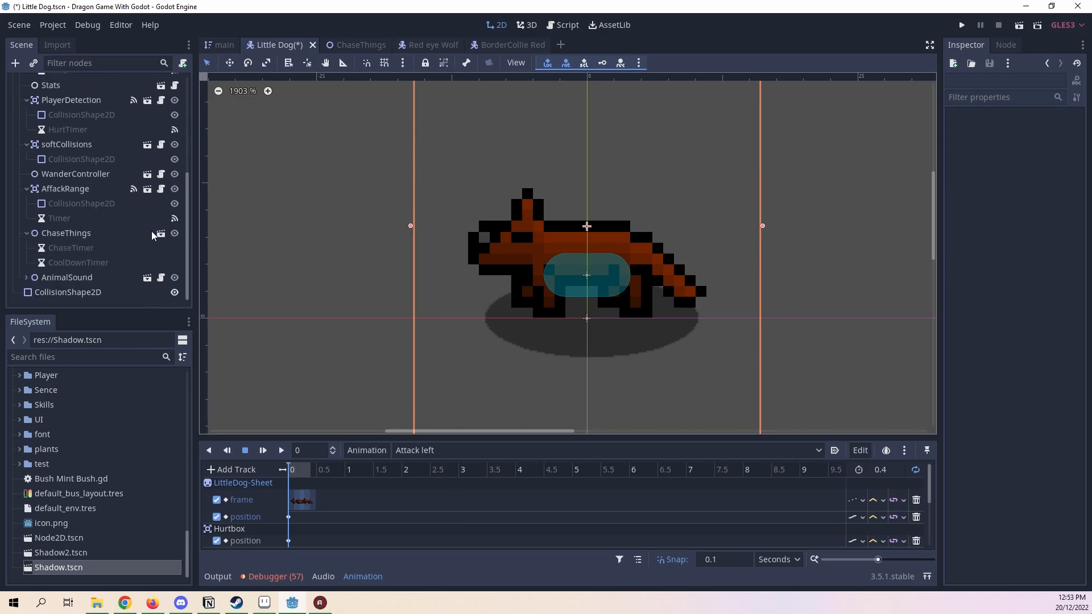
pyautogui.click(24, 274)
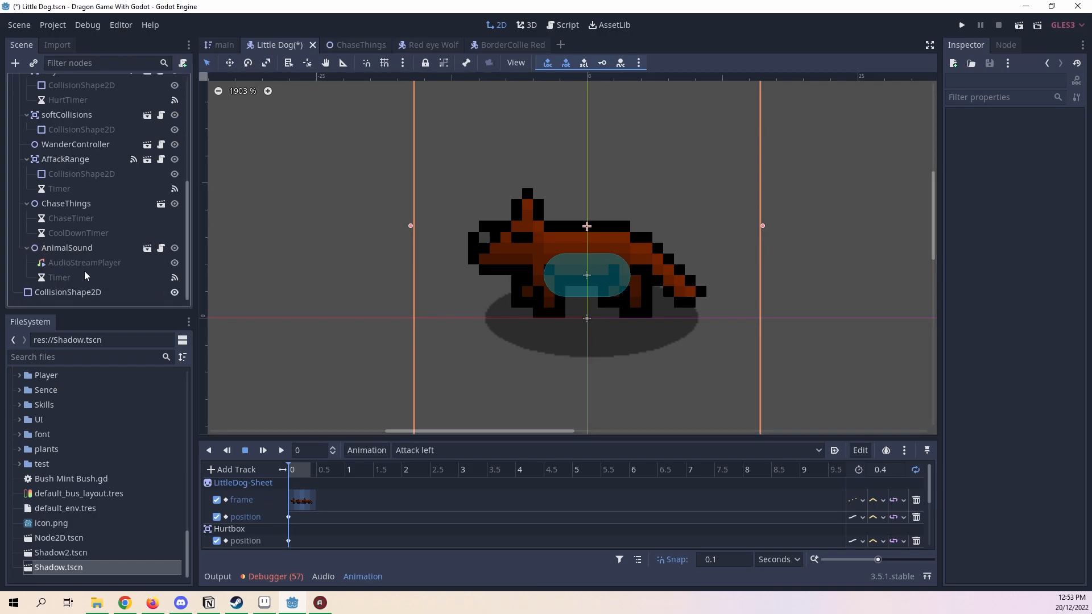
pyautogui.click(93, 260)
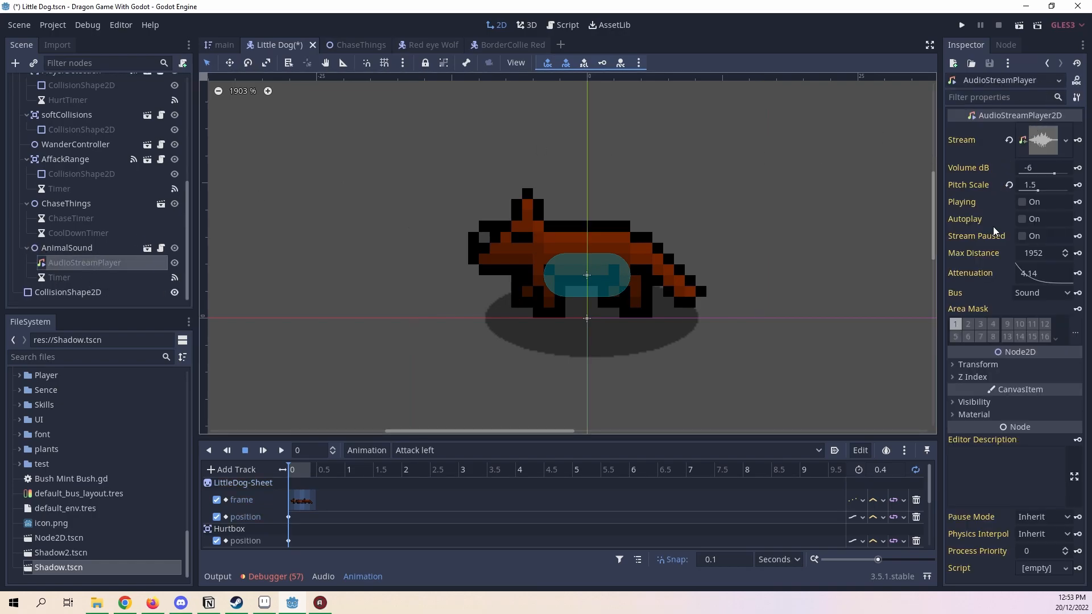
pyautogui.click(1022, 202)
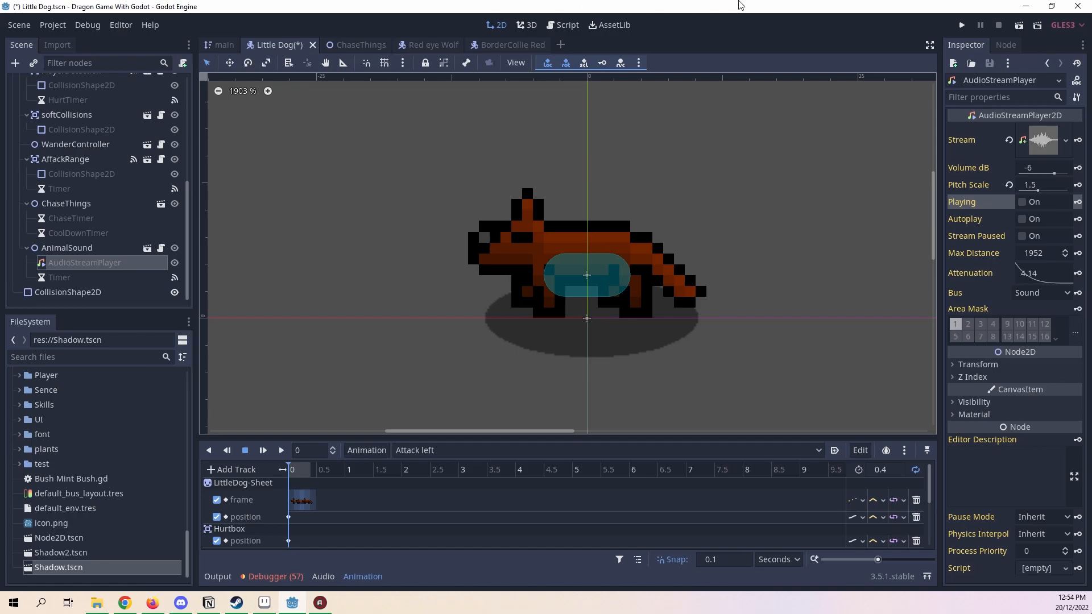
pyautogui.hotkey('ctrl', 's')
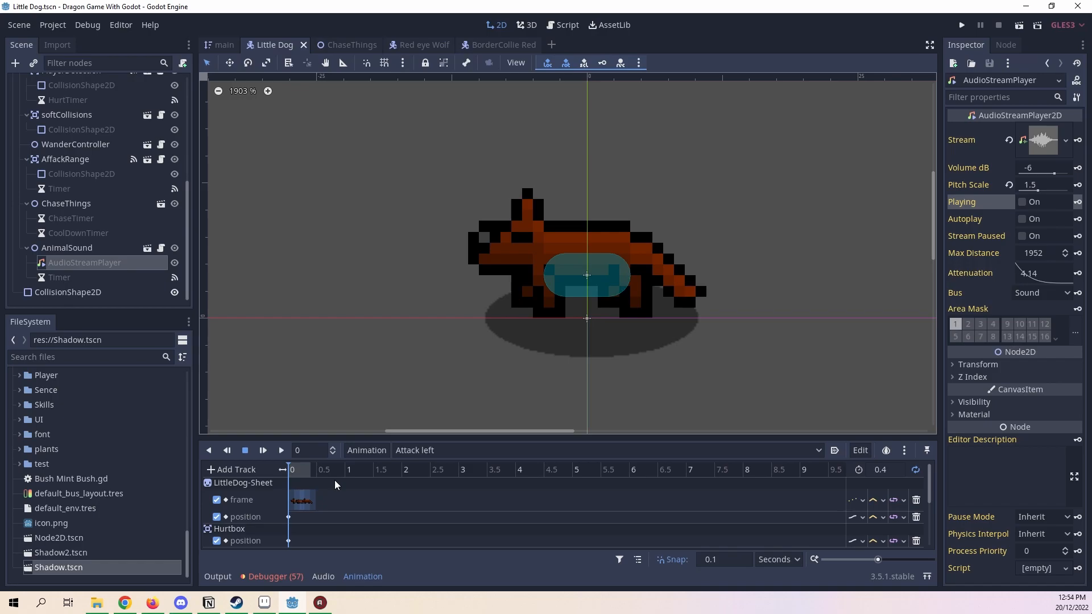
# Step: Show the topboxes group again and set the "Attack left" playhead to 0.1 s
pyautogui.moveTo(289, 474); pyautogui.dragTo(301, 472)
pyautogui.scroll(5, 119, 220)
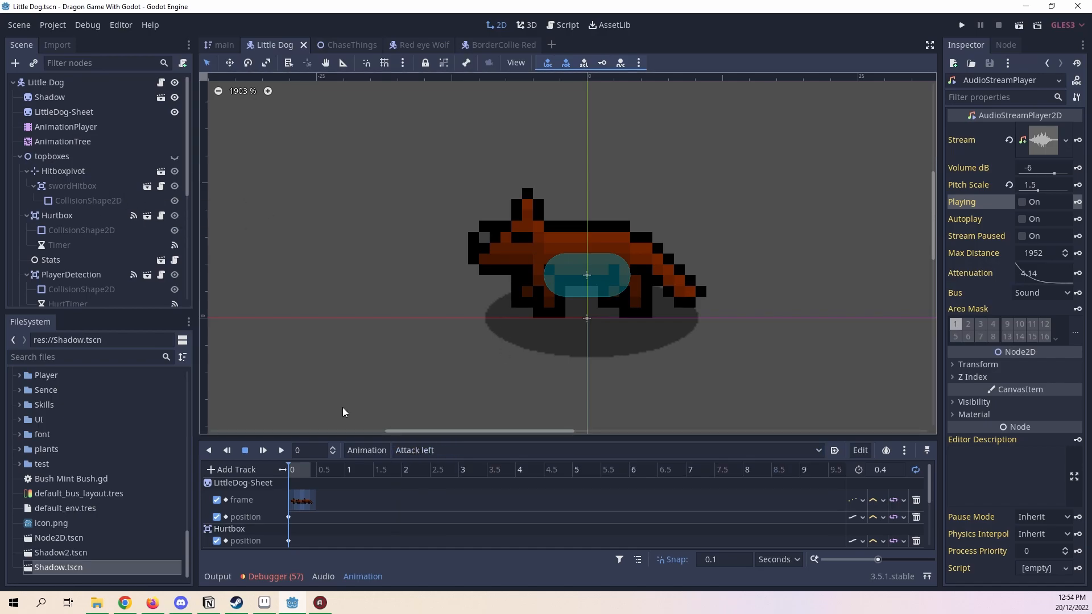
pyautogui.moveTo(288, 475); pyautogui.dragTo(57, 519)
pyautogui.moveTo(292, 470)
pyautogui.mouseDown()
pyautogui.moveTo(330, 468)
pyautogui.moveTo(282, 467)
pyautogui.mouseUp()
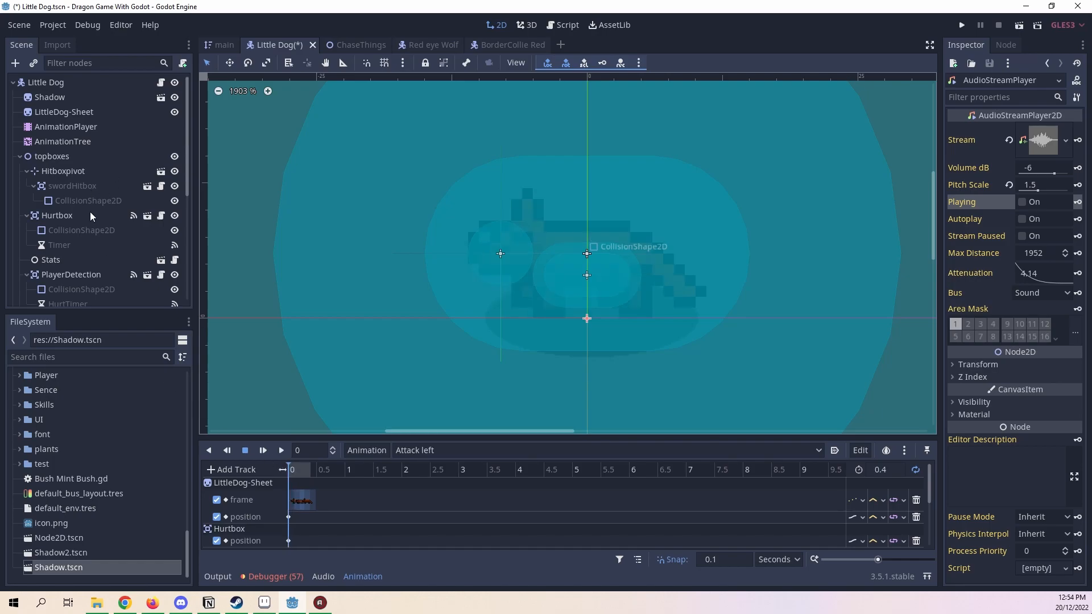
pyautogui.click(295, 474)
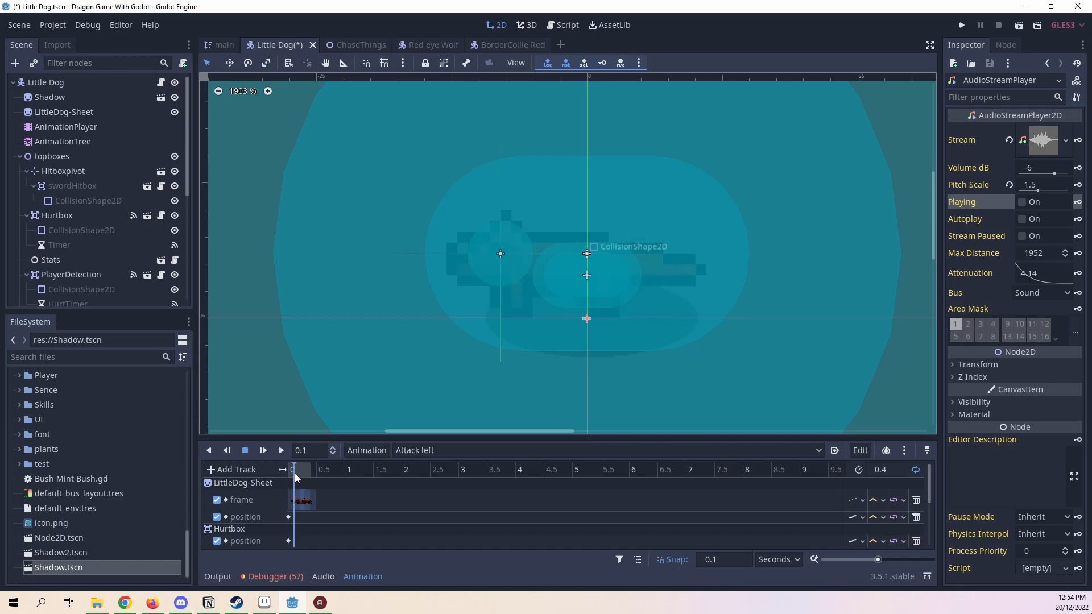
pyautogui.scroll(1, 539, 238)
pyautogui.scroll(1, 544, 229)
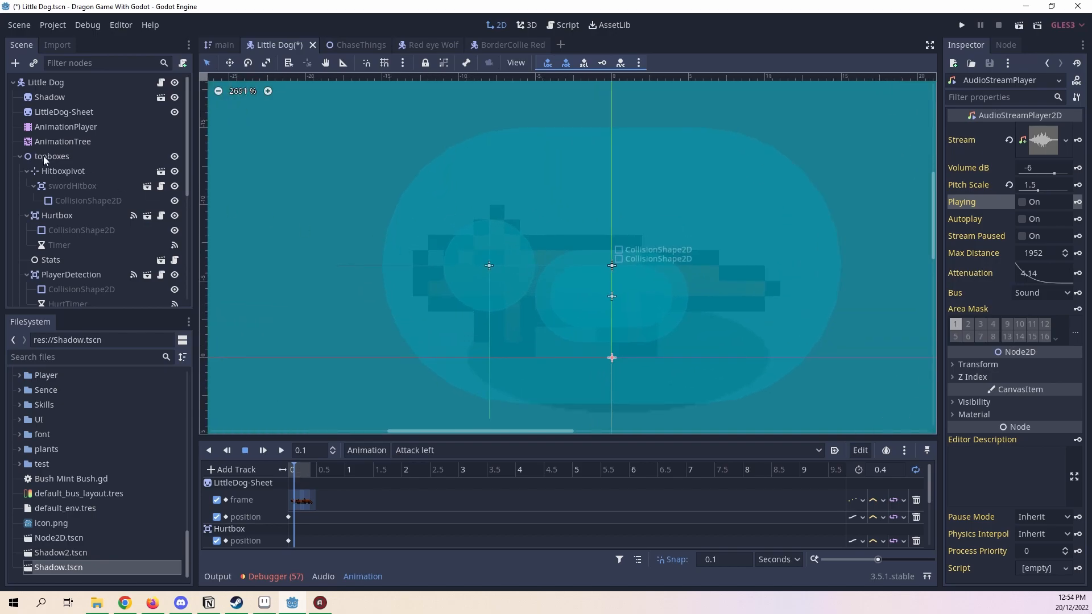
# Step: Move the swordHitbox forward over the dog's snout and lower the Hitboxpivot to position -8, -5
pyautogui.click(66, 161)
pyautogui.click(66, 170)
pyautogui.moveTo(460, 263); pyautogui.dragTo(526, 261, button='middle')
pyautogui.click(75, 182)
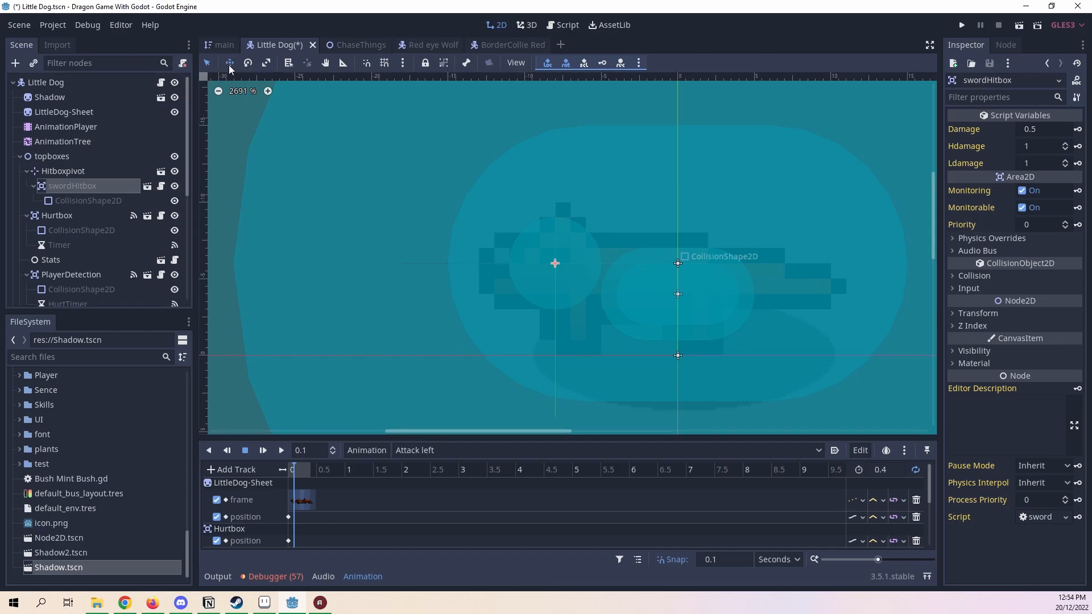
pyautogui.moveTo(502, 259); pyautogui.dragTo(457, 279)
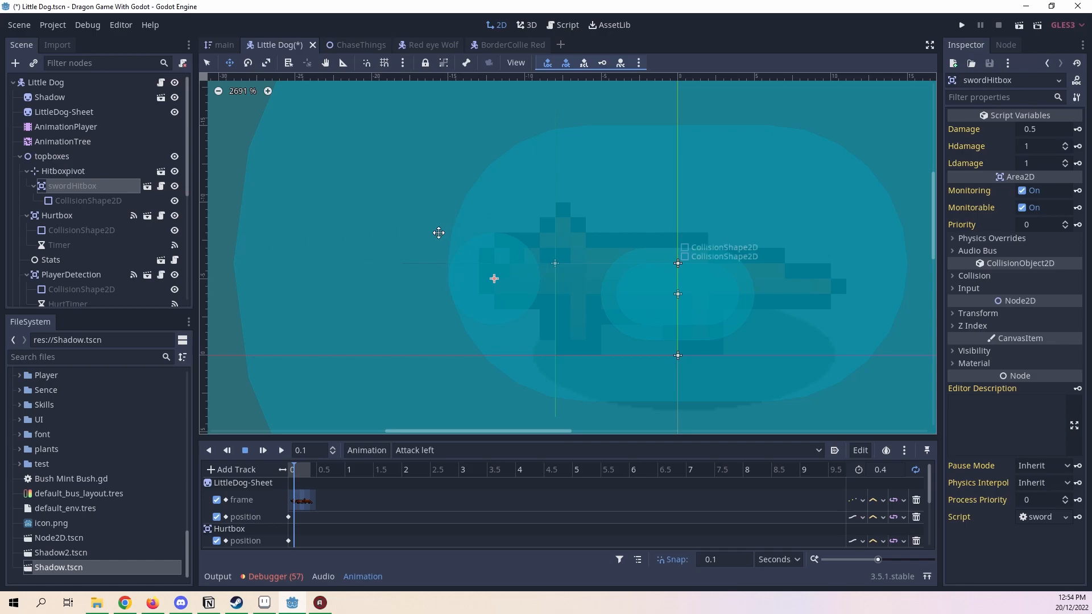
pyautogui.moveTo(484, 278); pyautogui.dragTo(535, 282)
# Step: Create a position track with a RESET track for the Hitboxpivot and key -8, -5 at 0.1 s and 0 s
pyautogui.click(76, 173)
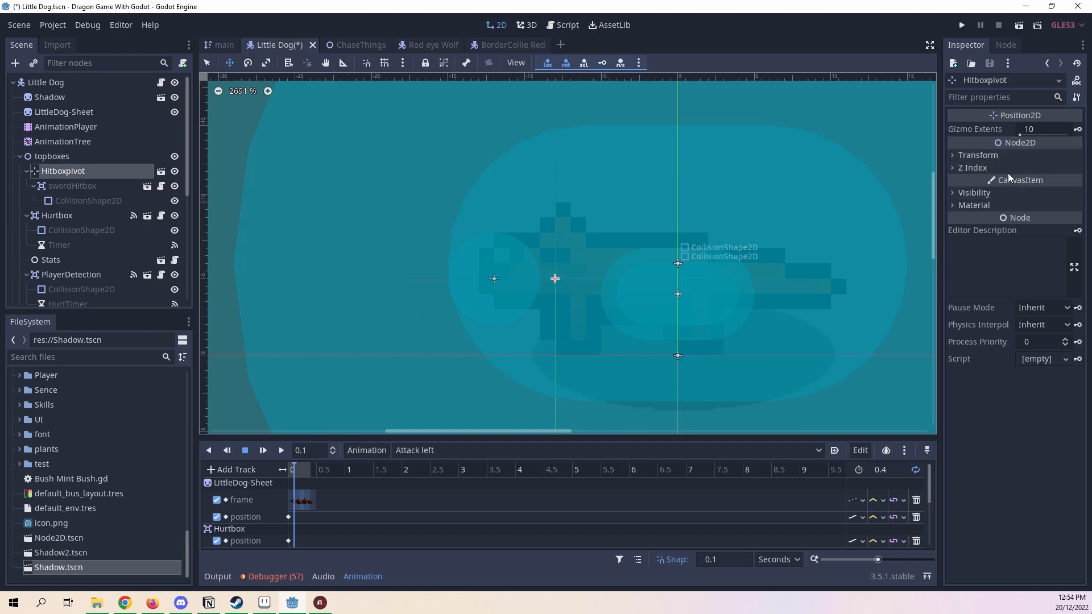
pyautogui.click(1004, 156)
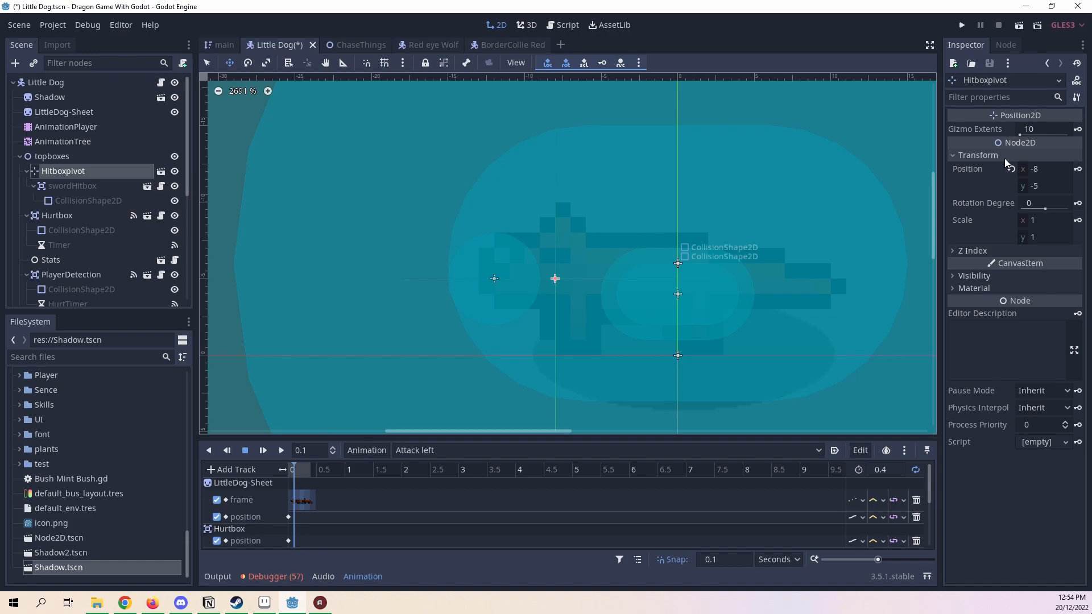
pyautogui.click(1077, 168)
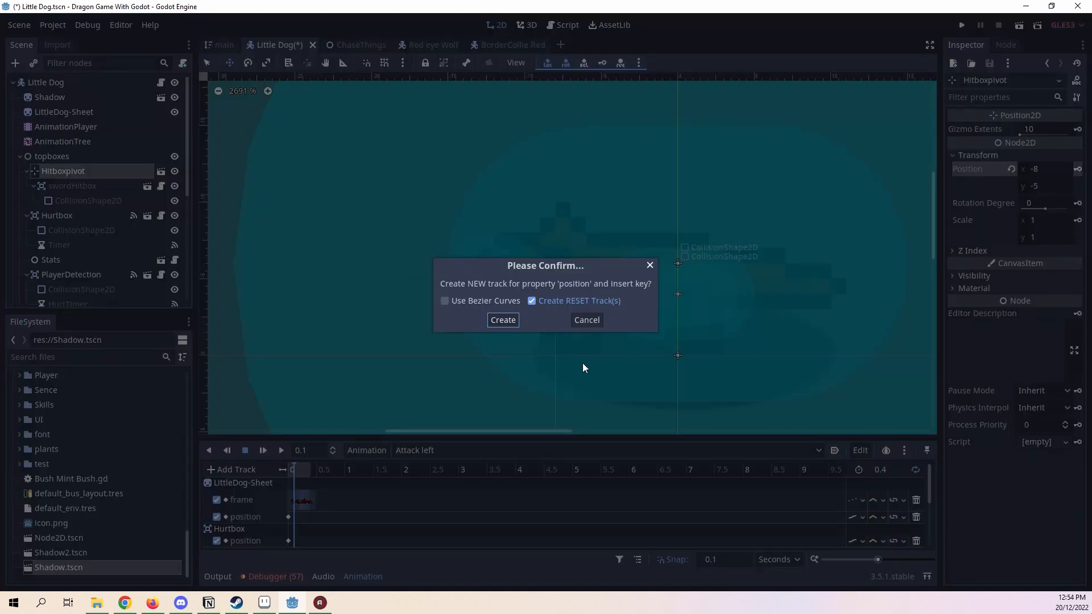
pyautogui.click(505, 320)
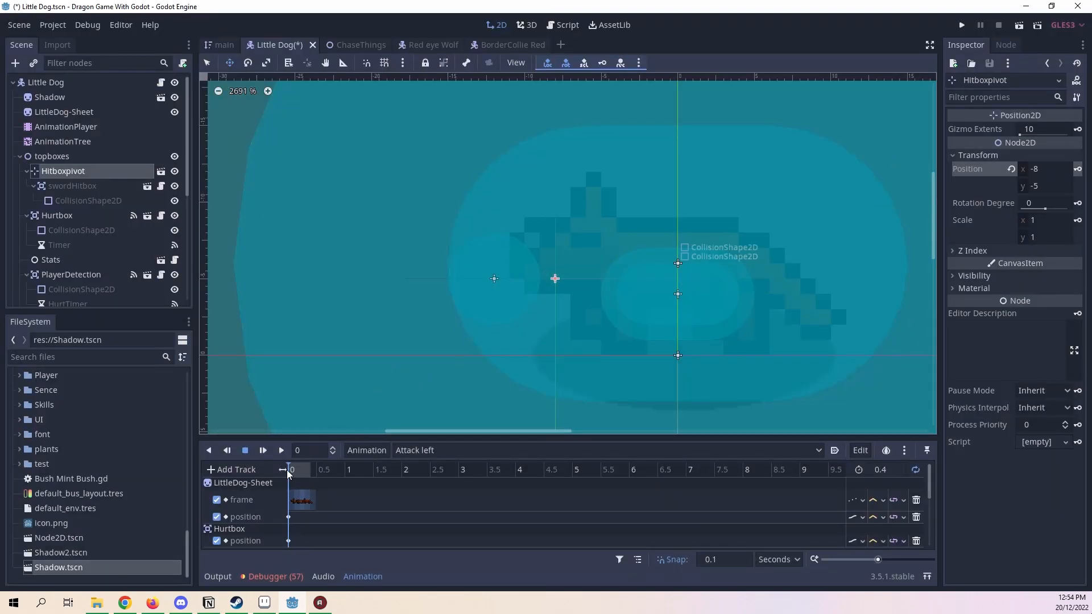
# Step: Disable the swordHitbox's CollisionShape2D and key its Disabled property at 0 s on a new track
pyautogui.click(72, 202)
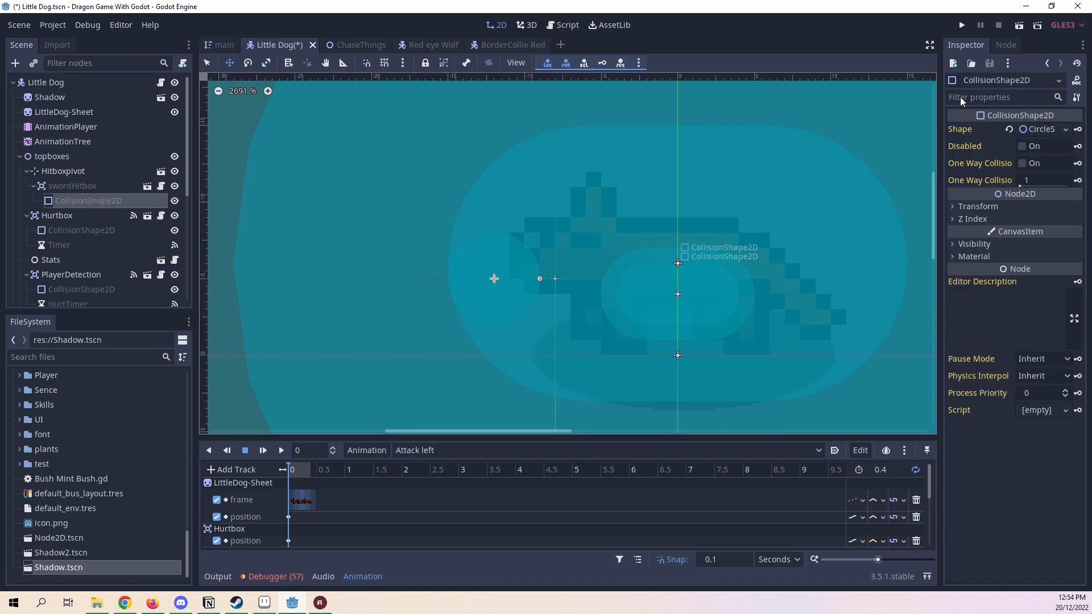
pyautogui.click(1033, 147)
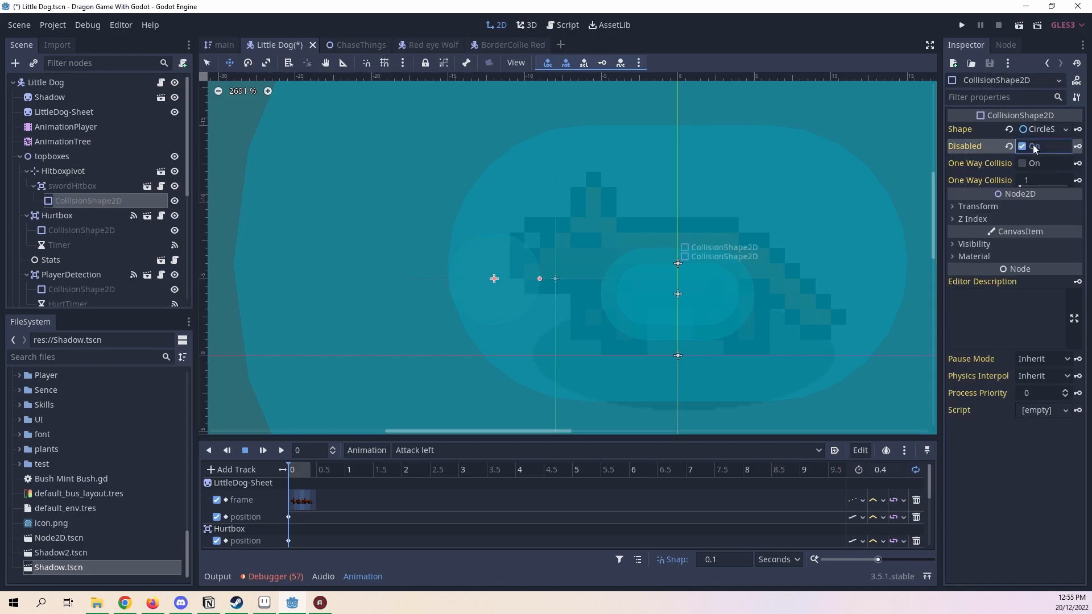
pyautogui.click(1077, 146)
pyautogui.click(499, 318)
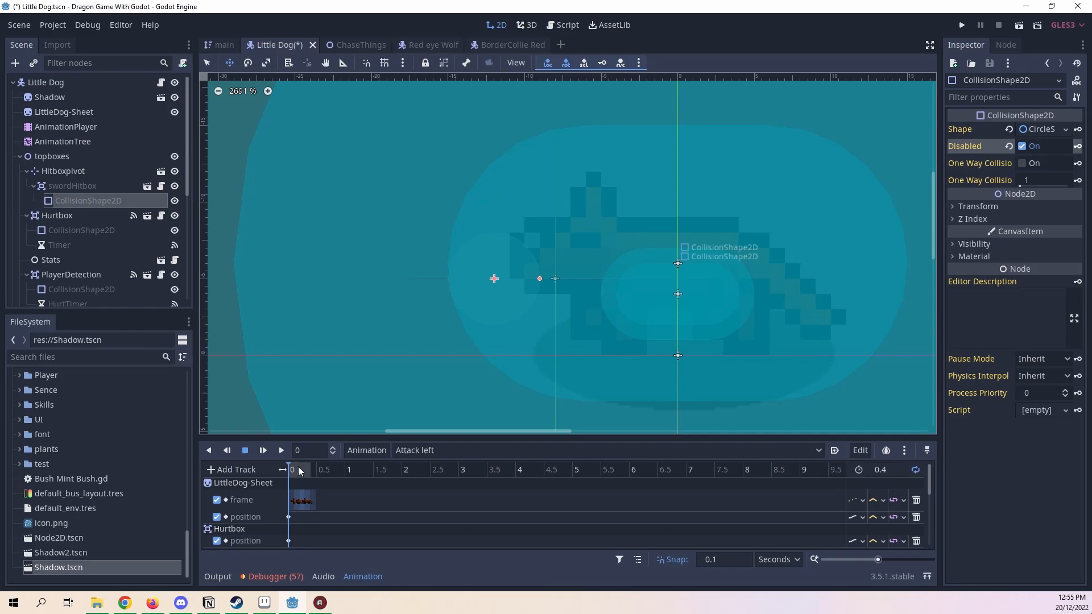
# Step: Turn off Disabled for the swordHitbox's CollisionShape2D at 0.1 s, key it and check the track
pyautogui.click(298, 467)
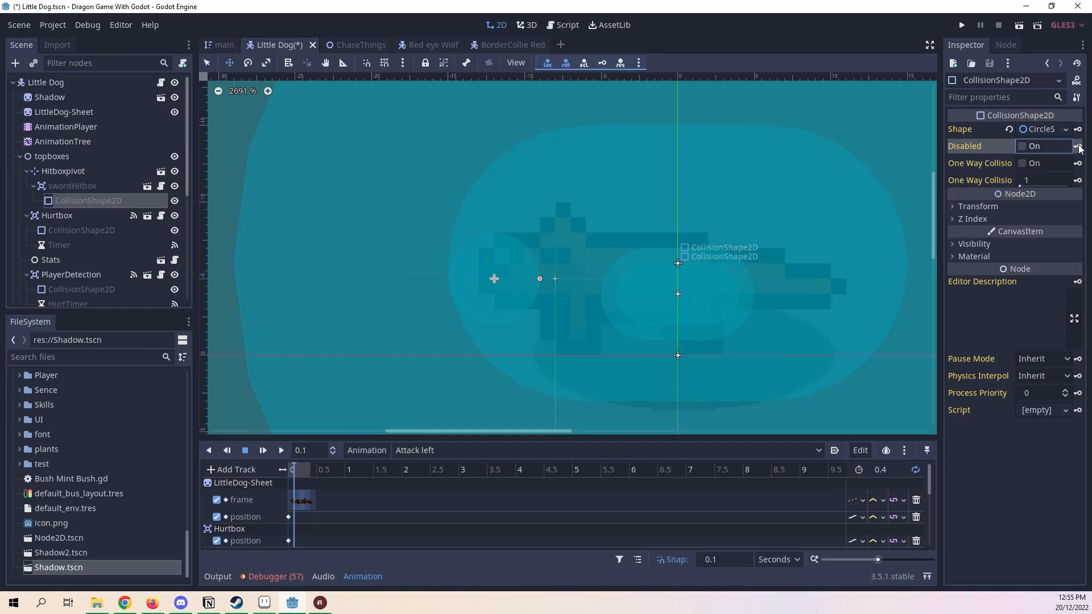
pyautogui.scroll(-3, 301, 477)
pyautogui.scroll(2, 347, 505)
pyautogui.scroll(-5, 356, 528)
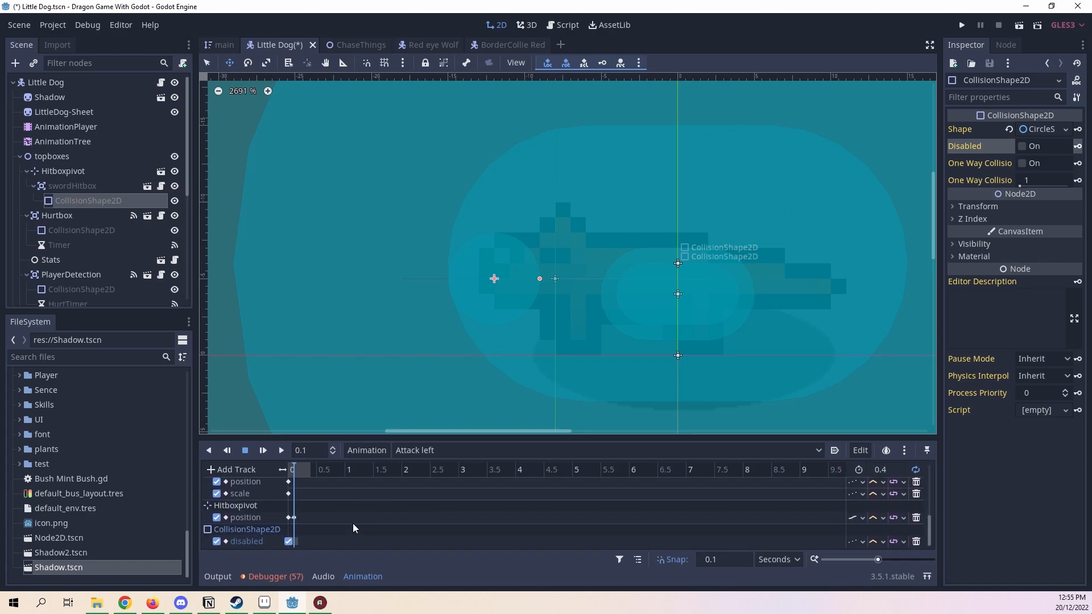
# Step: Turn Disabled back on for the swordHitbox's CollisionShape2D at 0.2 s, key it and check the track
pyautogui.click(300, 469)
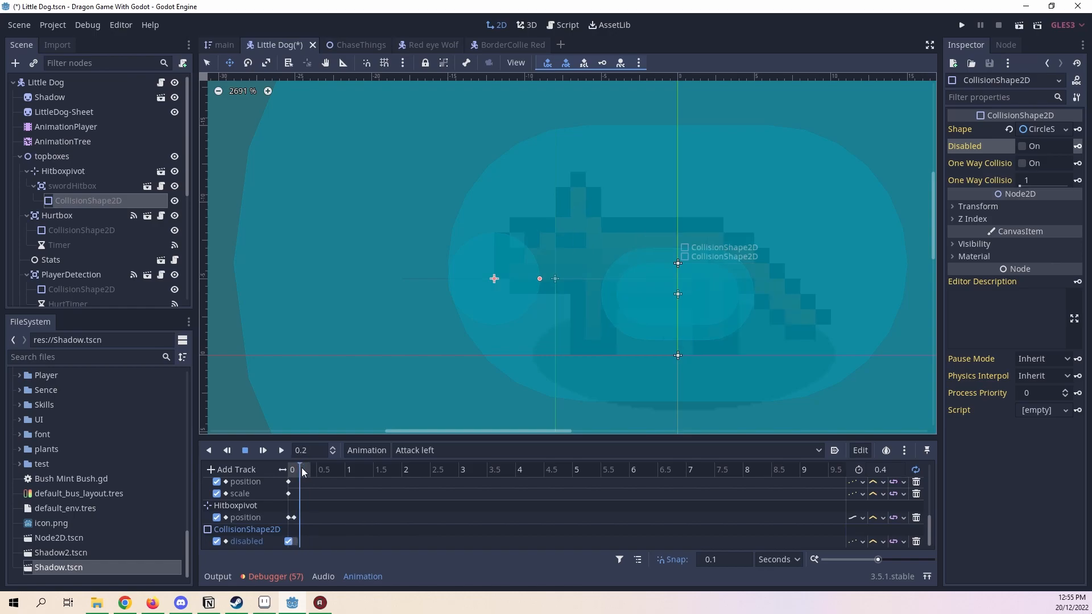
pyautogui.scroll(3, 393, 530)
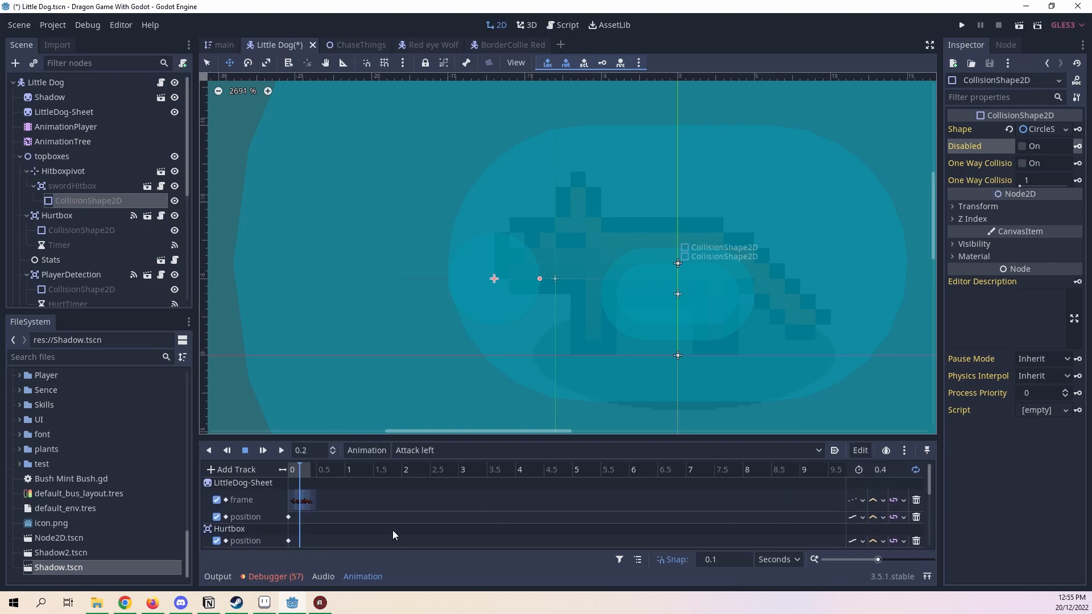
pyautogui.click(294, 468)
pyautogui.click(300, 468)
pyautogui.click(1030, 146)
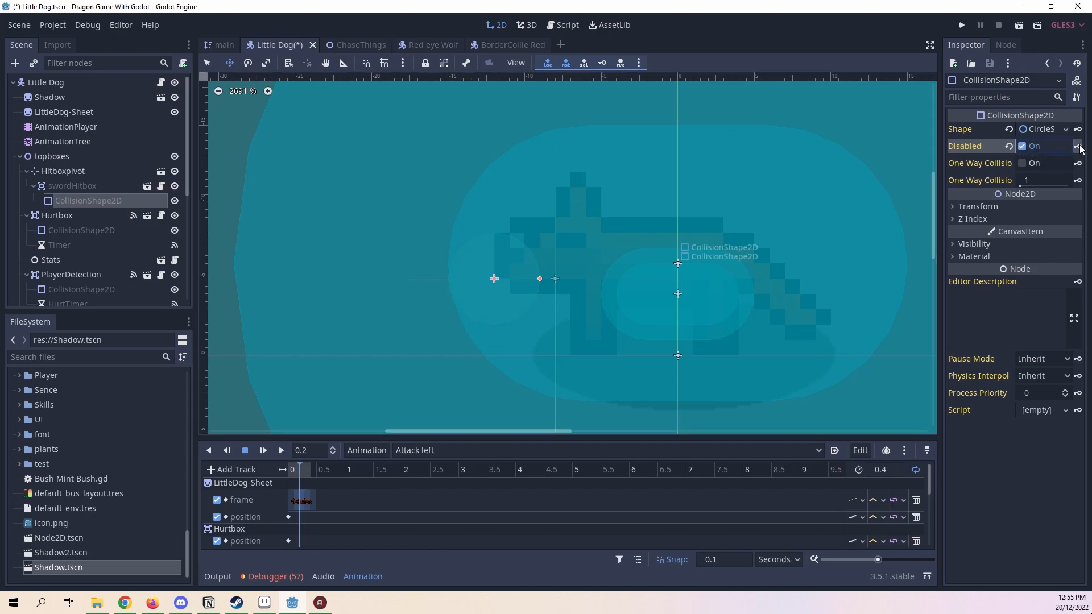
pyautogui.click(284, 467)
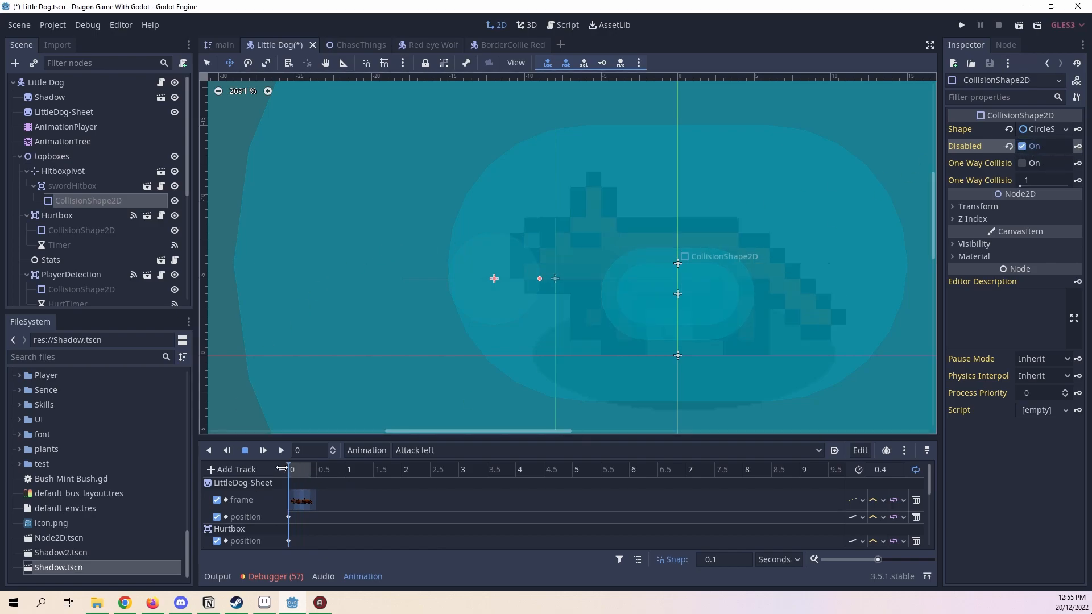
pyautogui.scroll(-3, 341, 506)
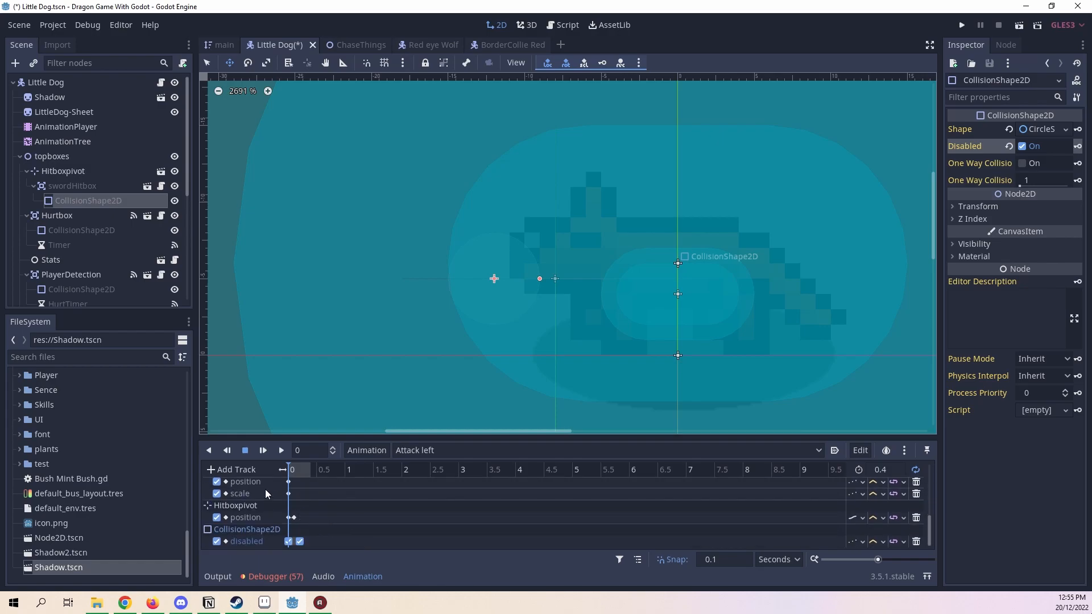
# Step: Play the Attack left animation to check the hitbox timing and look at the attack frames in Aseprite
pyautogui.click(281, 451)
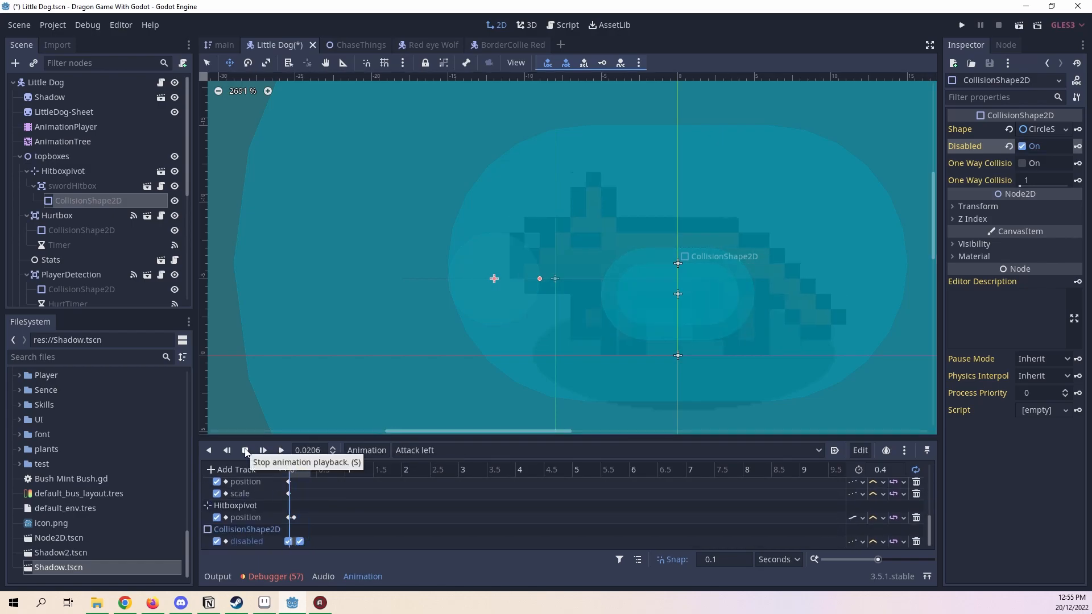
pyautogui.scroll(4, 368, 483)
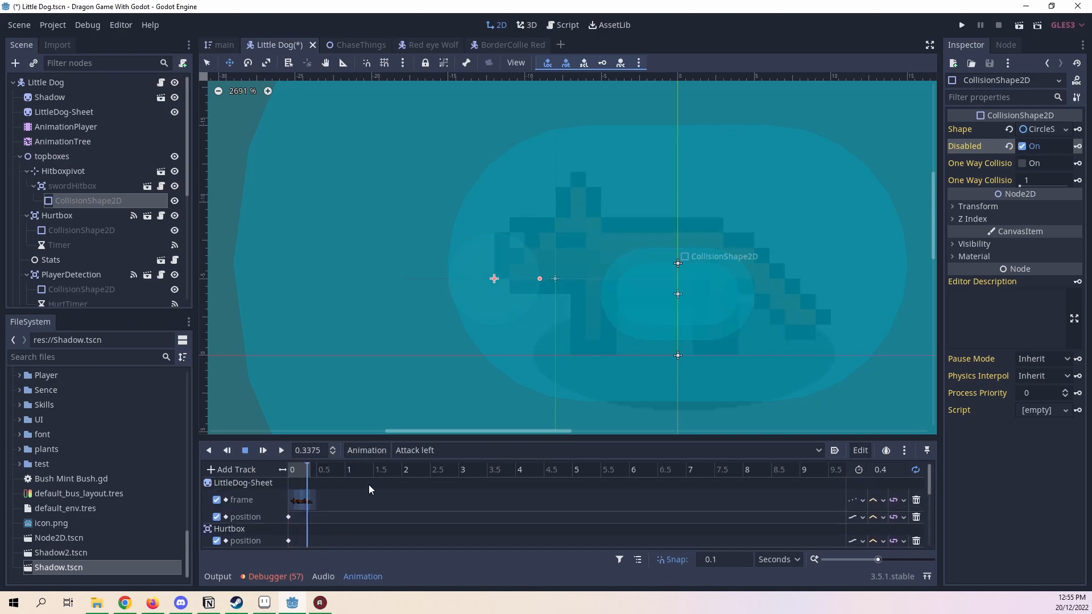
pyautogui.moveTo(305, 471); pyautogui.dragTo(269, 468)
pyautogui.click(282, 450)
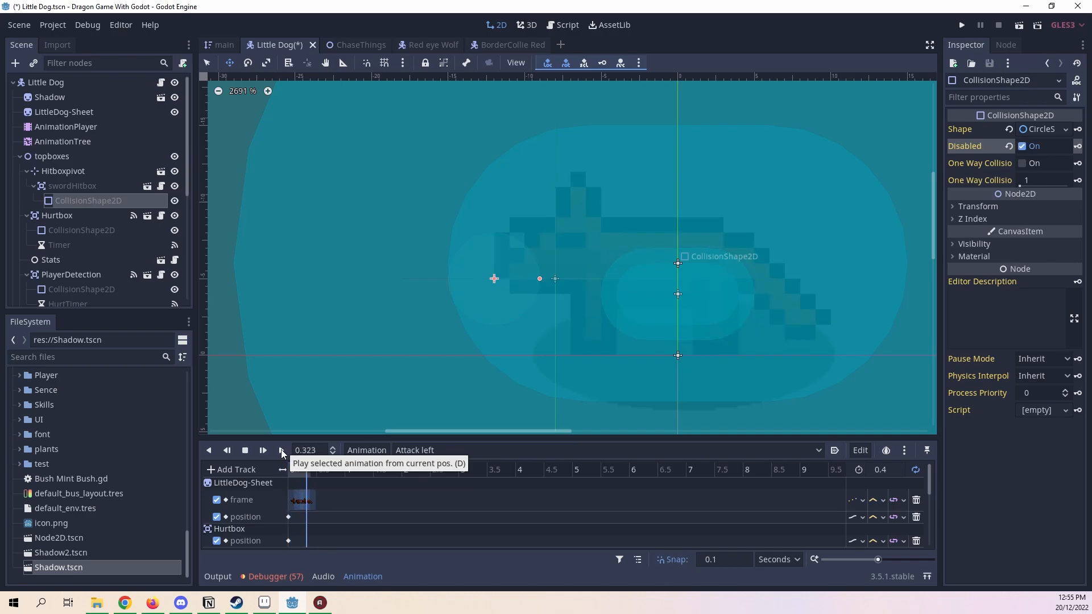
pyautogui.click(288, 470)
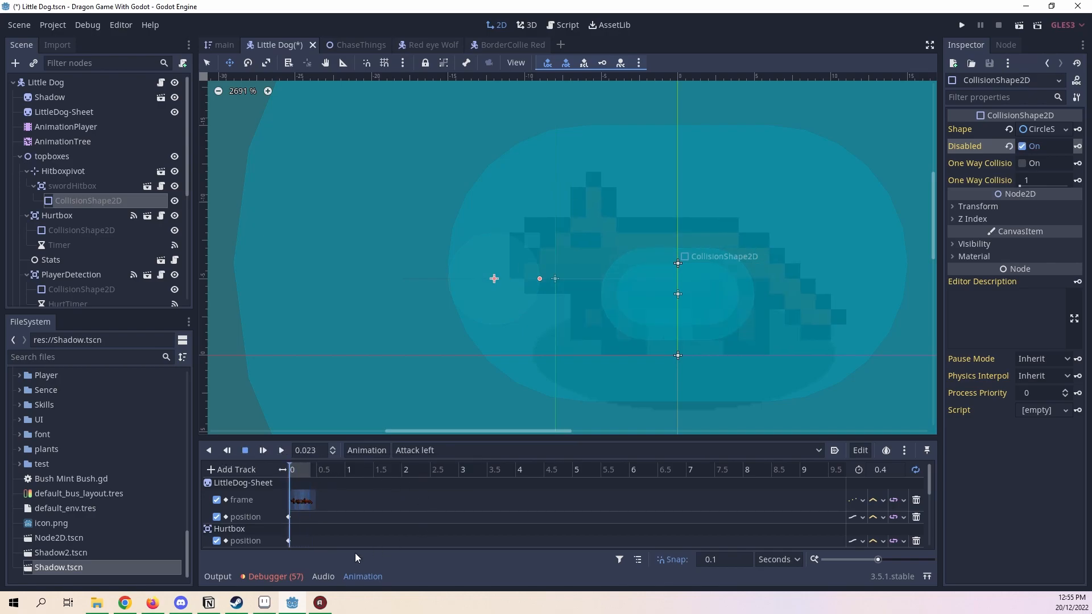
pyautogui.click(267, 606)
pyautogui.click(271, 606)
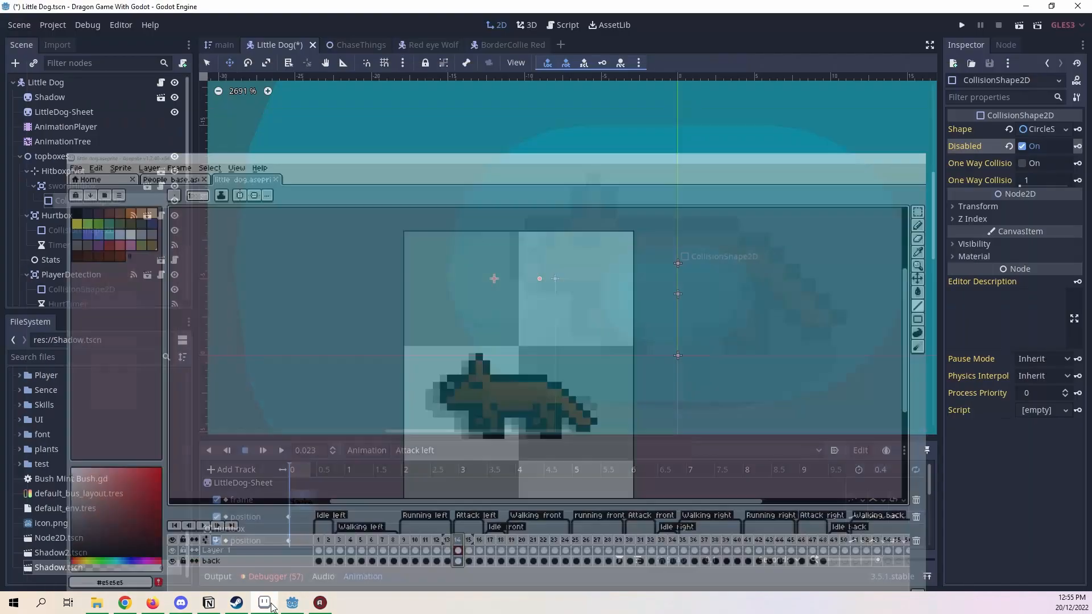
# Step: Try a length of 0.3 s for the Attack left animation and play it
pyautogui.click(896, 470)
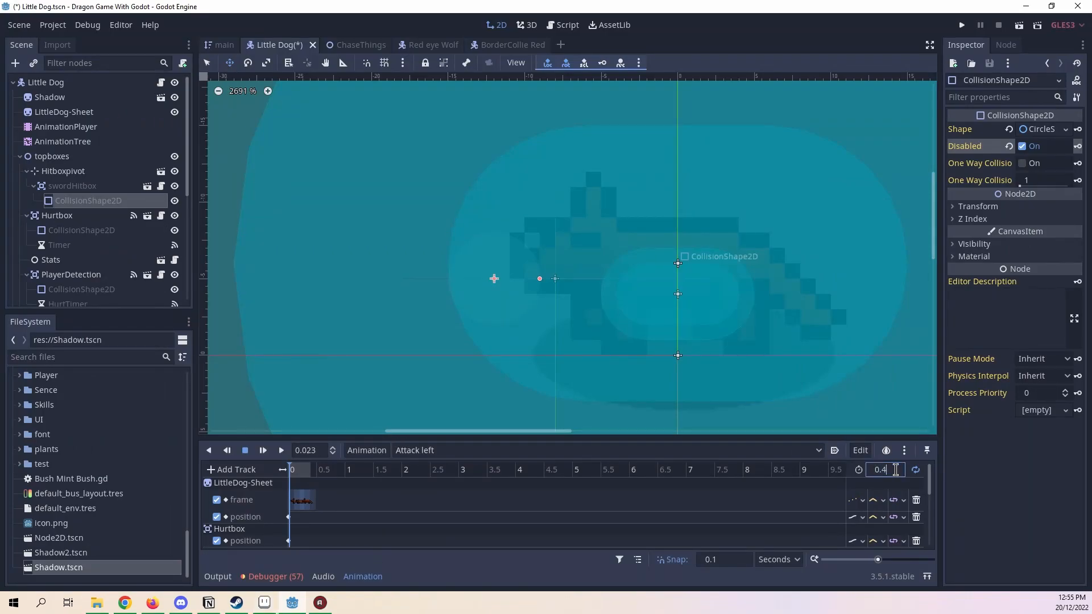
pyautogui.write('0.3')
pyautogui.click(285, 456)
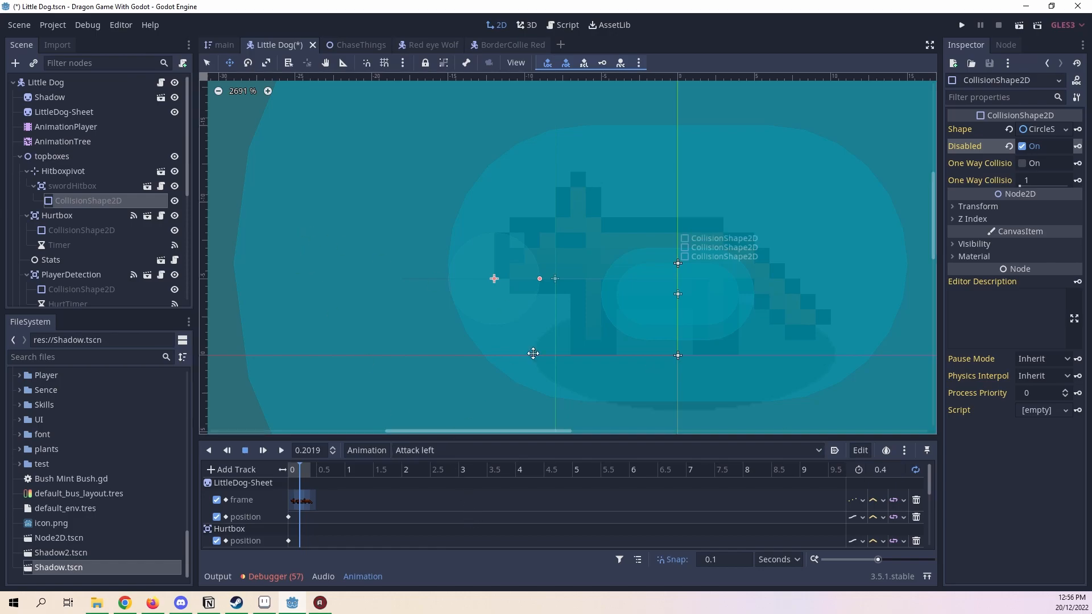
# Step: Save the Little Dog scene and return the animation to 0 s
pyautogui.scroll(-2, 500, 318)
pyautogui.hotkey('ctrl', 's')
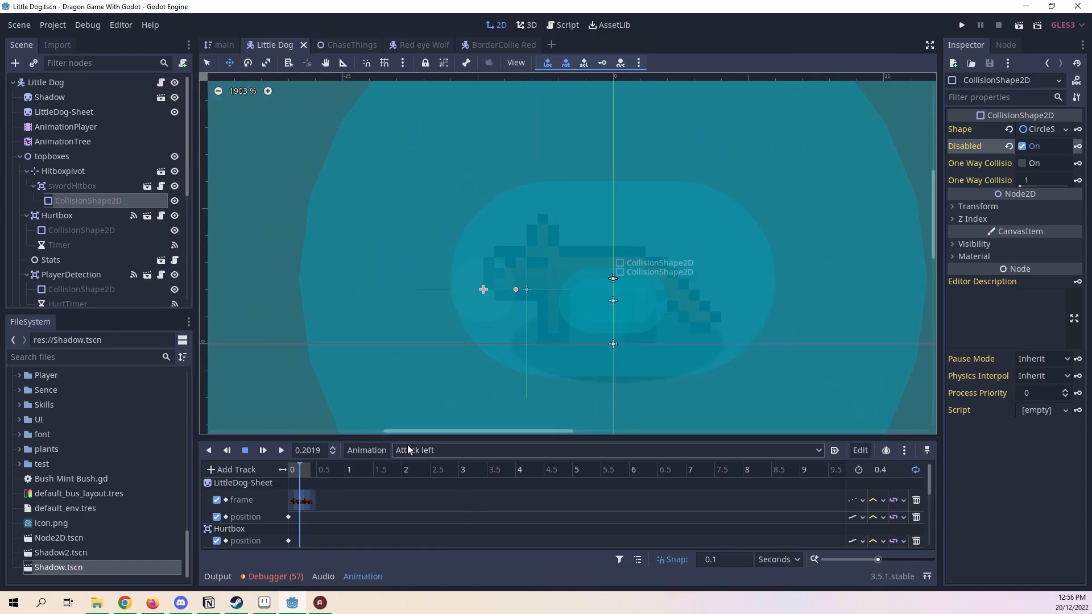
pyautogui.moveTo(294, 471); pyautogui.dragTo(264, 469)
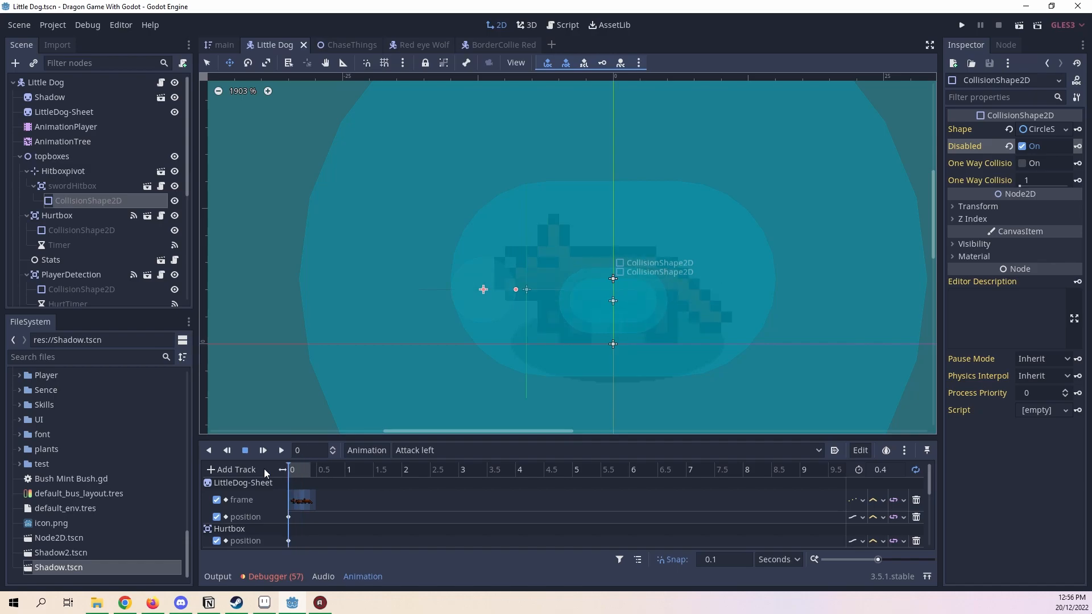
# Step: Move the Hurtbox to position -3, -5 at 0.1 s and key its position
pyautogui.click(293, 468)
pyautogui.scroll(-7, 575, 244)
pyautogui.moveTo(563, 300); pyautogui.dragTo(580, 266, button='middle')
pyautogui.scroll(8, 575, 244)
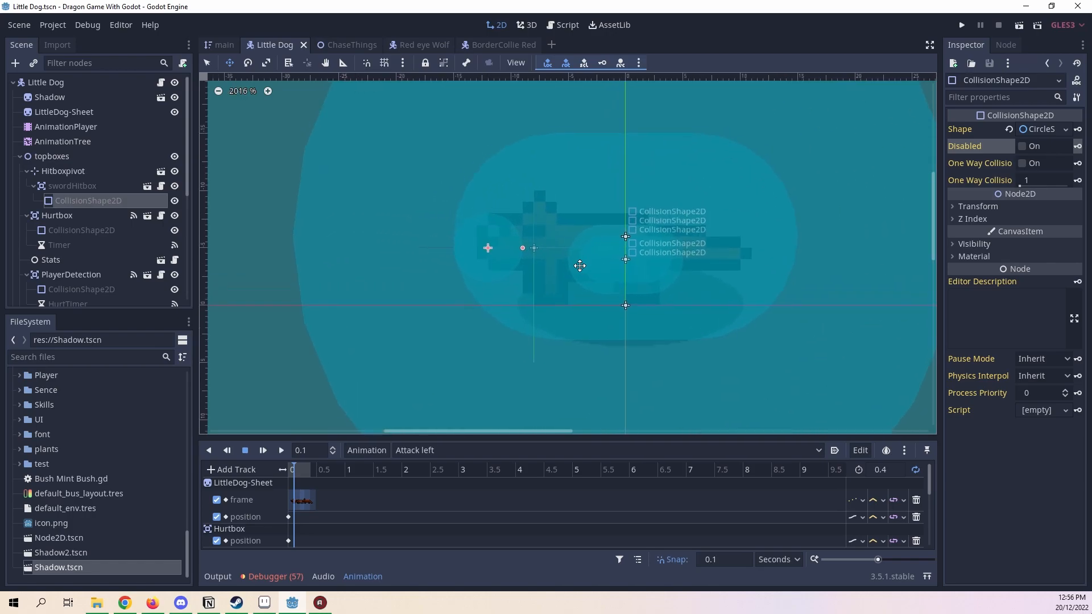
pyautogui.click(60, 216)
pyautogui.moveTo(534, 230); pyautogui.dragTo(556, 247, button='middle')
pyautogui.moveTo(734, 319); pyautogui.dragTo(703, 334)
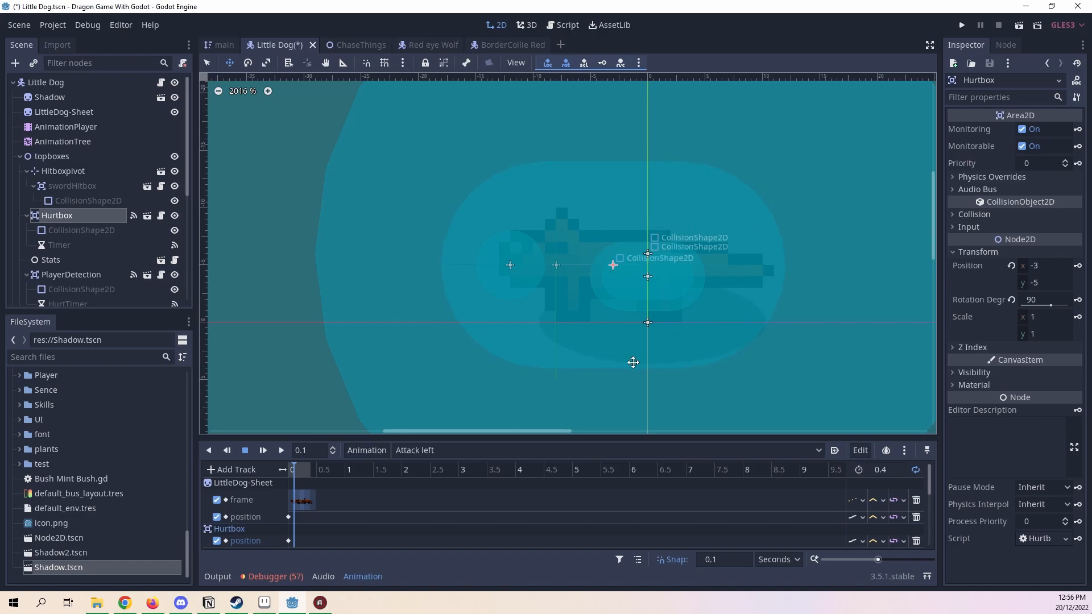
pyautogui.click(1077, 267)
pyautogui.moveTo(304, 468); pyautogui.dragTo(292, 471)
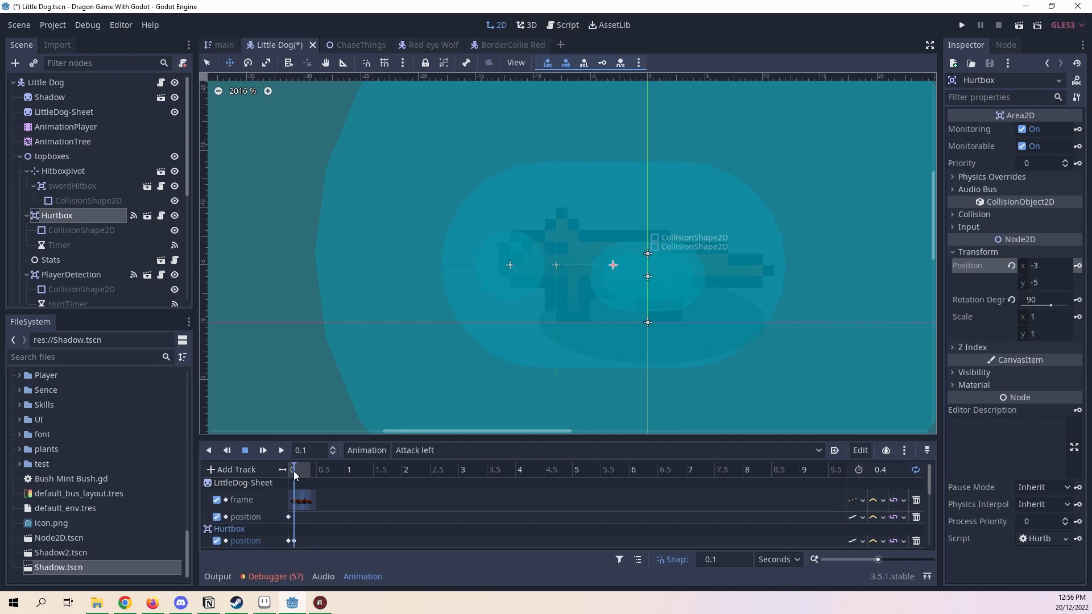
# Step: Set the update mode of the Hurtbox's position track to Discrete
pyautogui.scroll(-3, 727, 497)
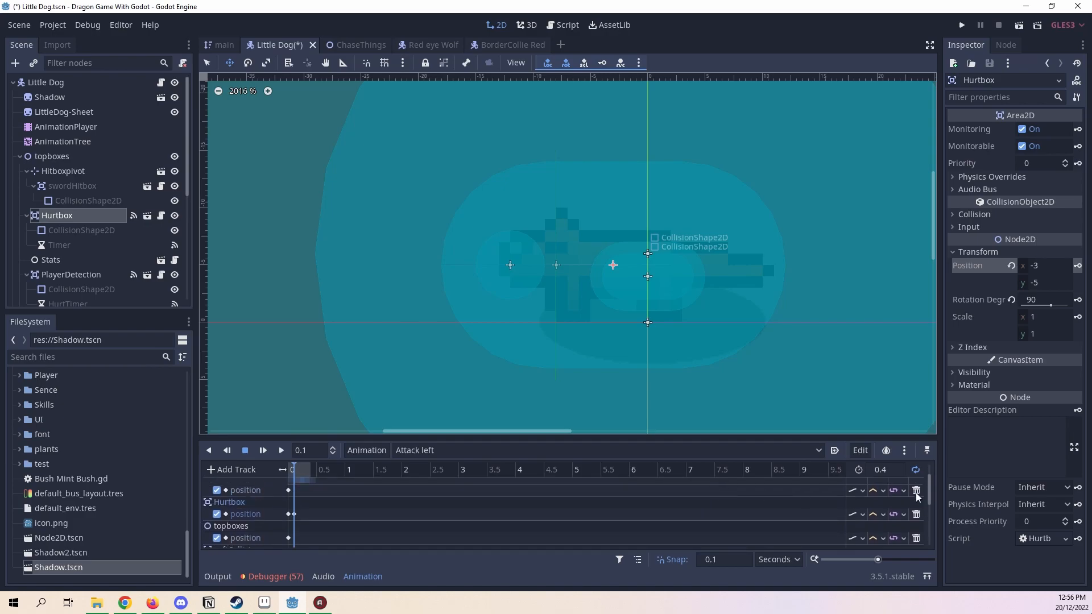
pyautogui.click(863, 514)
pyautogui.click(873, 541)
pyautogui.scroll(3, 399, 506)
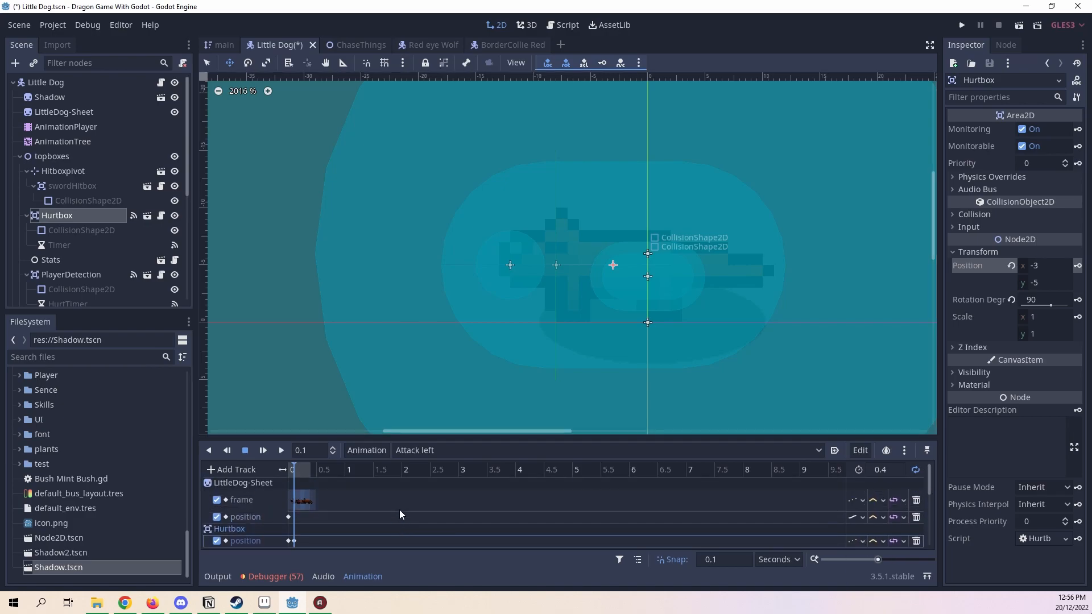
# Step: Duplicate the Hurtbox's 0 s position key to 0.2 s and play the animation
pyautogui.moveTo(290, 467); pyautogui.dragTo(302, 467)
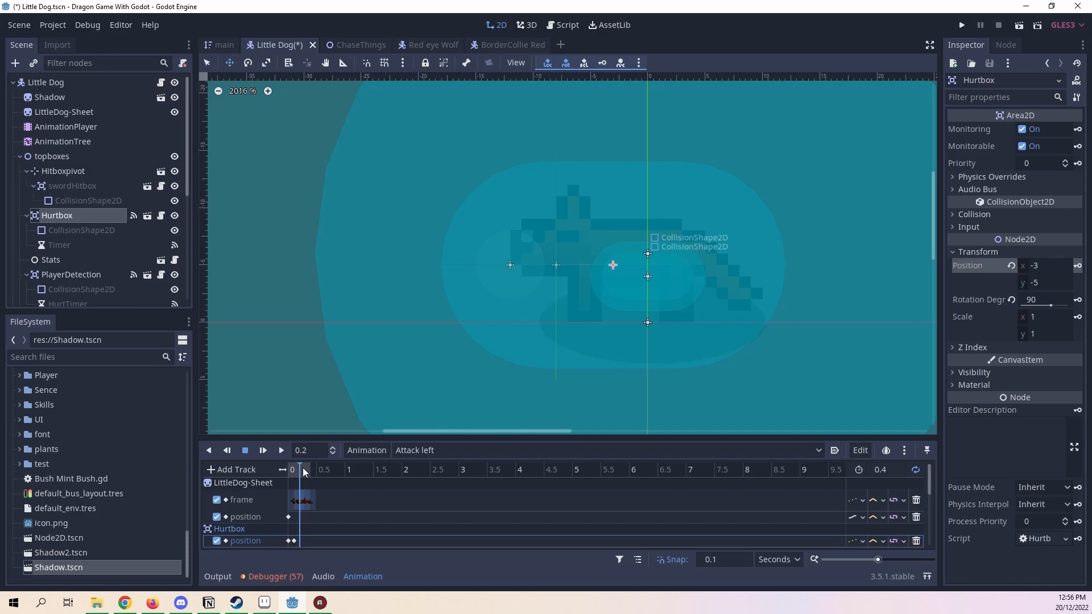
pyautogui.moveTo(653, 317); pyautogui.dragTo(696, 337)
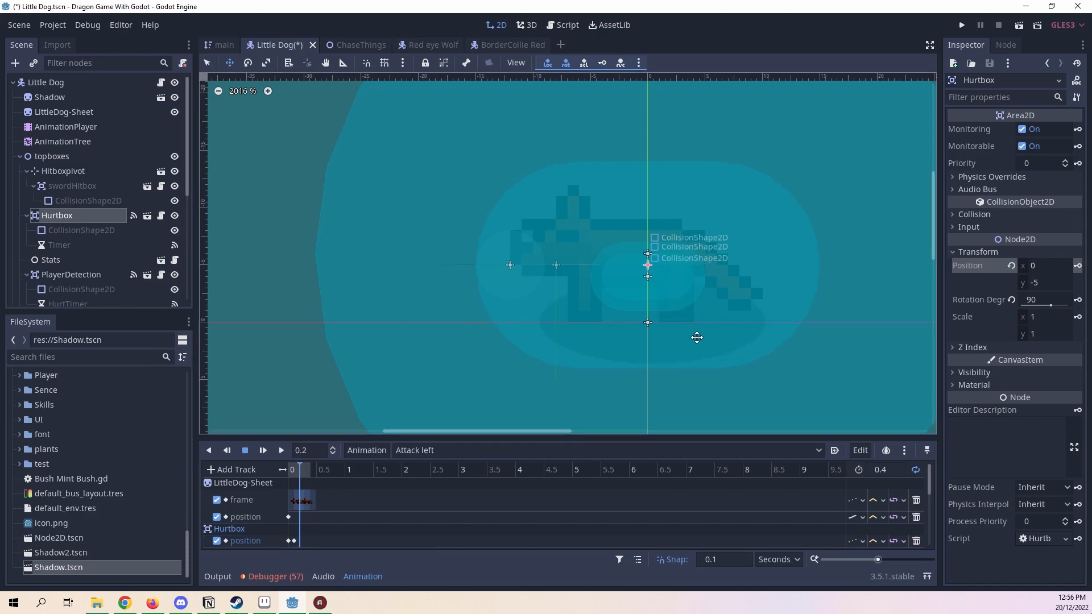
pyautogui.click(289, 541)
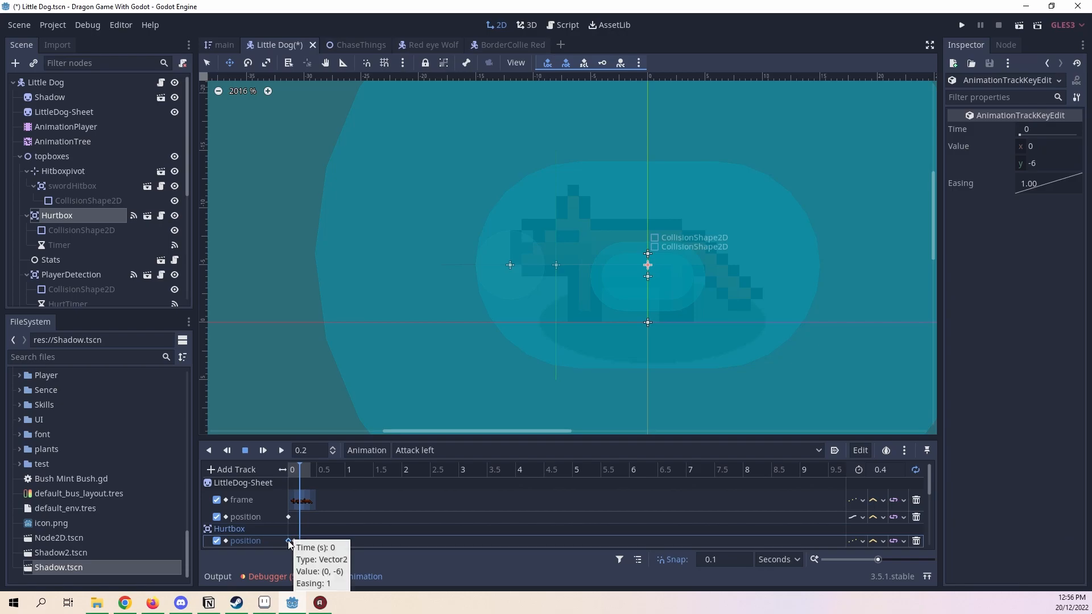
pyautogui.hotkey('ctrl', 'd')
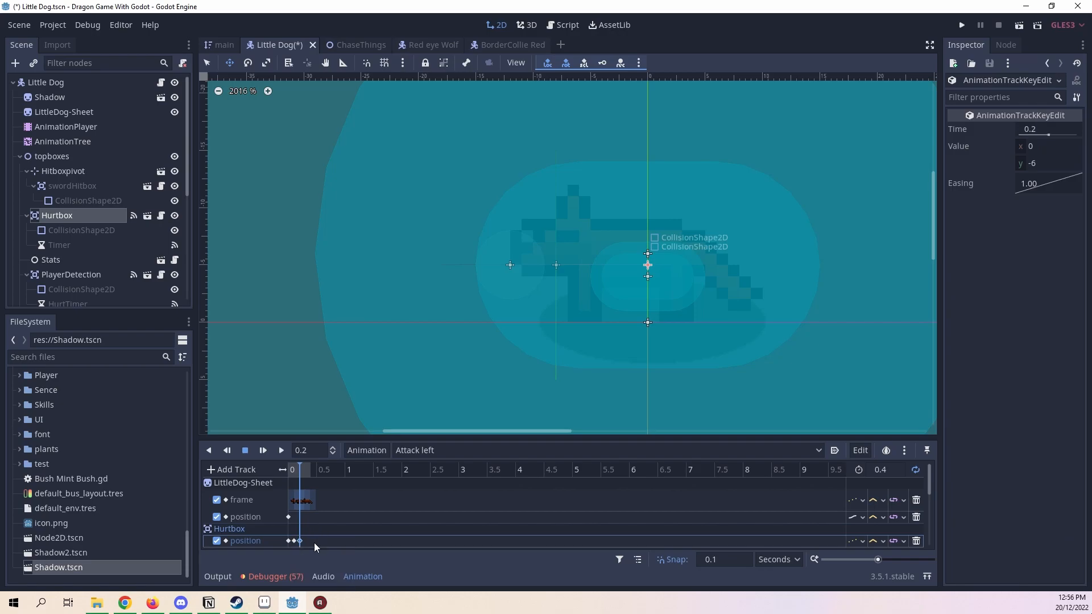
pyautogui.moveTo(302, 467); pyautogui.dragTo(283, 468)
pyautogui.click(280, 451)
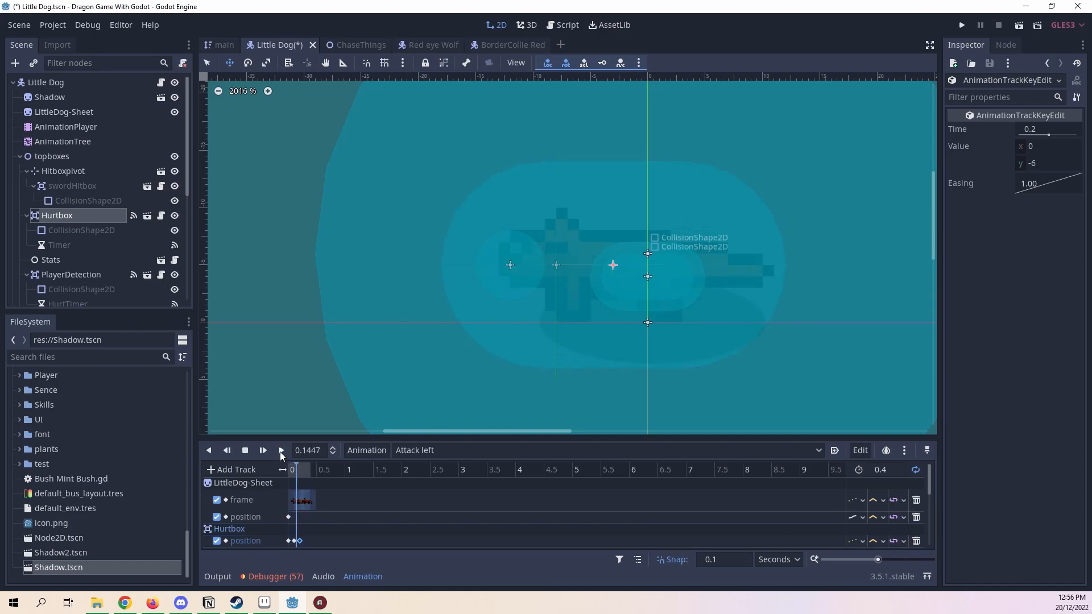
# Step: Shift the Hurtbox to position -1, -6 at 0.2 s, key it and scrub back to 0 s
pyautogui.click(299, 467)
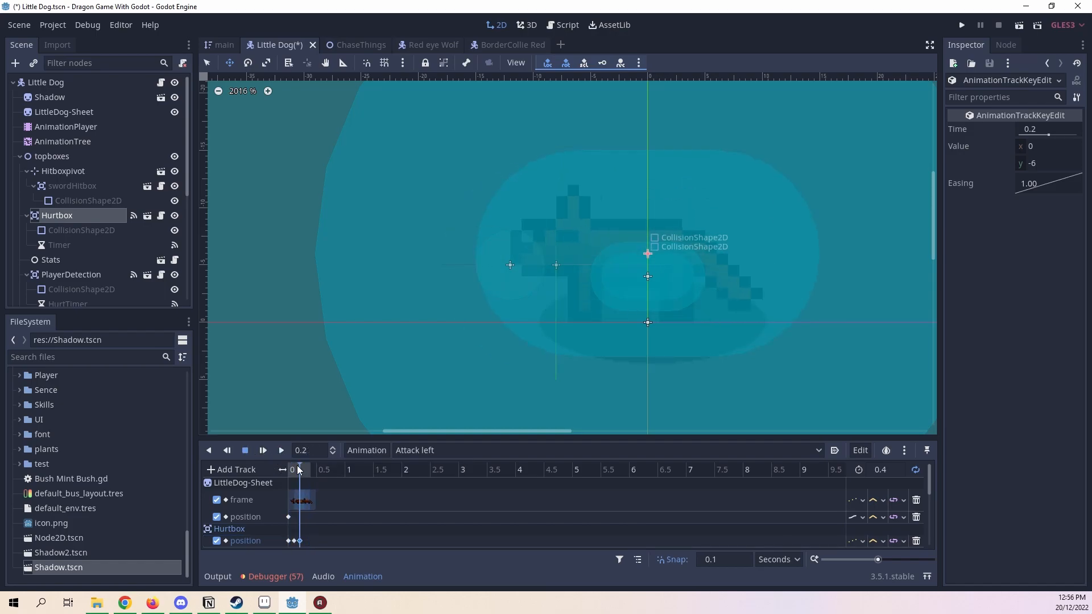
pyautogui.moveTo(760, 289); pyautogui.dragTo(747, 290)
pyautogui.click(111, 230)
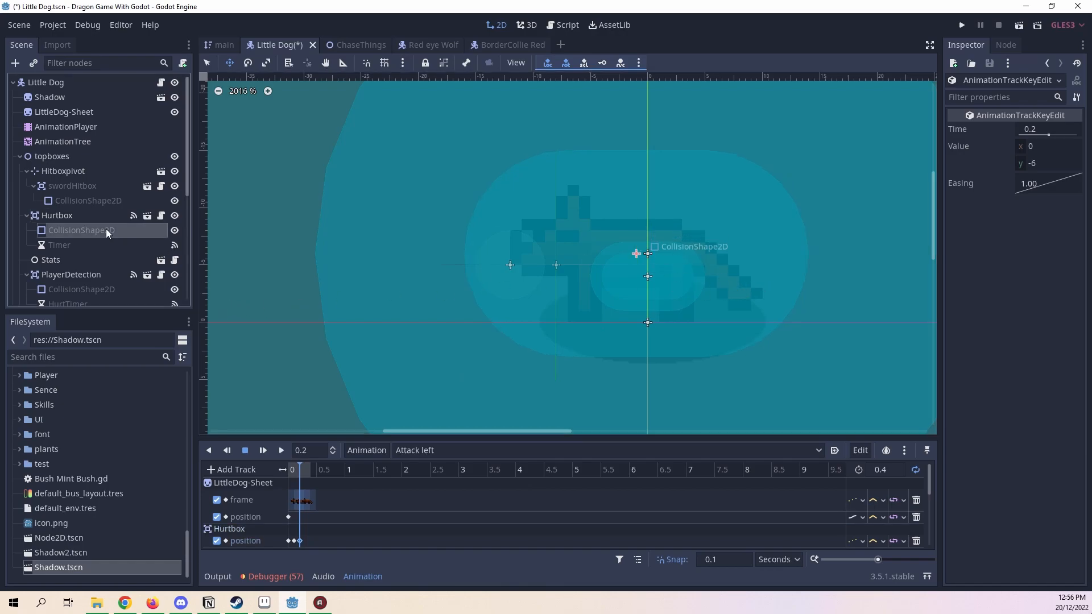
pyautogui.click(63, 216)
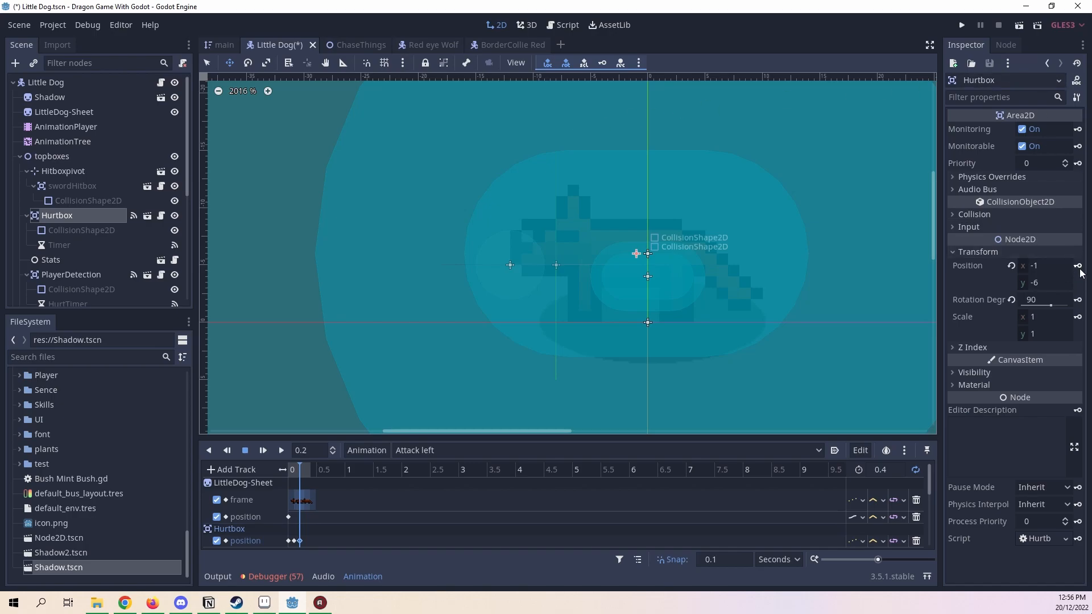
pyautogui.moveTo(308, 471); pyautogui.dragTo(269, 463)
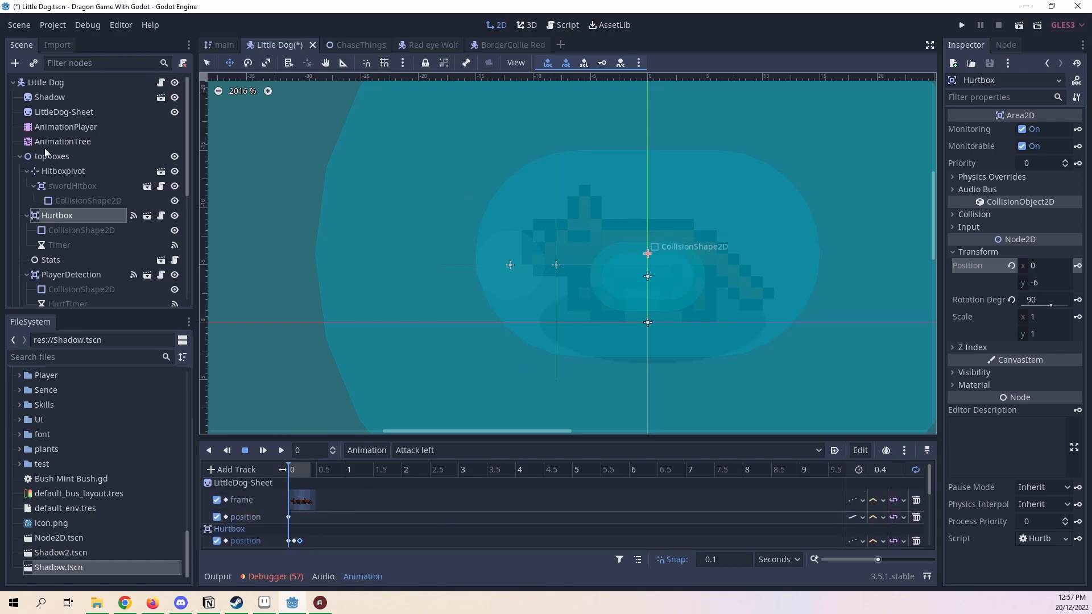
# Step: Delete the Hurtbox's position keys at 0.1 s and 0.2 s and return to the start of the animation
pyautogui.click(59, 156)
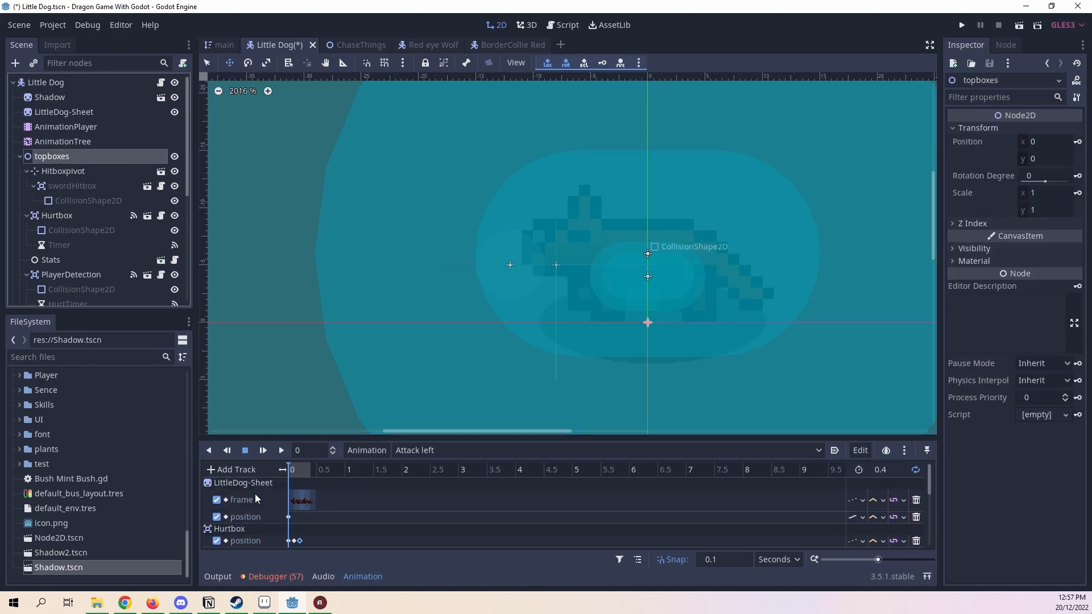
pyautogui.click(294, 470)
pyautogui.click(289, 470)
pyautogui.scroll(-1, 334, 528)
pyautogui.moveTo(319, 511); pyautogui.dragTo(293, 522)
pyautogui.press('Delete')
pyautogui.scroll(2, 382, 534)
pyautogui.moveTo(293, 468); pyautogui.dragTo(246, 468)
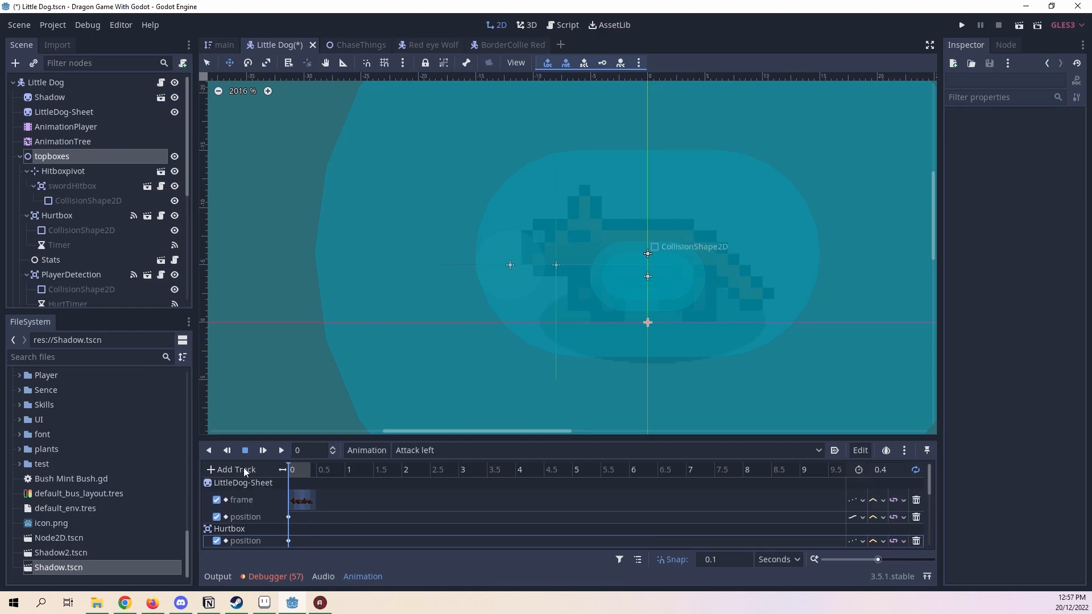
# Step: At 0.1 s, nudge the topboxes node to position -2, 0 to match the lunge and key it
pyautogui.click(292, 471)
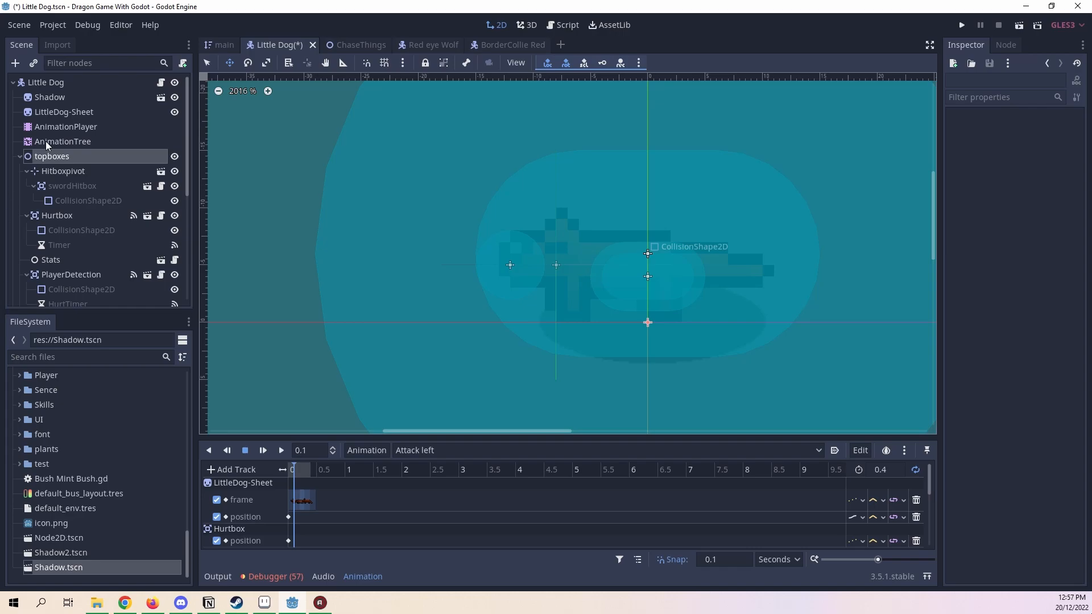
pyautogui.press('Left')
pyautogui.press('Left')
pyautogui.press('Left')
pyautogui.press('Left')
pyautogui.press('Left')
pyautogui.press('Left')
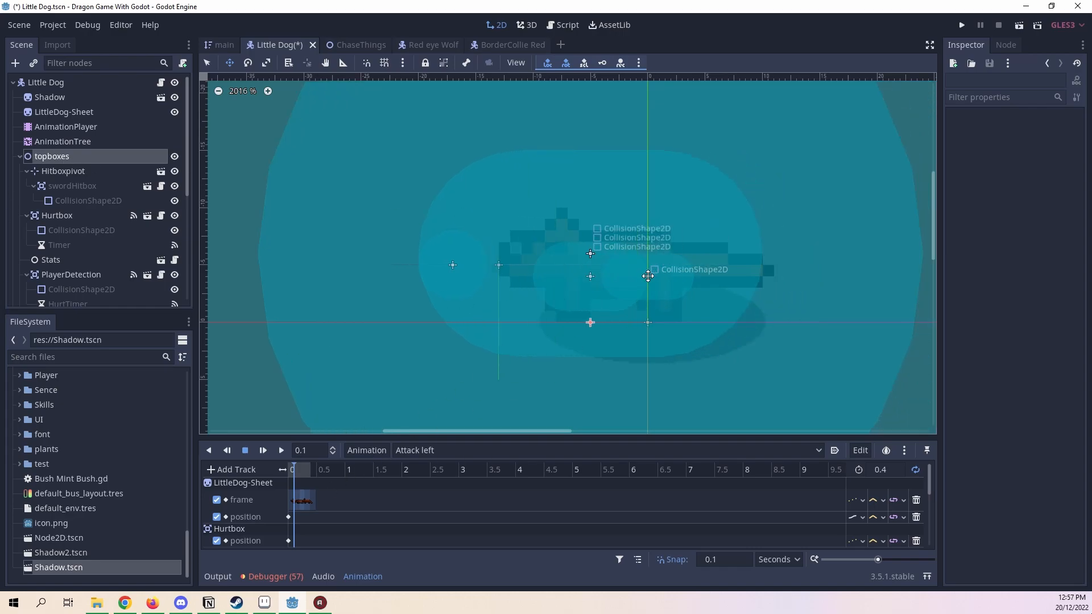
pyautogui.press('Right')
pyautogui.press('Right')
pyautogui.press('Right')
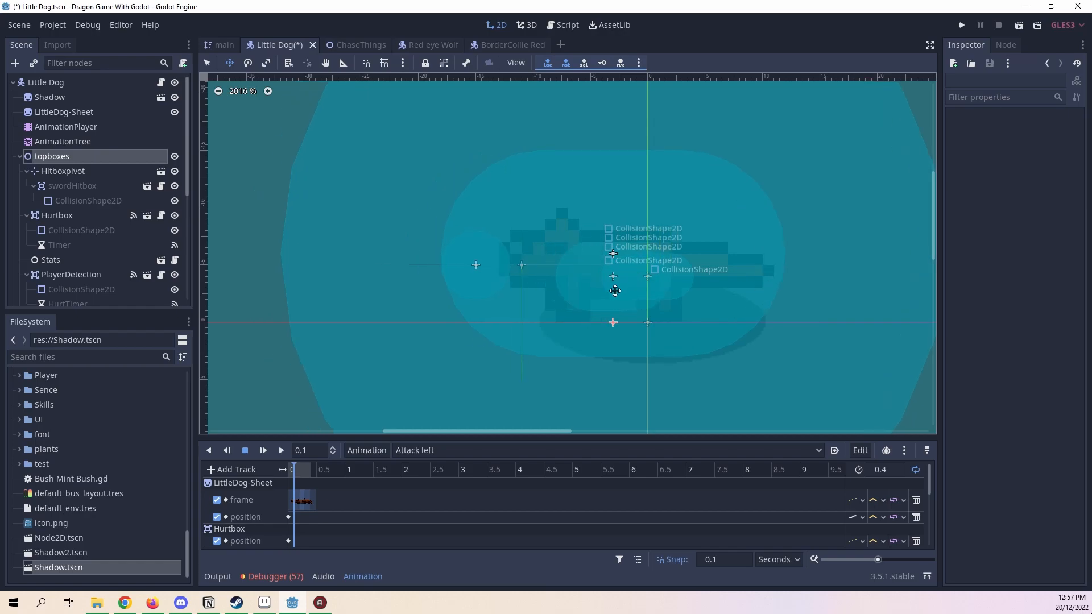
pyautogui.press('Right')
pyautogui.press('Right')
pyautogui.press('Left')
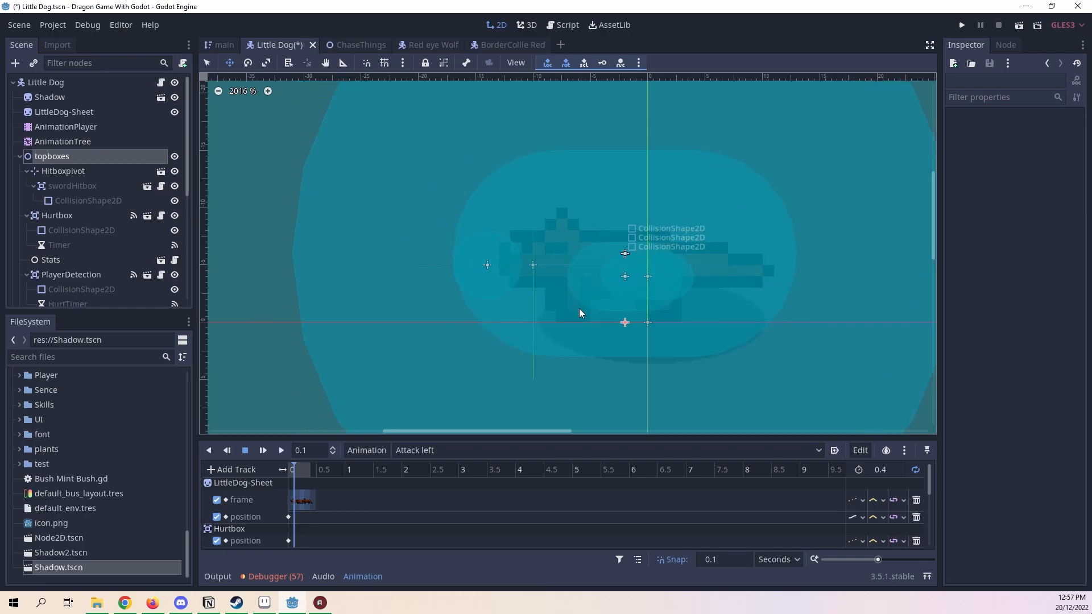
pyautogui.press('Right')
pyautogui.press('Left')
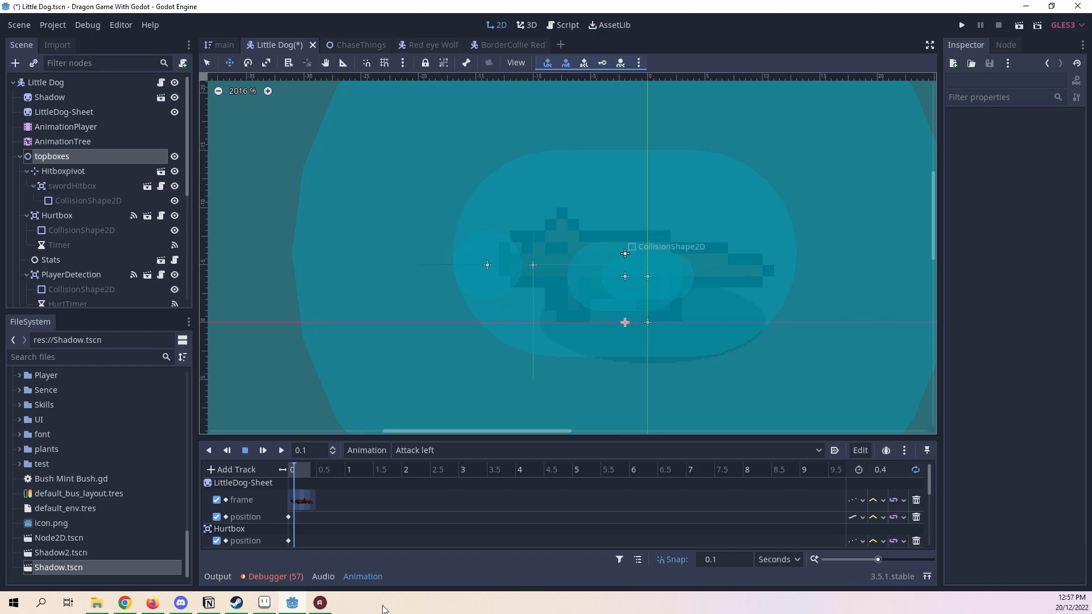
pyautogui.click(50, 151)
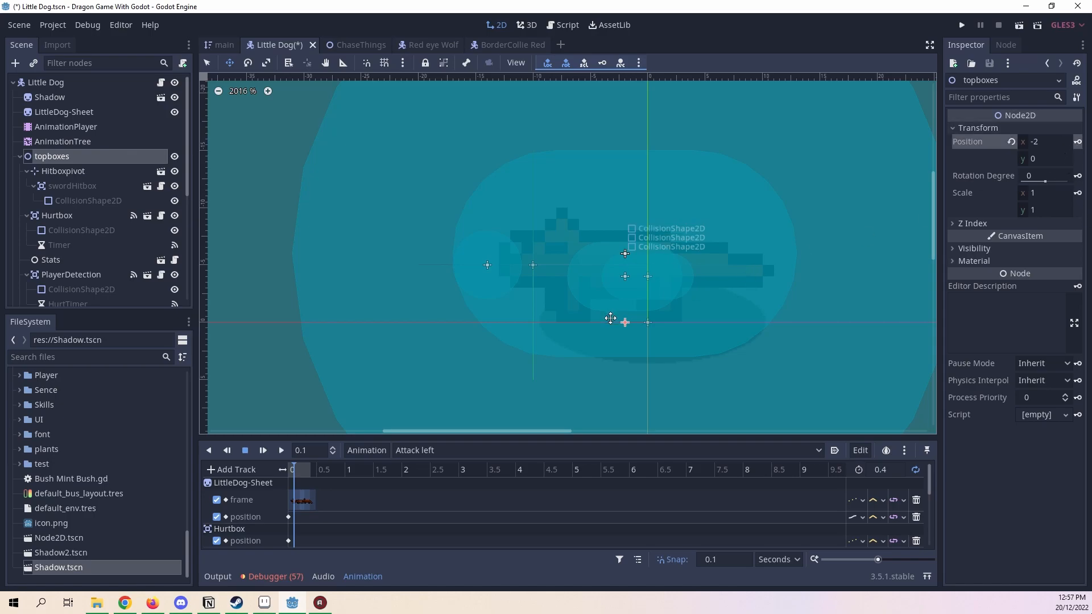
# Step: At 0.2 s, nudge topboxes to x -0.333, key its position and play the animation from the start
pyautogui.click(299, 472)
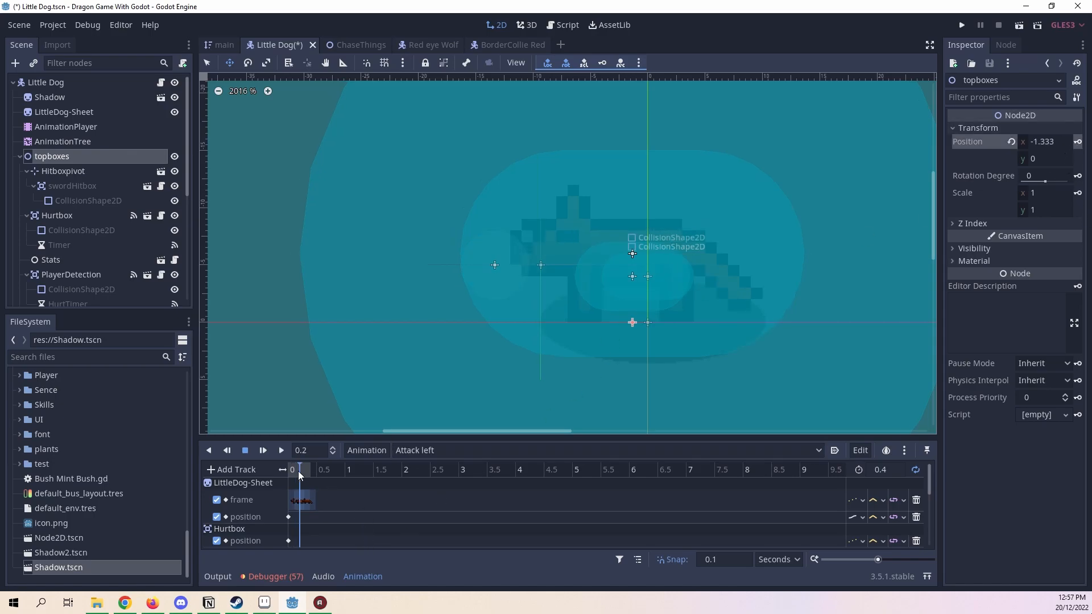
pyautogui.press('Right')
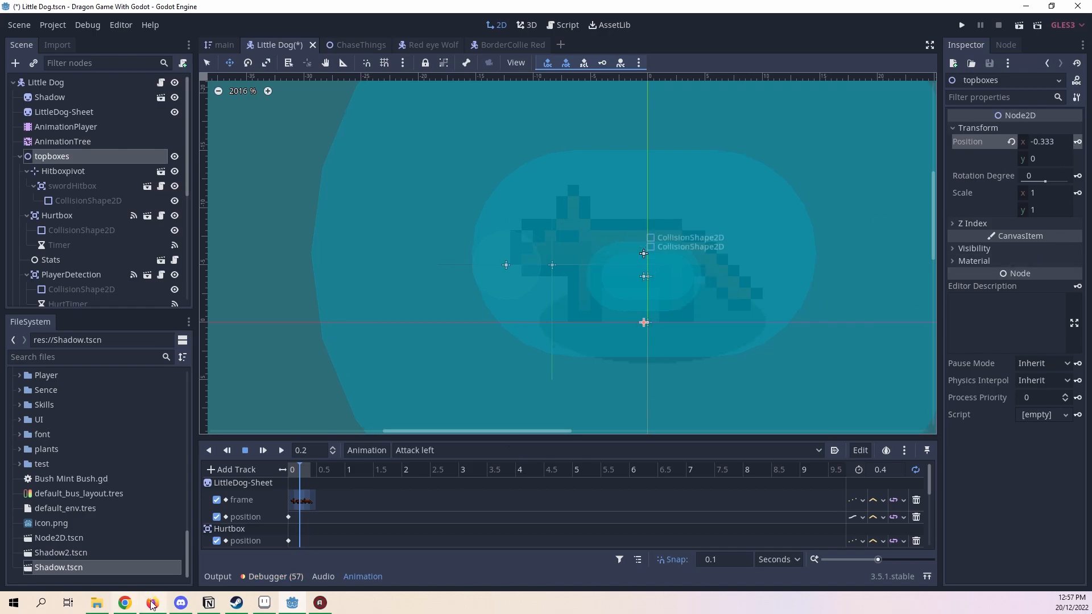
pyautogui.click(306, 467)
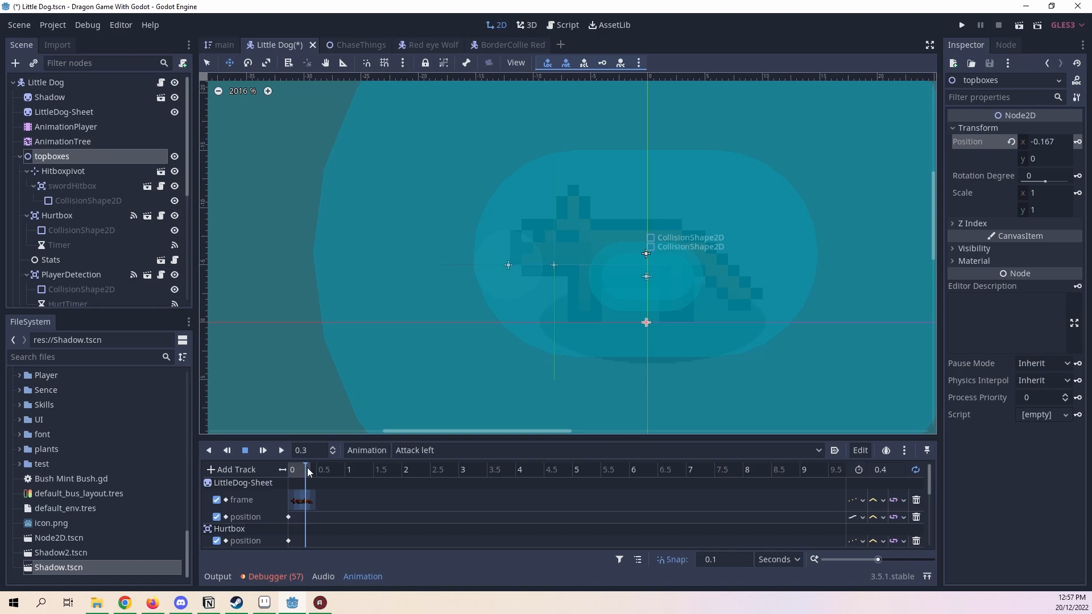
pyautogui.moveTo(307, 468); pyautogui.dragTo(194, 457)
pyautogui.click(282, 450)
# Step: Set the update mode of the topboxes position track to Discrete, stop playback and return to 0 s
pyautogui.scroll(-3, 450, 527)
pyautogui.click(861, 520)
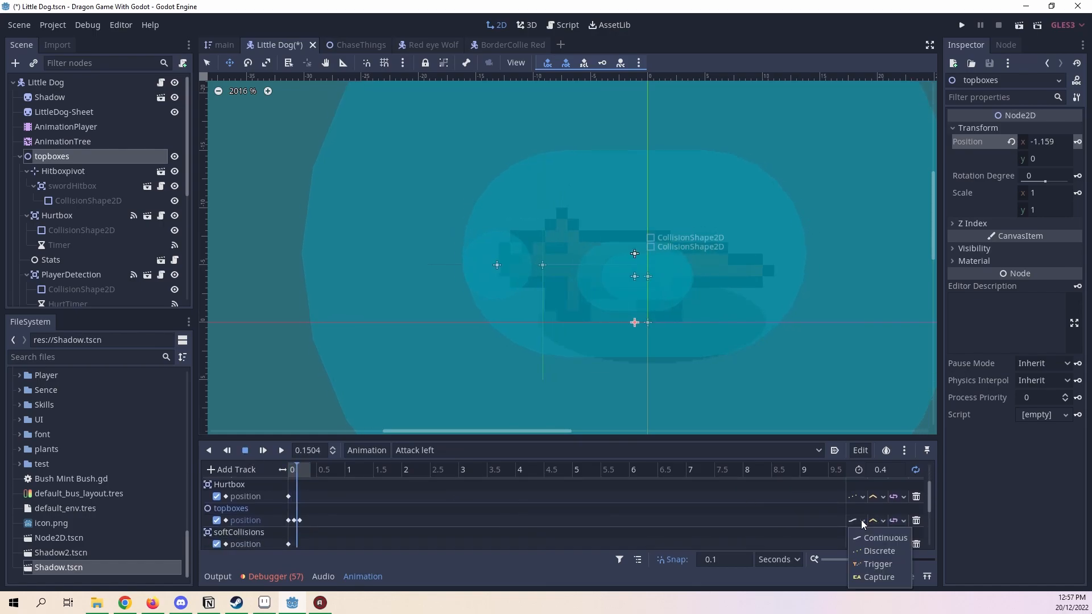
pyautogui.click(879, 550)
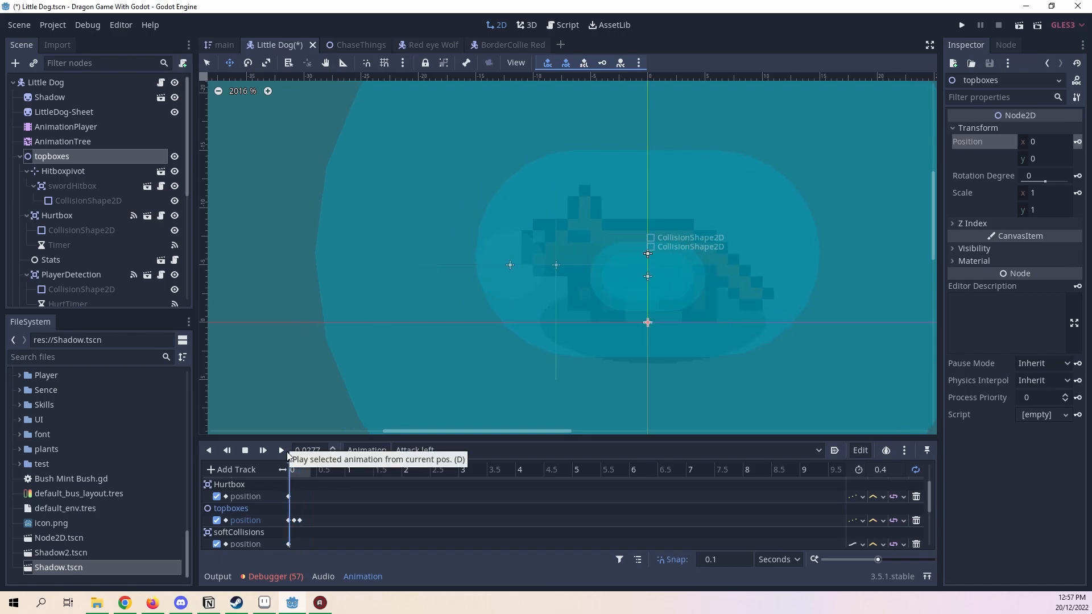
pyautogui.click(244, 450)
pyautogui.click(291, 470)
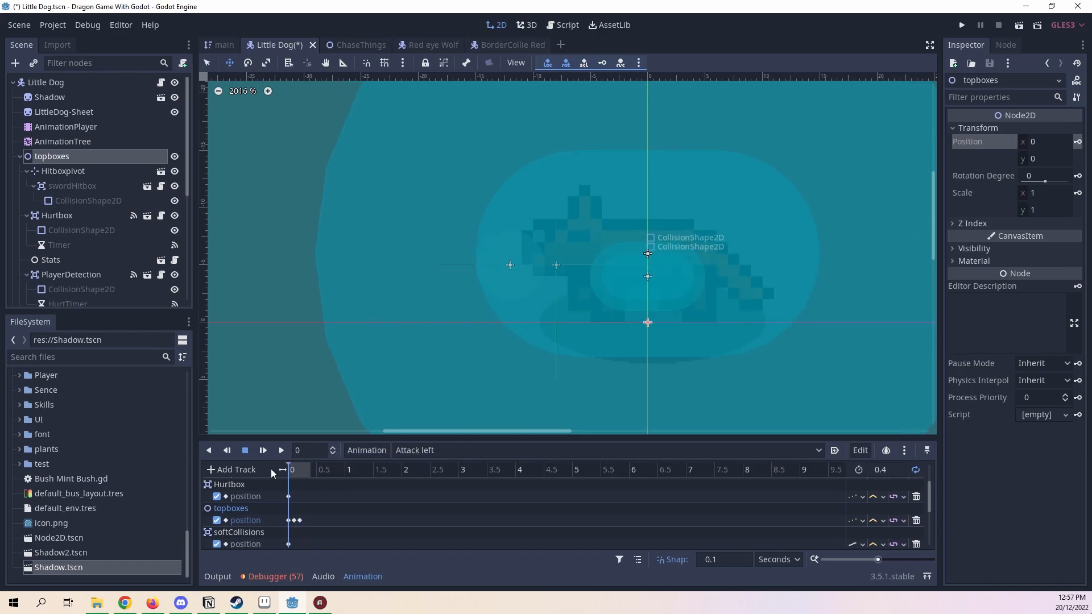
# Step: At 0.1 s, move the dog's own CollisionShape2D to position -2, -4 and create a keyed position track with a RESET track
pyautogui.moveTo(291, 471)
pyautogui.mouseDown()
pyautogui.moveTo(306, 470)
pyautogui.moveTo(295, 470)
pyautogui.mouseUp()
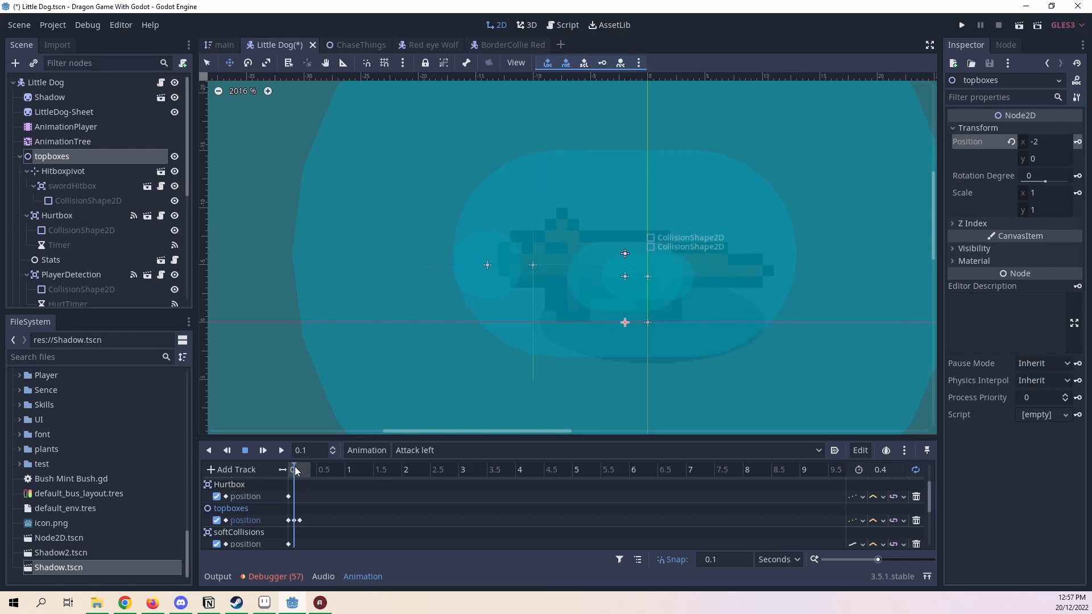
pyautogui.scroll(-8, 526, 277)
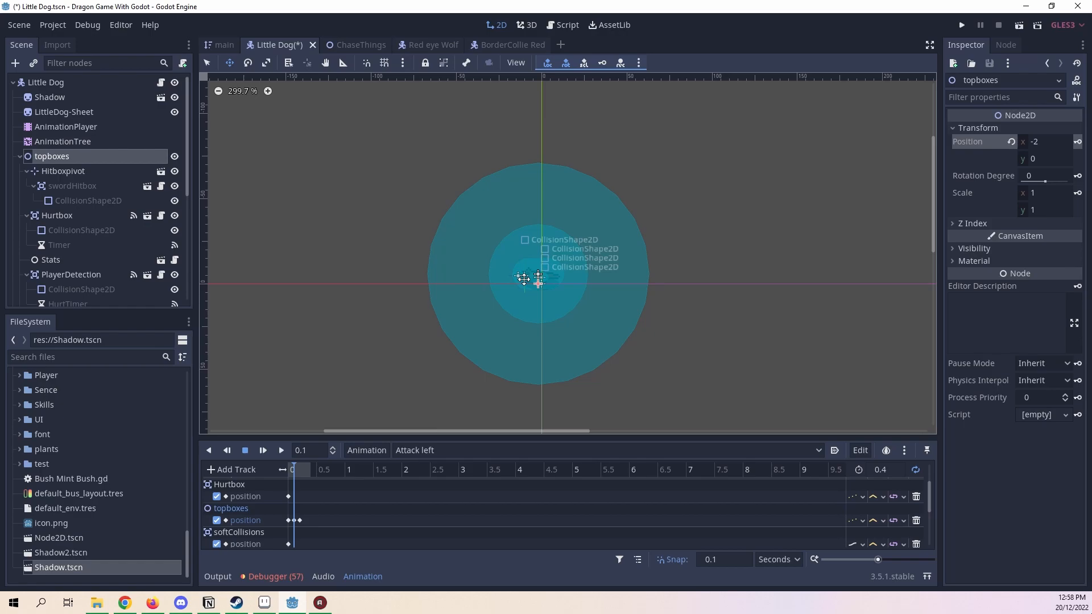
pyautogui.scroll(4, 523, 278)
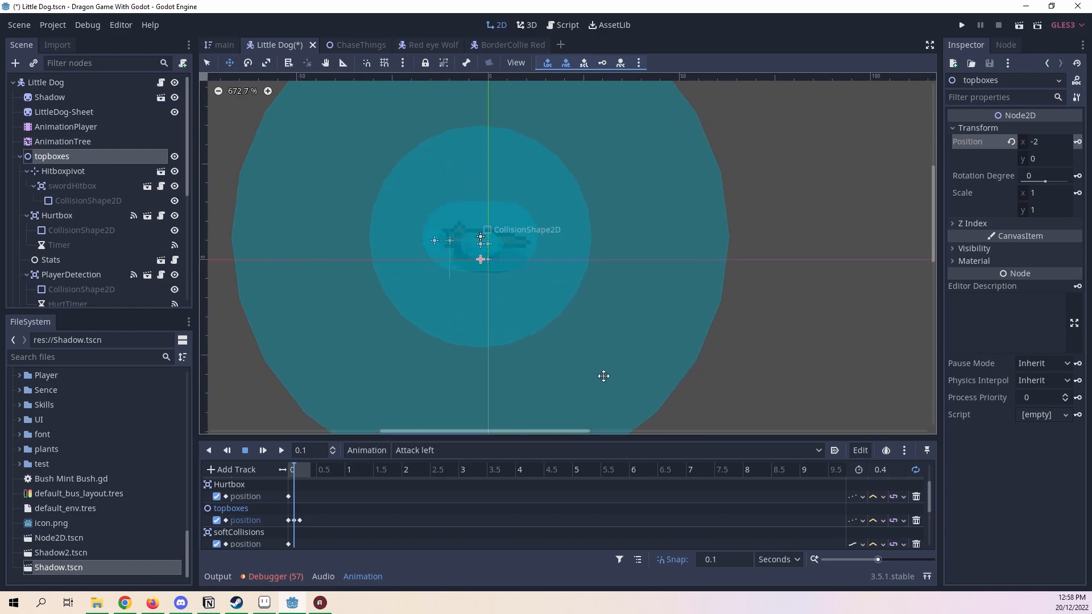
pyautogui.scroll(-1, 625, 344)
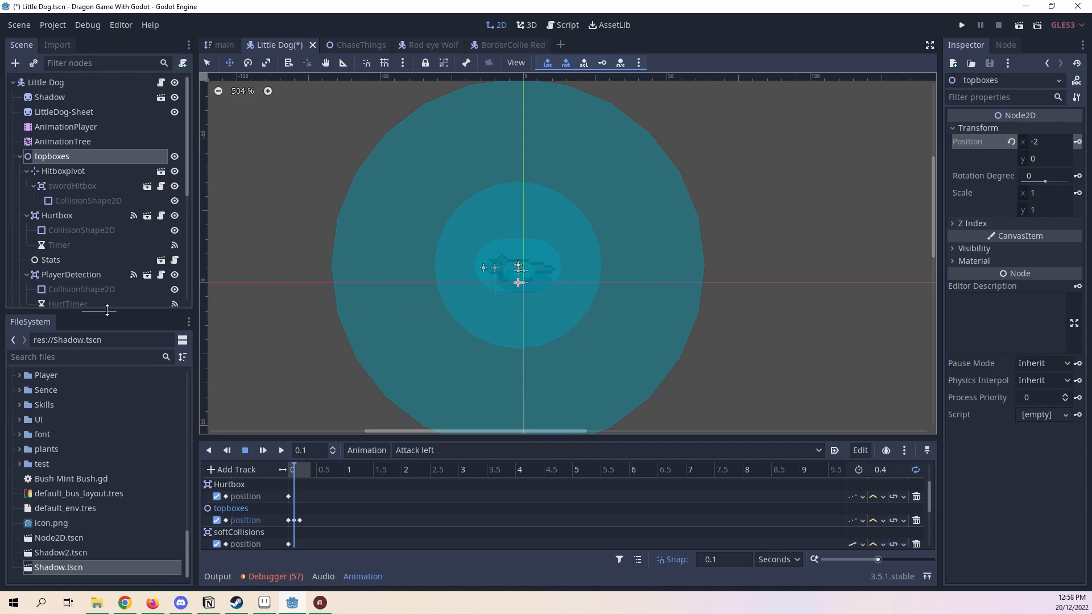
pyautogui.scroll(7, 334, 220)
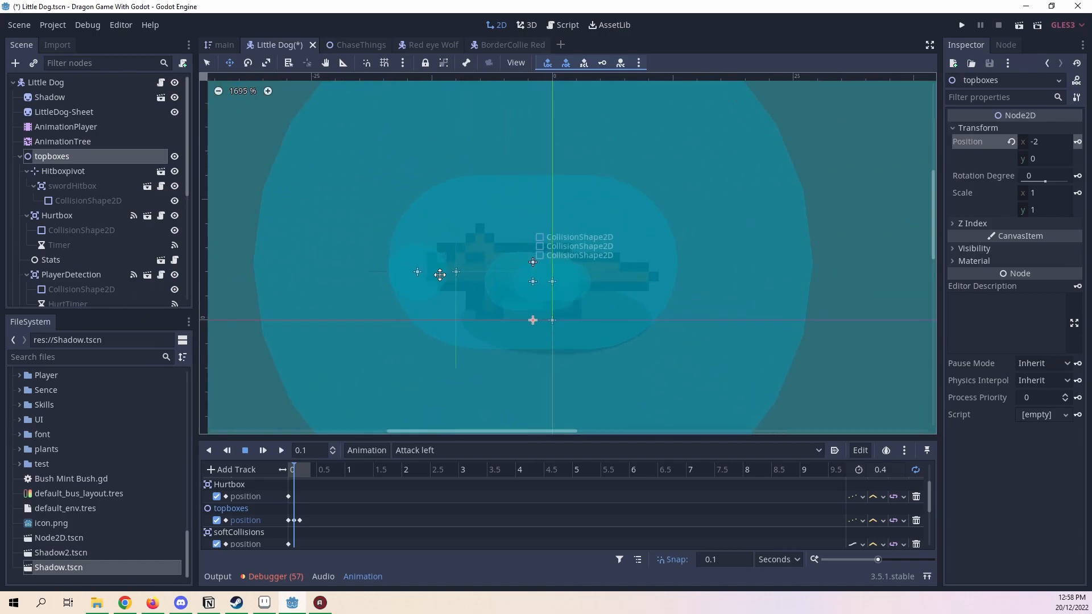
pyautogui.scroll(2, 320, 238)
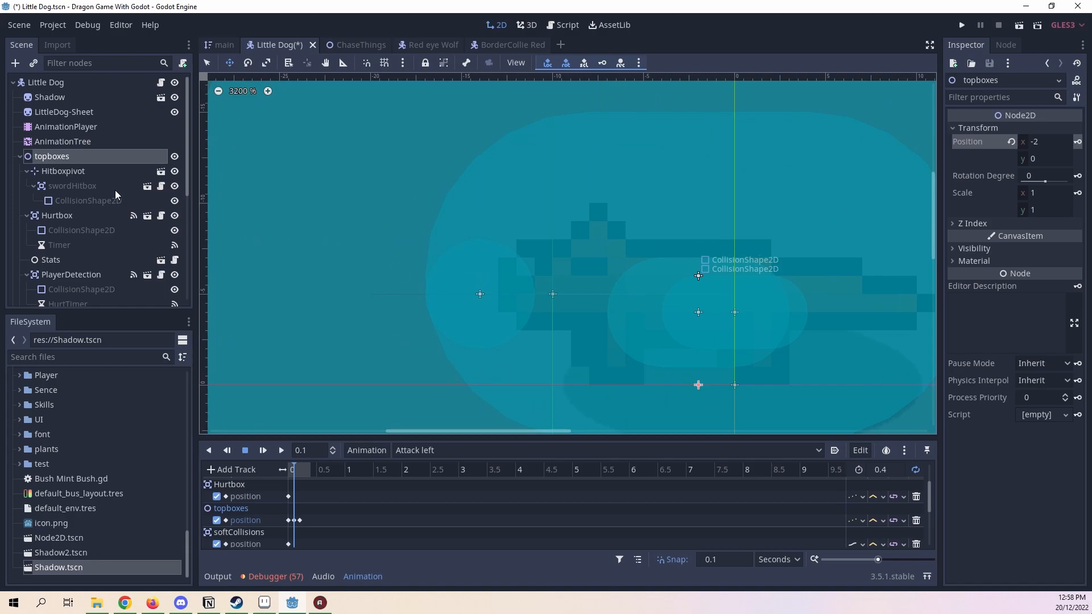
pyautogui.scroll(-3, 115, 190)
pyautogui.scroll(-1, 120, 190)
pyautogui.click(97, 293)
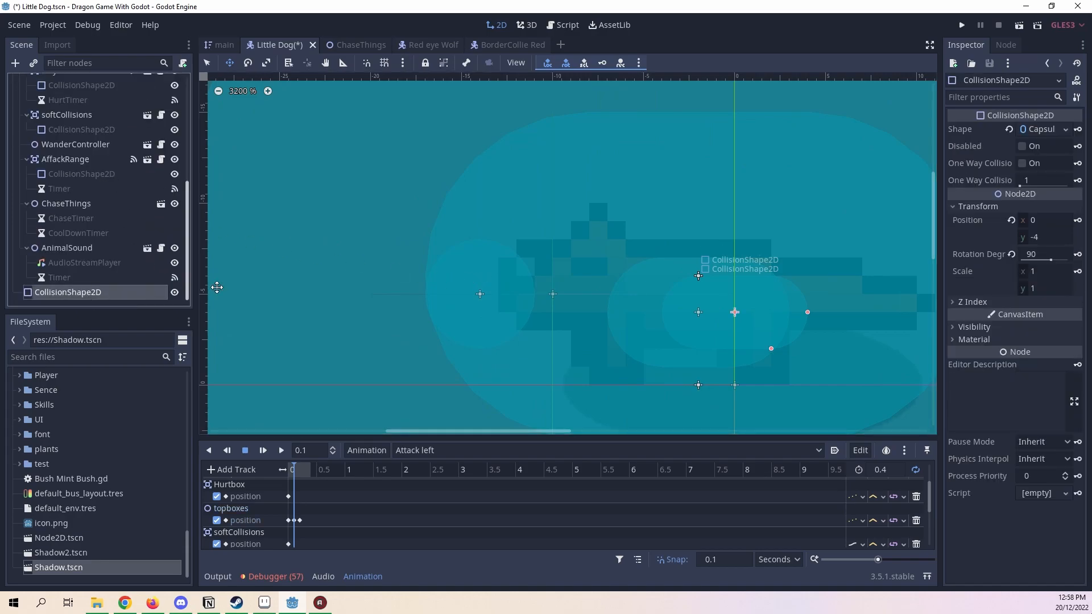
pyautogui.moveTo(290, 470); pyautogui.dragTo(294, 469)
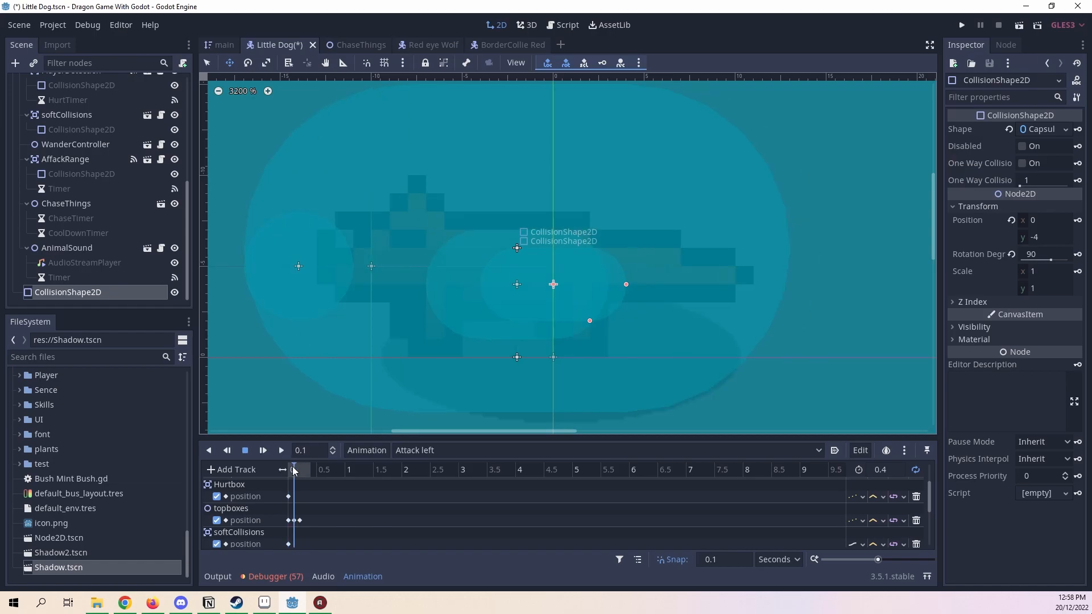
pyautogui.moveTo(515, 331); pyautogui.dragTo(621, 360, button='middle')
pyautogui.scroll(1, 625, 361)
pyautogui.moveTo(701, 339); pyautogui.dragTo(662, 341)
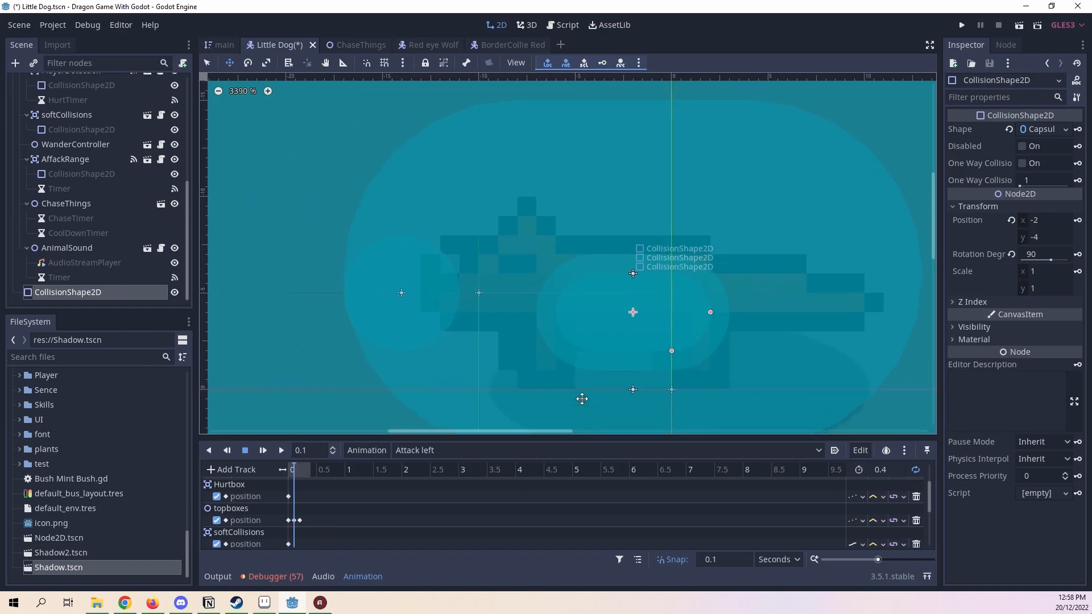
pyautogui.click(1079, 223)
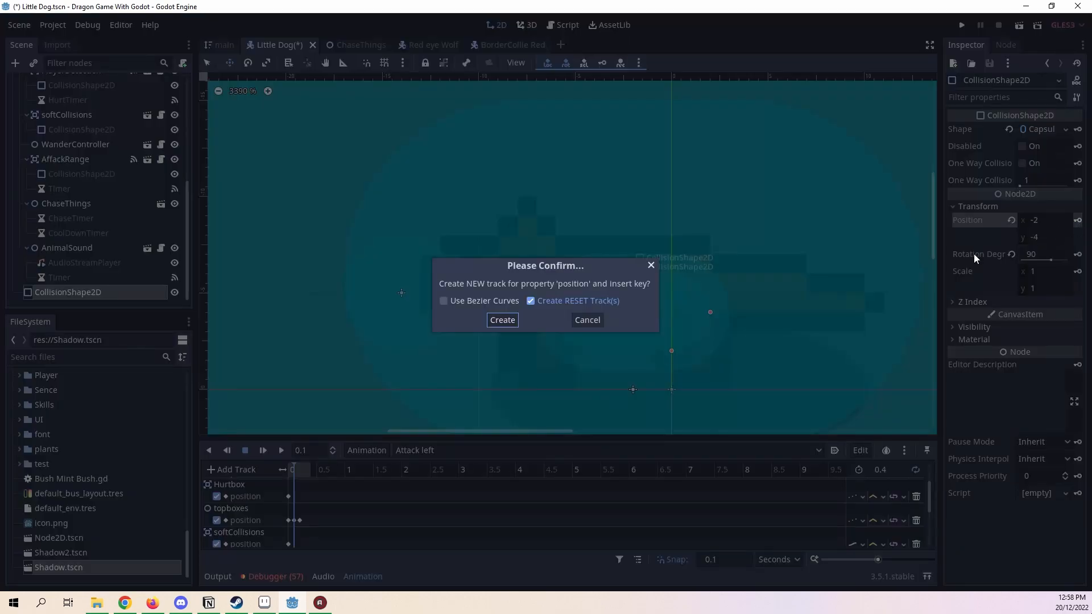
pyautogui.click(502, 320)
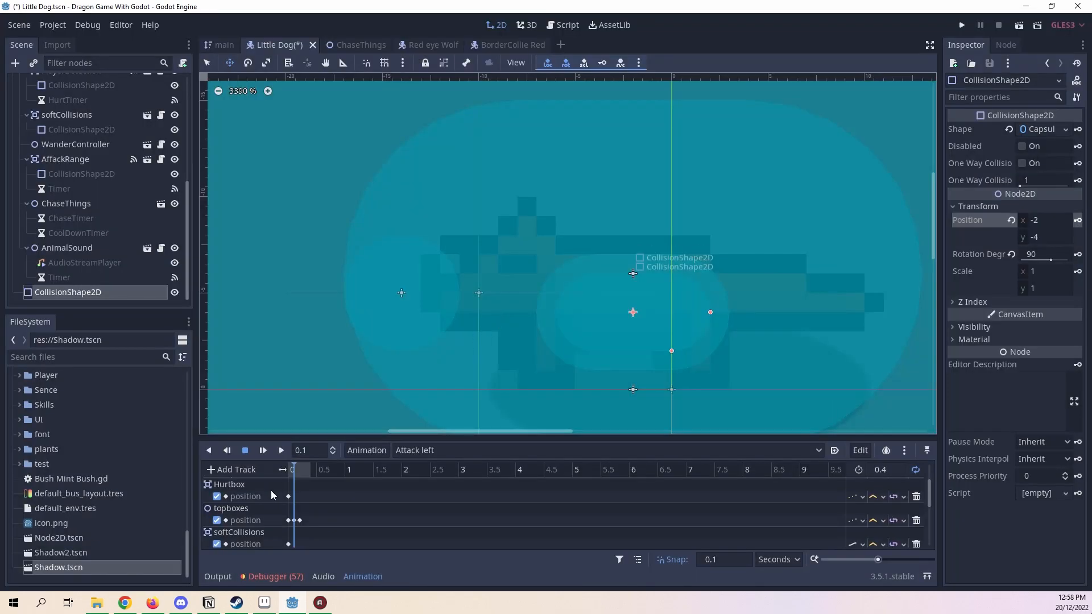
# Step: Key the dog's CollisionShape2D at position 0, -4 at both 0 s and 0.4 s and scrub back to the start
pyautogui.click(291, 474)
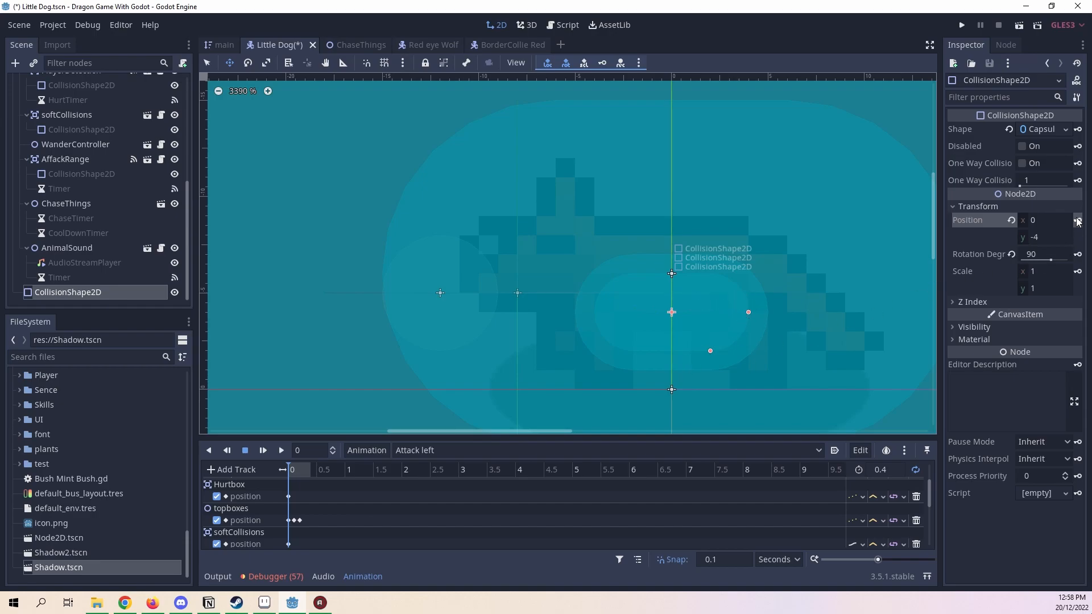
pyautogui.click(309, 471)
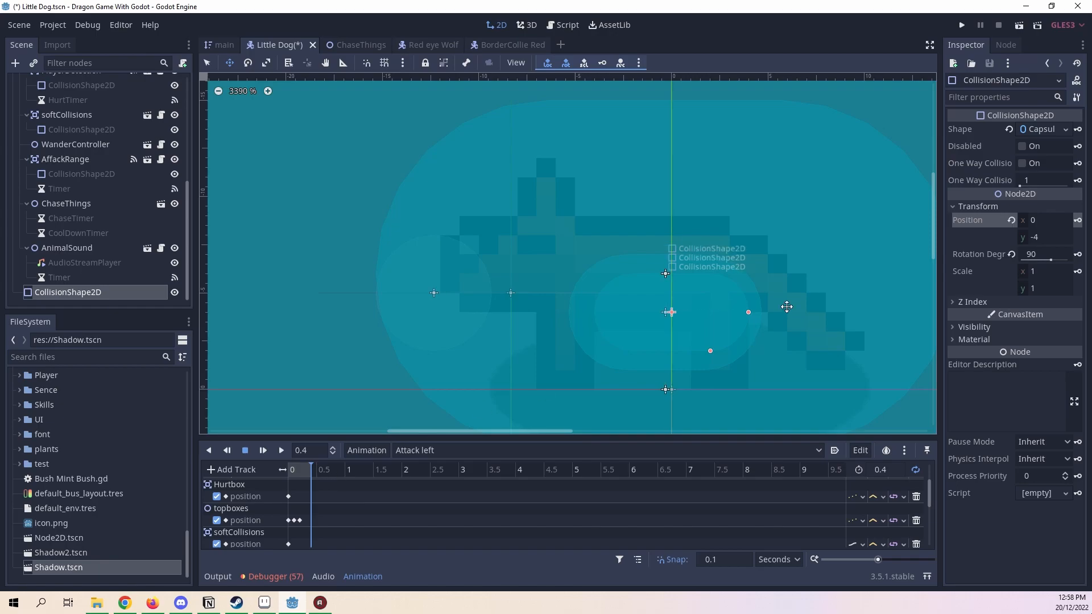
pyautogui.scroll(-5, 490, 487)
pyautogui.click(304, 472)
pyautogui.moveTo(303, 472); pyautogui.dragTo(241, 464)
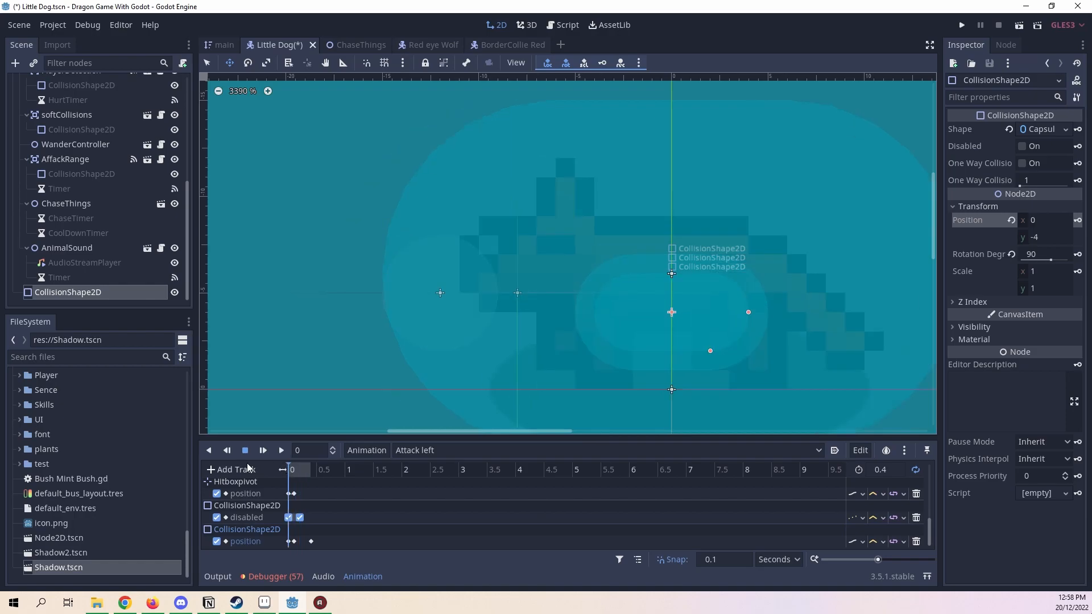
# Step: Set the update mode of the dog's CollisionShape2D position track to Discrete and play the animation
pyautogui.click(858, 541)
pyautogui.click(863, 558)
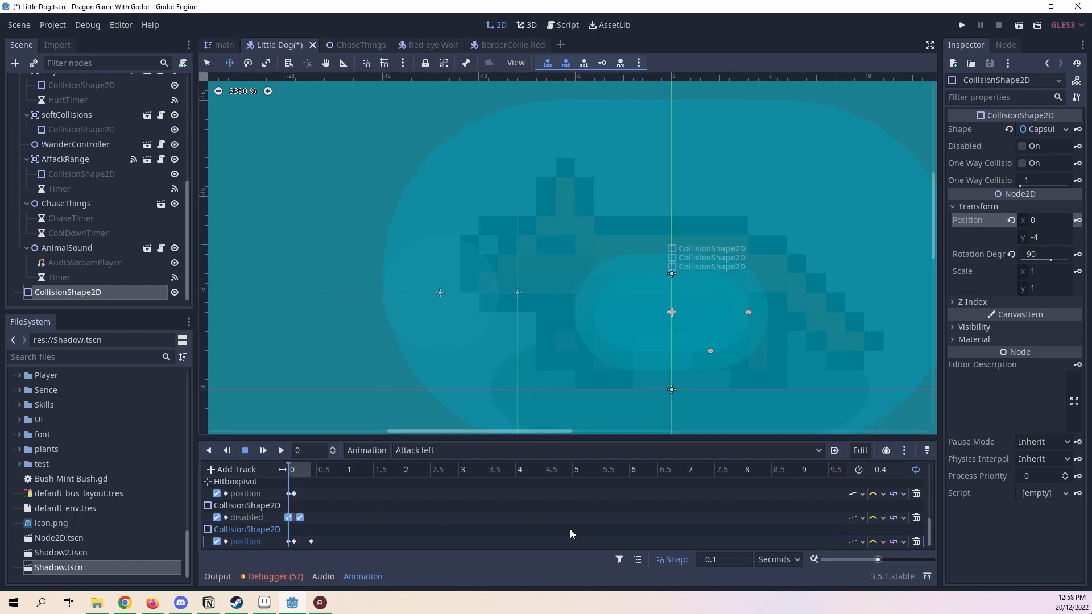
pyautogui.moveTo(295, 472); pyautogui.dragTo(311, 473)
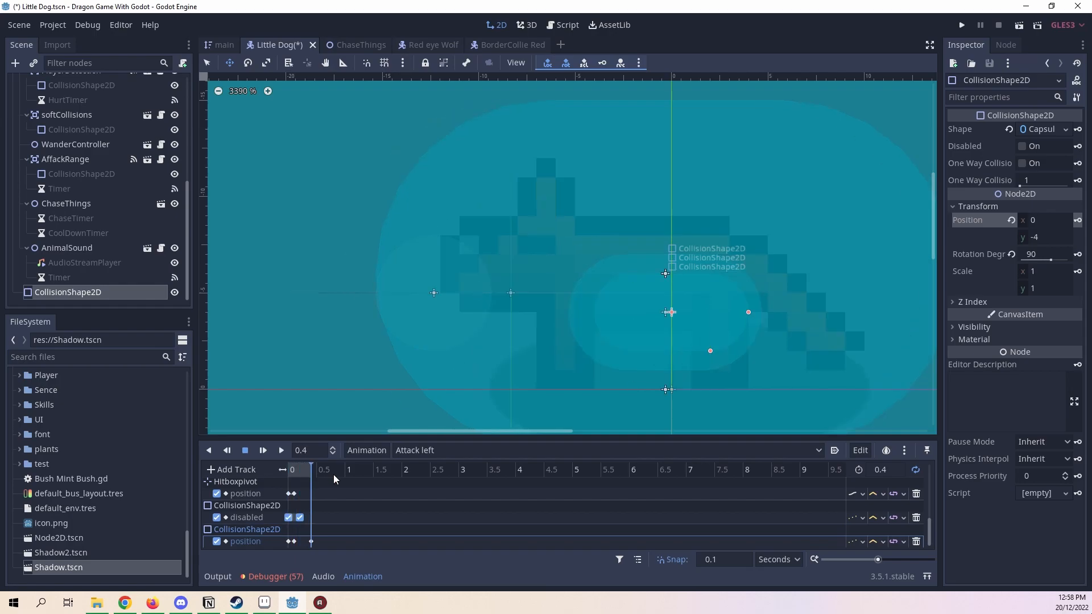
pyautogui.click(281, 450)
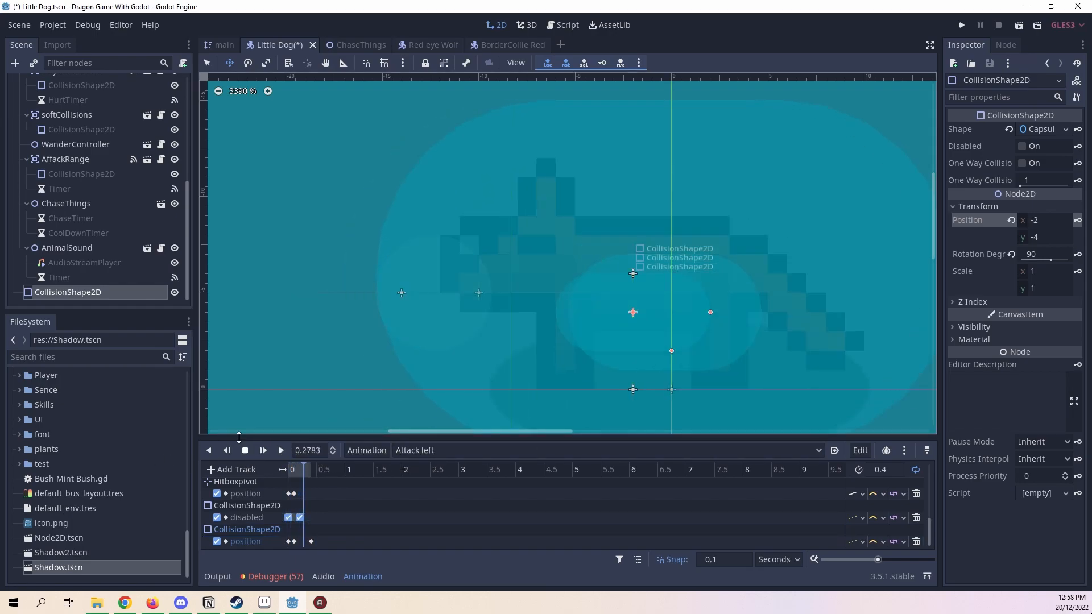
# Step: At 0.2 s, move the dog's CollisionShape2D back to position 0, -4 and key it
pyautogui.click(298, 469)
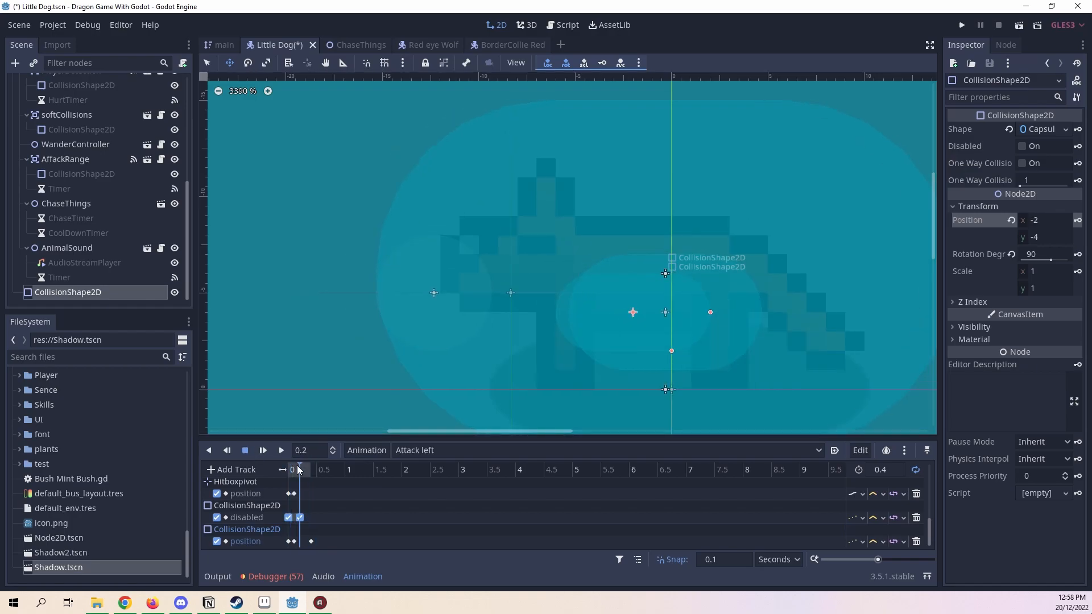
pyautogui.click(294, 469)
pyautogui.click(302, 469)
pyautogui.moveTo(648, 361); pyautogui.dragTo(681, 362)
pyautogui.press('Right')
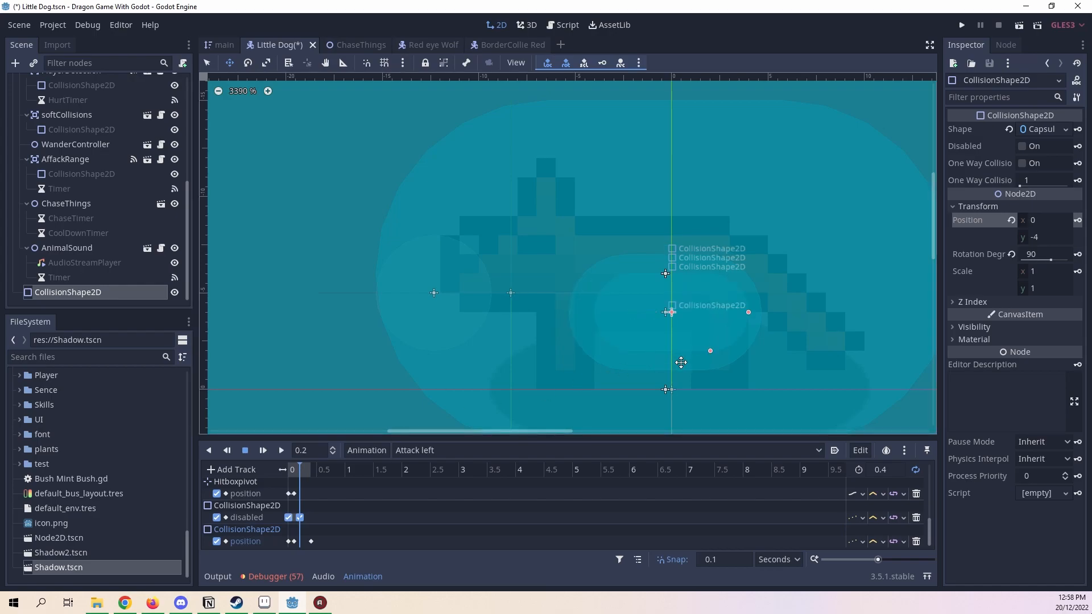
pyautogui.press('Left')
pyautogui.press('Right')
pyautogui.click(1077, 220)
# Step: Play the animation from the start to check the boxes, stop it and scrub to 0.4 s
pyautogui.moveTo(301, 481); pyautogui.dragTo(270, 471)
pyautogui.click(285, 448)
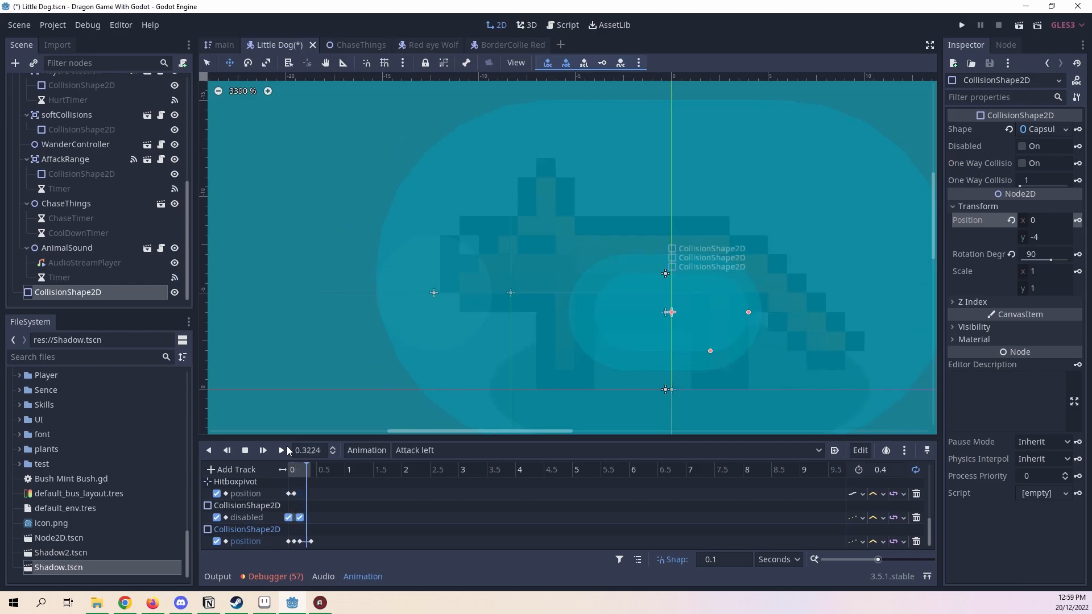
pyautogui.click(244, 450)
pyautogui.click(253, 452)
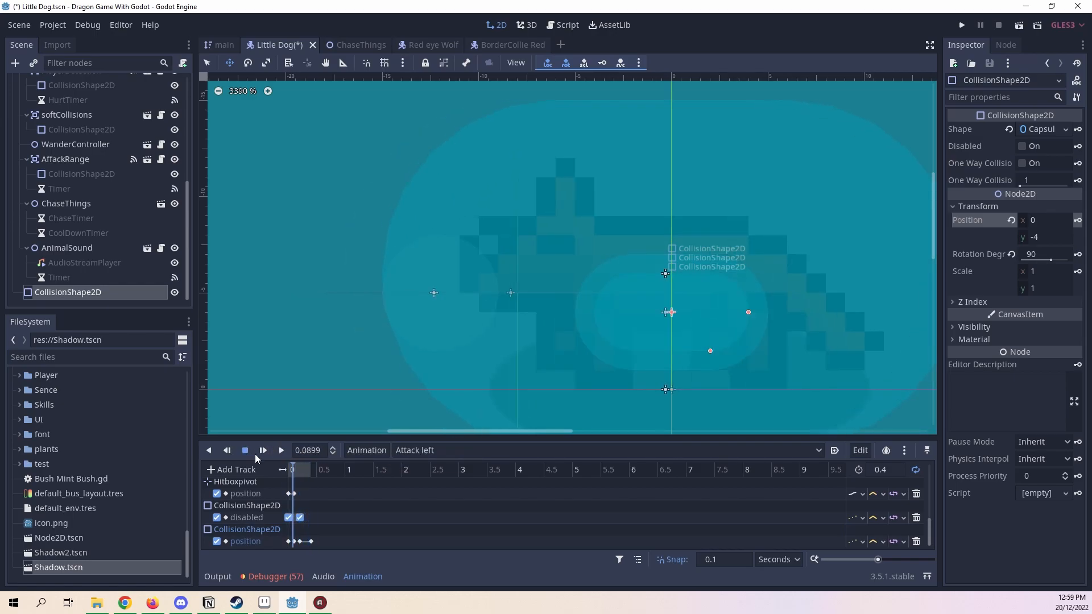
pyautogui.scroll(5, 325, 495)
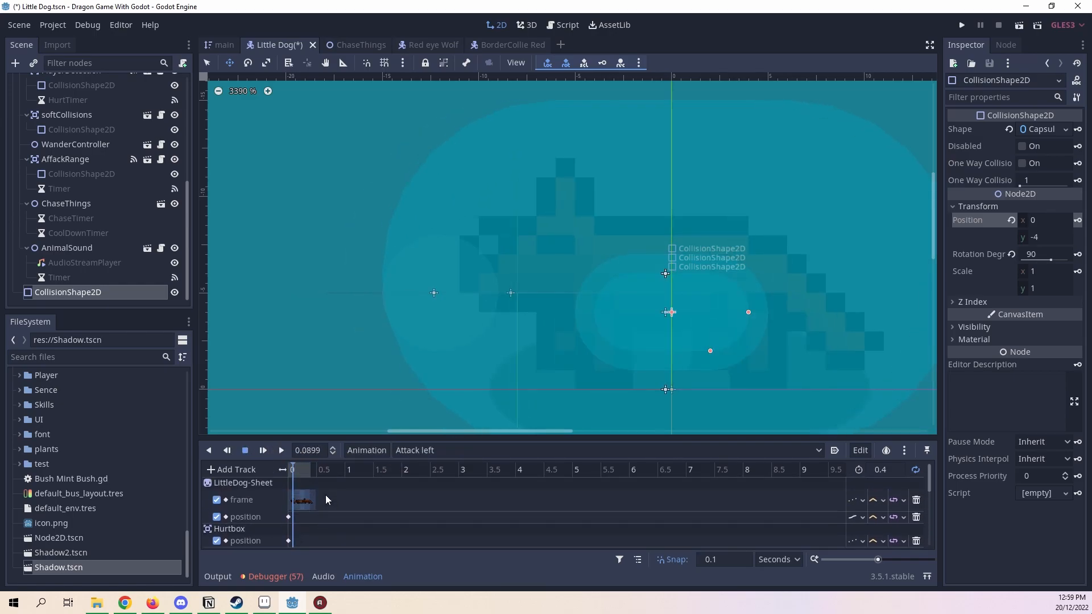
pyautogui.moveTo(308, 475)
pyautogui.mouseDown()
pyautogui.moveTo(290, 472)
pyautogui.moveTo(319, 472)
pyautogui.mouseUp()
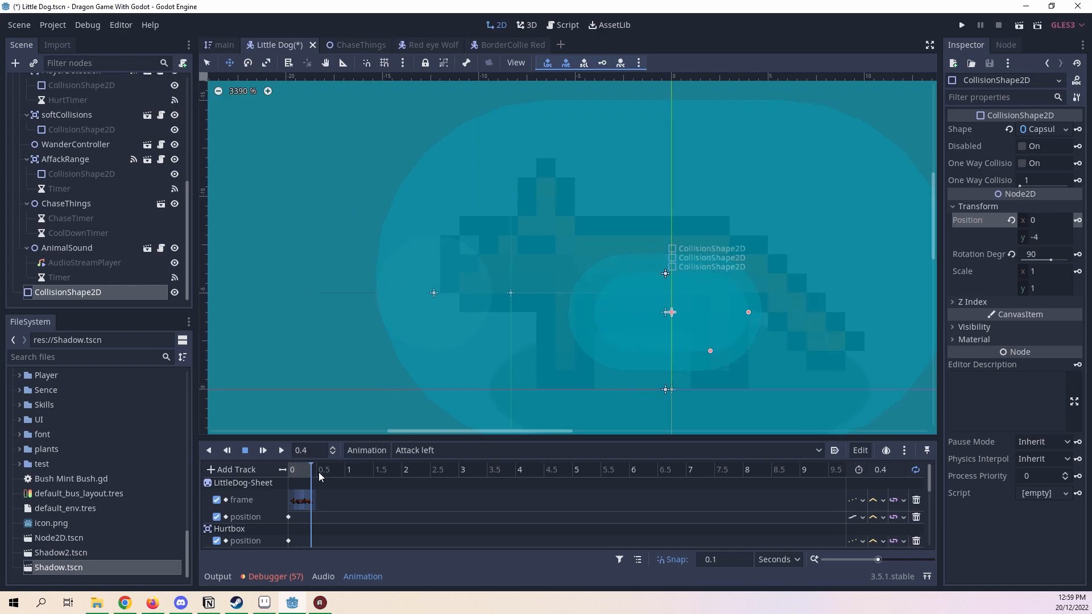
# Step: Scrub the Attack left animation to 0.1 s, hide the topboxes node and select the Shadow sprite
pyautogui.scroll(-10, 394, 317)
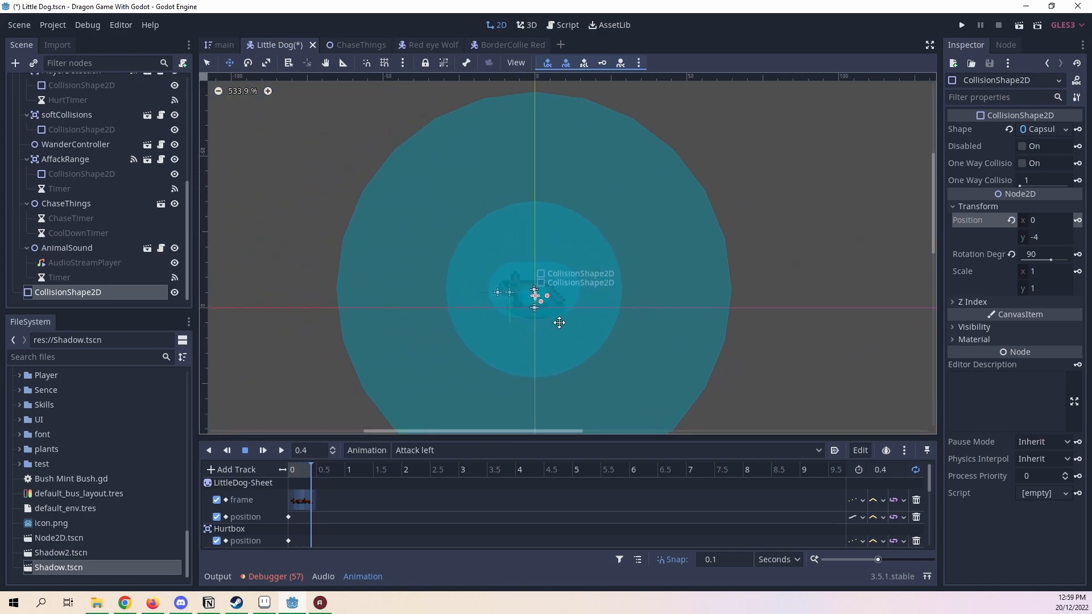
pyautogui.scroll(5, 150, 283)
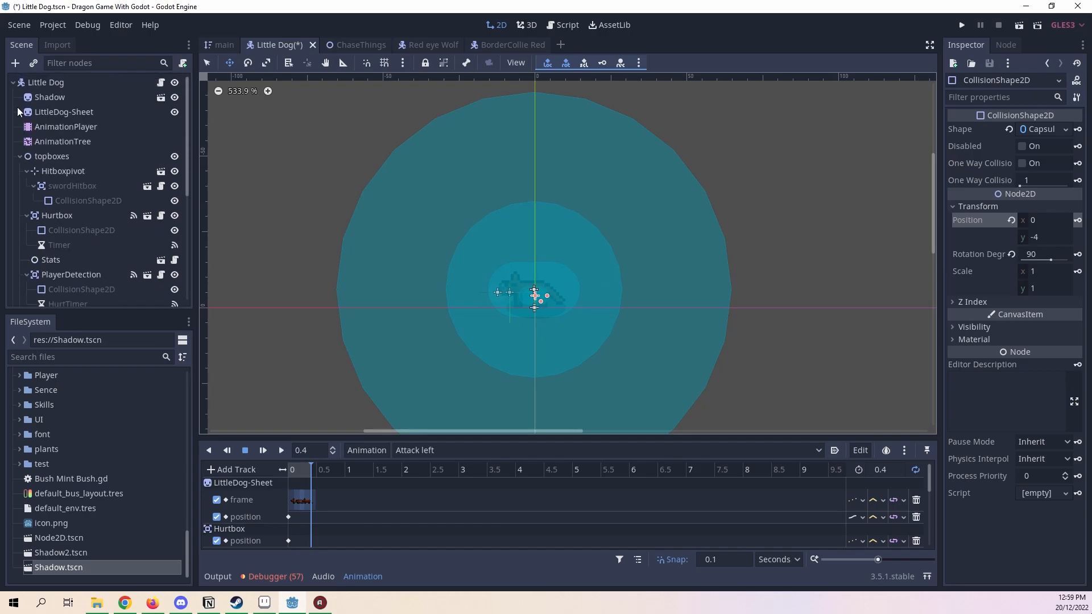
pyautogui.moveTo(314, 469); pyautogui.dragTo(288, 469)
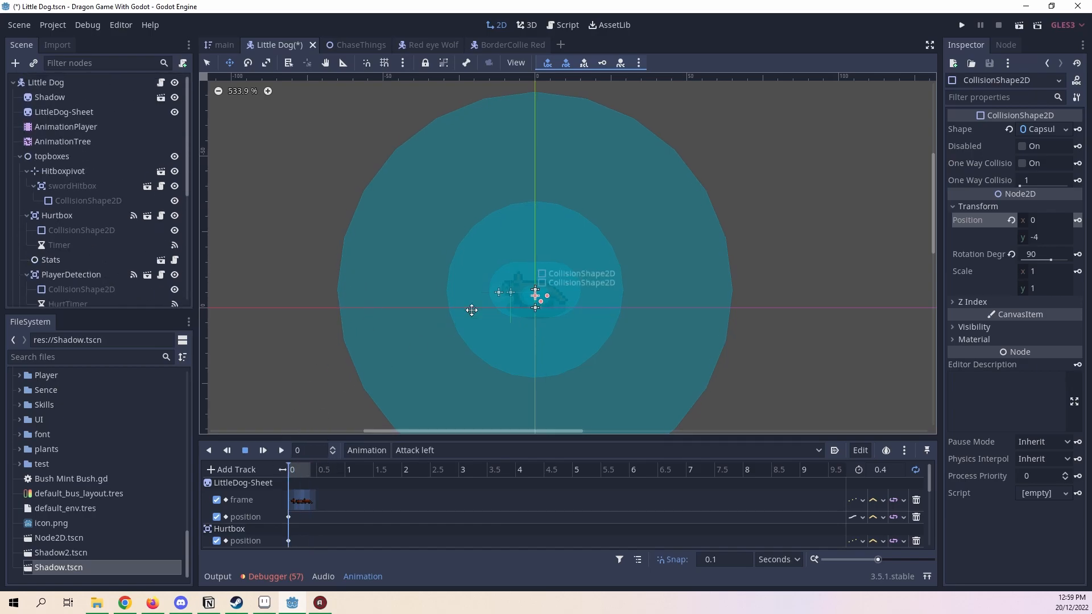
pyautogui.scroll(7, 626, 315)
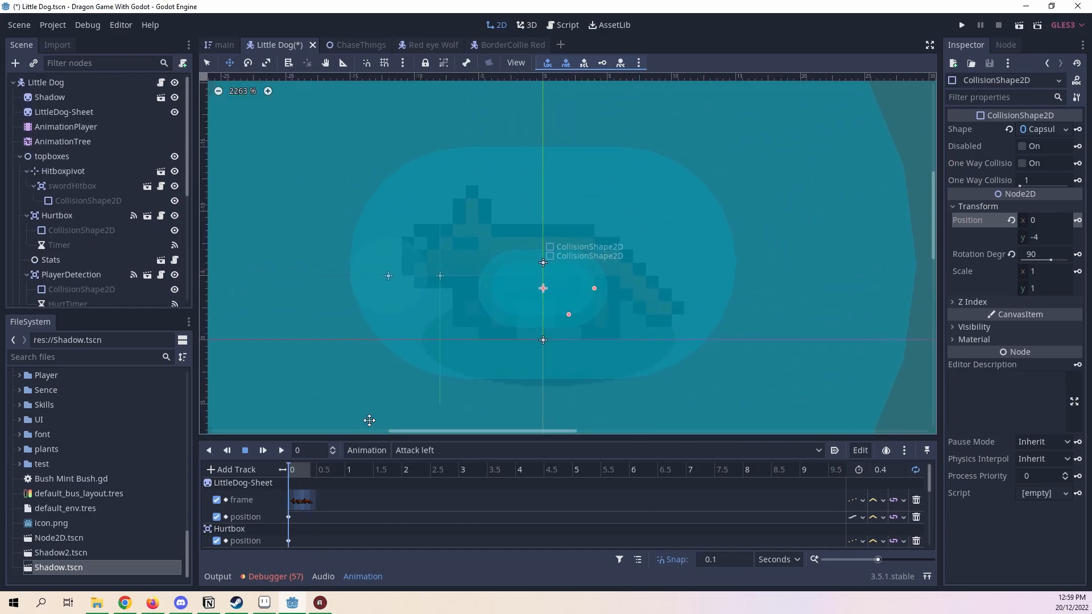
pyautogui.click(295, 471)
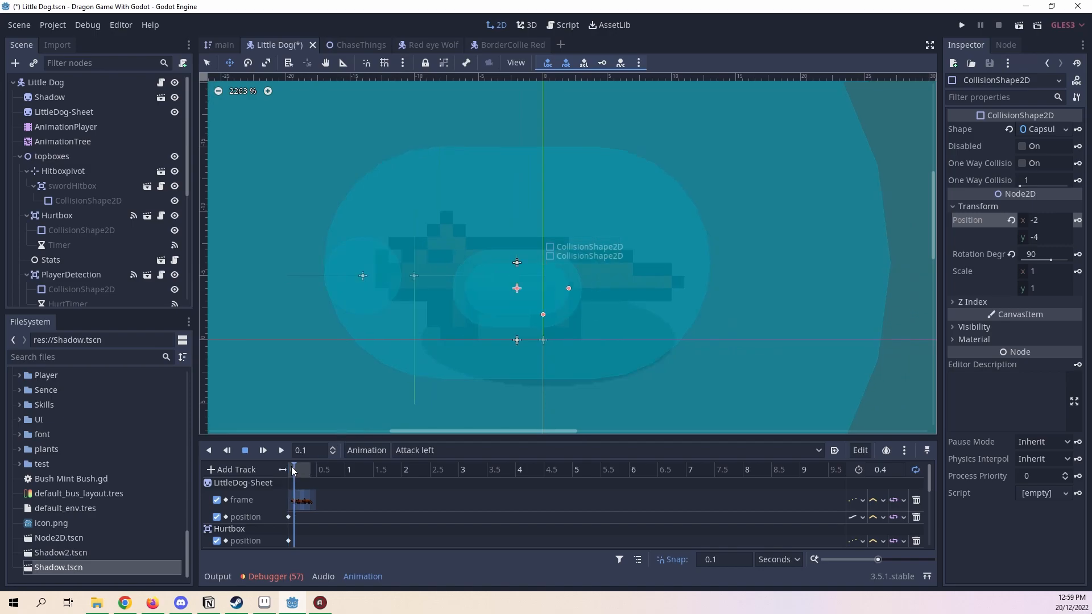
pyautogui.click(171, 157)
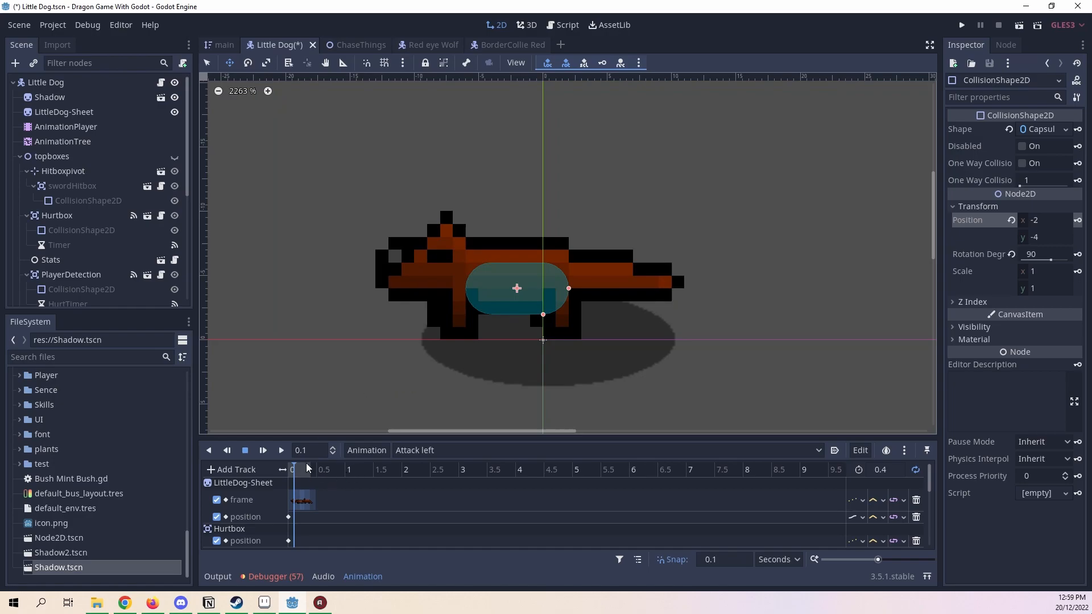
pyautogui.click(276, 473)
pyautogui.click(296, 470)
pyautogui.click(85, 100)
pyautogui.moveTo(508, 237); pyautogui.dragTo(548, 234, button='middle')
pyautogui.moveTo(629, 383); pyautogui.dragTo(617, 372)
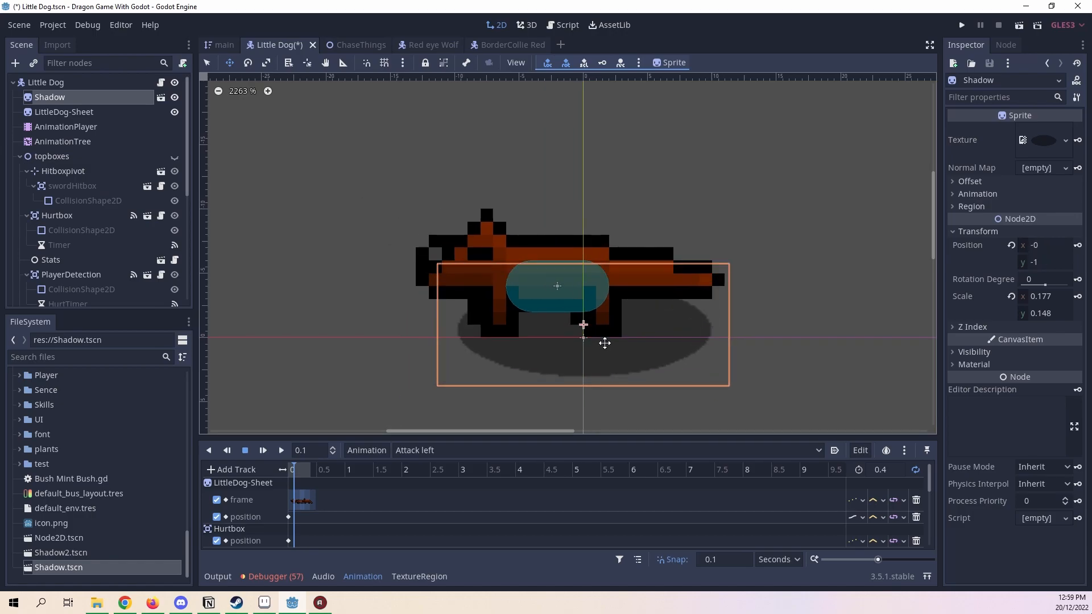
pyautogui.moveTo(601, 324); pyautogui.dragTo(607, 318, button='middle')
pyautogui.hotkey('ctrl', 'z')
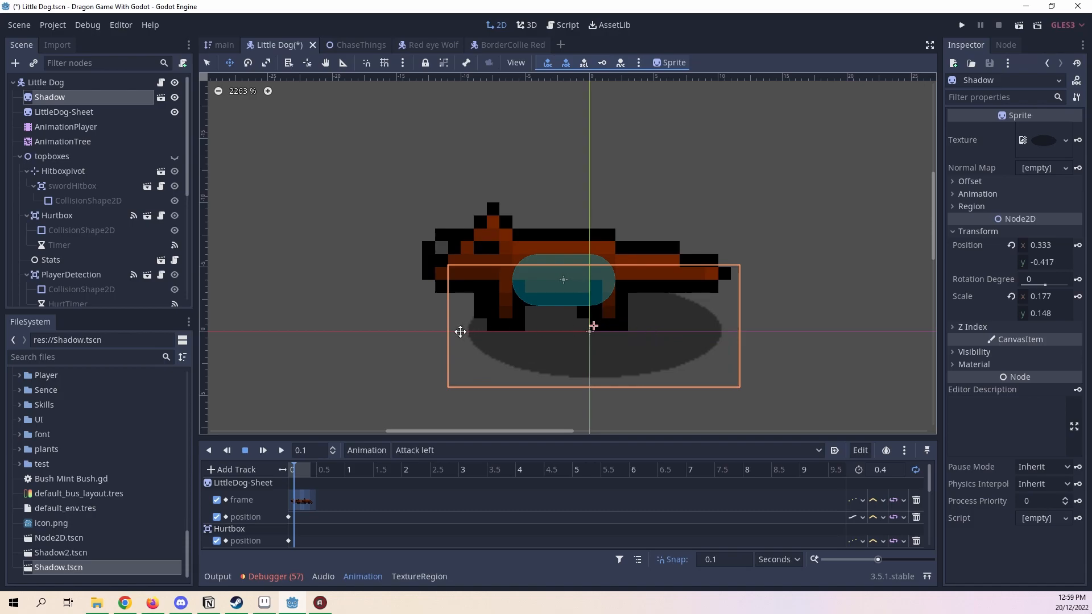
# Step: At 0.1 s, resize the Shadow sprite to scale 0.211, 0.143 at position -1.5, -0.583 and key both properties
pyautogui.click(208, 64)
pyautogui.moveTo(445, 326); pyautogui.dragTo(394, 326)
pyautogui.moveTo(742, 326); pyautogui.dragTo(759, 326)
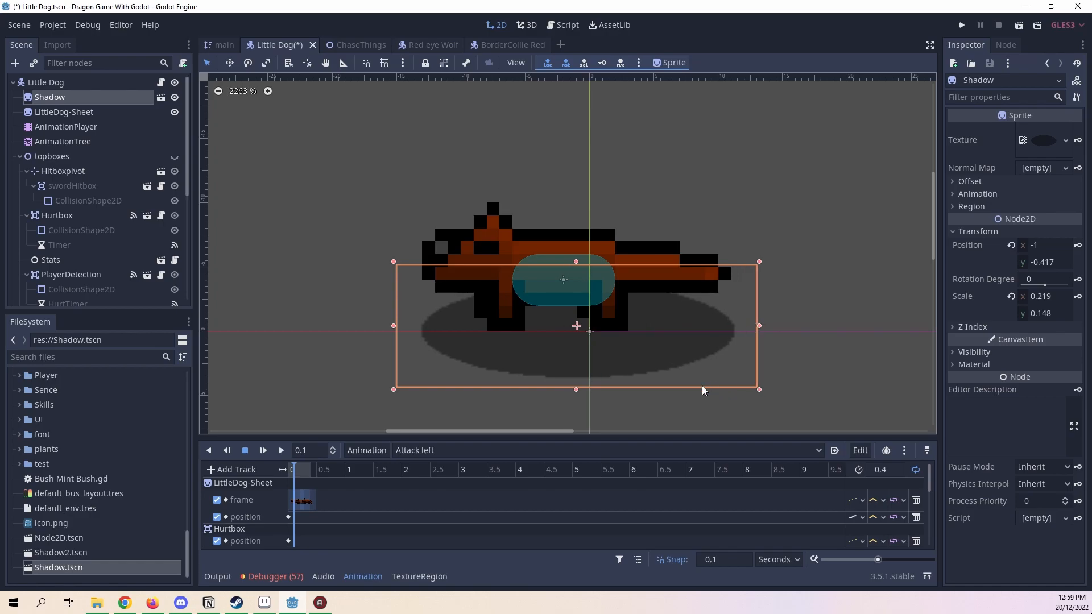
pyautogui.moveTo(758, 388); pyautogui.dragTo(746, 385)
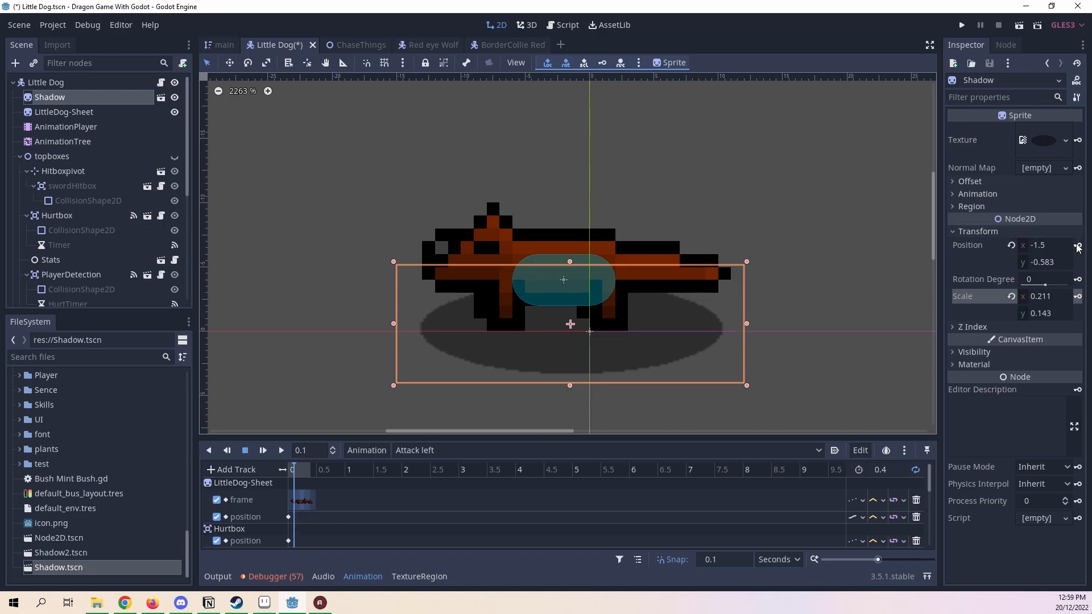
# Step: Duplicate the Shadow's position and scale keys from 0 s to 0.2 s
pyautogui.moveTo(286, 465)
pyautogui.mouseDown()
pyautogui.moveTo(274, 470)
pyautogui.moveTo(300, 470)
pyautogui.moveTo(278, 470)
pyautogui.mouseUp()
pyautogui.scroll(-5, 335, 483)
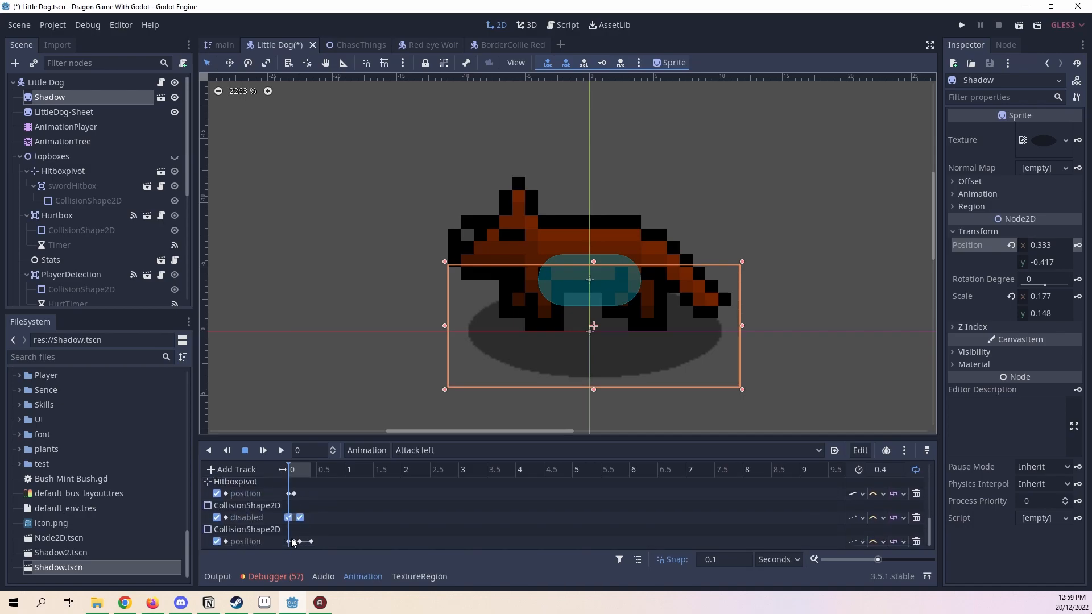
pyautogui.scroll(3, 292, 541)
pyautogui.click(289, 519)
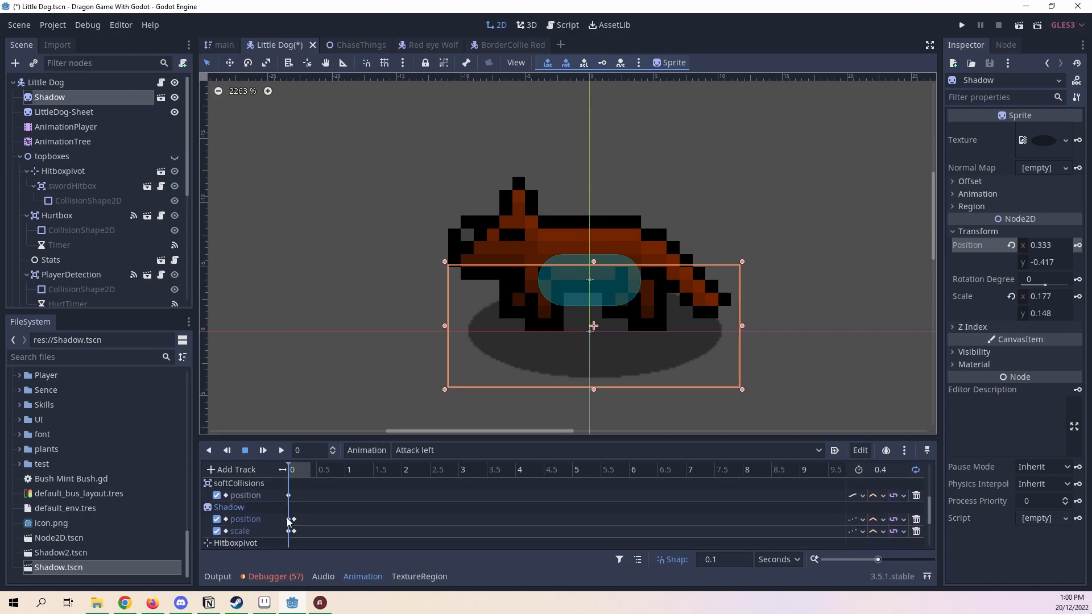
pyautogui.click(288, 531)
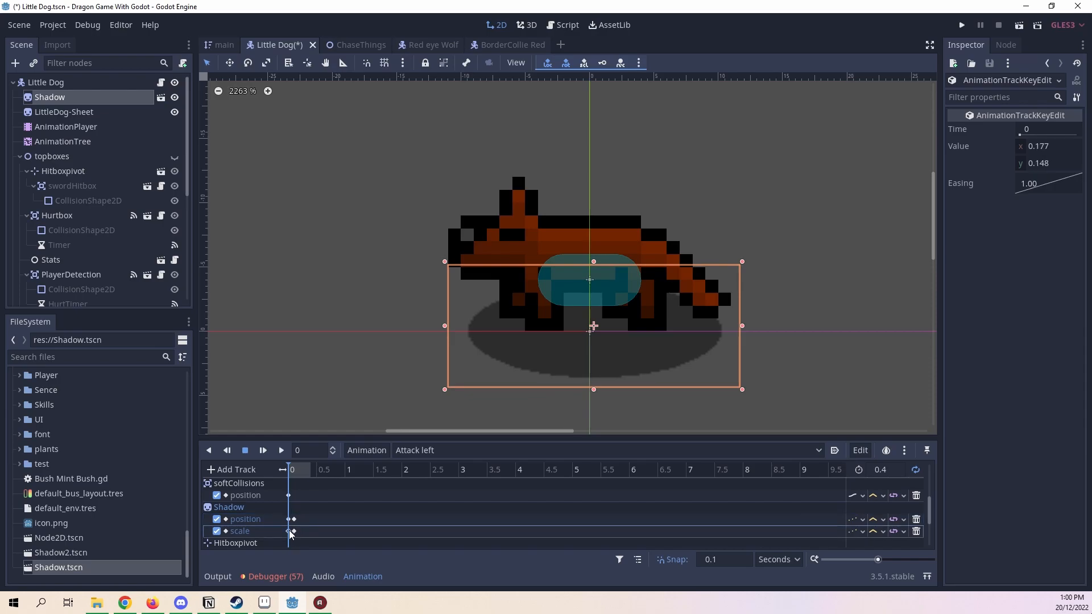
pyautogui.keyDown('shift'); pyautogui.click(289, 515); pyautogui.keyUp('shift')
pyautogui.keyDown('shift'); pyautogui.click(293, 532); pyautogui.keyUp('shift')
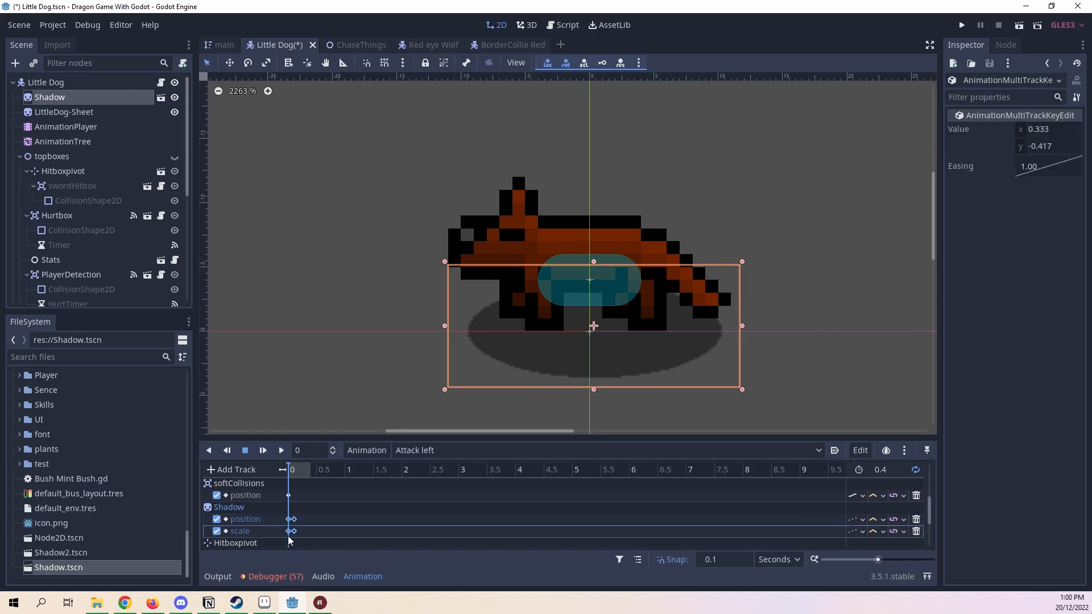
pyautogui.keyDown('shift'); pyautogui.click(294, 520); pyautogui.keyUp('shift')
pyautogui.moveTo(289, 513); pyautogui.dragTo(286, 537)
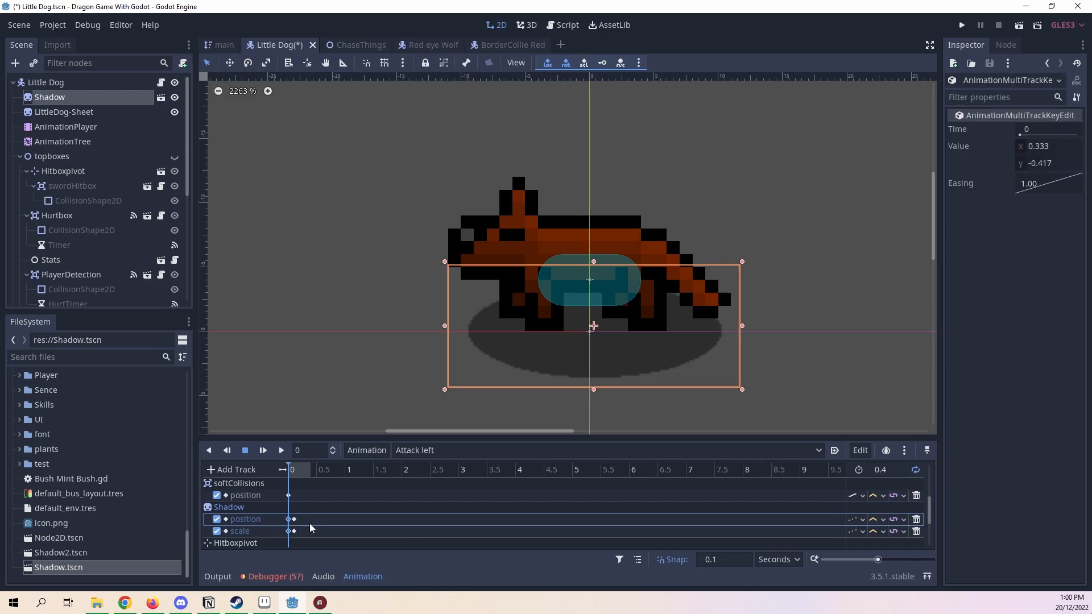
pyautogui.click(302, 474)
pyautogui.hotkey('ctrl', 'd')
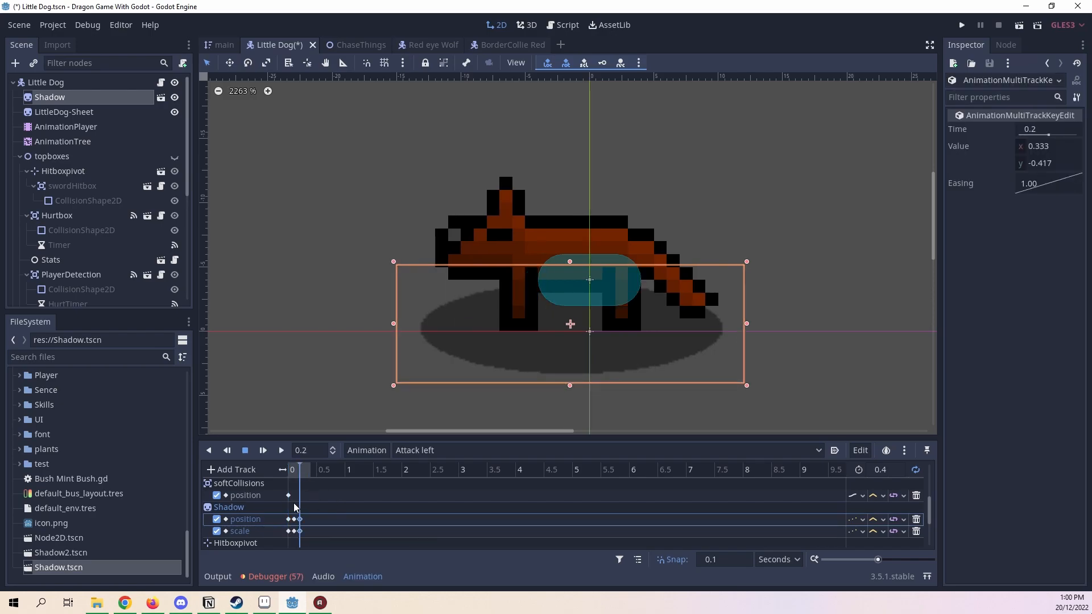
# Step: Preview the animation, and at 0.2 s shift and resize the Shadow to position -0.5, -0.083 and scale 0.195, 0.159
pyautogui.click(280, 451)
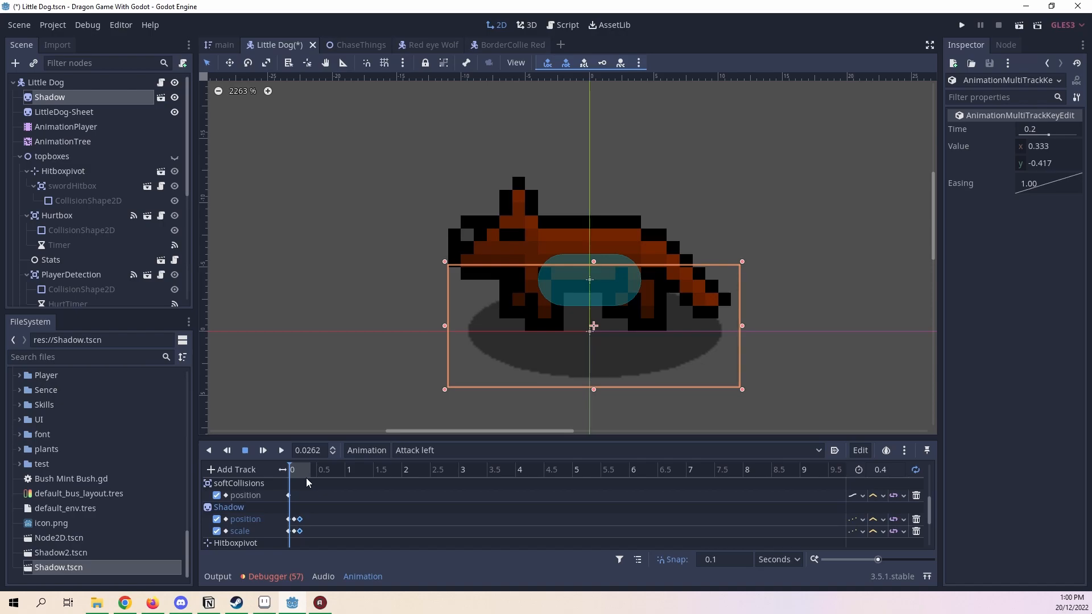
pyautogui.click(296, 470)
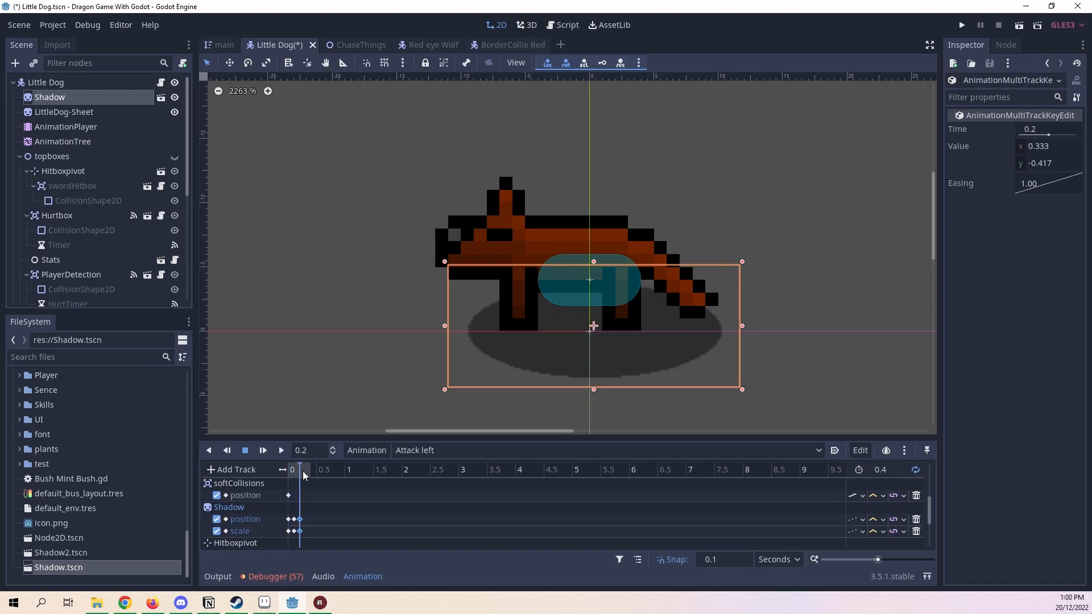
pyautogui.moveTo(294, 475); pyautogui.dragTo(303, 476)
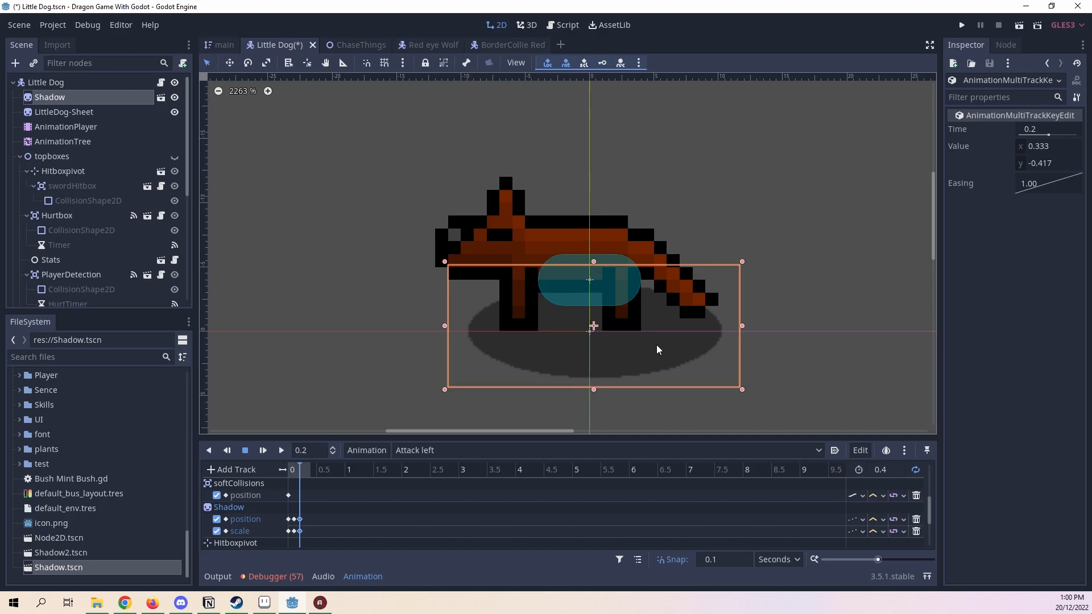
pyautogui.click(231, 63)
pyautogui.moveTo(704, 307); pyautogui.dragTo(695, 308)
pyautogui.moveTo(668, 358)
pyautogui.mouseDown()
pyautogui.moveTo(700, 334)
pyautogui.moveTo(675, 326)
pyautogui.moveTo(673, 358)
pyautogui.mouseUp()
pyautogui.hotkey('ctrl', 'z')
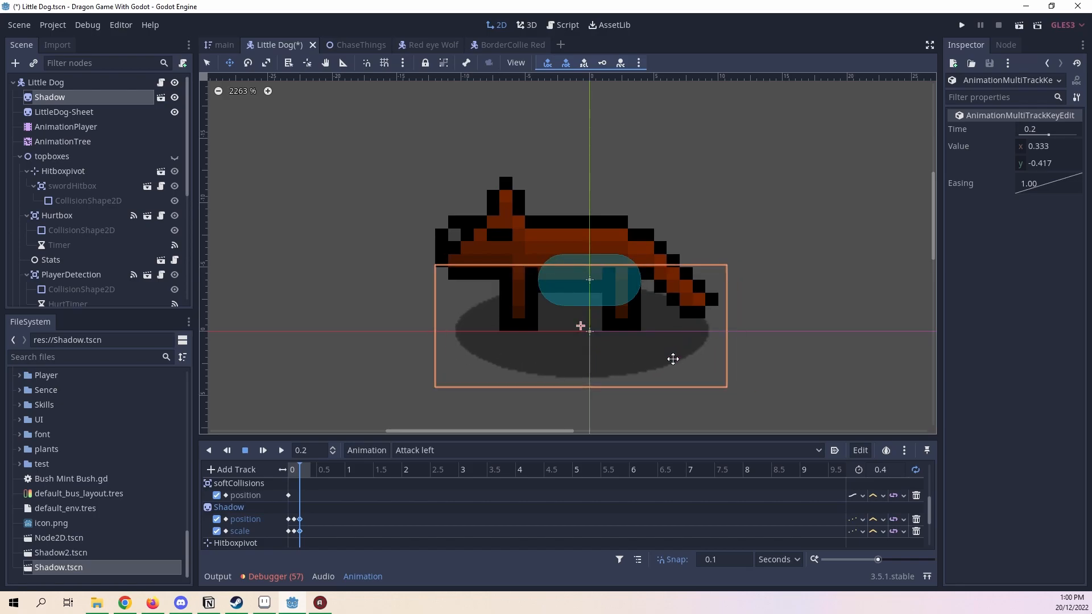
pyautogui.click(206, 63)
pyautogui.moveTo(731, 391); pyautogui.dragTo(742, 387)
pyautogui.moveTo(431, 324); pyautogui.dragTo(416, 323)
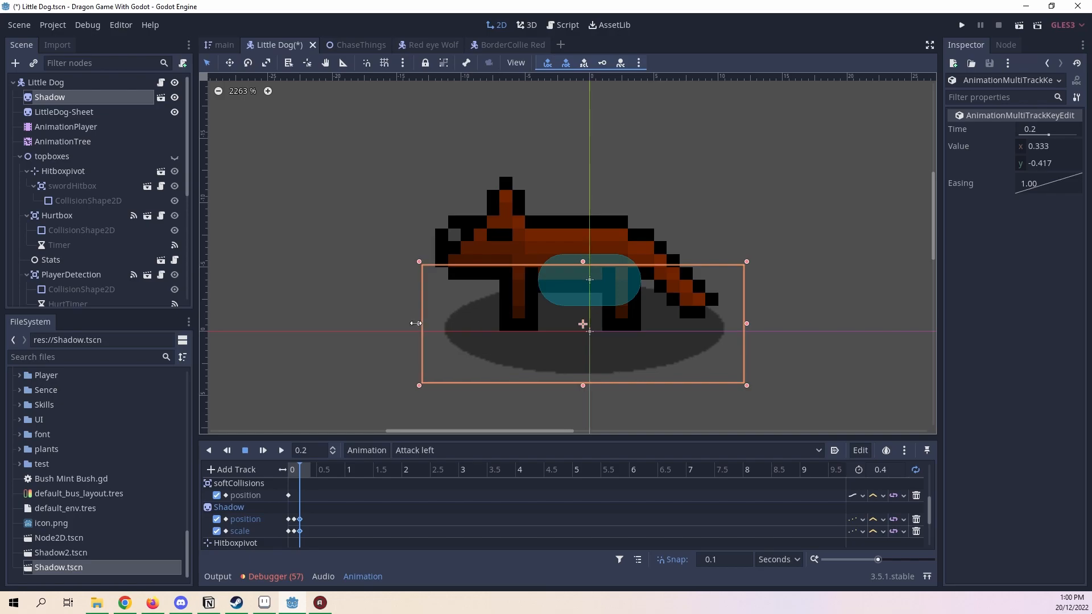
pyautogui.moveTo(585, 388); pyautogui.dragTo(582, 396)
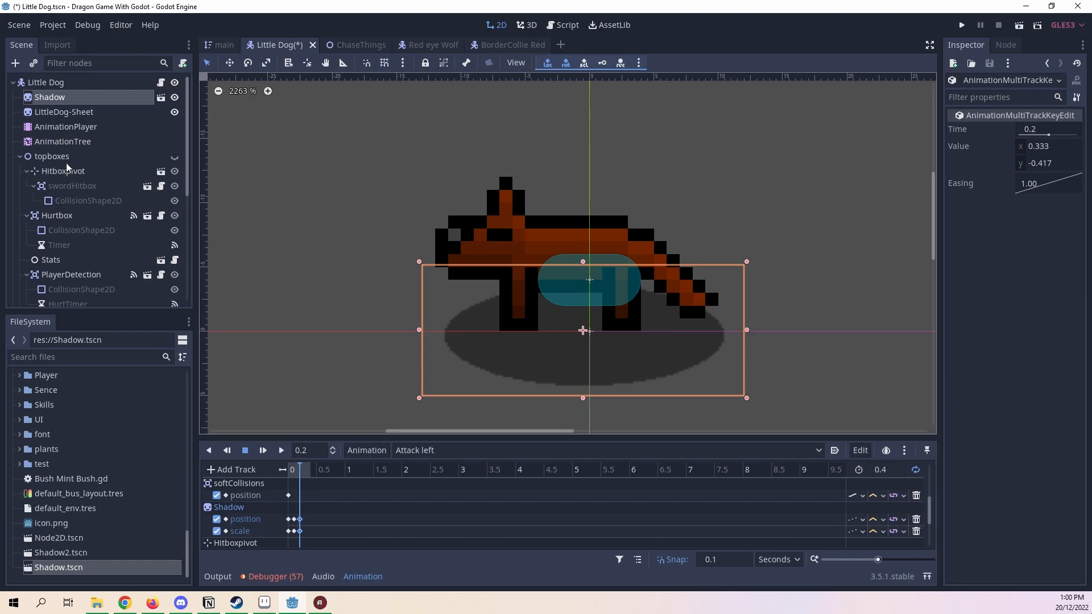
# Step: Key the Shadow's position and scale at 0.2 s
pyautogui.click(85, 112)
pyautogui.click(81, 98)
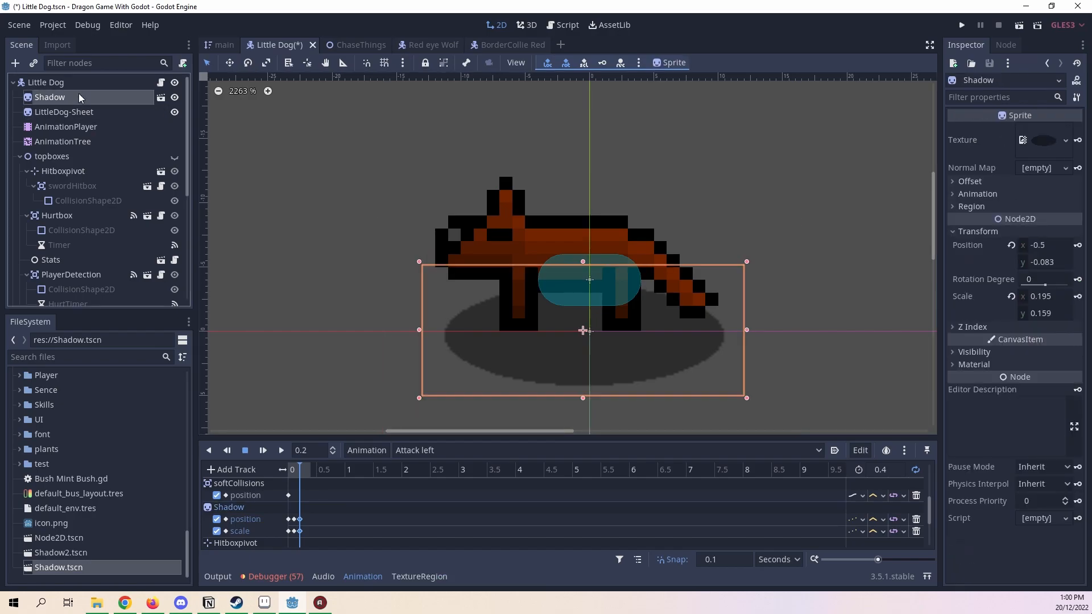
pyautogui.click(1078, 246)
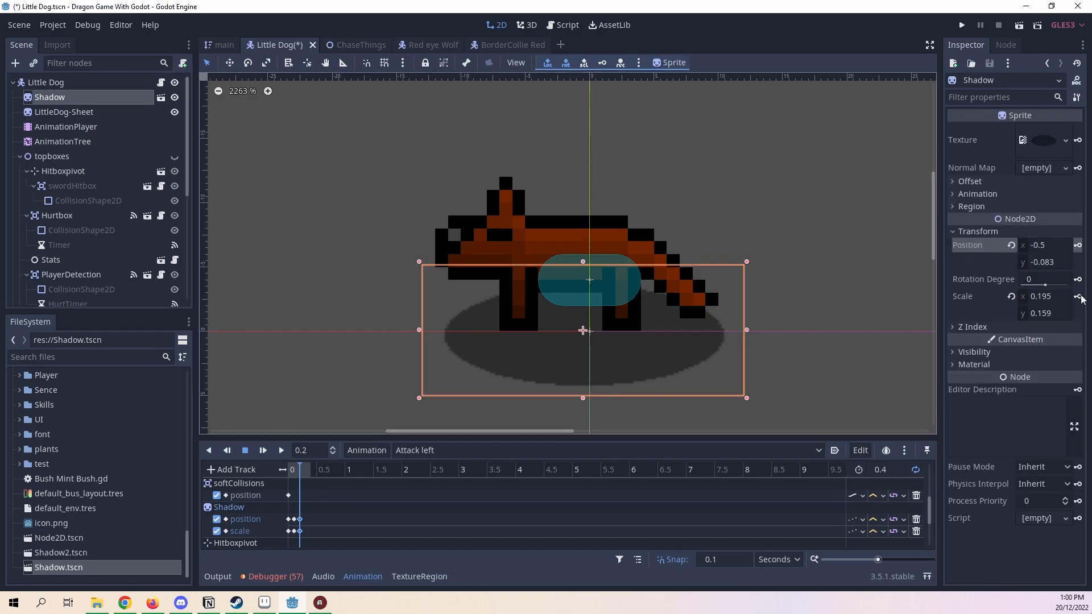
pyautogui.click(1078, 297)
# Step: At 0.2 s, flatten the Shadow to position -0.5, -0.583 and scale 0.195, 0.143, key it and play the animation
pyautogui.moveTo(296, 466); pyautogui.dragTo(331, 470)
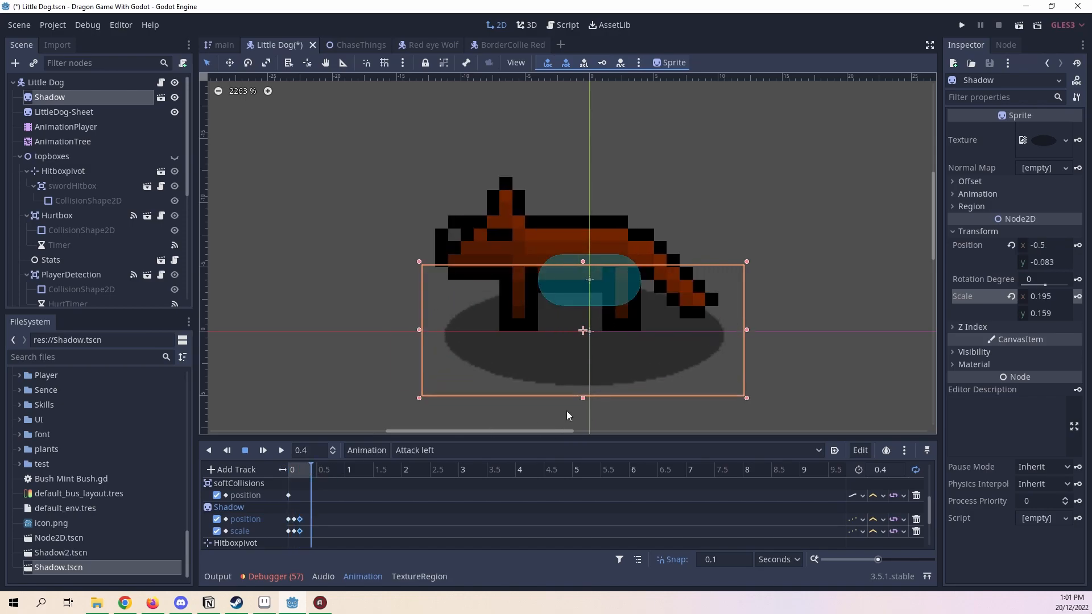
pyautogui.moveTo(582, 399); pyautogui.dragTo(580, 386)
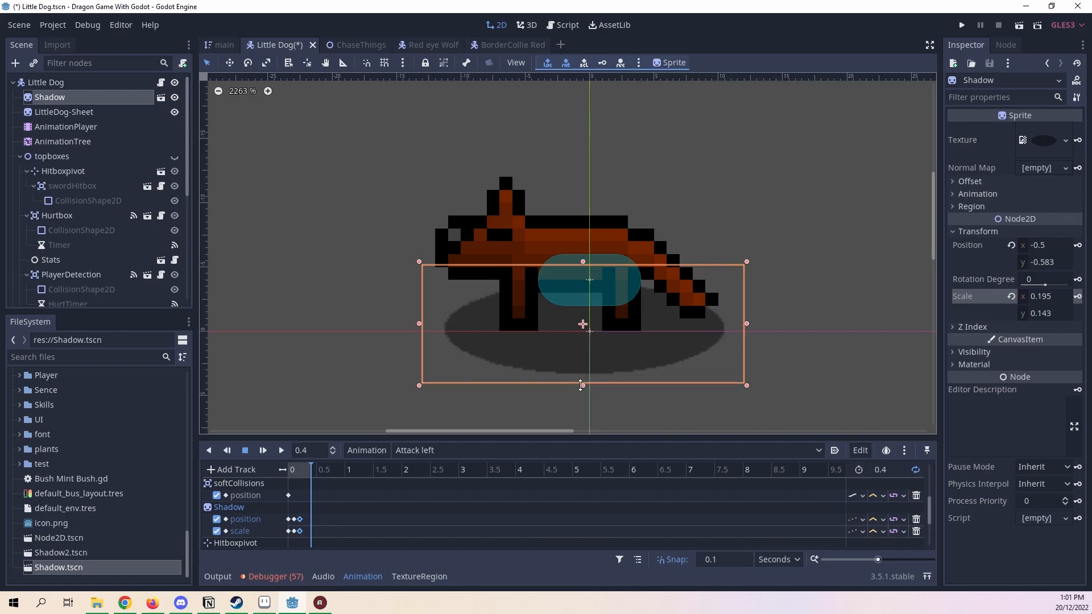
pyautogui.click(301, 474)
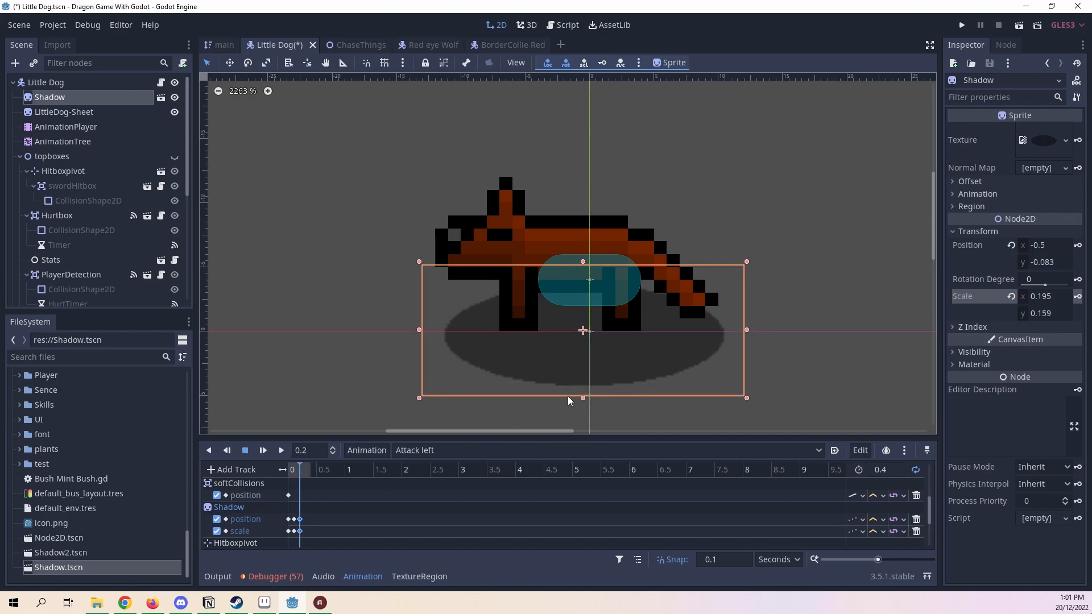
pyautogui.moveTo(583, 398); pyautogui.dragTo(581, 386)
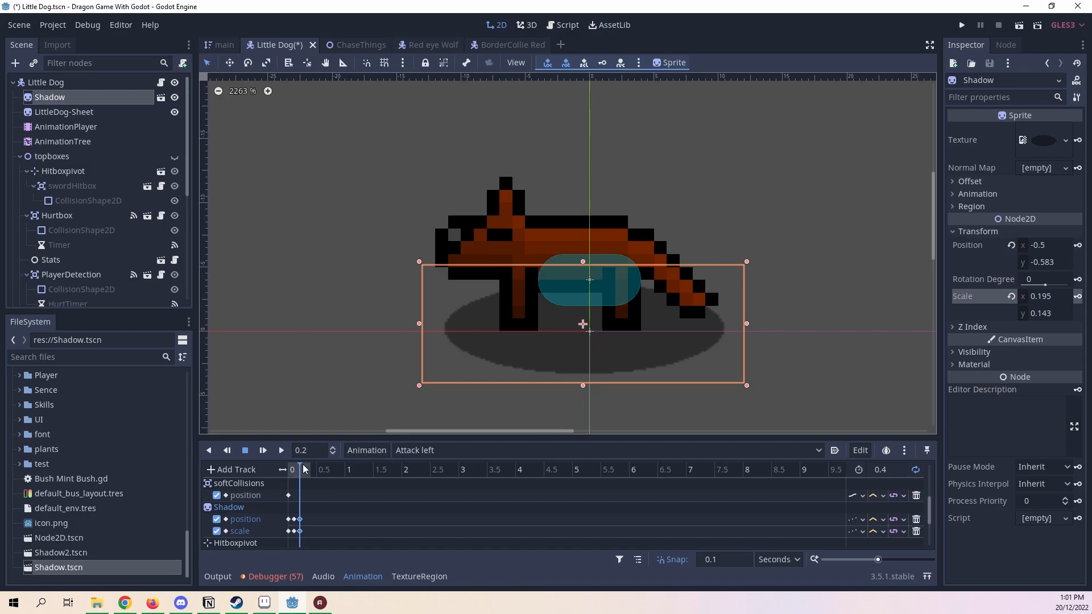
pyautogui.click(281, 450)
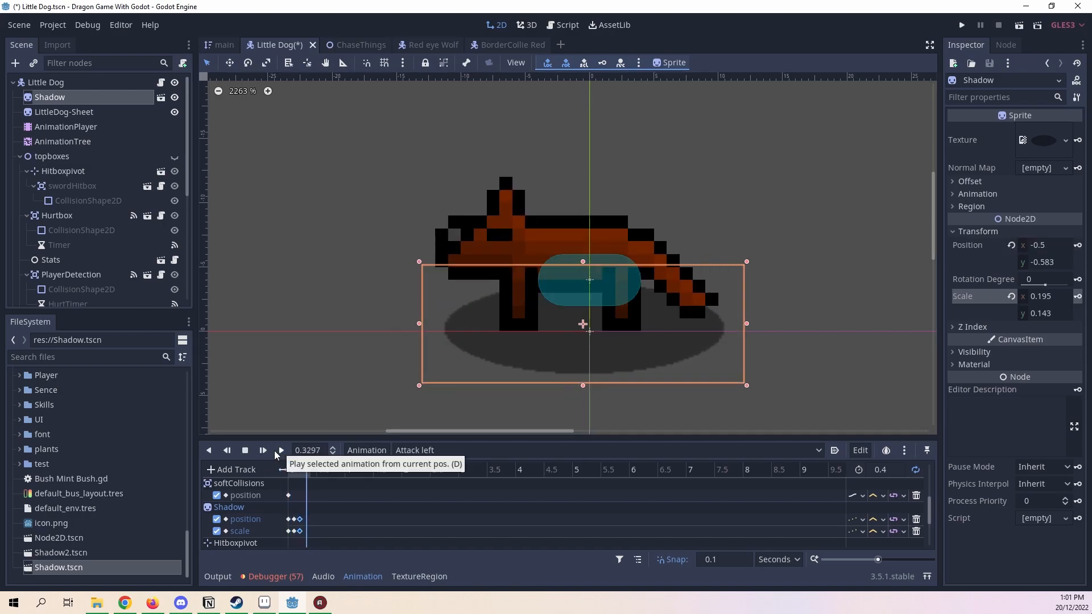
# Step: Show the topboxes node again and save the Little Dog scene without an extra Shadow copy
pyautogui.click(173, 158)
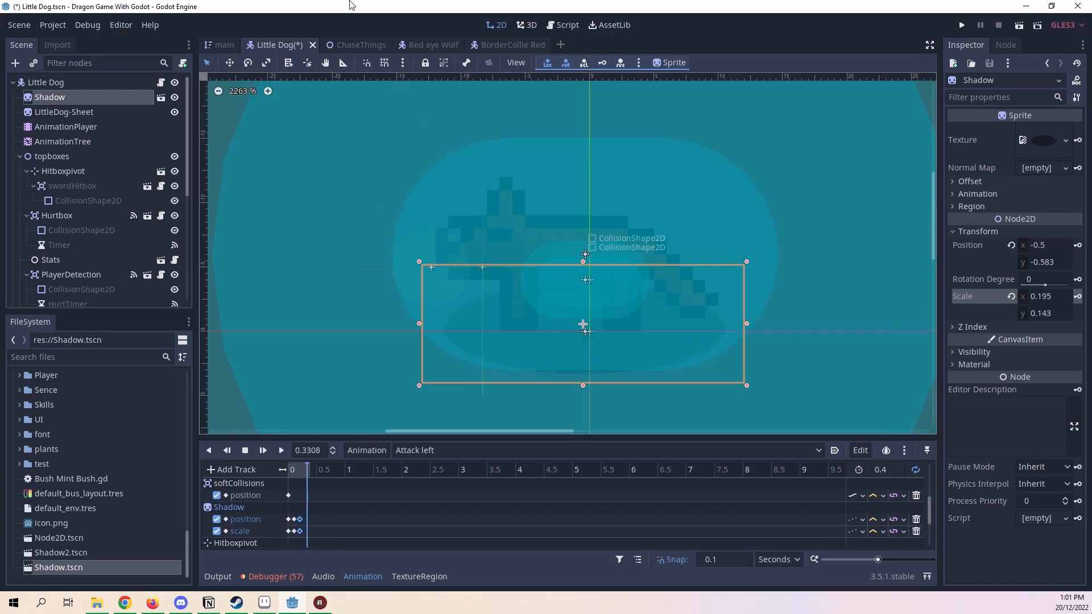
pyautogui.hotkey('ctrl', 'd')
pyautogui.hotkey('ctrl', 's')
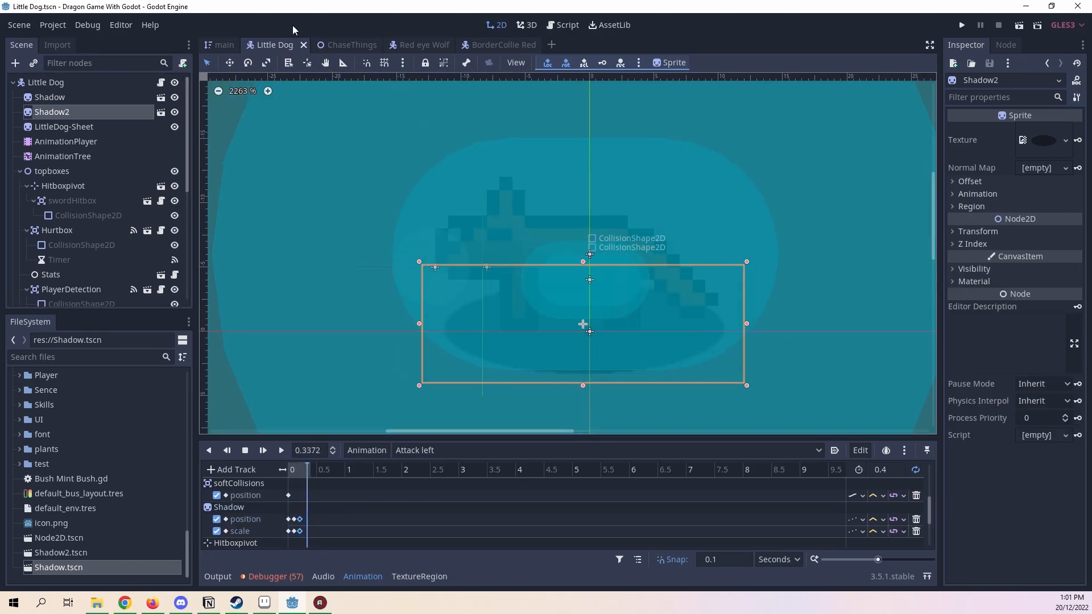
pyautogui.hotkey('ctrl', 'z')
pyautogui.hotkey('ctrl', 's')
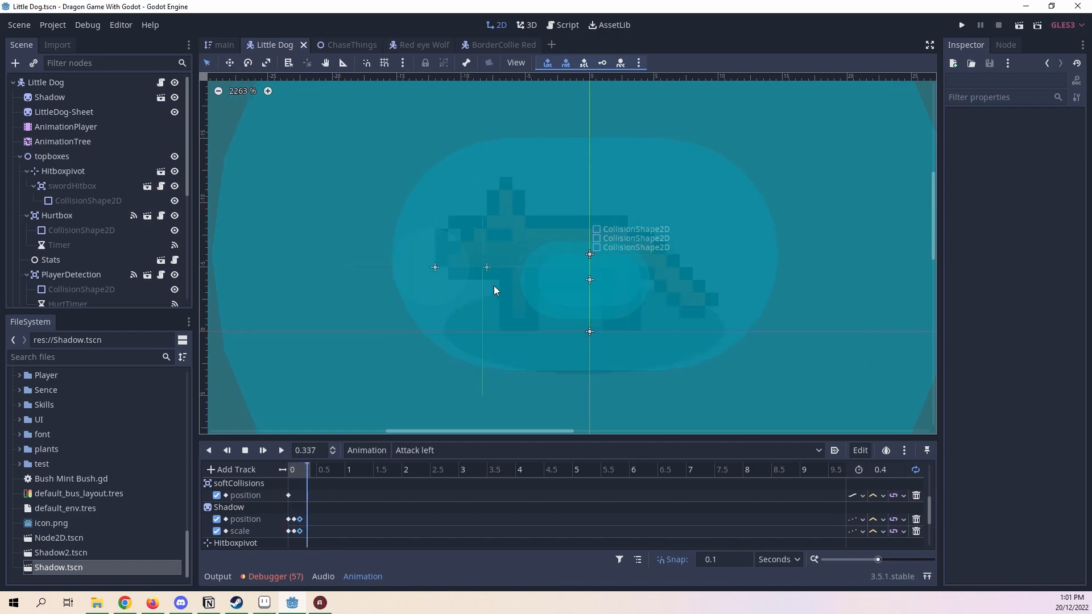
# Step: Stop the playback and create a new animation named Front Idle
pyautogui.click(246, 449)
pyautogui.scroll(-1, 580, 267)
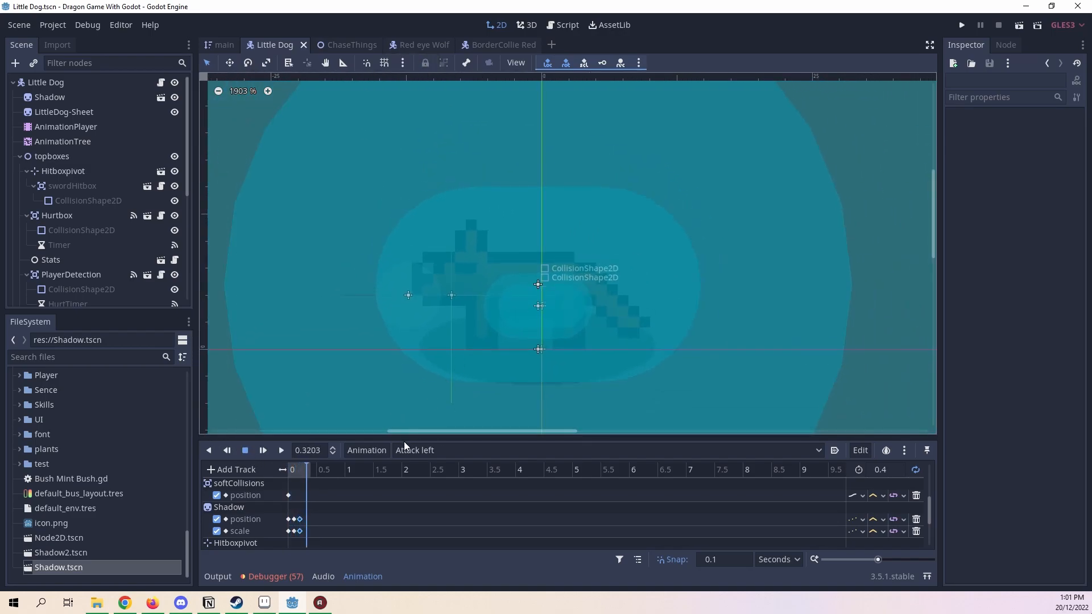
pyautogui.click(404, 450)
pyautogui.click(373, 448)
pyautogui.click(373, 449)
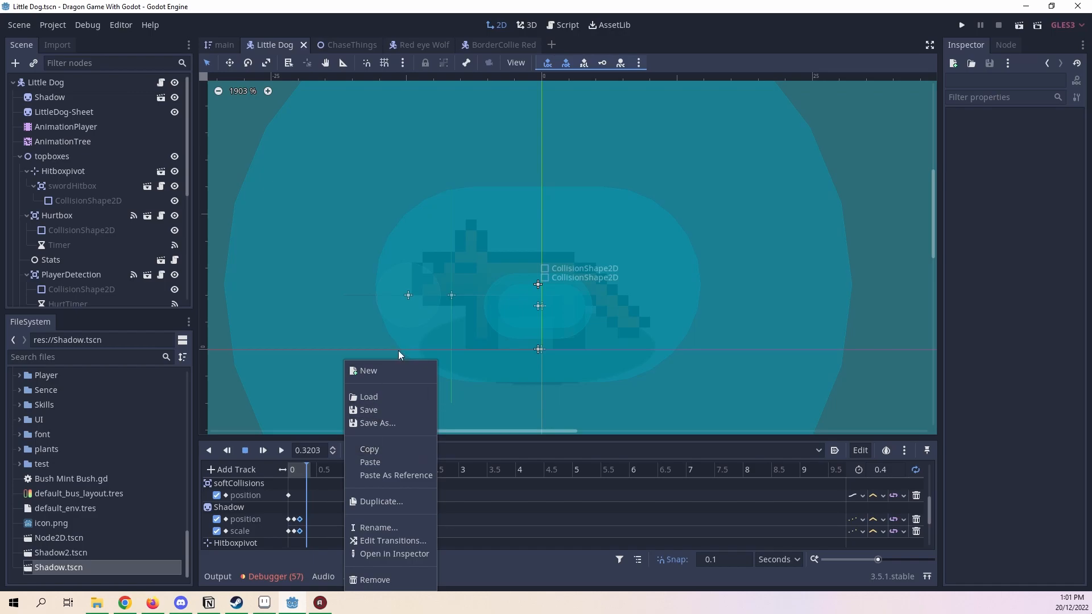
pyautogui.click(399, 369)
pyautogui.click(544, 302)
pyautogui.moveTo(545, 301); pyautogui.dragTo(324, 322)
pyautogui.write('Fr')
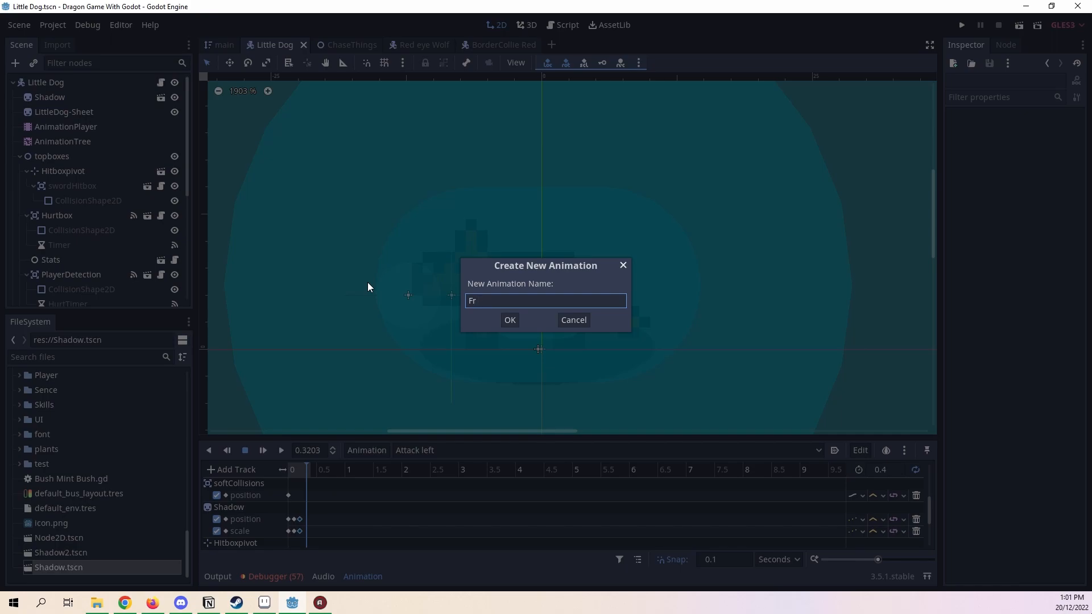
pyautogui.write('ont Idle')
pyautogui.press('BackSpace')
pyautogui.press('BackSpace')
pyautogui.write('le')
pyautogui.press('Return')
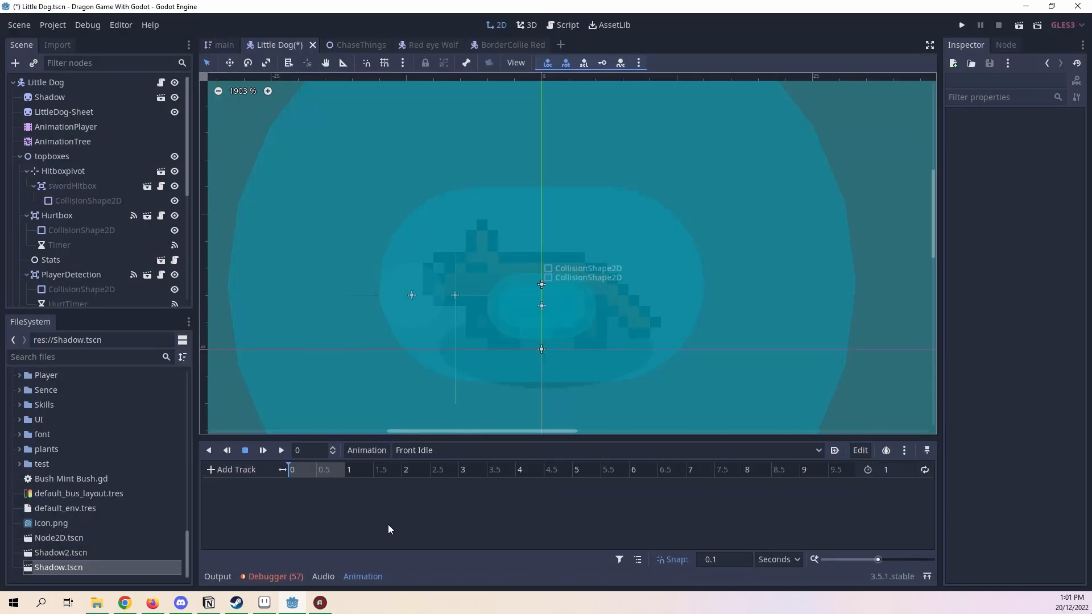
# Step: Select the Little Dog root node and save its scene
pyautogui.click(69, 81)
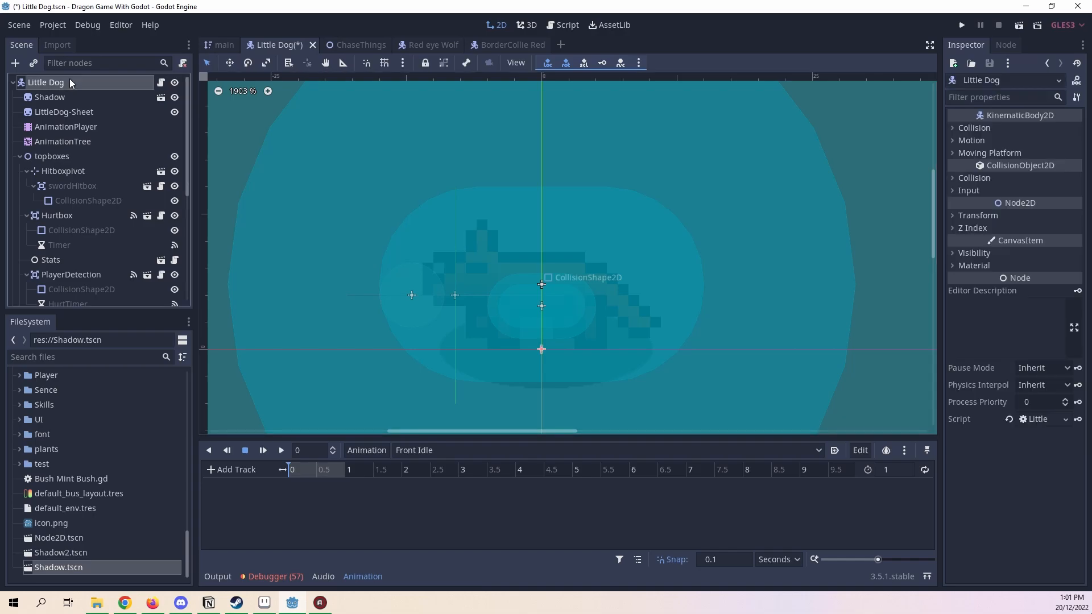
pyautogui.rightClick(290, 46)
pyautogui.click(330, 68)
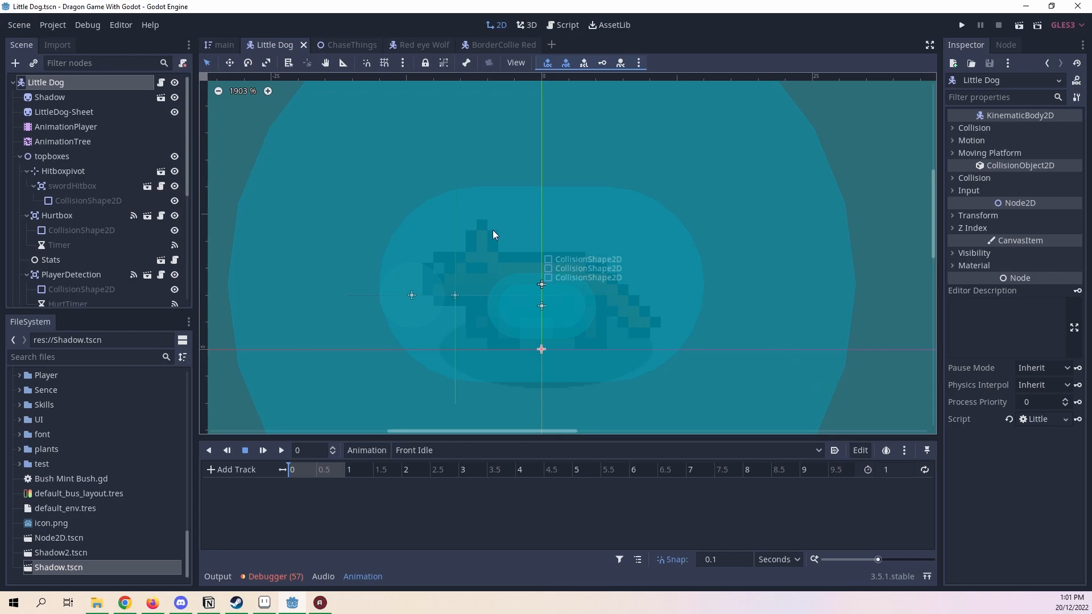
pyautogui.scroll(-1, 630, 320)
pyautogui.moveTo(631, 320); pyautogui.dragTo(664, 295, button='middle')
pyautogui.scroll(-1, 677, 278)
pyautogui.scroll(1, 718, 250)
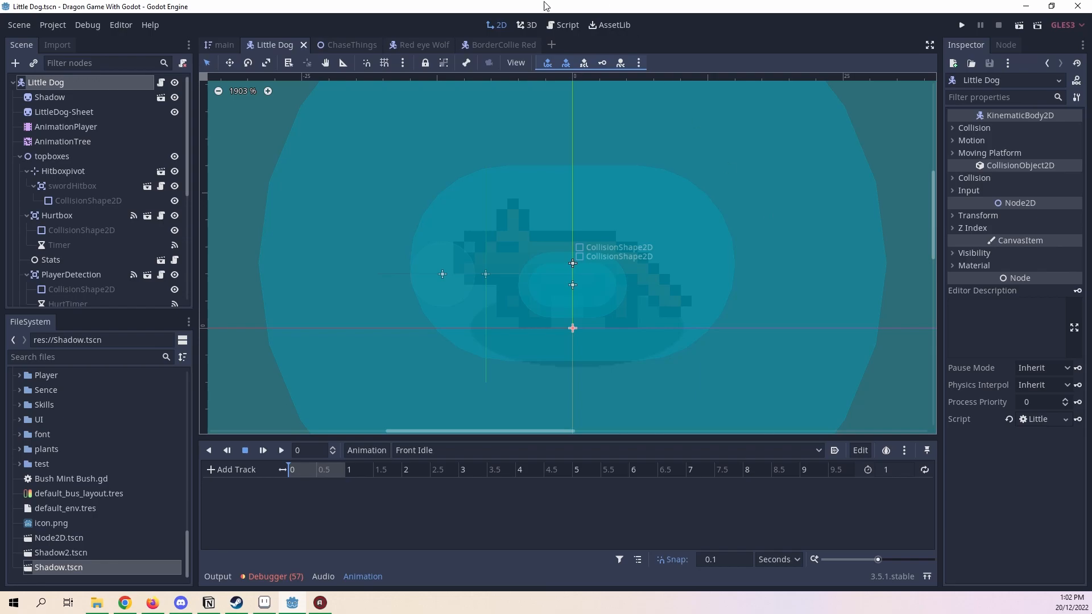
# Step: Look through the Little Dog's child nodes and attached script, and return to the 2D view
pyautogui.scroll(-5, 153, 163)
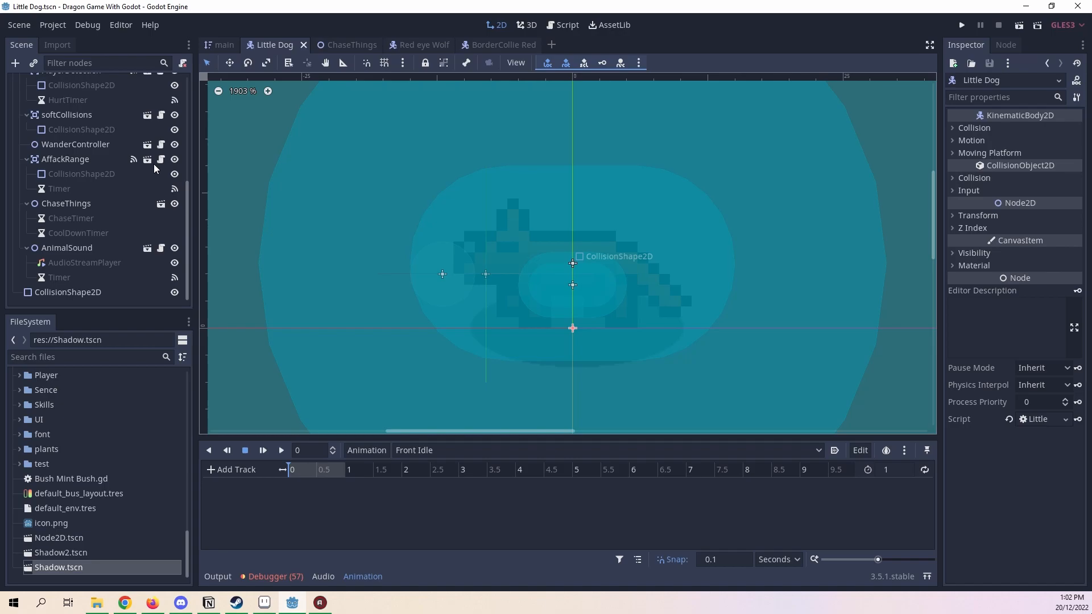
pyautogui.scroll(5, 152, 165)
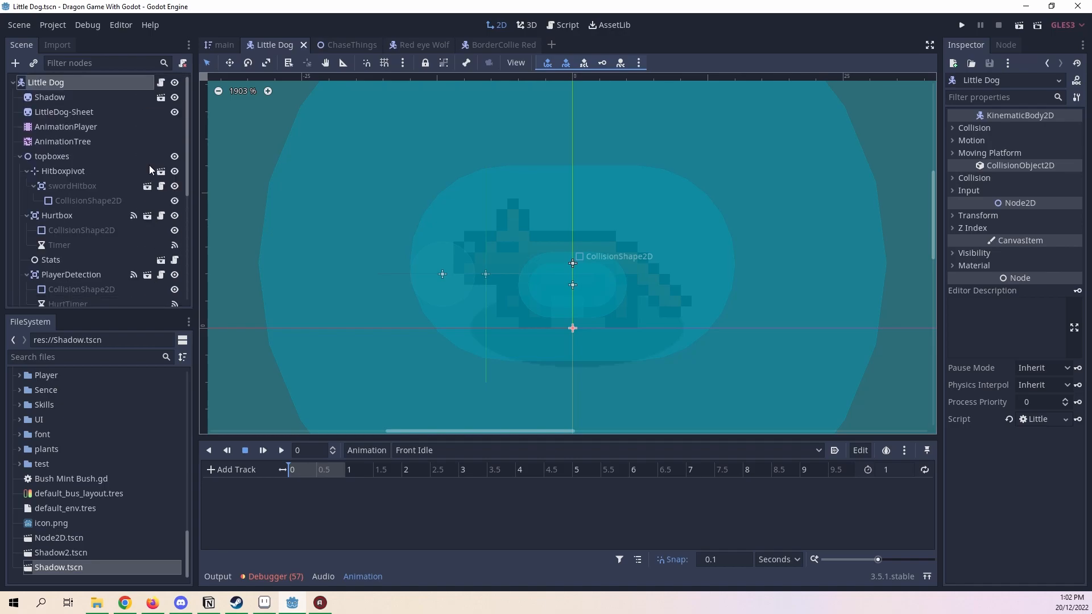
pyautogui.click(161, 82)
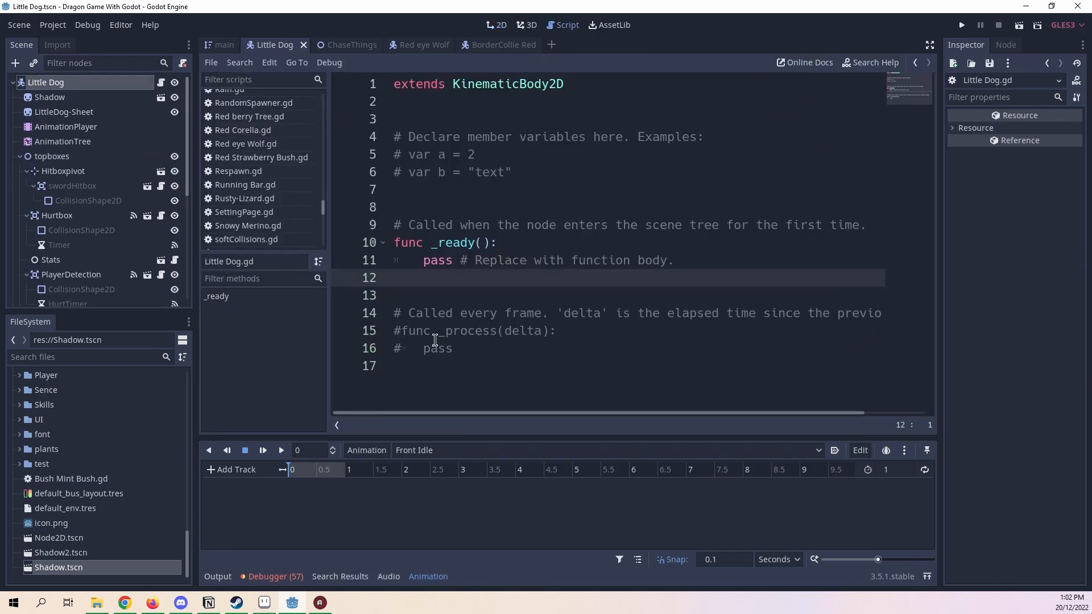
pyautogui.click(95, 86)
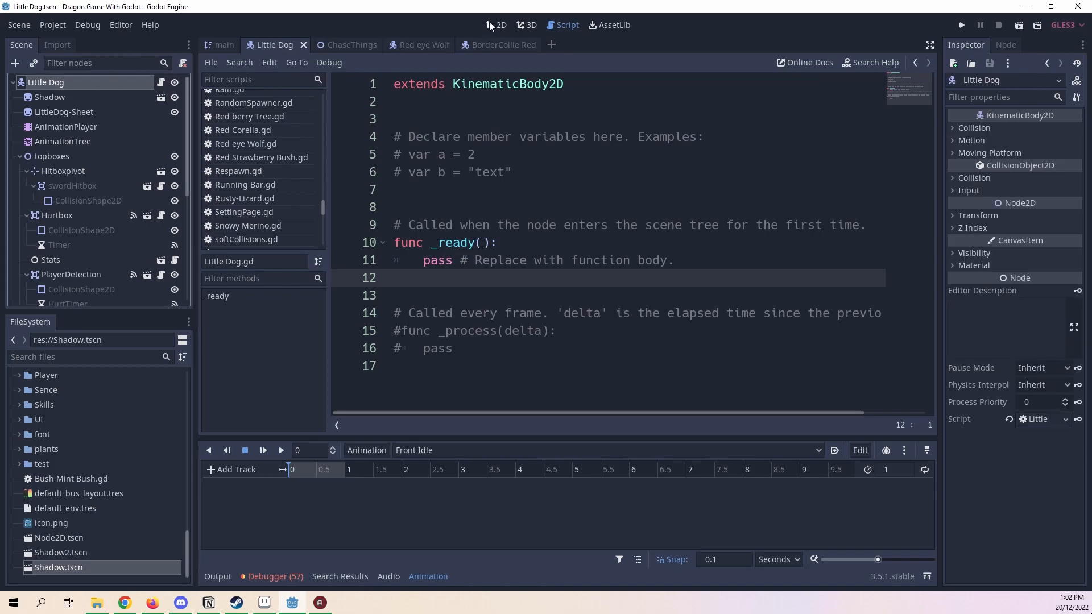
pyautogui.click(493, 25)
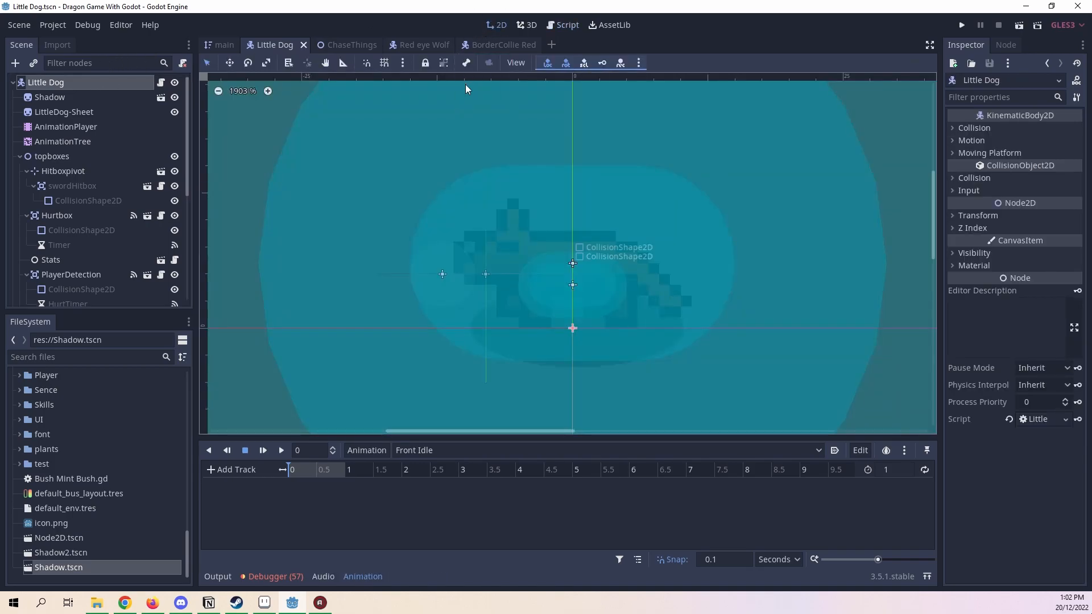